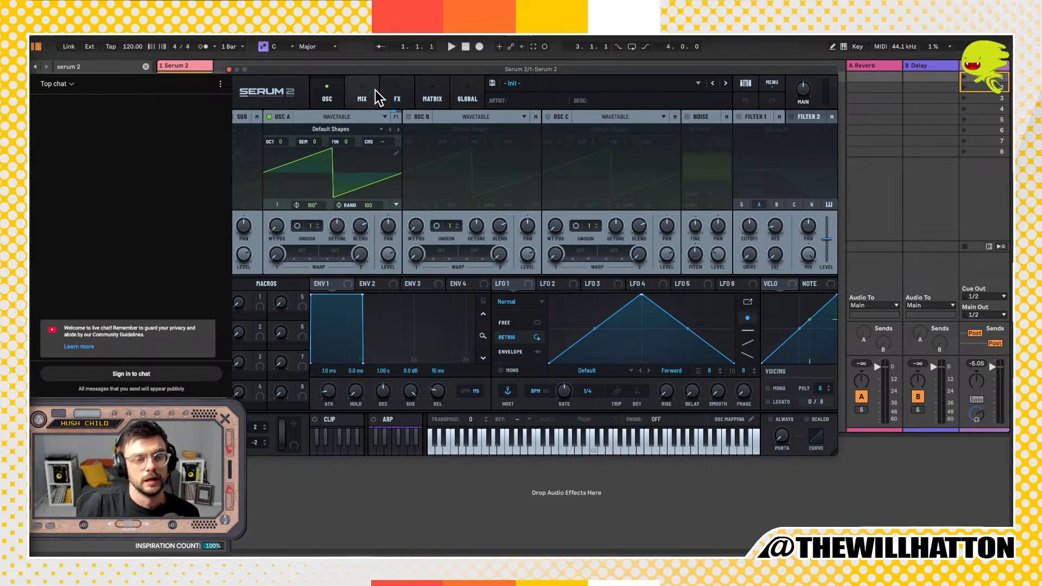
# Step: Check the available oscillator types for oscillator A and enable oscillators B and C
pyautogui.click(383, 116)
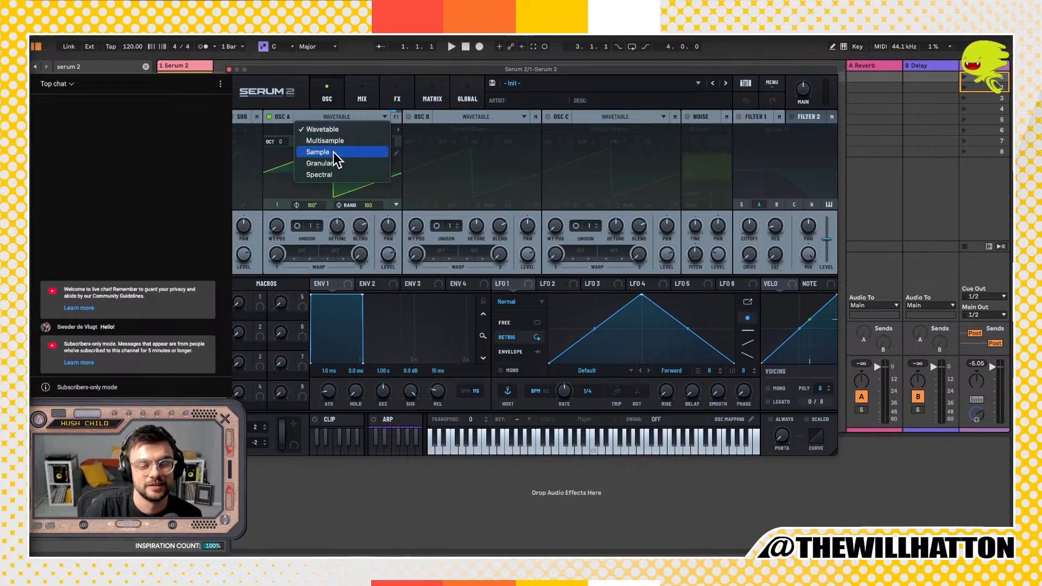
pyautogui.click(337, 94)
pyautogui.click(409, 117)
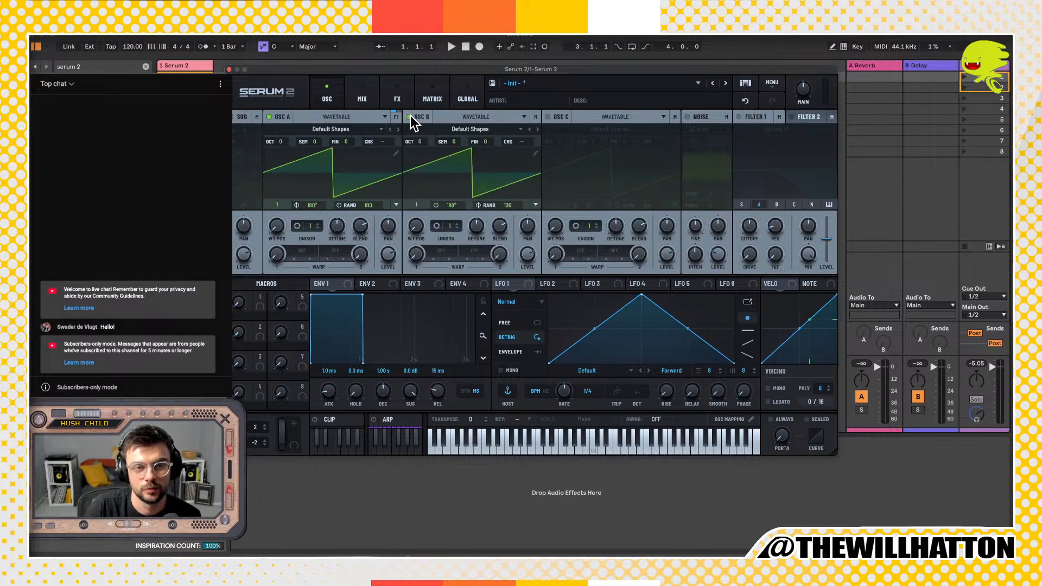
pyautogui.click(547, 117)
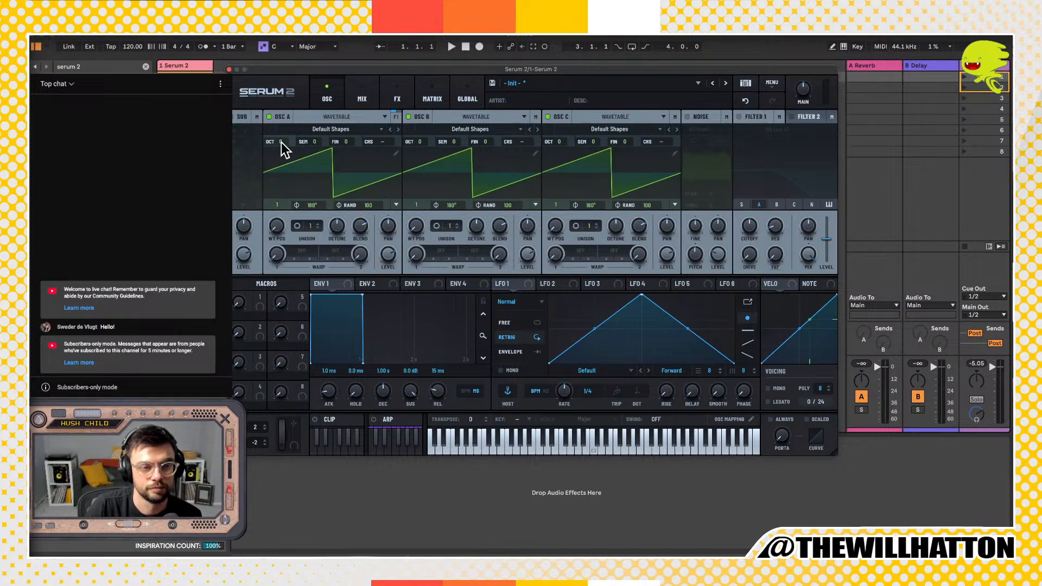
# Step: Load the Basic Shapes wavetable into oscillator A and switch off oscillators B and C
pyautogui.click(346, 132)
pyautogui.moveTo(332, 152)
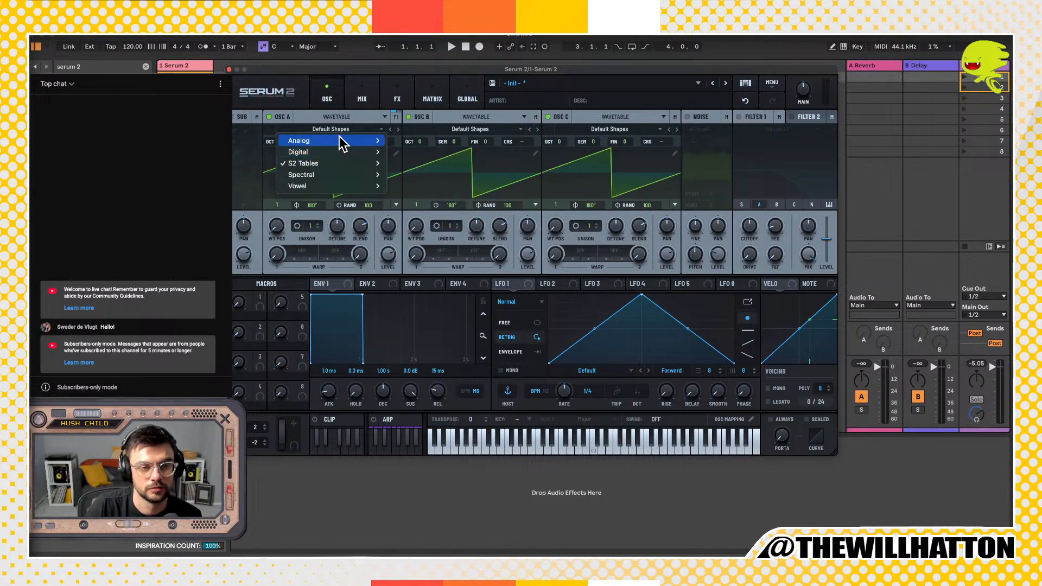
pyautogui.click(432, 151)
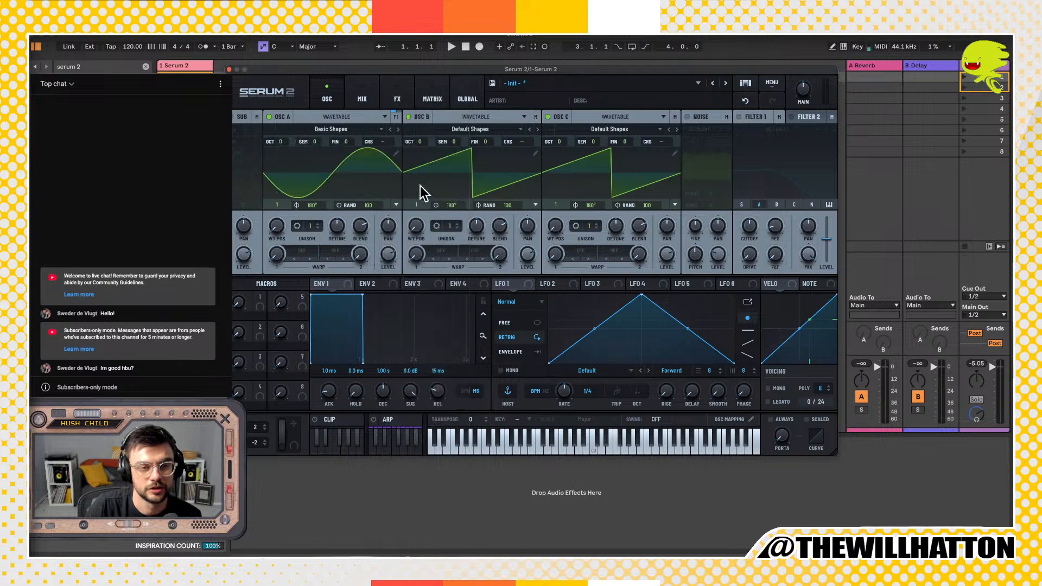
pyautogui.click(548, 116)
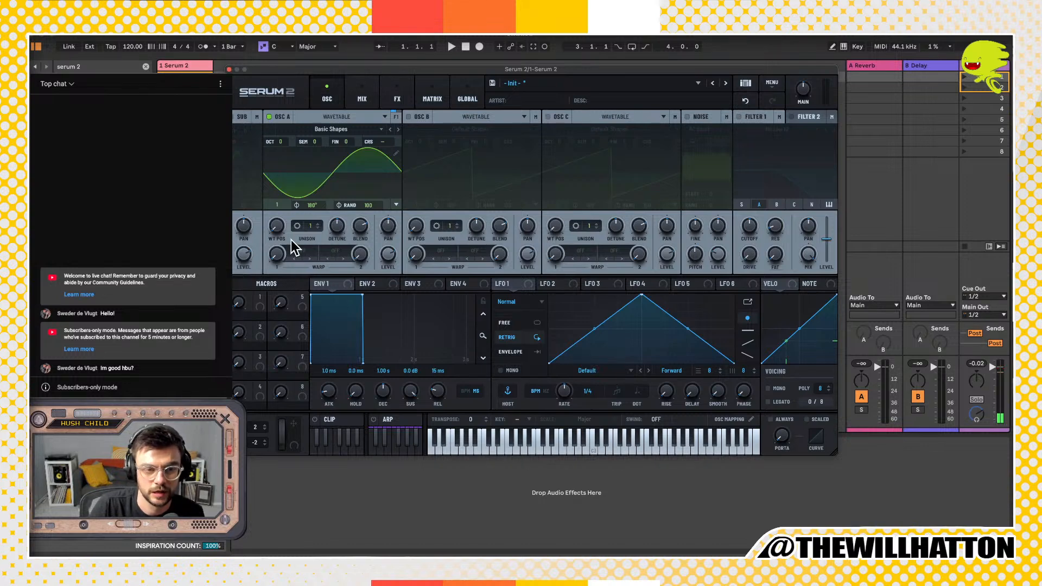
# Step: Set Envelope 1's attack to 97 ms and move oscillator A's wavetable position to frame 3
pyautogui.moveTo(329, 391); pyautogui.dragTo(330, 360)
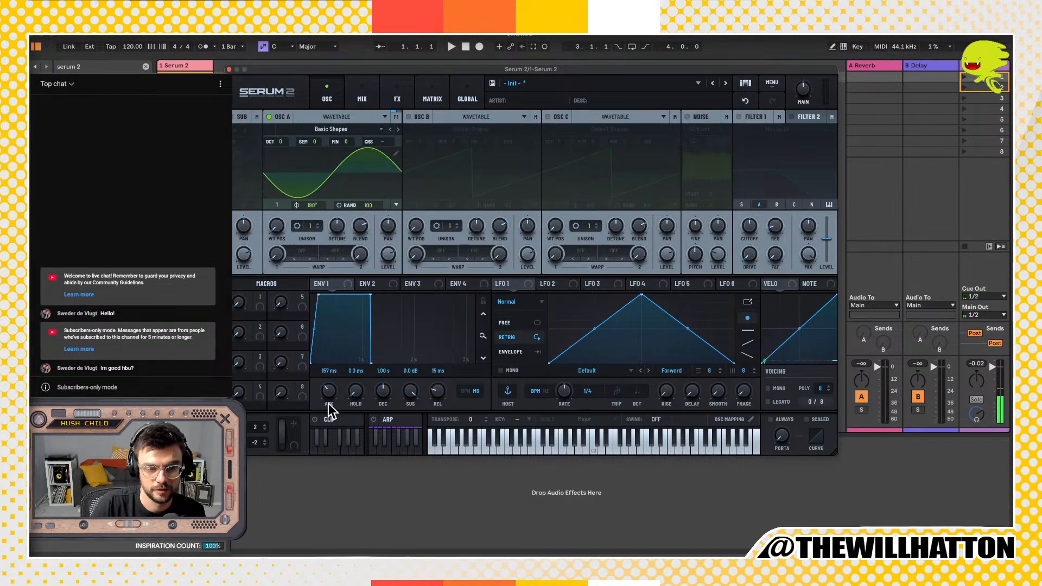
pyautogui.scroll(-3, 329, 399)
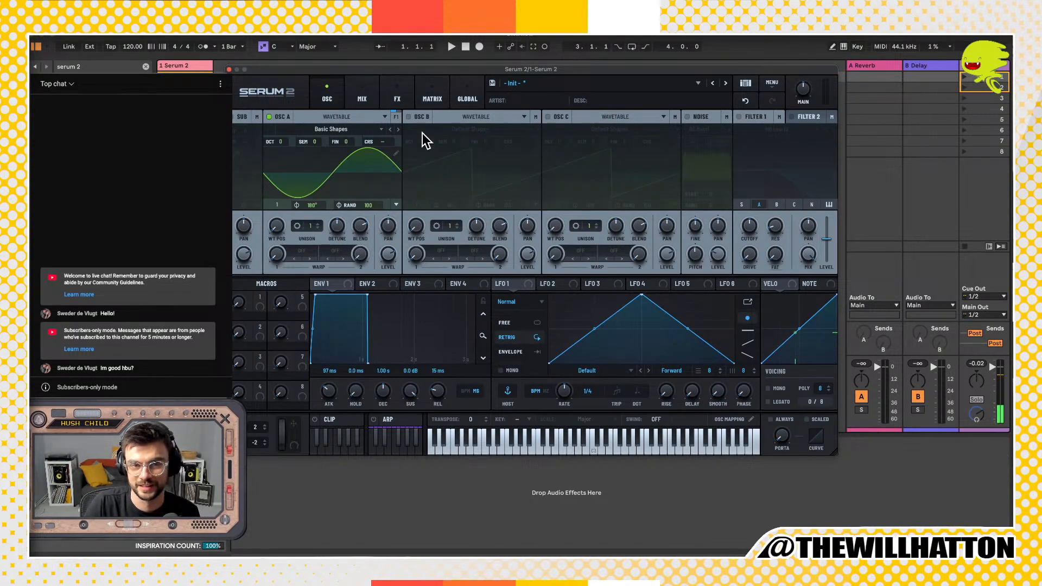
pyautogui.moveTo(276, 227); pyautogui.dragTo(282, 192)
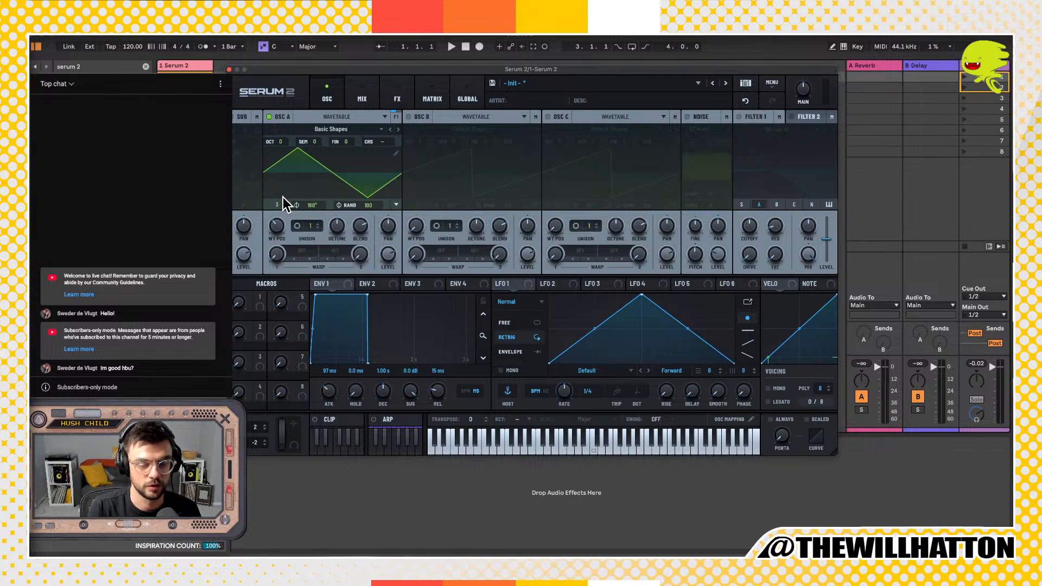
# Step: Enable oscillator B with its Default Shapes wavetable and turn its level down
pyautogui.click(408, 117)
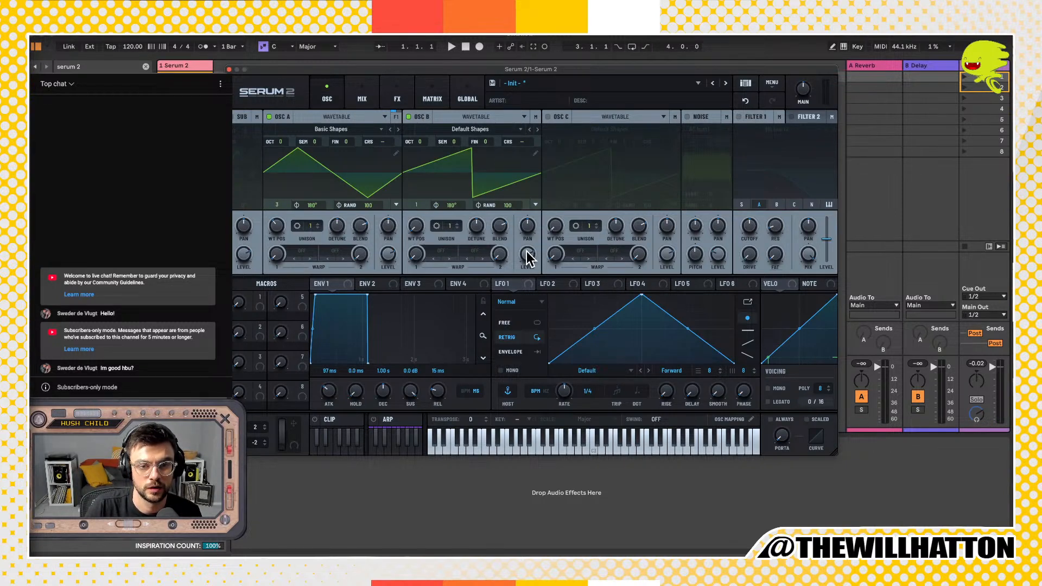
pyautogui.moveTo(528, 254); pyautogui.dragTo(535, 340)
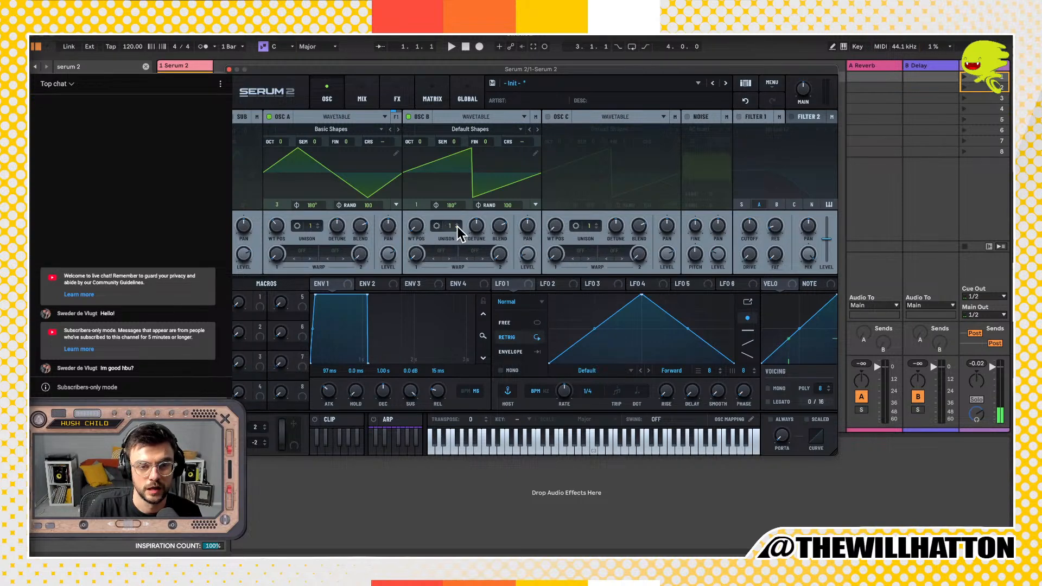
# Step: Try oscillator B with 16 unison voices
pyautogui.scroll(9, 457, 225)
pyautogui.scroll(6, 457, 224)
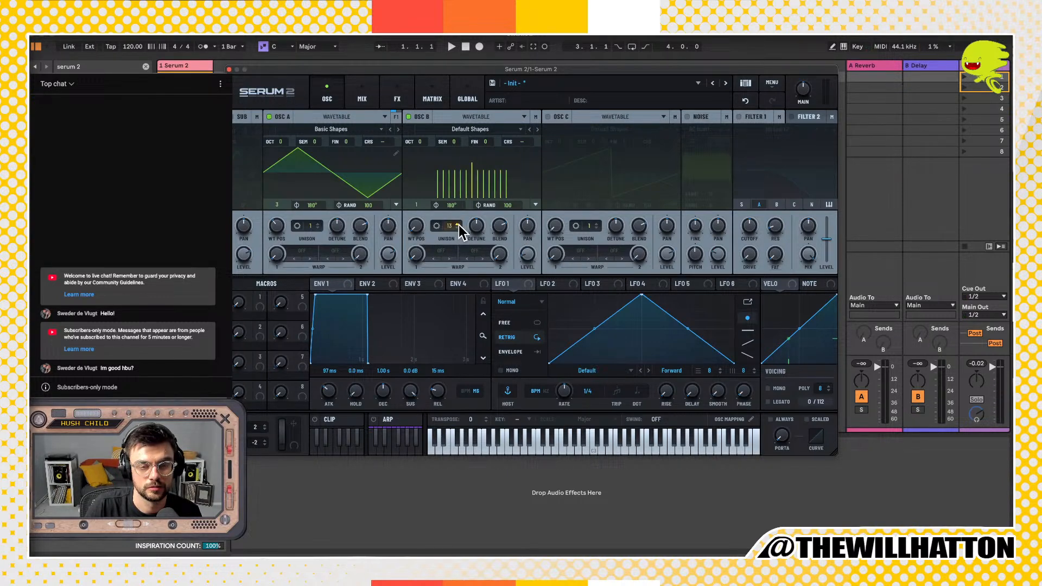
pyautogui.scroll(3, 478, 228)
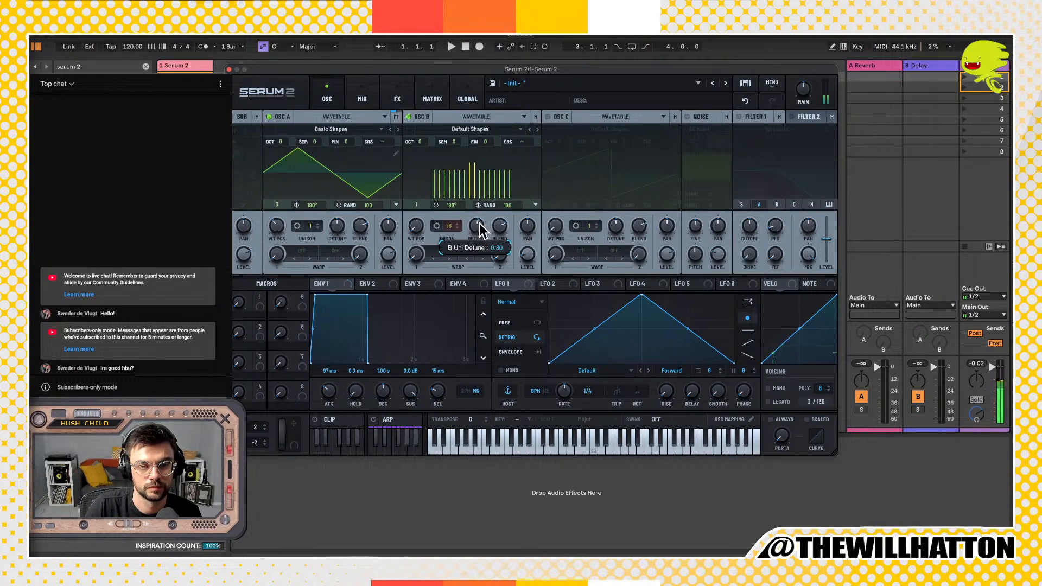
# Step: Adjust oscillator B's level to about 28% and set its unison to 7 voices
pyautogui.moveTo(532, 253)
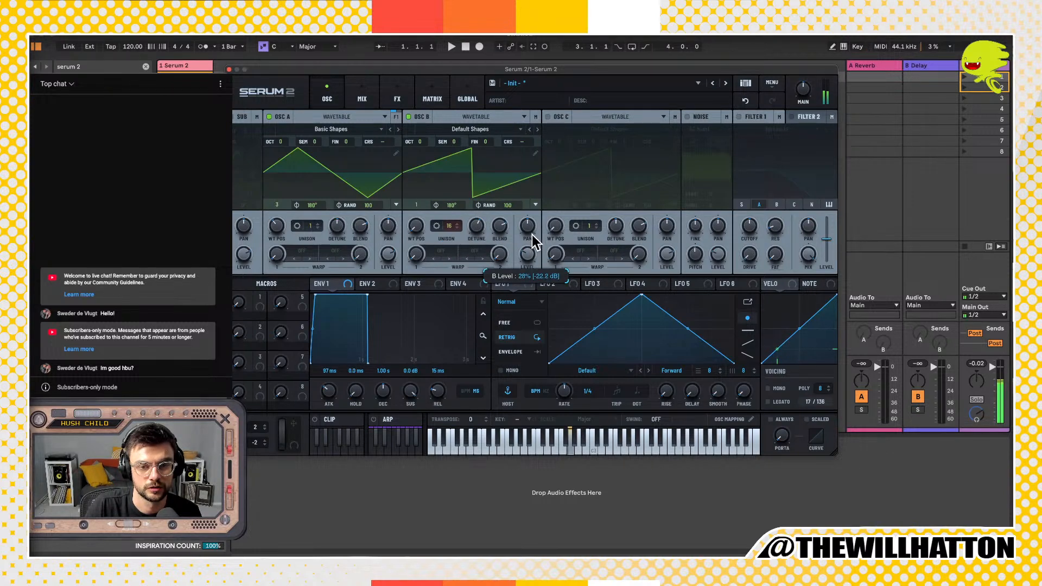
pyautogui.scroll(-5, 457, 229)
pyautogui.scroll(-5, 458, 229)
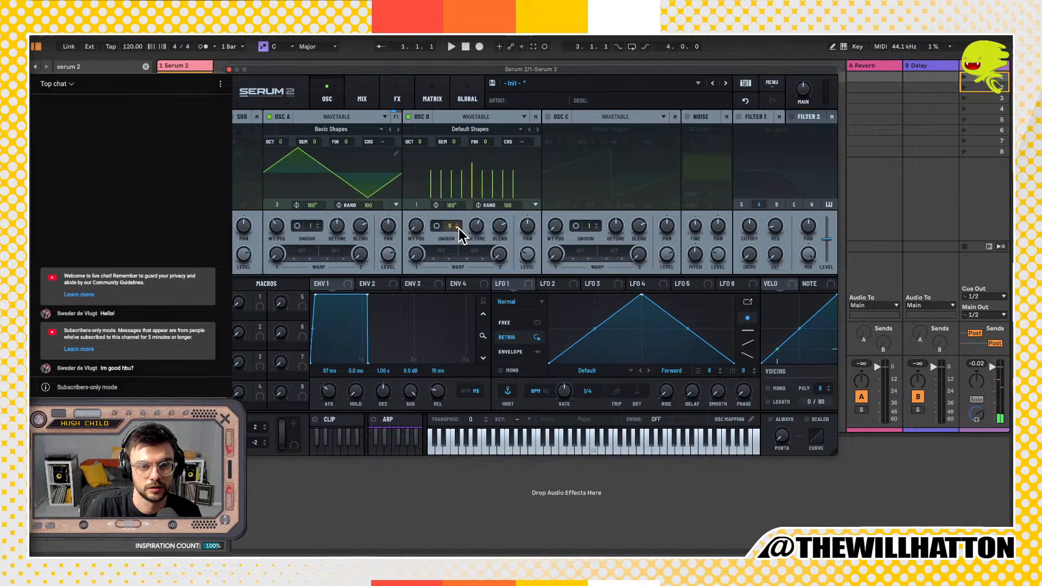
pyautogui.scroll(1, 458, 229)
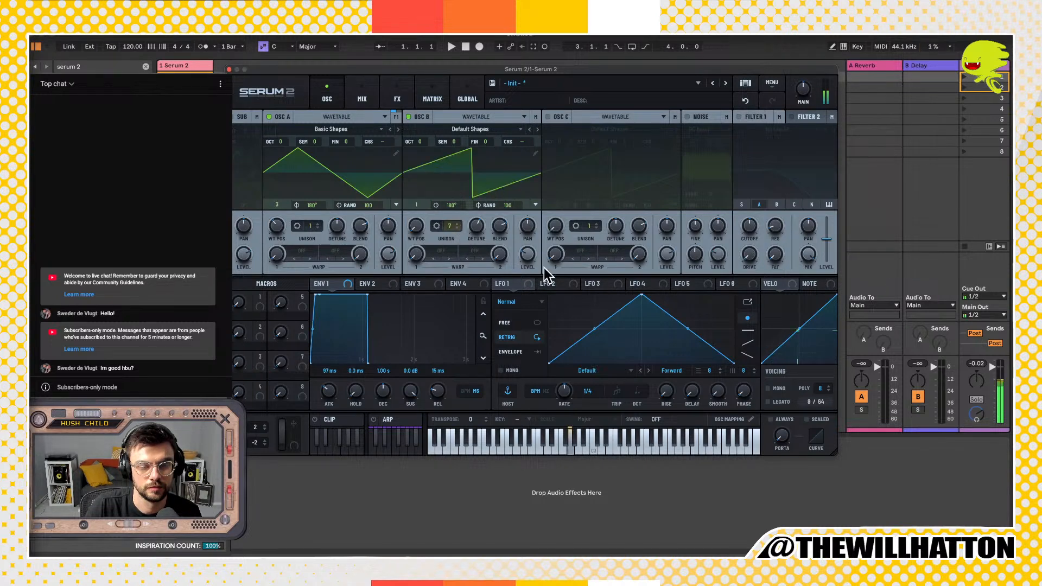
# Step: Enable oscillator C, load the Dist WaTech wavetable from the Digital category, and give it 4 unison voices
pyautogui.click(548, 116)
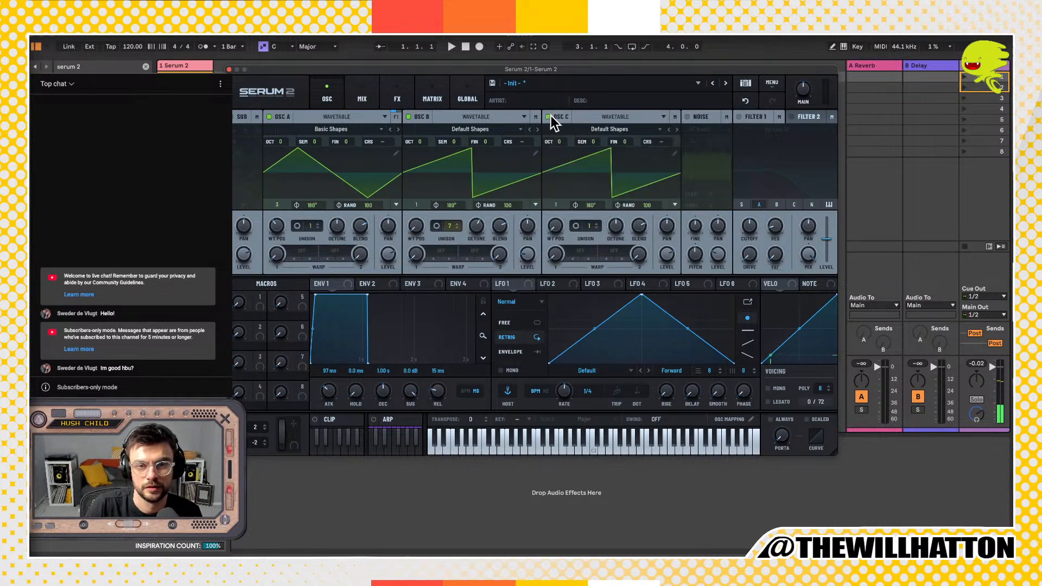
pyautogui.click(618, 130)
pyautogui.moveTo(602, 144)
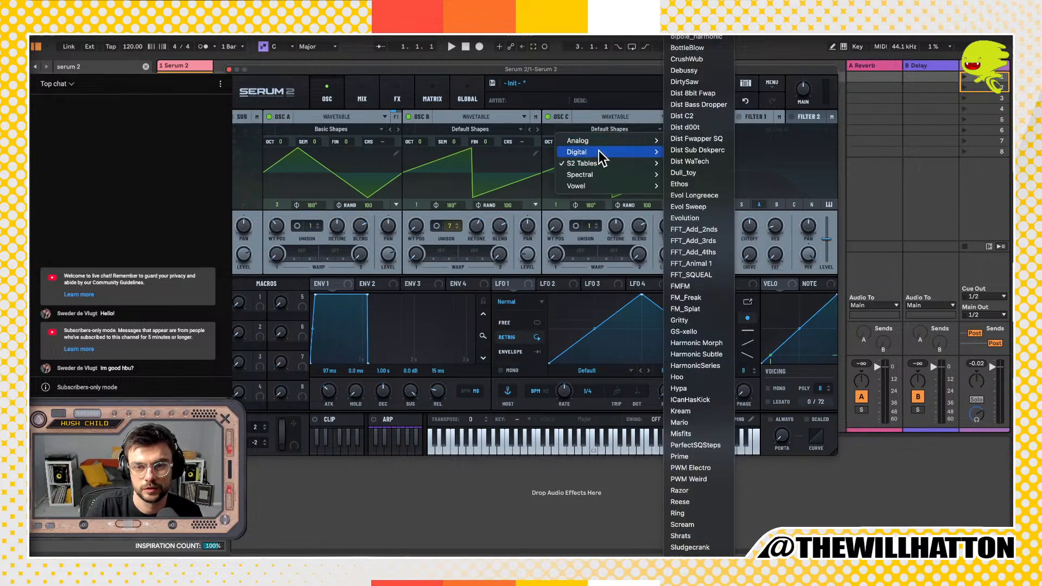
pyautogui.click(684, 163)
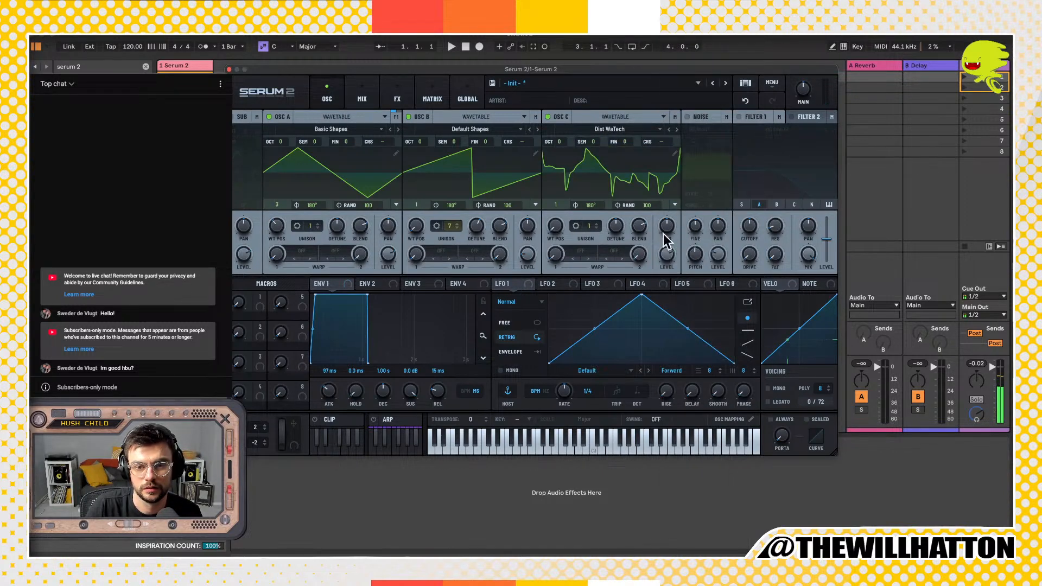
pyautogui.scroll(3, 597, 224)
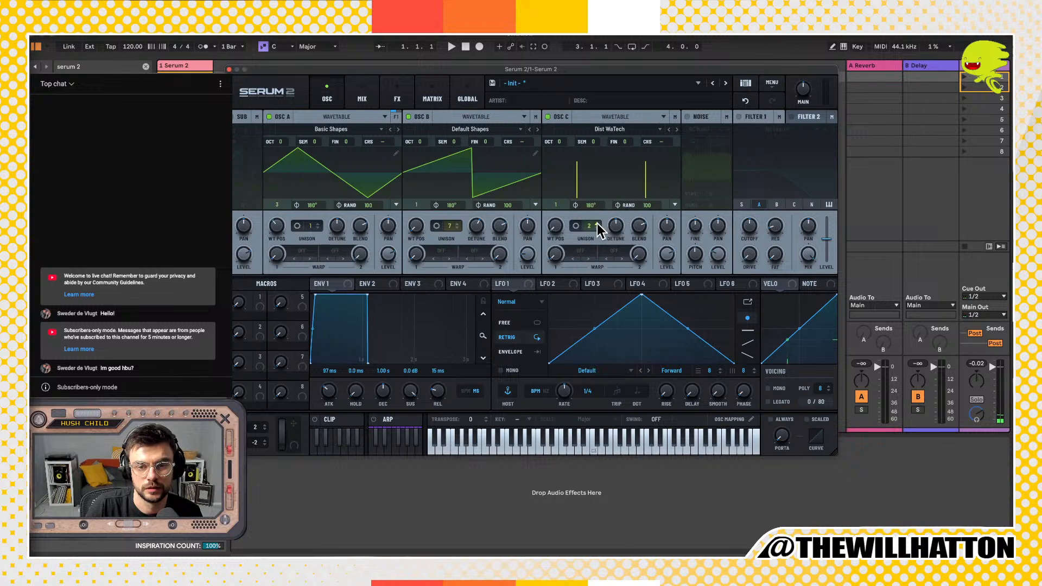
# Step: Try the Super, Exp and Inv unison modes on oscillator C and return to Super
pyautogui.click(575, 225)
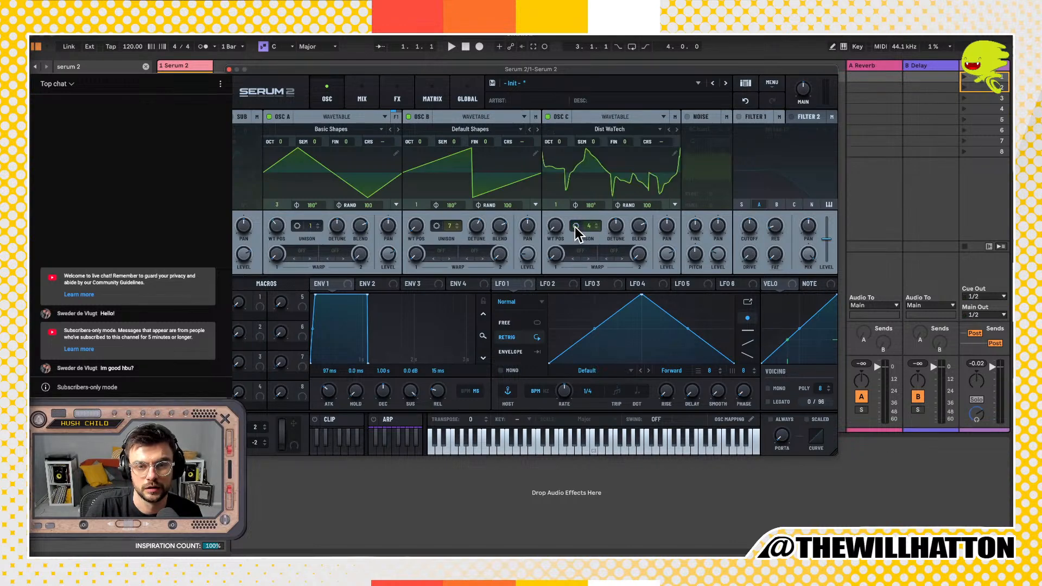
pyautogui.click(582, 153)
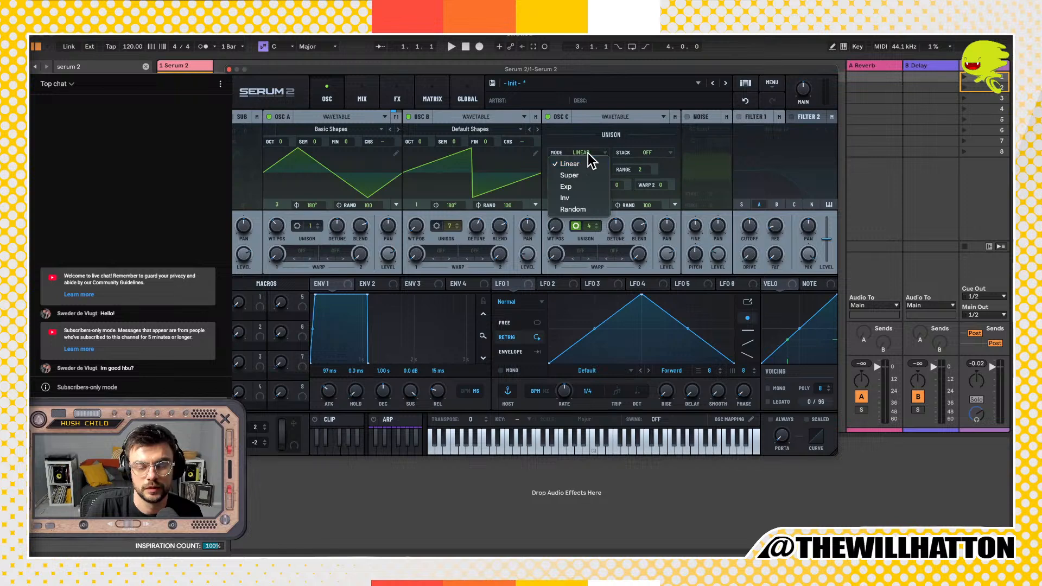
pyautogui.click(576, 177)
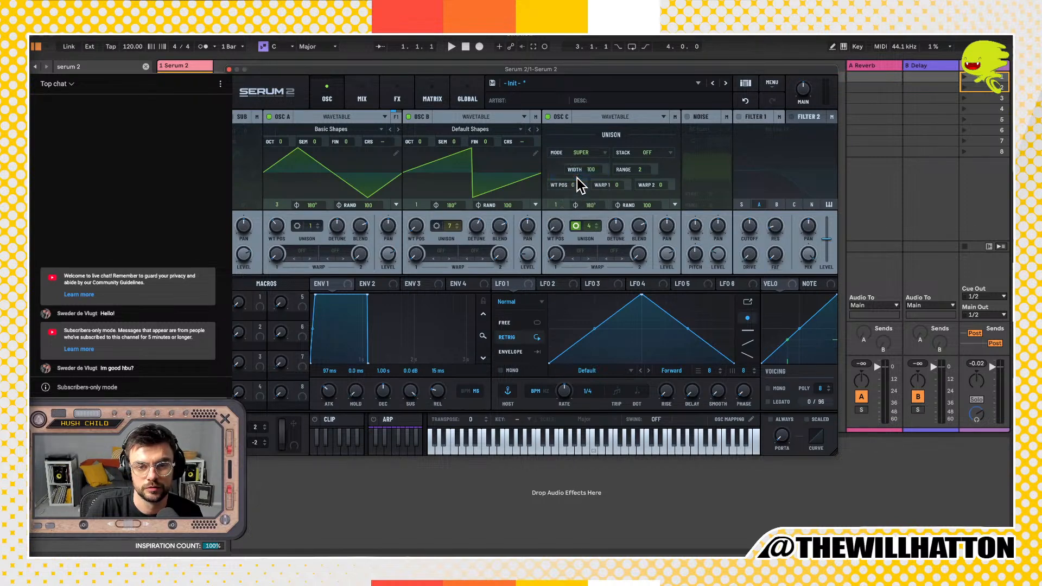
pyautogui.click(580, 152)
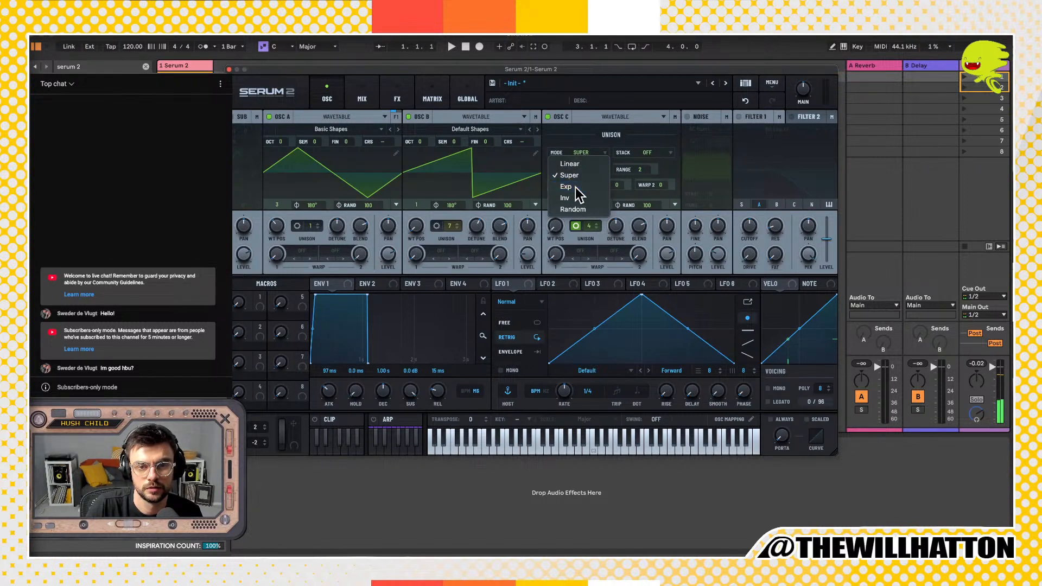
pyautogui.click(574, 187)
pyautogui.click(594, 151)
pyautogui.click(578, 197)
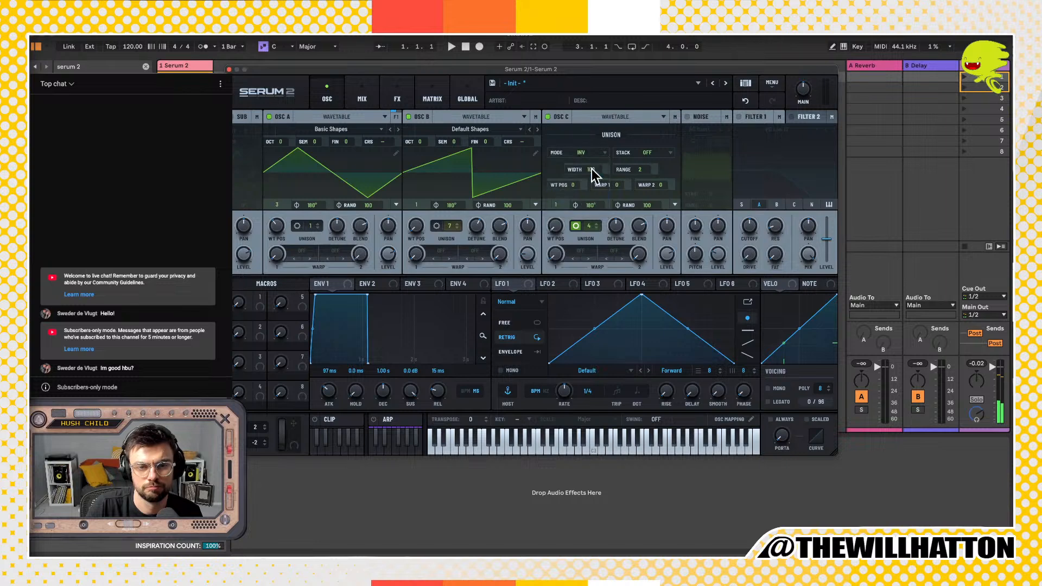
pyautogui.click(592, 152)
pyautogui.click(583, 174)
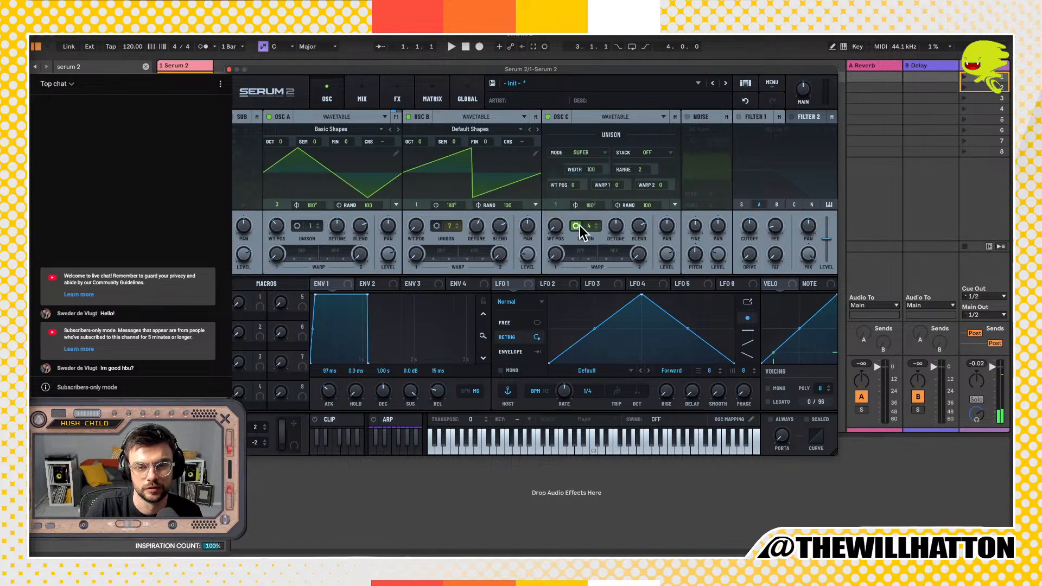
# Step: Raise oscillator C's unison to 6 voices and switch its unison mode to Exp
pyautogui.click(597, 226)
pyautogui.click(597, 225)
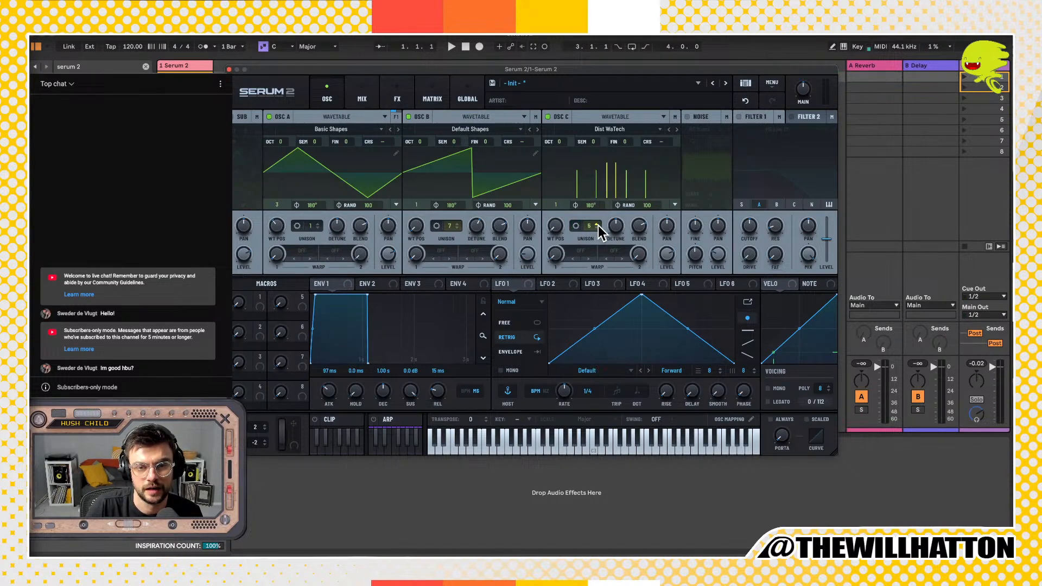
pyautogui.click(575, 226)
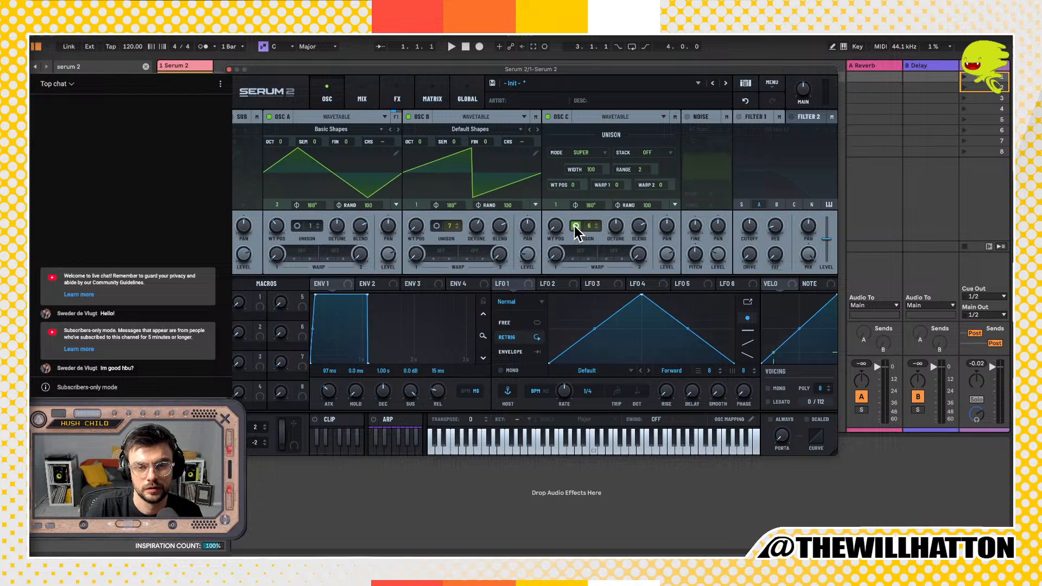
pyautogui.click(579, 153)
pyautogui.click(581, 190)
# Step: Preview oscillator C's voice spread at different voice counts, then set its unison mode to Linear with 6 voices
pyautogui.click(596, 228)
pyautogui.click(597, 227)
pyautogui.click(597, 226)
pyautogui.click(597, 225)
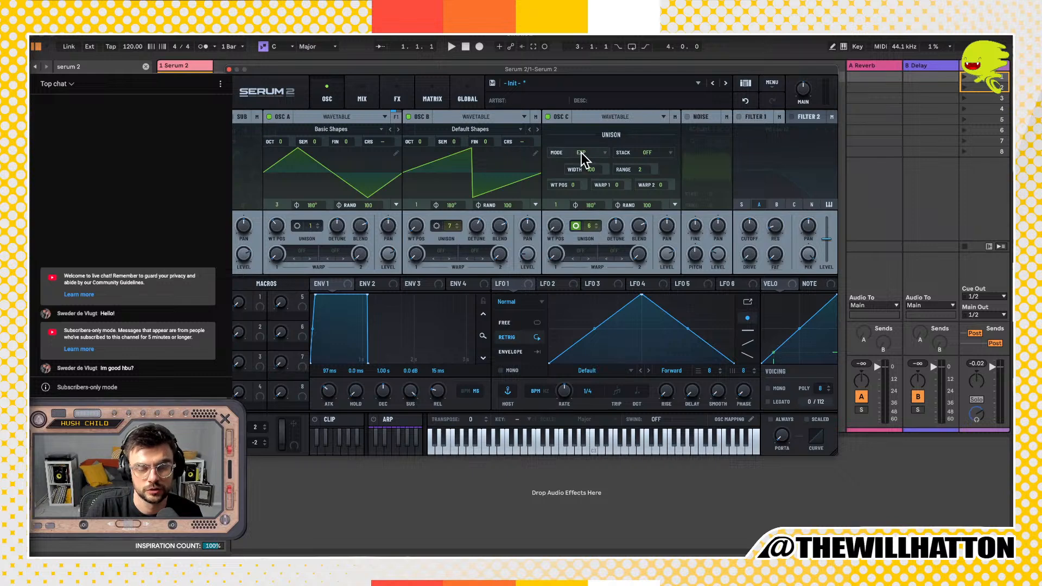
pyautogui.click(581, 153)
pyautogui.click(595, 228)
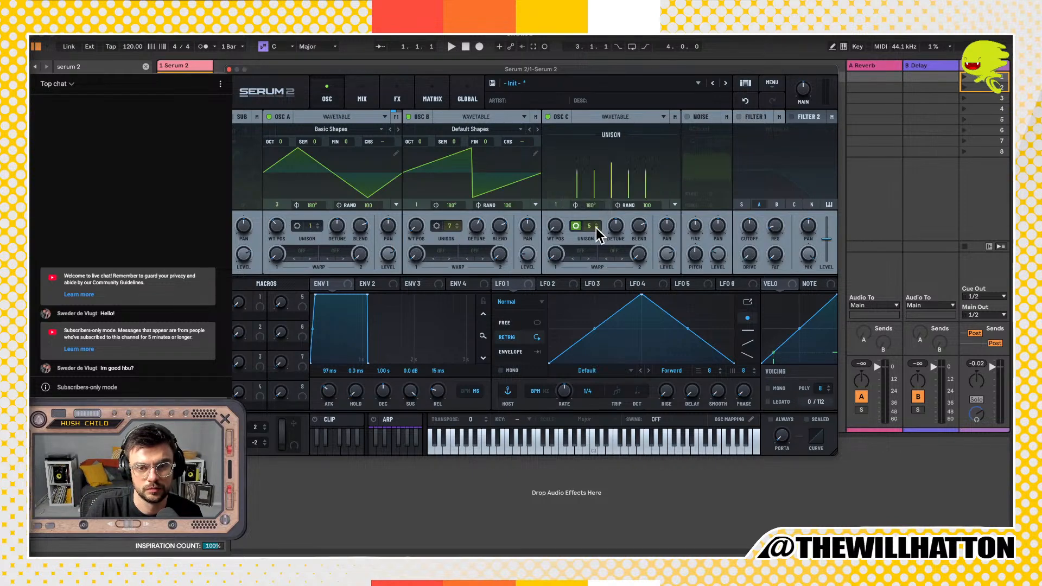
pyautogui.click(597, 223)
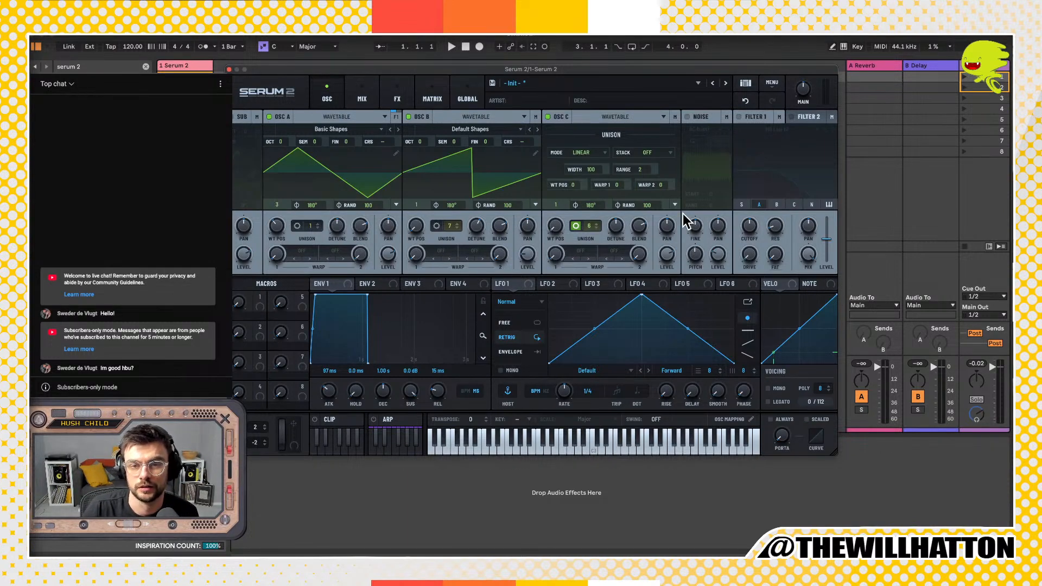
# Step: Try the 12+7(2x) unison stack on oscillator C, previewing its voice spread, and settle on the Center-12 stack
pyautogui.click(654, 153)
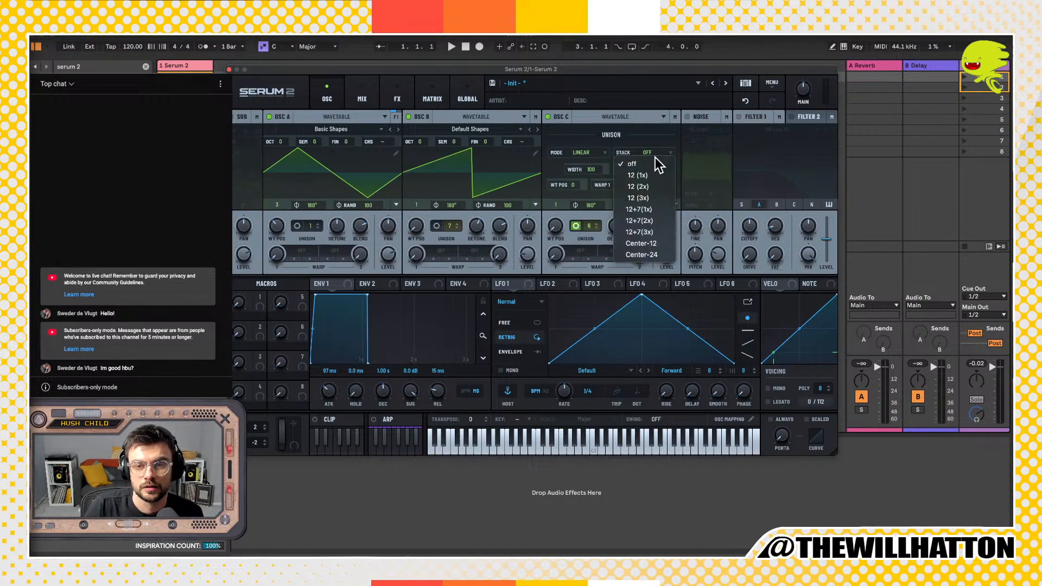
pyautogui.click(639, 220)
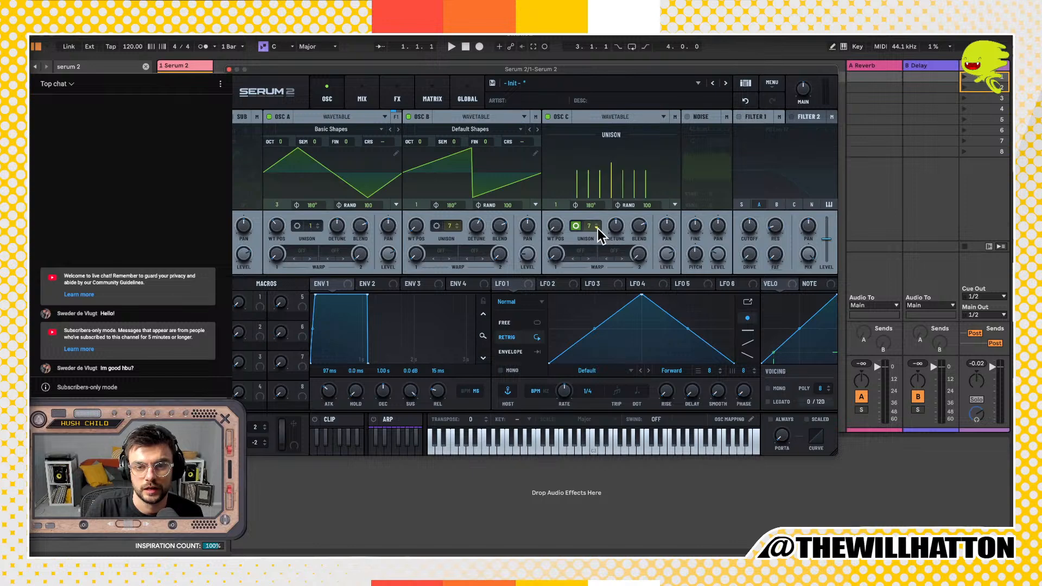
pyautogui.click(597, 227)
pyautogui.click(597, 229)
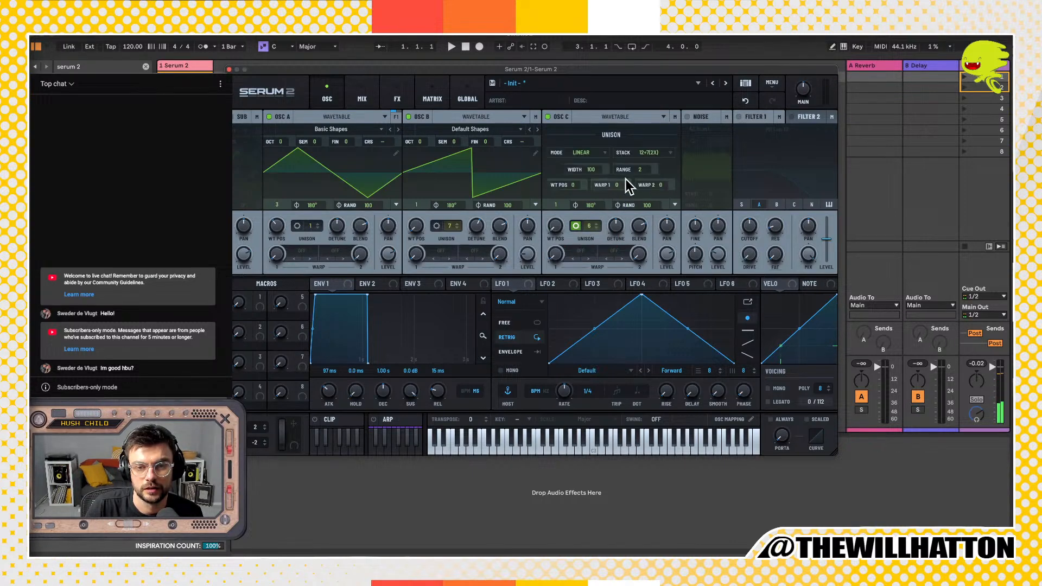
pyautogui.click(649, 153)
pyautogui.click(643, 243)
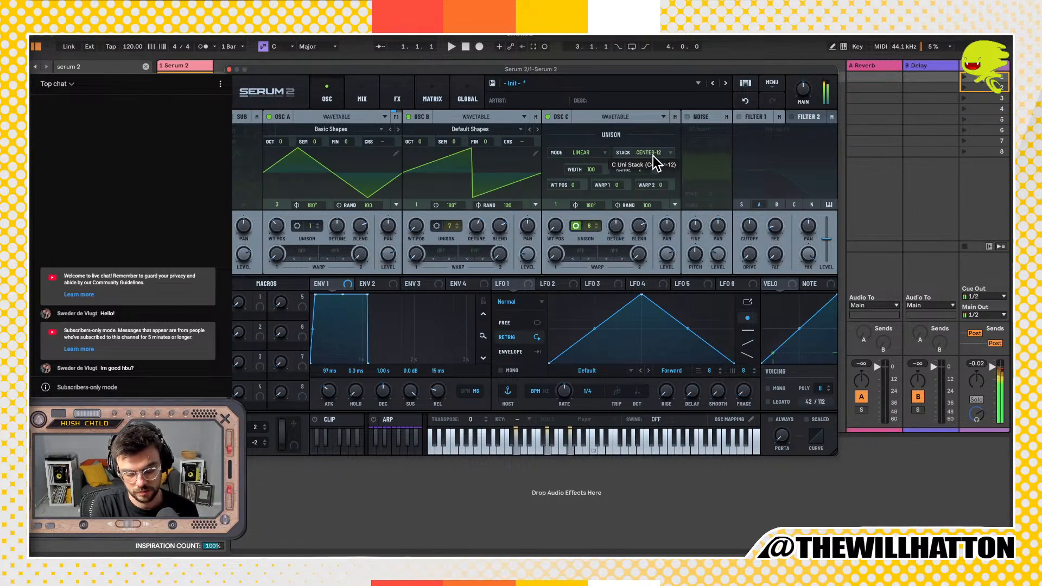
# Step: Turn off oscillators A and B and try the 12 (1x) and 12 (2x) unison stacks on oscillator C
pyautogui.click(270, 117)
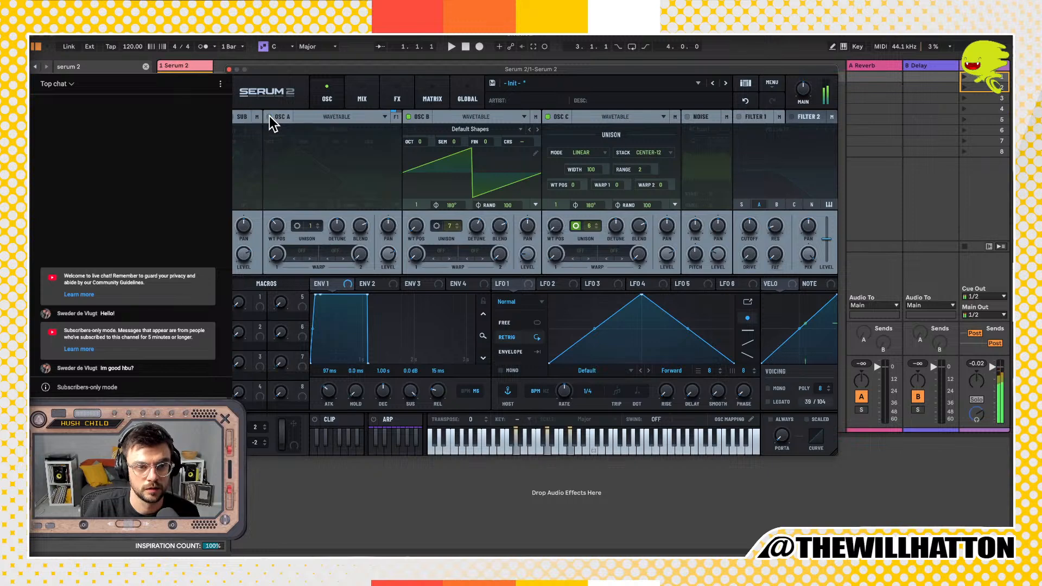
pyautogui.click(408, 116)
pyautogui.click(651, 152)
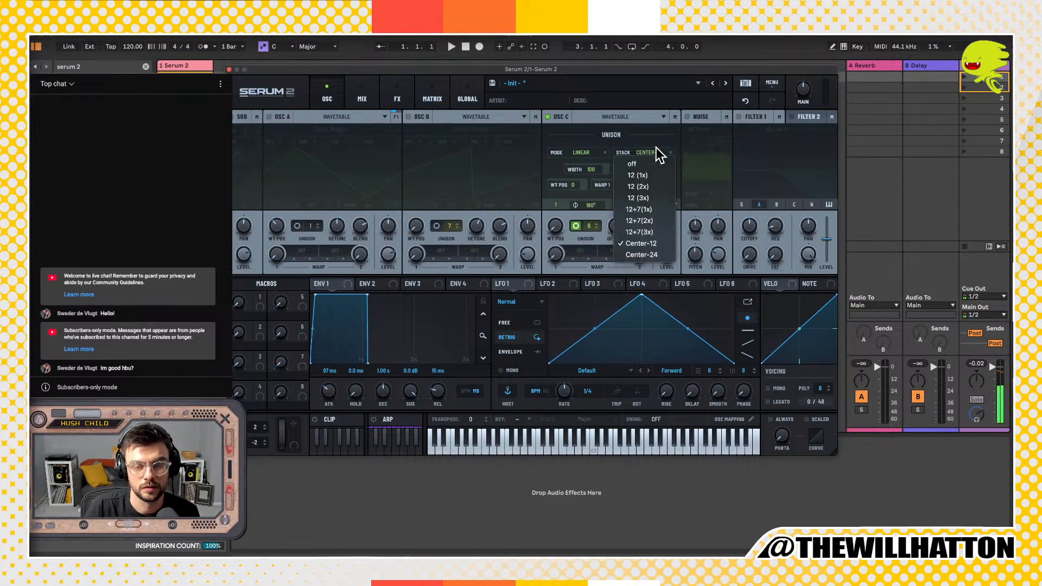
pyautogui.click(651, 153)
pyautogui.click(651, 152)
pyautogui.click(658, 153)
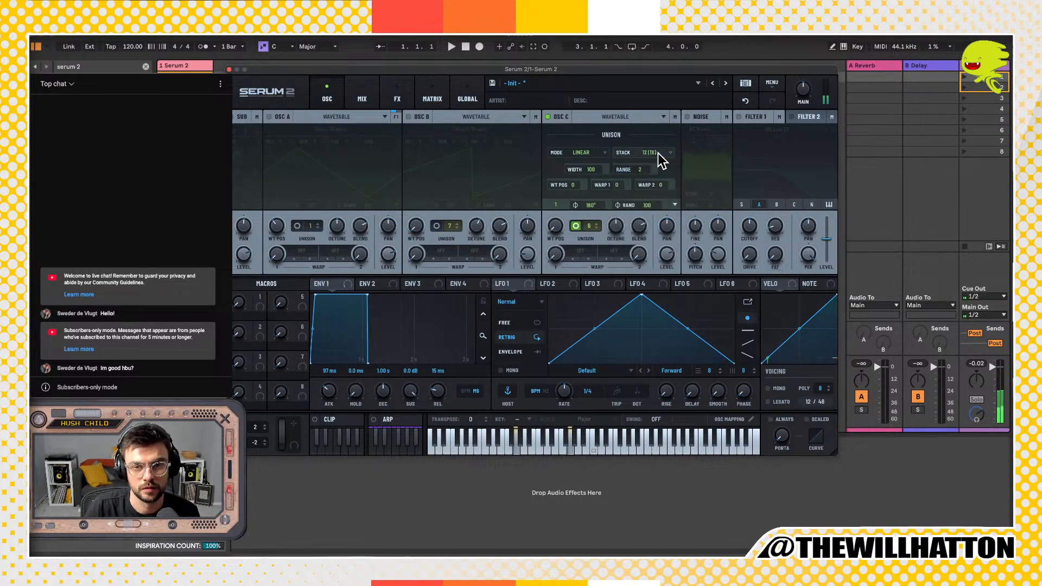
pyautogui.click(658, 153)
pyautogui.click(646, 186)
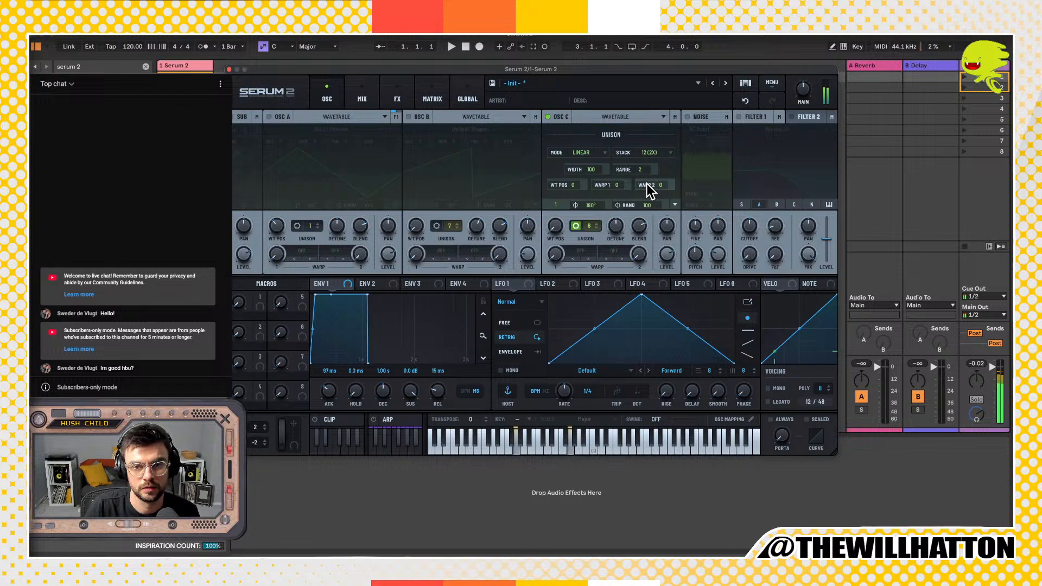
# Step: Try the 12 (3x) and 12+7(1x) unison stacks on oscillator C
pyautogui.click(653, 153)
pyautogui.click(654, 198)
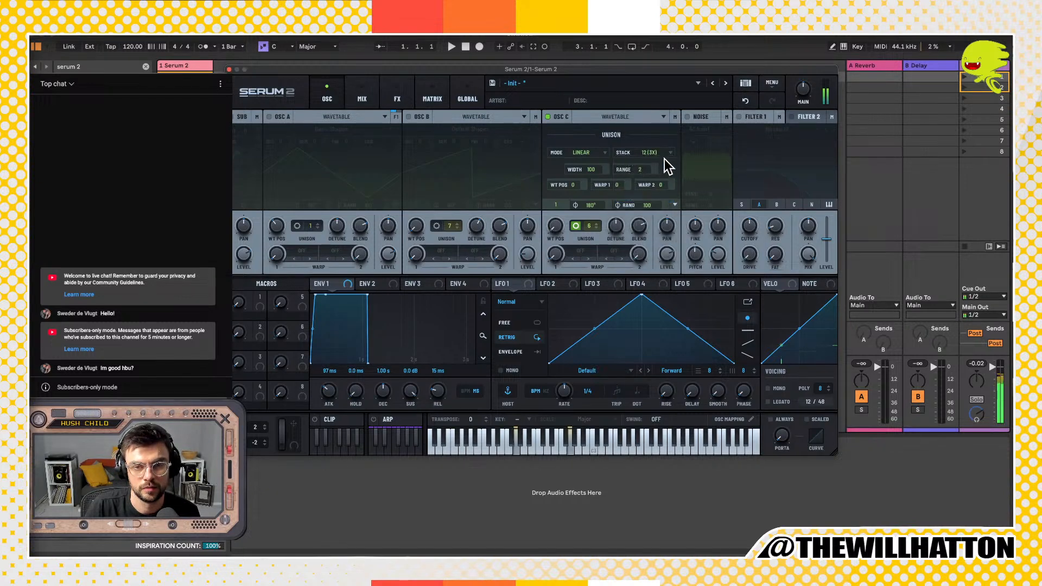
pyautogui.click(663, 155)
pyautogui.click(655, 199)
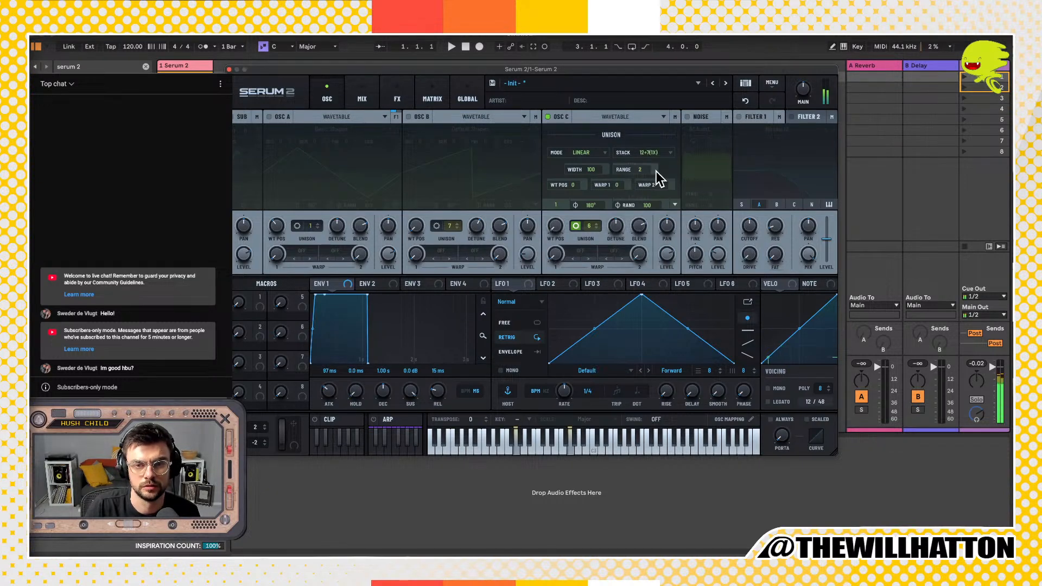
pyautogui.scroll(-1, 653, 155)
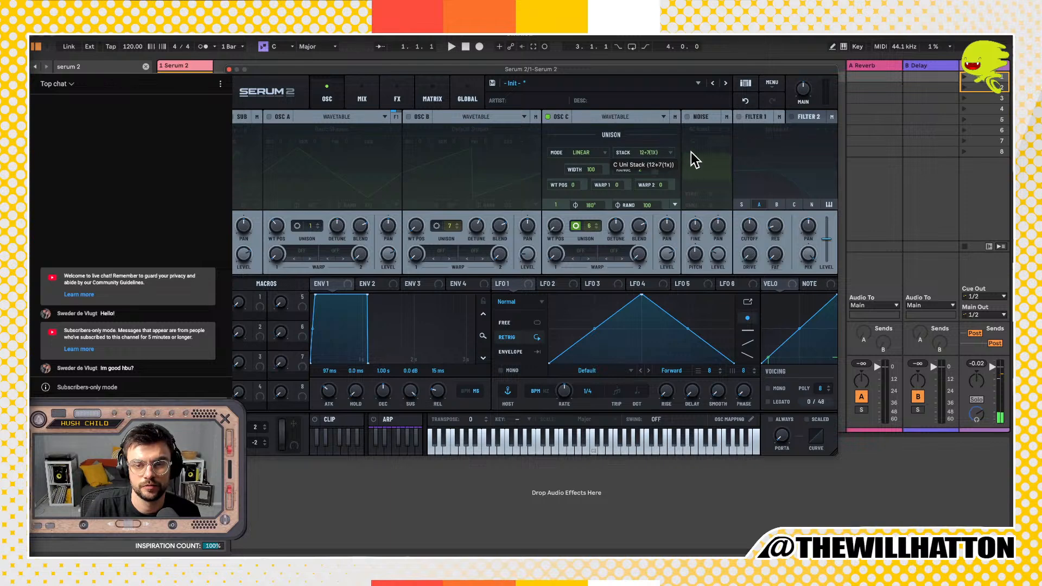
# Step: Try the Center-12 and Center-24 unison stacks on oscillator C
pyautogui.click(654, 151)
pyautogui.click(645, 240)
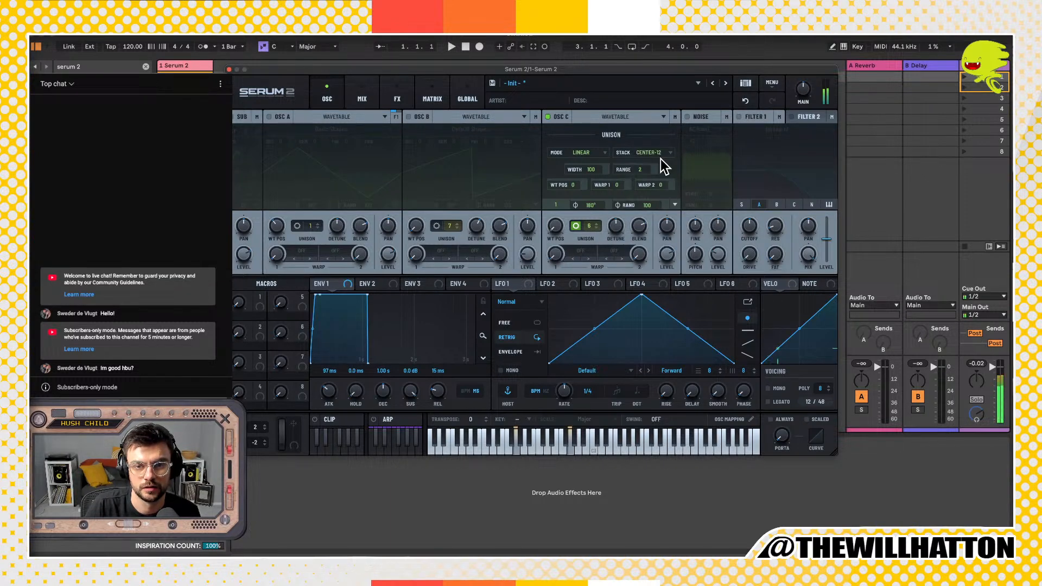
pyautogui.click(657, 151)
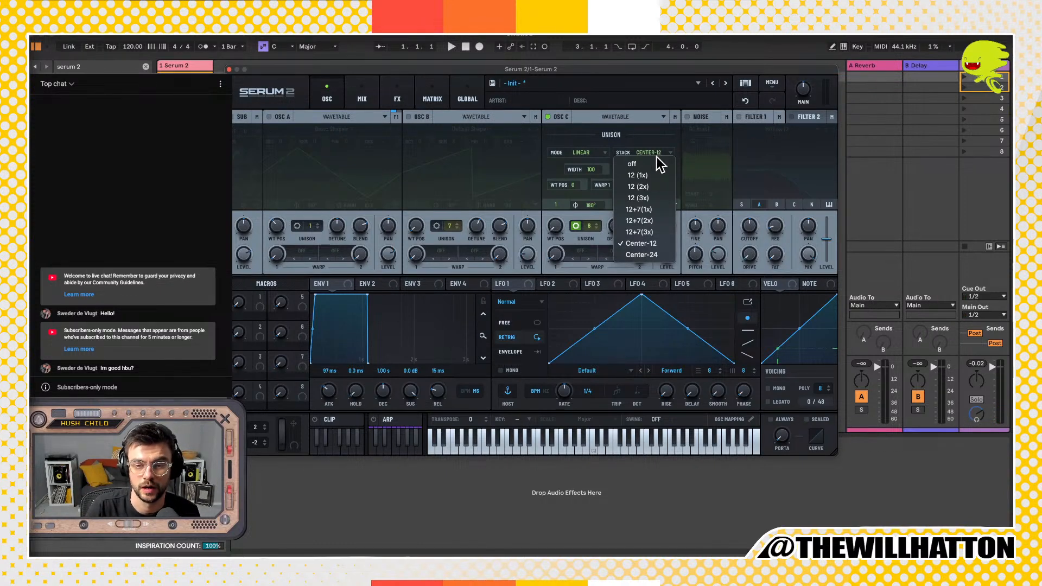
pyautogui.click(643, 255)
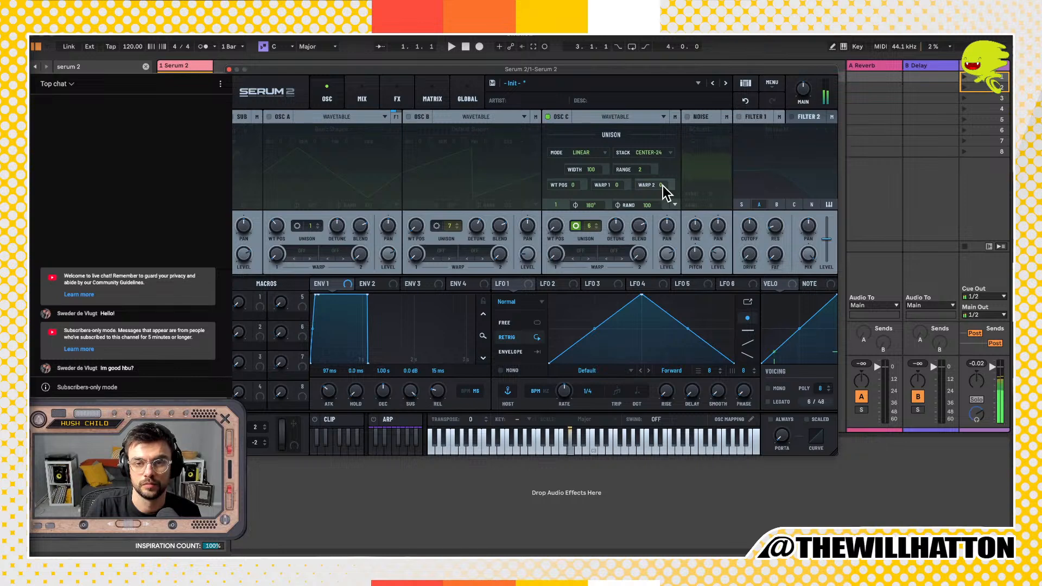
# Step: Set oscillator C's unison stack to 12+7(1x) and turn oscillators B and A back on
pyautogui.click(659, 152)
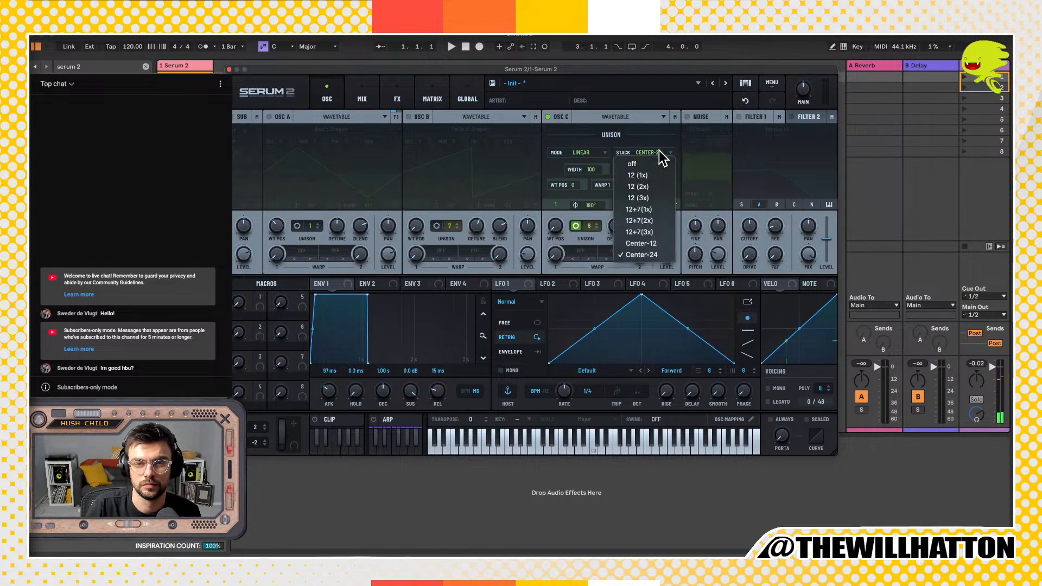
pyautogui.click(638, 209)
pyautogui.click(408, 117)
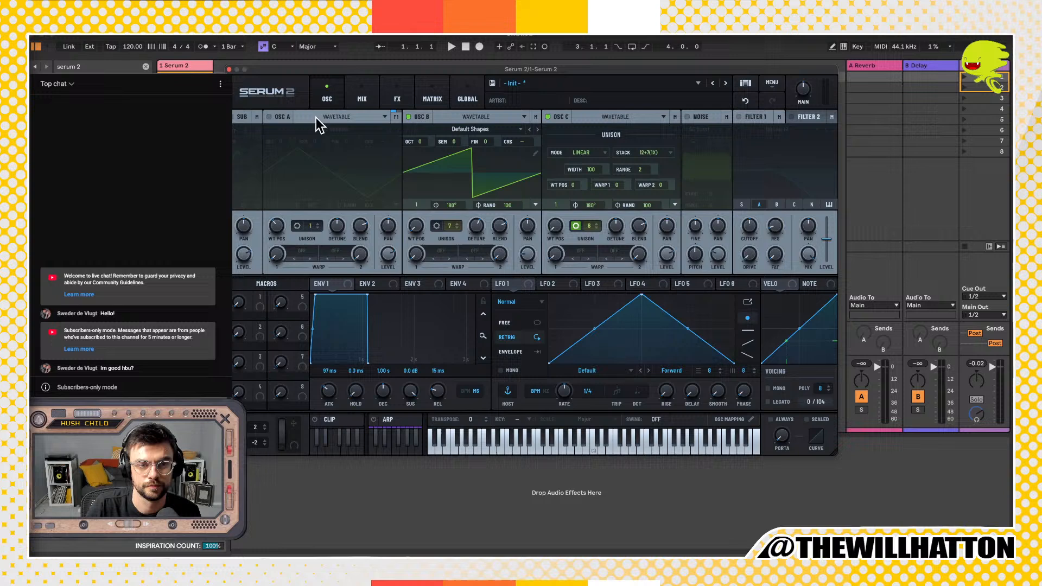
pyautogui.click(269, 116)
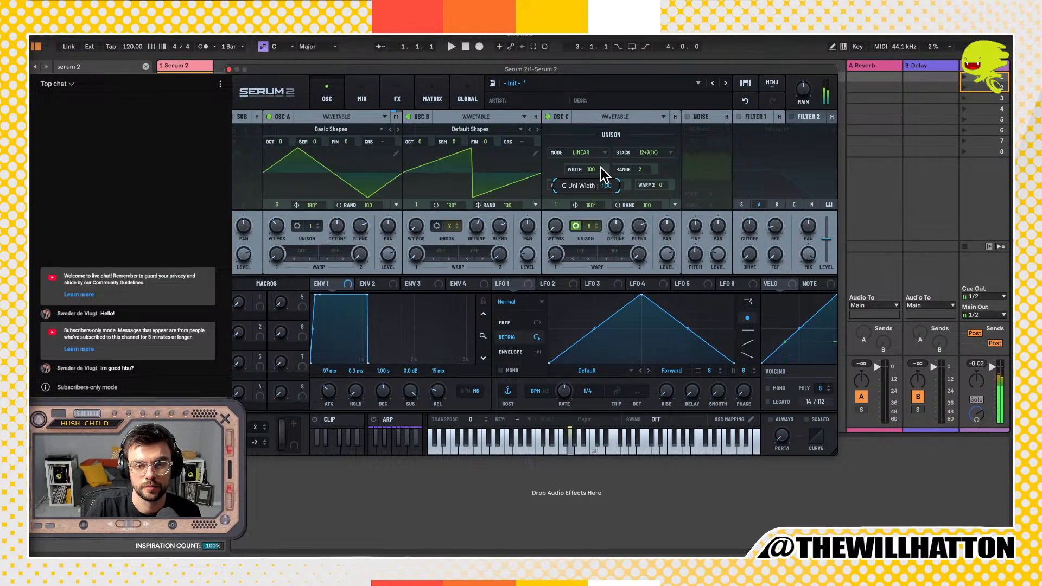
# Step: Try out oscillator C's unison width and close its unison settings to return to the wavetable display
pyautogui.moveTo(591, 171)
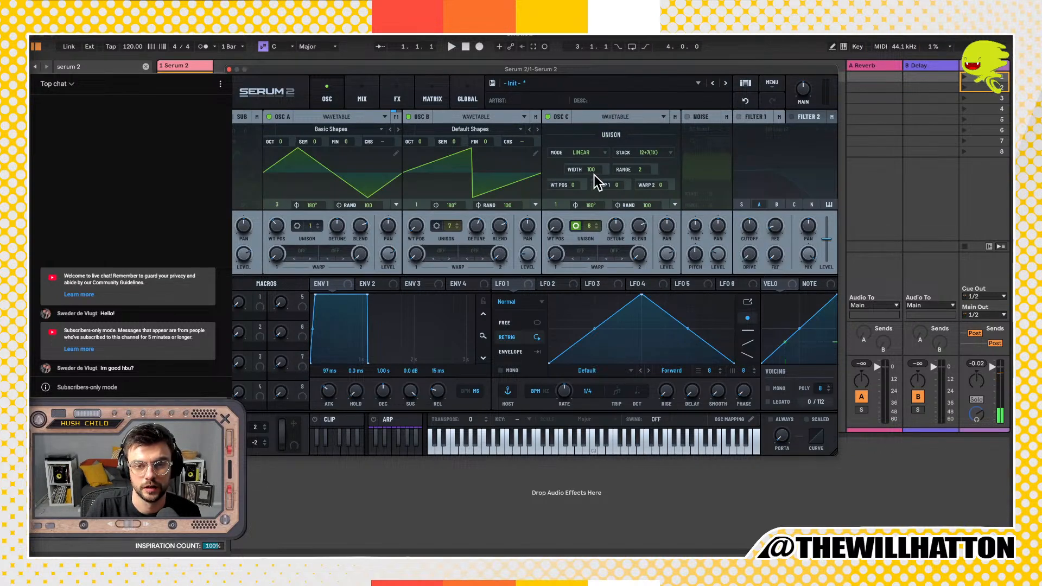
pyautogui.moveTo(594, 175); pyautogui.dragTo(591, 198)
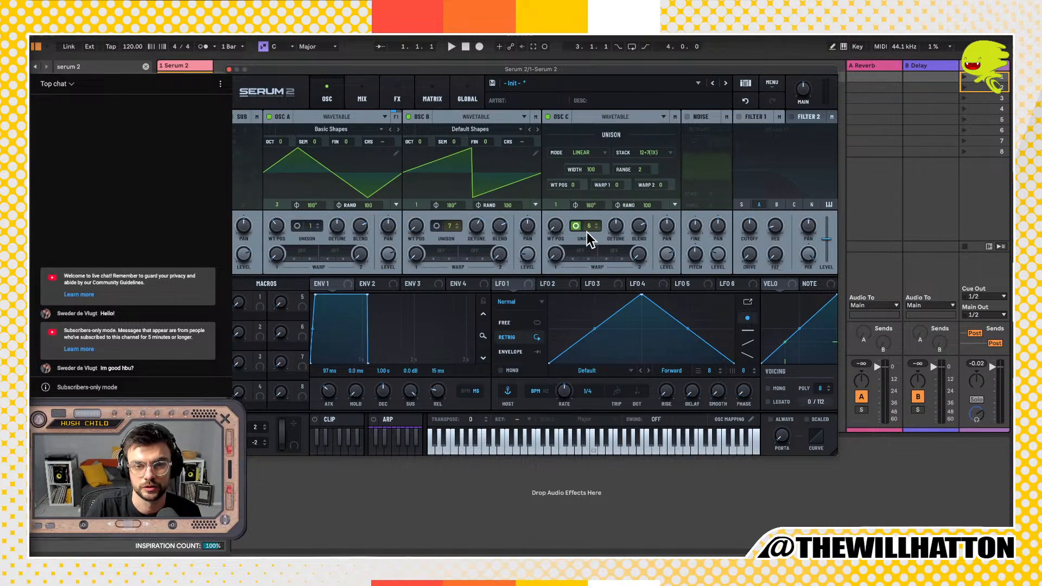
pyautogui.click(574, 225)
pyautogui.moveTo(623, 230)
pyautogui.mouseDown()
pyautogui.moveTo(618, 263)
pyautogui.moveTo(613, 227)
pyautogui.moveTo(614, 245)
pyautogui.mouseUp()
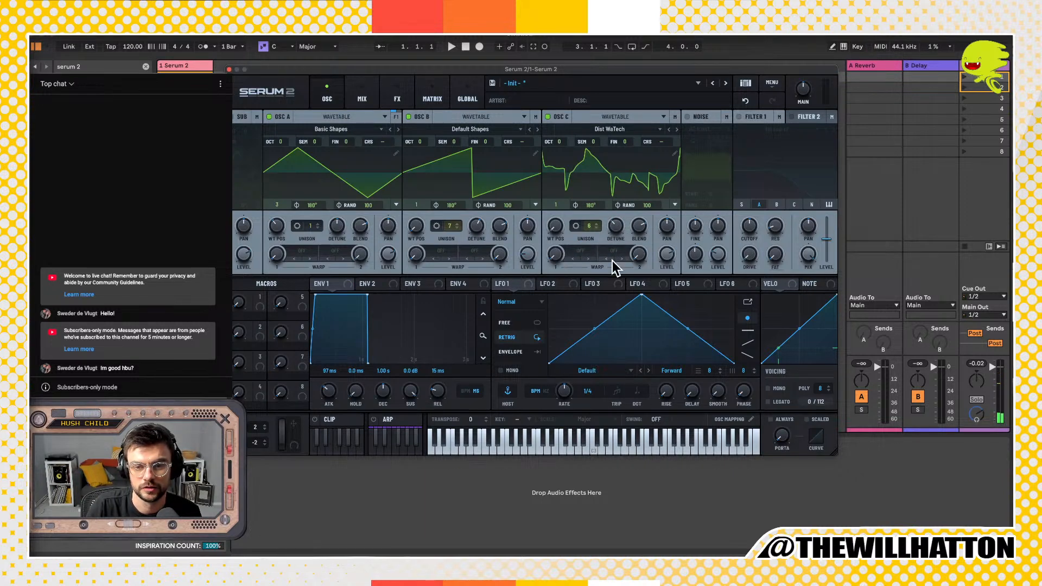
# Step: Look through the warp modes for both of oscillator C's warp slots, leaving the second slot set to Off
pyautogui.click(569, 254)
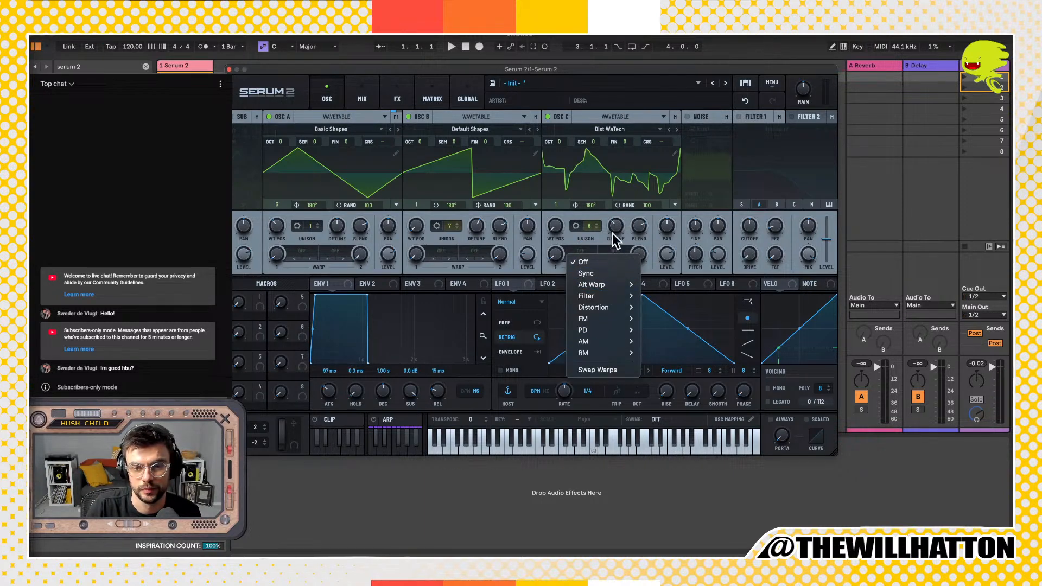
pyautogui.click(613, 250)
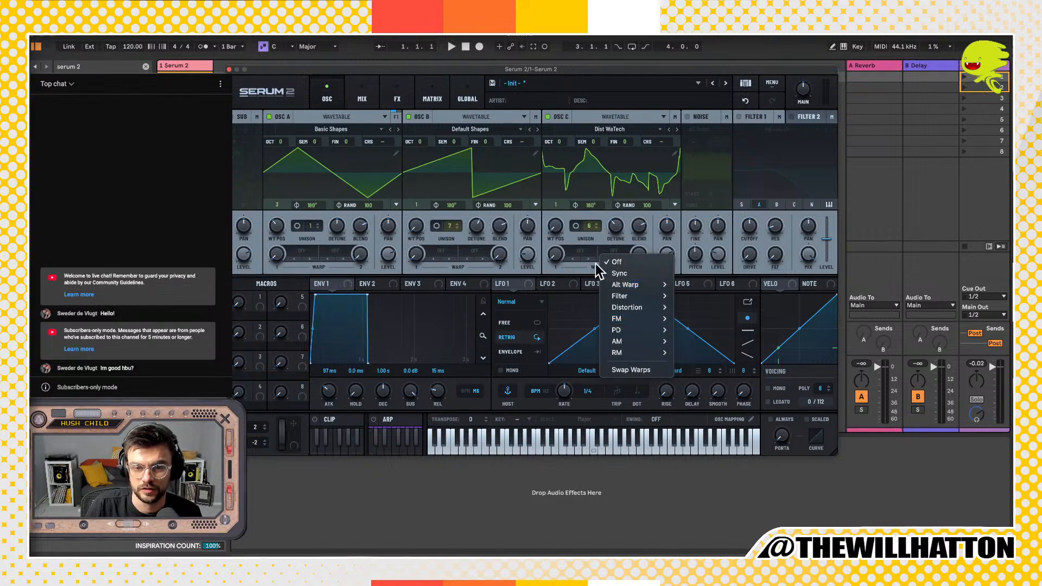
pyautogui.click(629, 260)
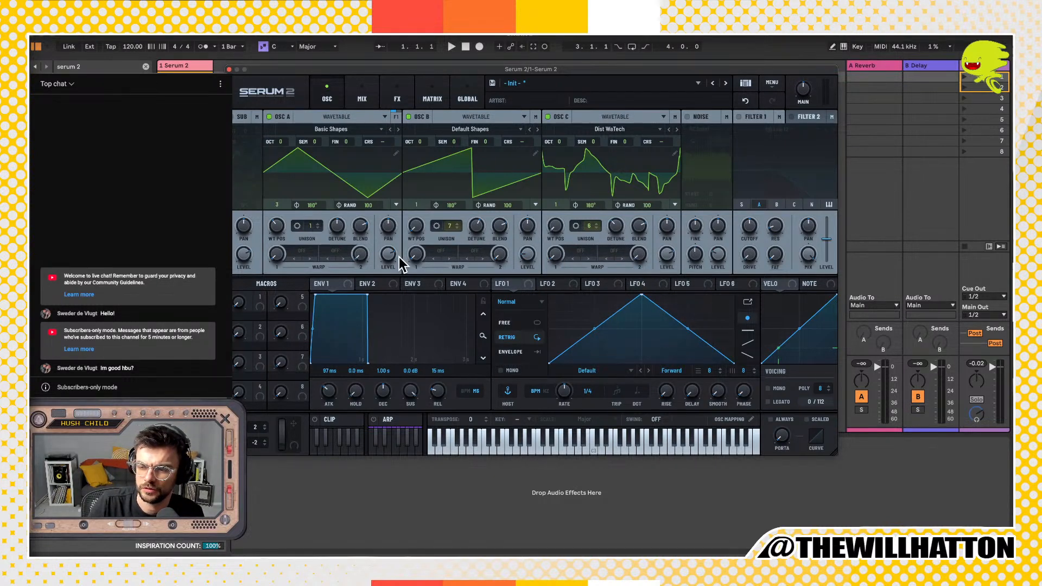
# Step: Enable the noise oscillator and switch its sample to AC hum2
pyautogui.click(687, 116)
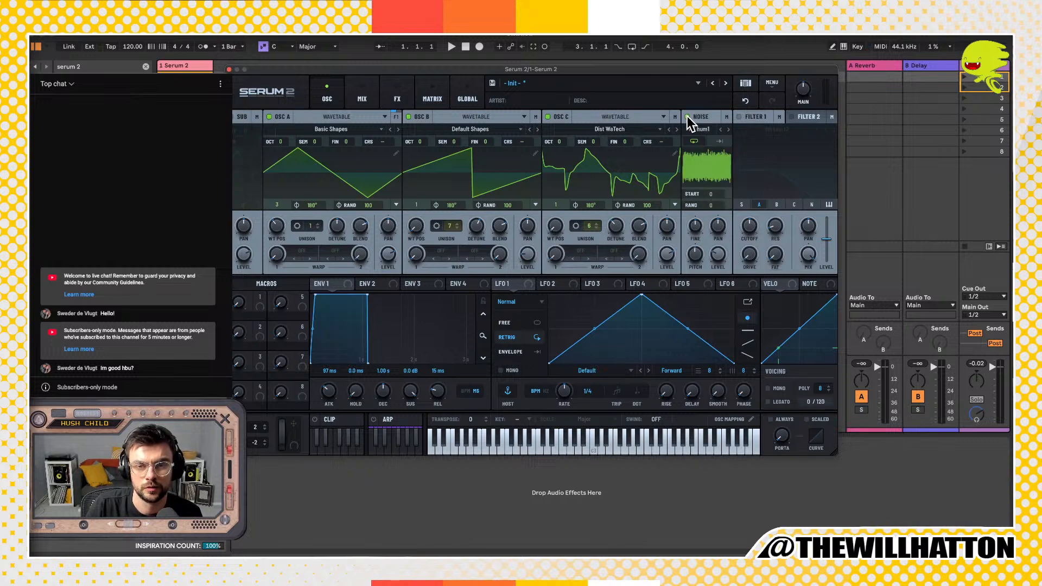
pyautogui.click(719, 140)
pyautogui.click(728, 129)
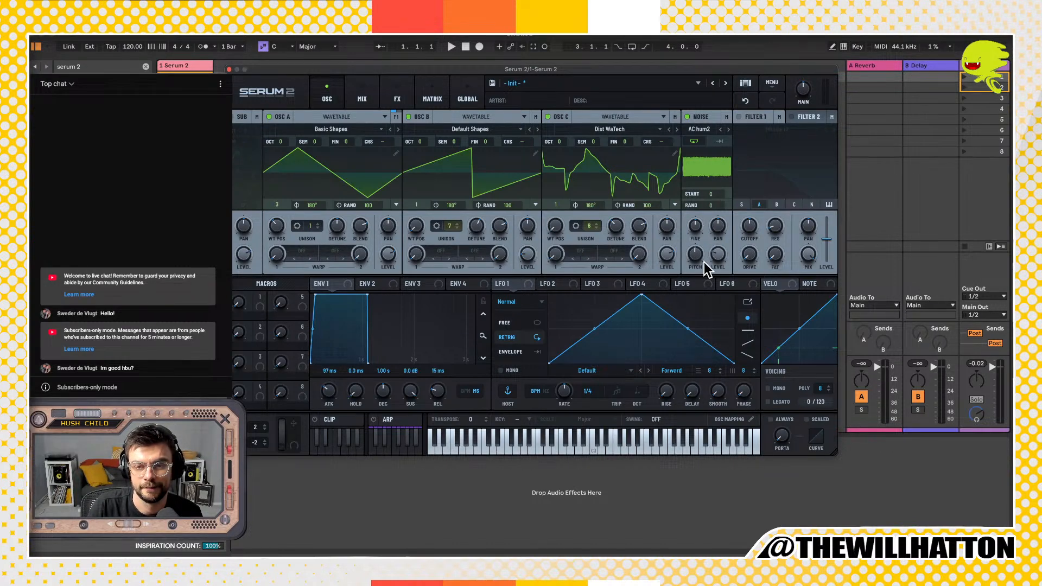
# Step: Enable filter 1 with the MG Low 12 type and try its mute on and off
pyautogui.click(740, 117)
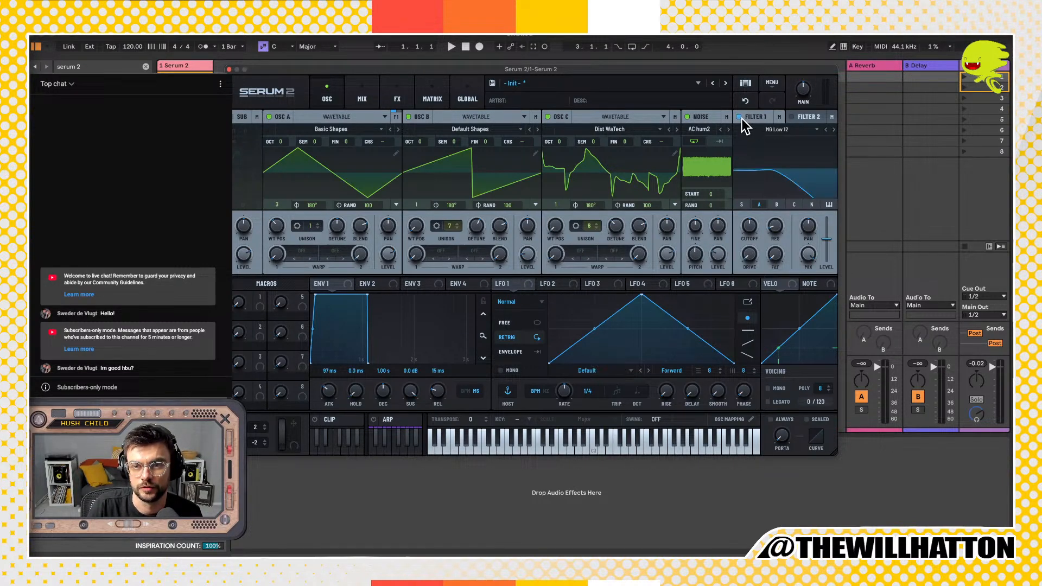
pyautogui.click(779, 118)
pyautogui.click(781, 119)
pyautogui.click(782, 118)
pyautogui.click(782, 117)
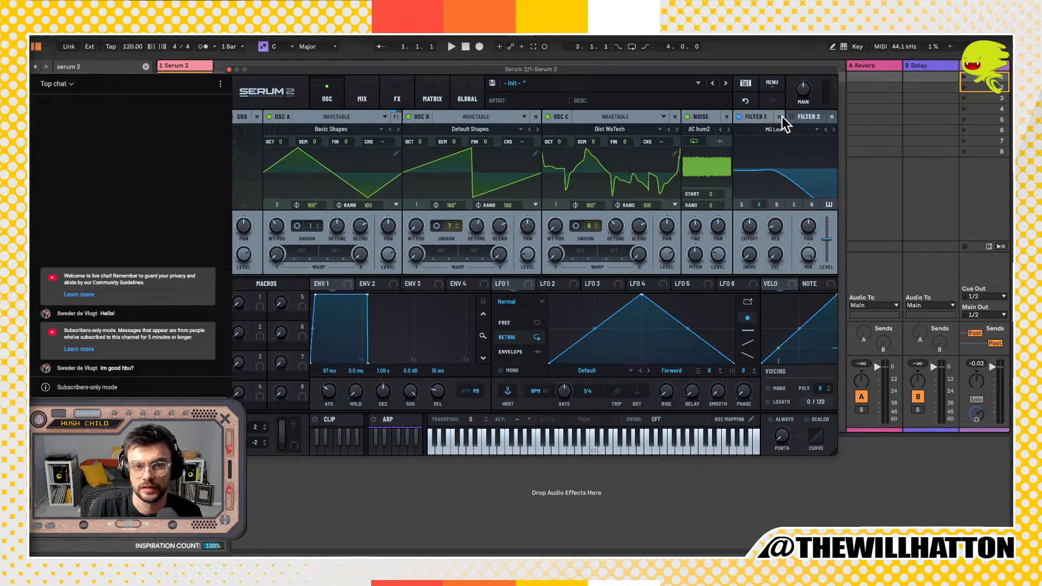
# Step: Examine the mixer, modulation matrix, the Main, Bus 1 and Bus 2 effects racks and the global settings, ending back at the oscillators
pyautogui.click(368, 96)
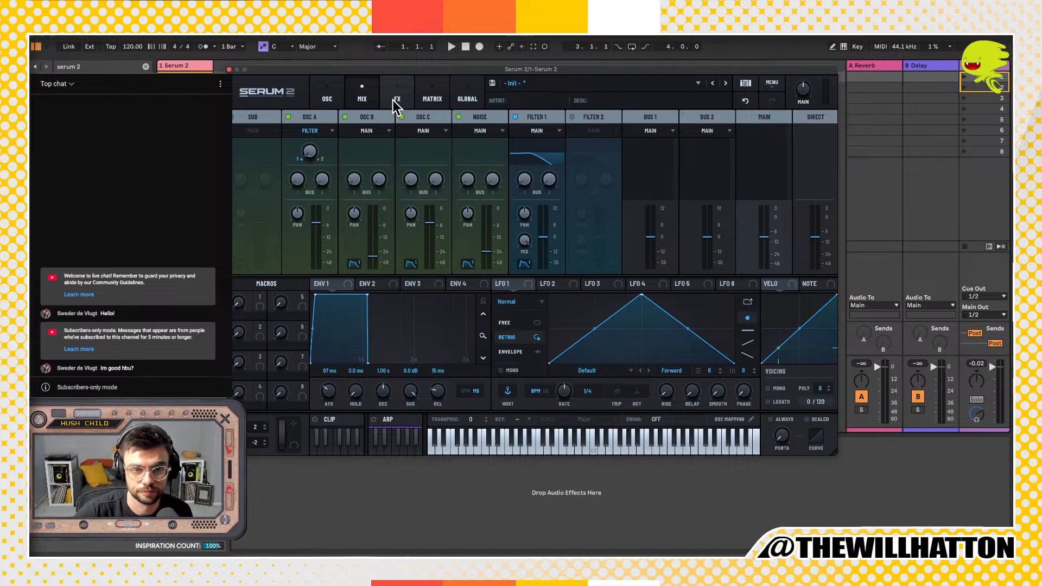
pyautogui.click(415, 99)
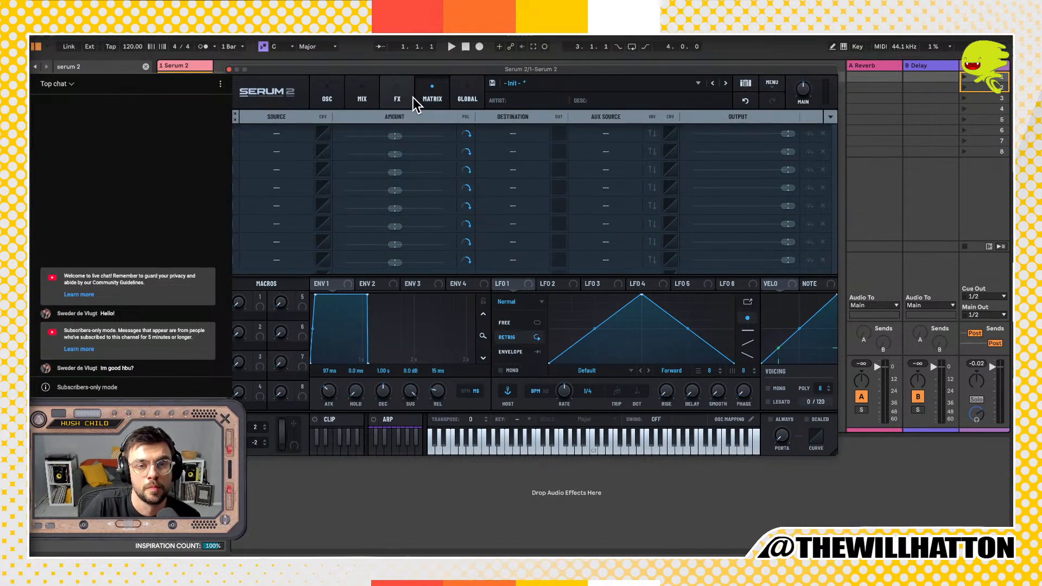
pyautogui.click(399, 98)
pyautogui.click(295, 117)
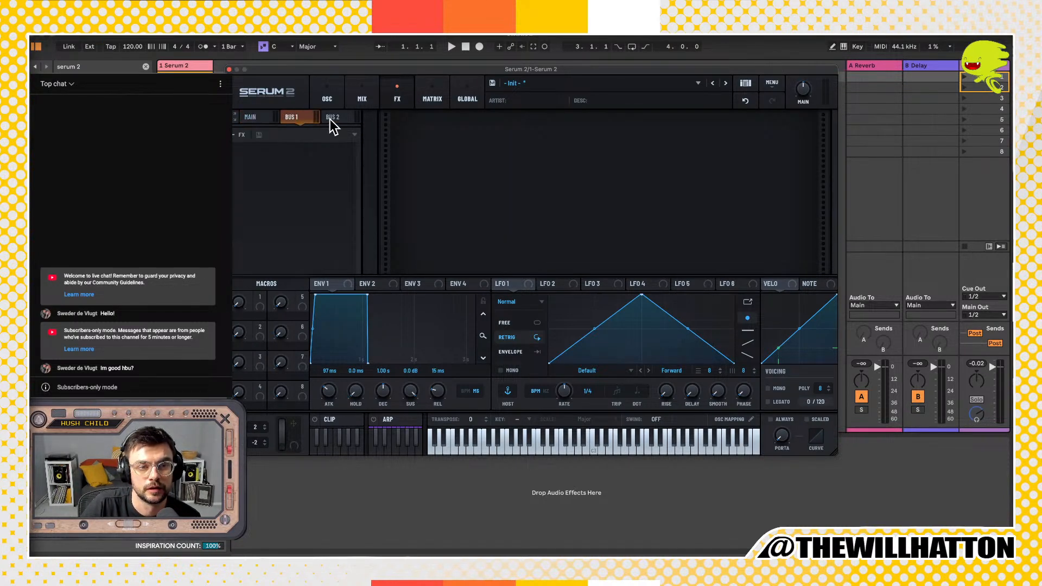
pyautogui.click(330, 118)
pyautogui.click(261, 118)
pyautogui.click(470, 88)
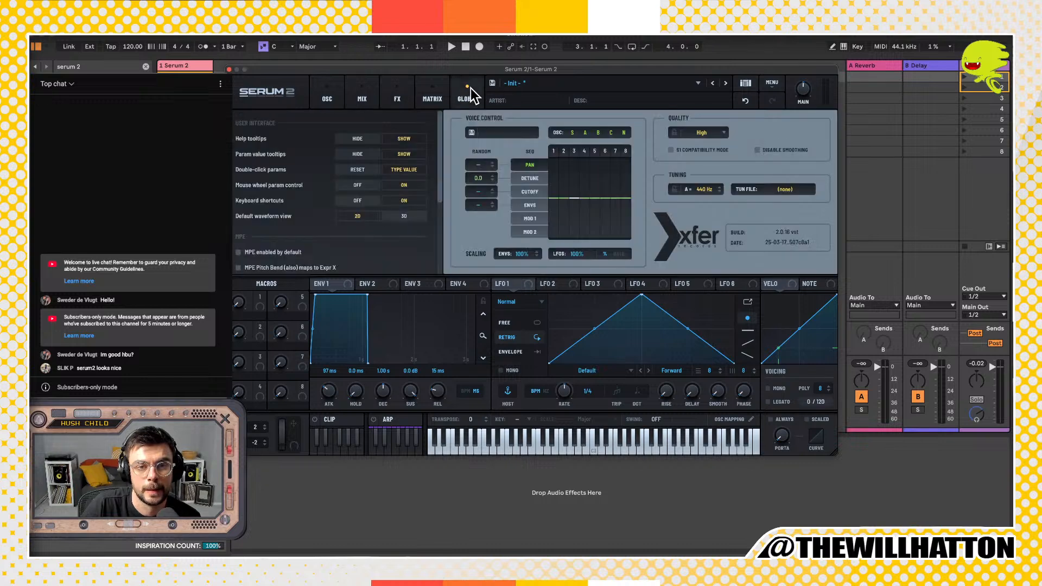
pyautogui.click(367, 92)
pyautogui.click(327, 98)
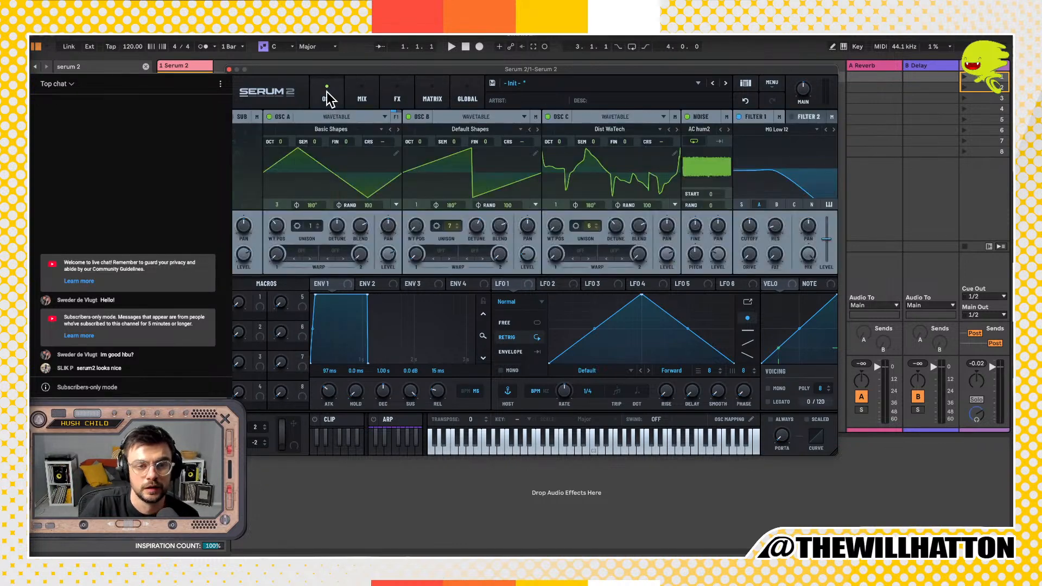
# Step: Load the Chord Thangs preset from Just Chill Sounds Vol.1 and advance to the Fruitless preset
pyautogui.click(575, 84)
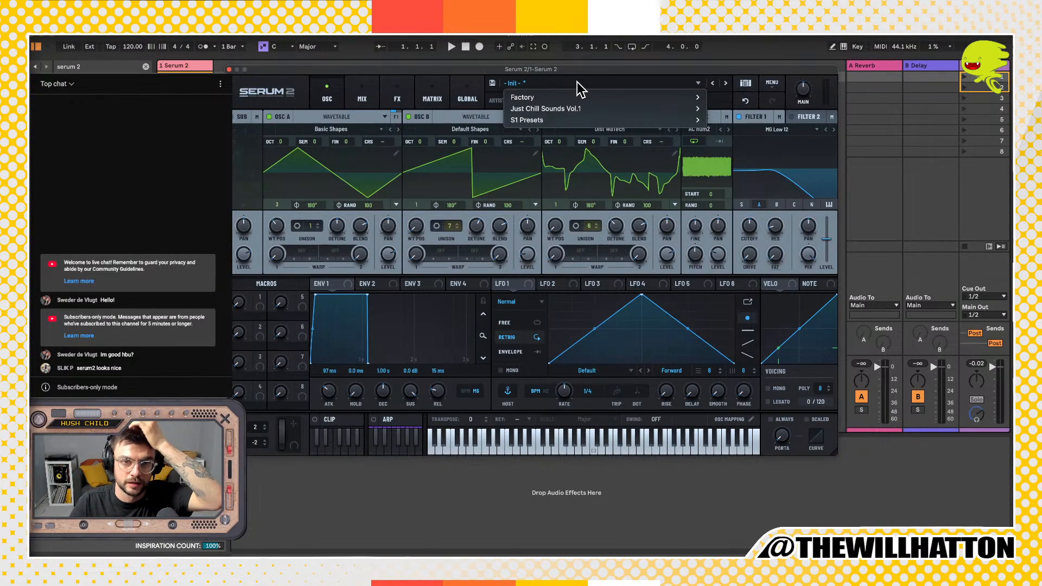
pyautogui.moveTo(618, 110)
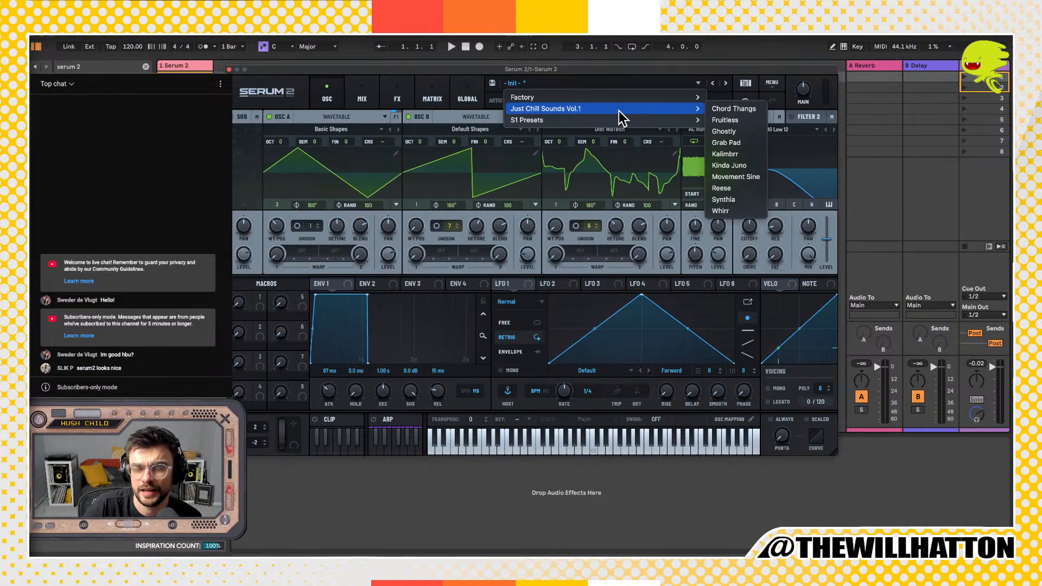
pyautogui.click(738, 110)
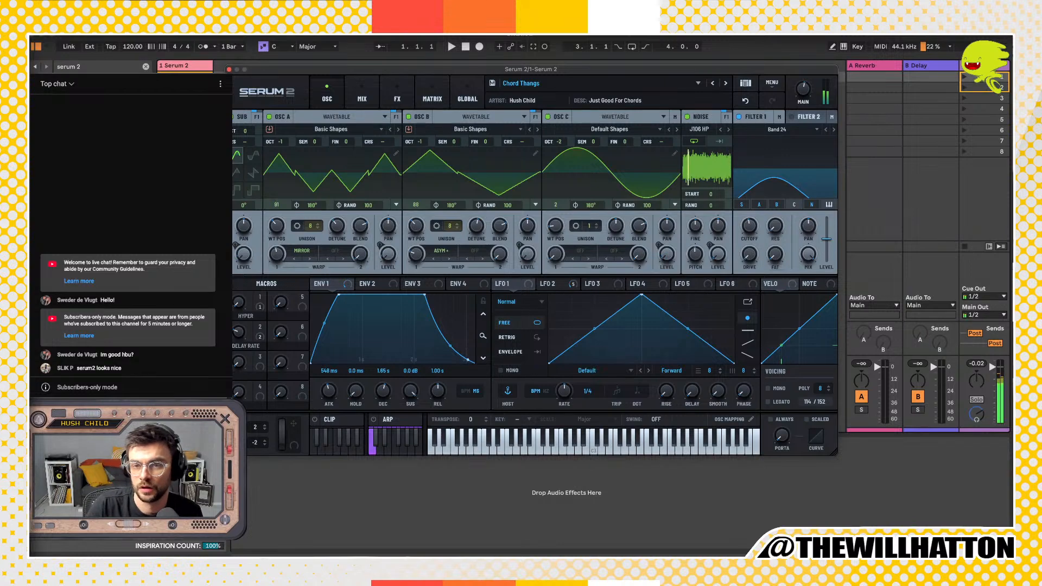
pyautogui.click(726, 83)
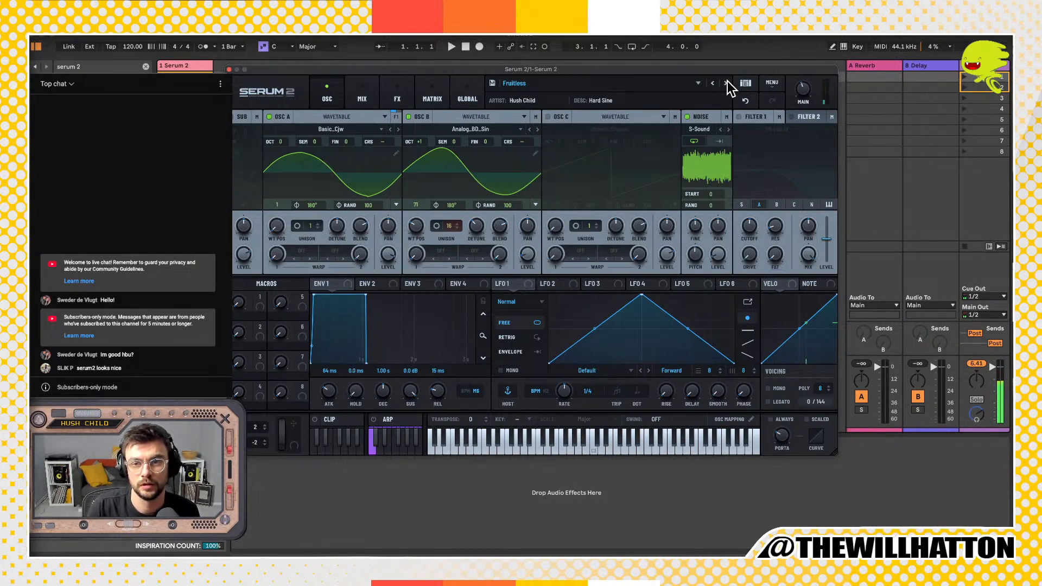
# Step: Audition the Ghostly preset with its Bitcrush macro turned up, and advance to the Grab Pad preset
pyautogui.click(726, 84)
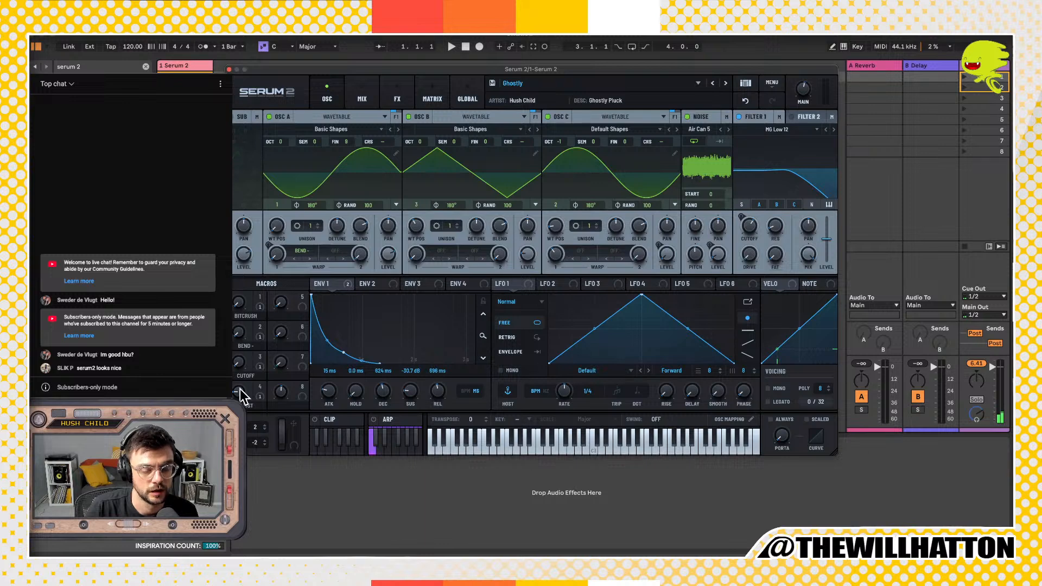
pyautogui.moveTo(239, 301); pyautogui.dragTo(236, 253)
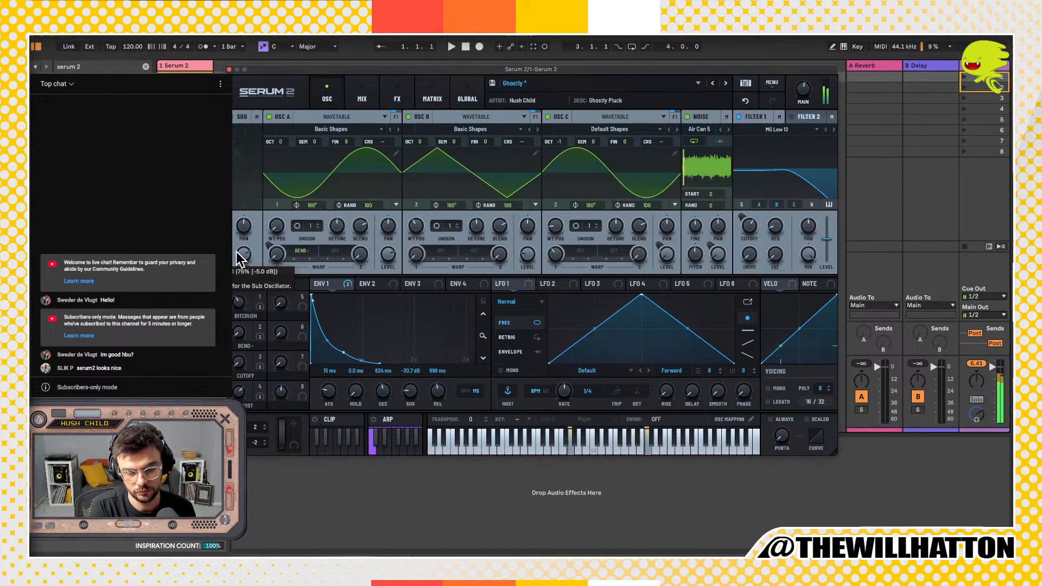
pyautogui.click(727, 82)
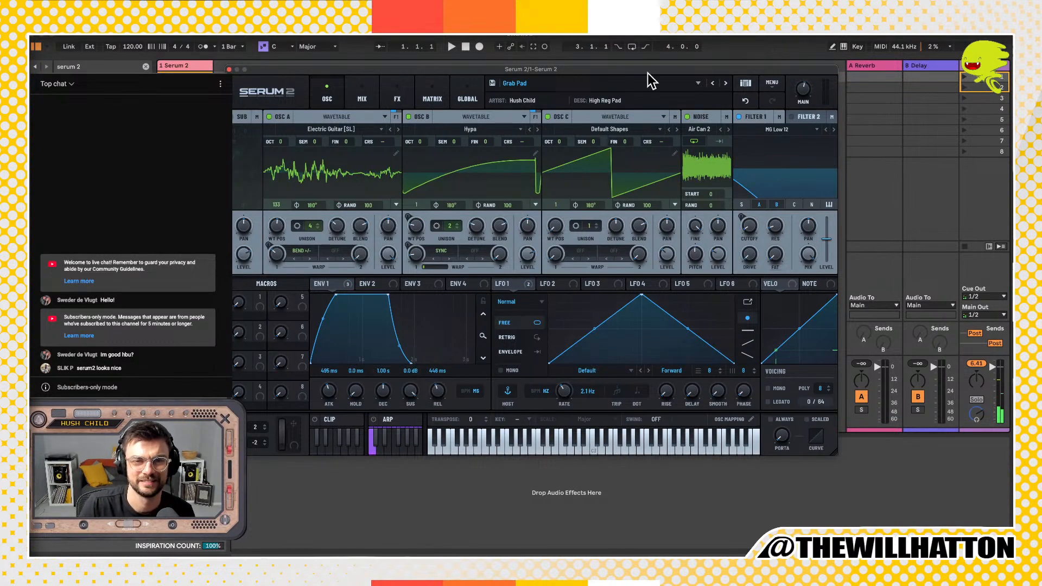
# Step: Audition the Kalimbrr and Kinda Juno presets, and advance to Movement Sine
pyautogui.click(726, 83)
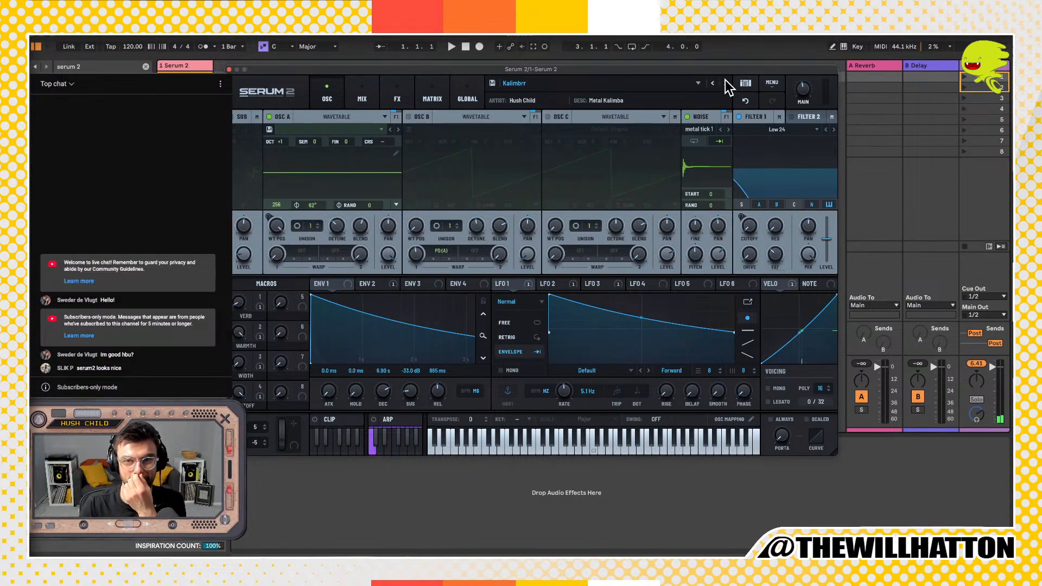
pyautogui.click(725, 83)
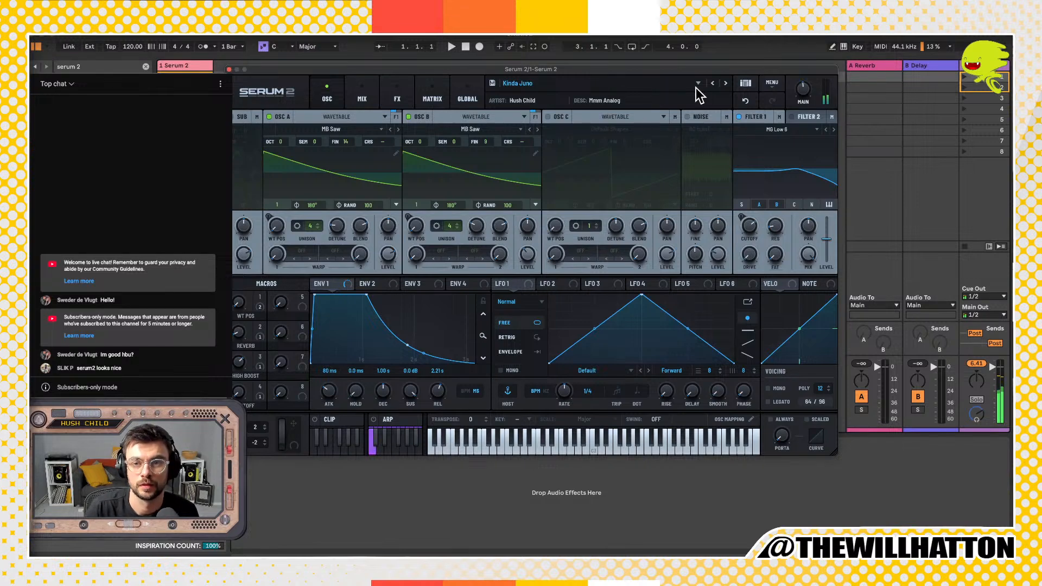
pyautogui.click(725, 83)
pyautogui.click(634, 81)
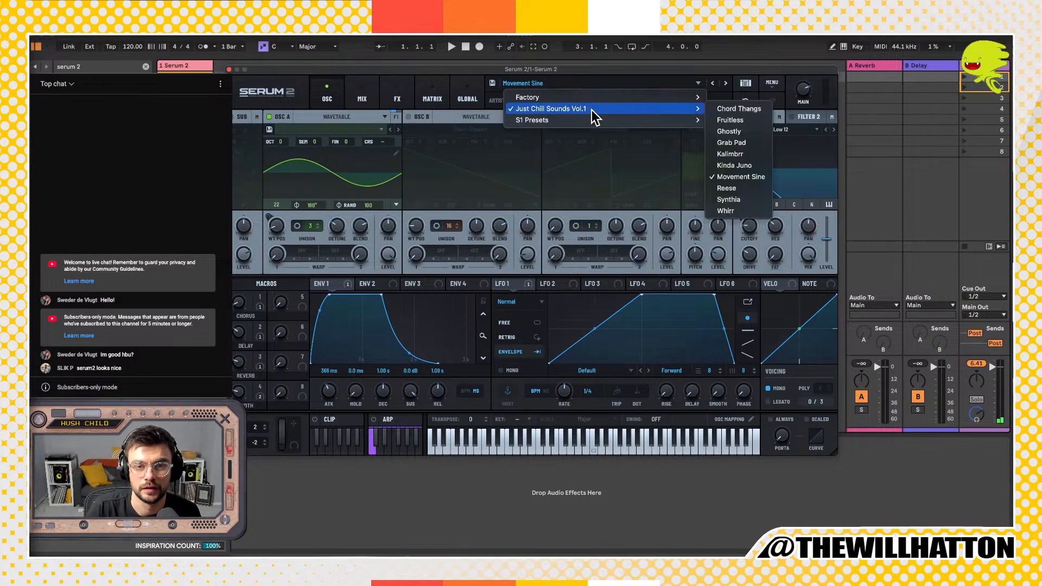
pyautogui.click(584, 82)
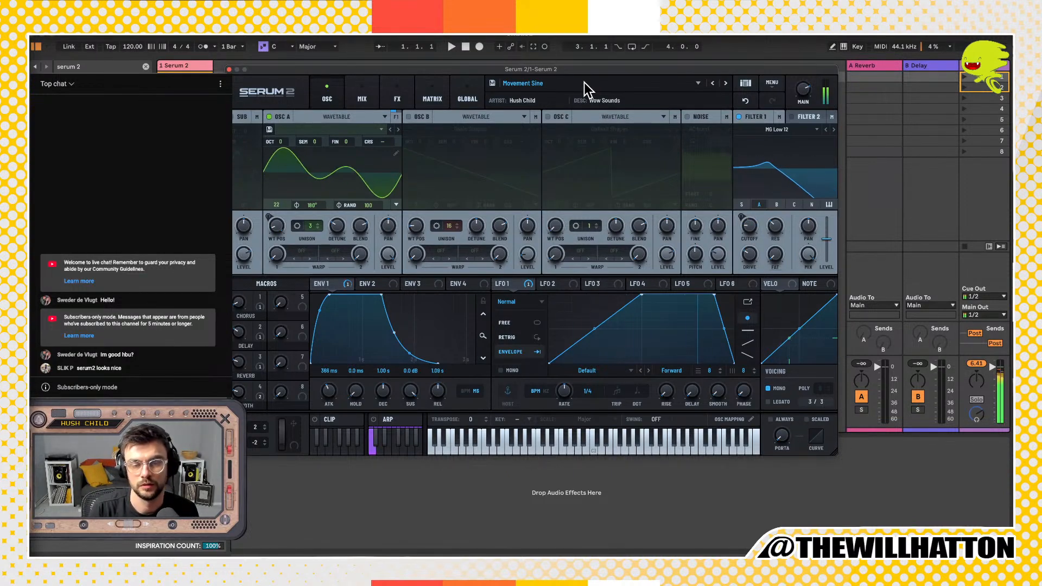
# Step: Load the Reese preset from Just Chill Sounds Vol.1 and advance to the Synthia preset
pyautogui.click(583, 82)
pyautogui.moveTo(583, 111)
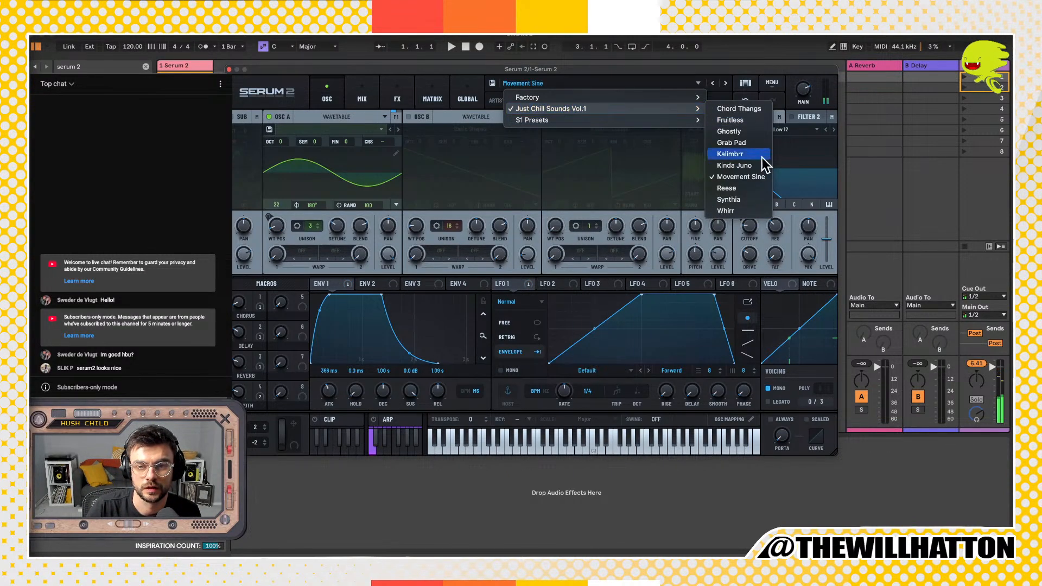
pyautogui.click(749, 188)
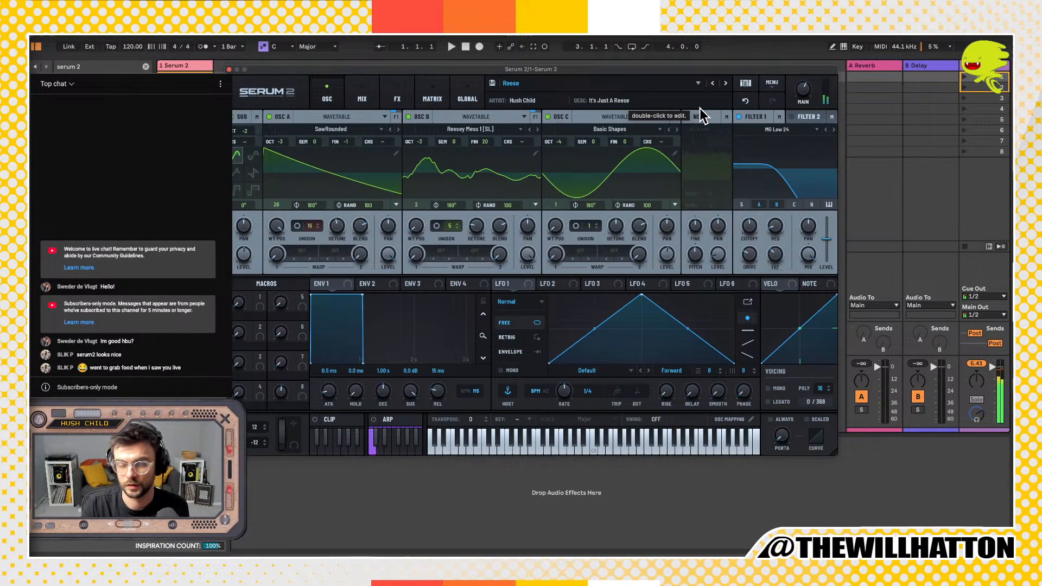
pyautogui.click(725, 83)
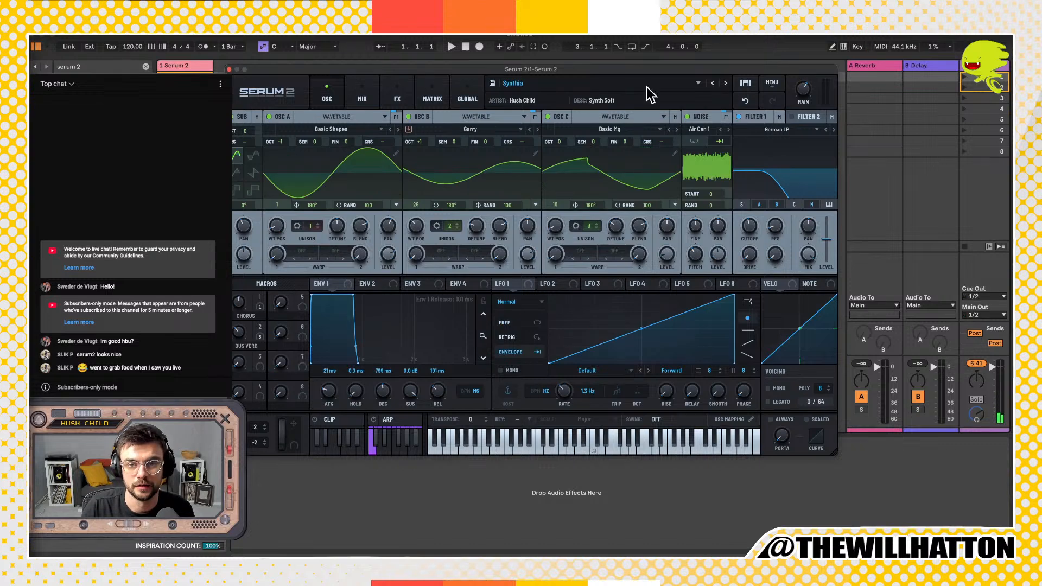
pyautogui.click(642, 87)
pyautogui.moveTo(629, 107)
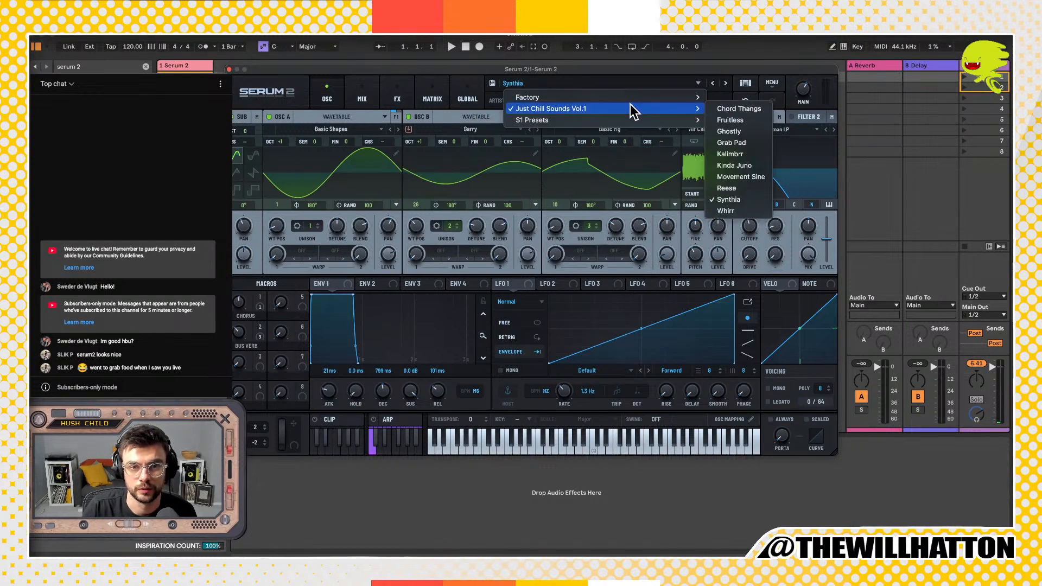
pyautogui.click(555, 213)
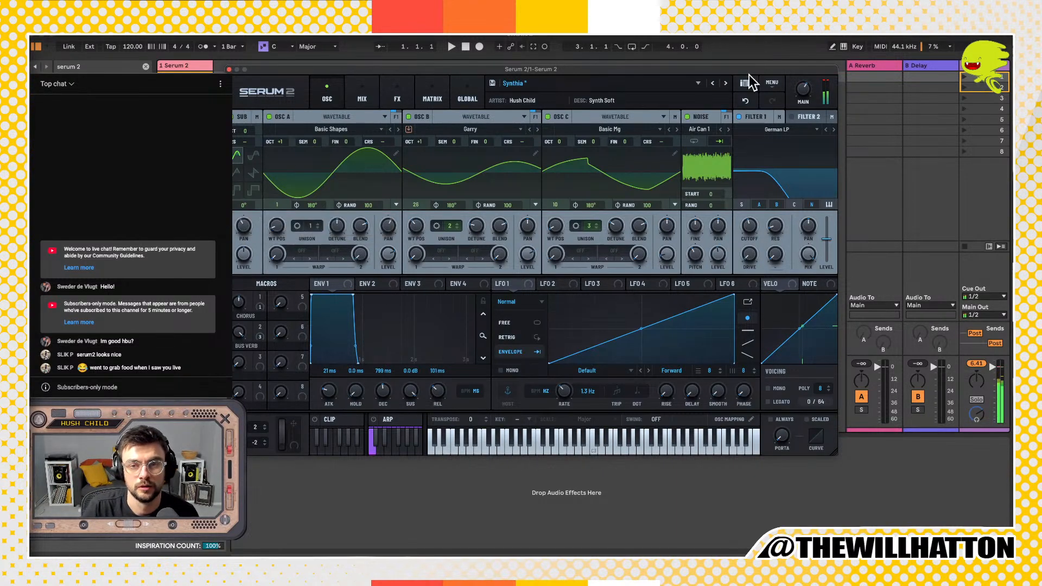
# Step: Advance to the Whirr preset and view the list of preset banks
pyautogui.click(725, 83)
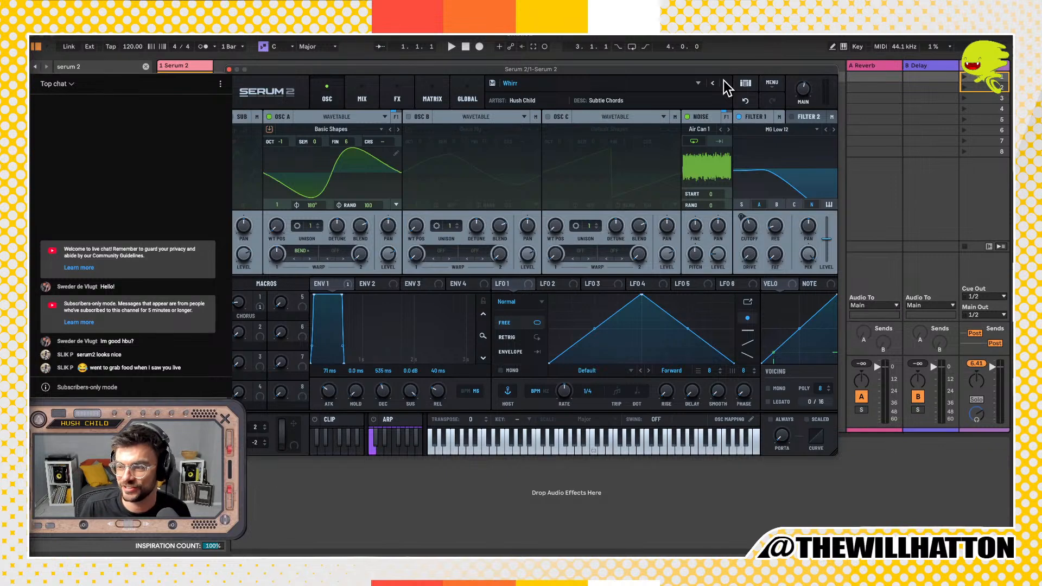
pyautogui.click(638, 82)
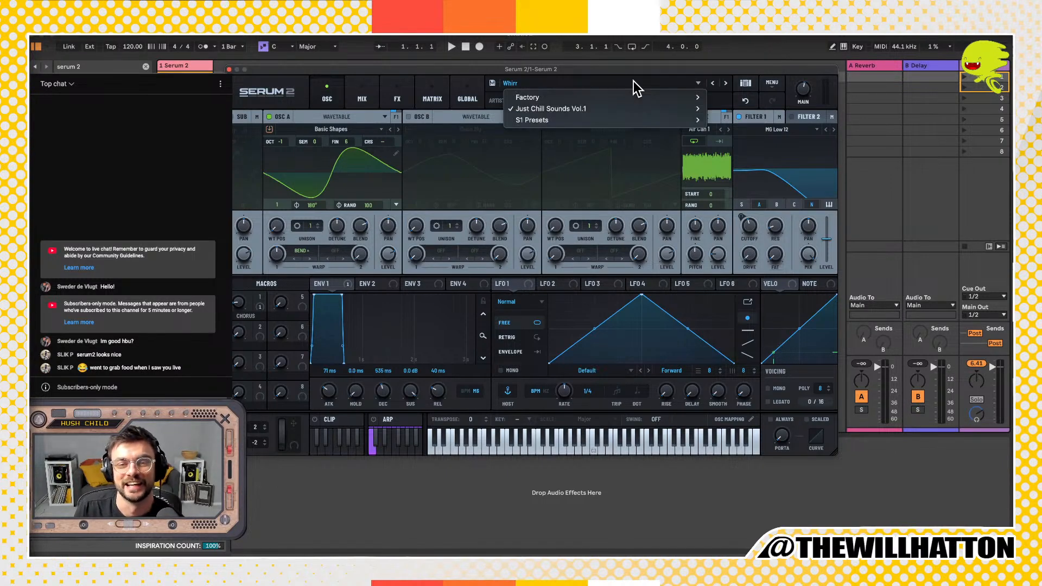
pyautogui.moveTo(571, 107)
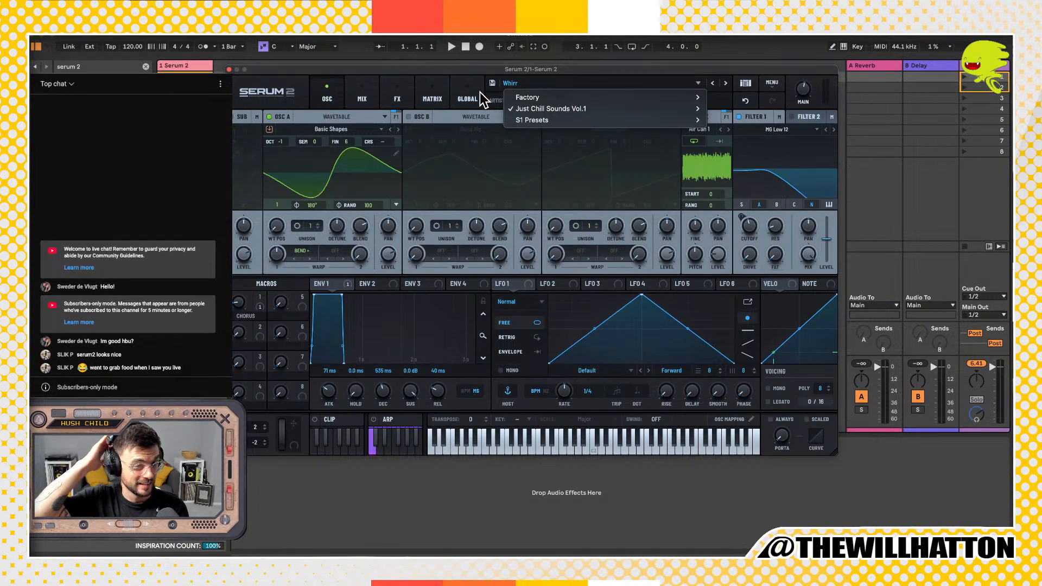
# Step: Examine Whirr's main effects chain down to the compressor and equalizer, and return to the oscillators
pyautogui.click(372, 89)
pyautogui.click(372, 89)
pyautogui.click(397, 90)
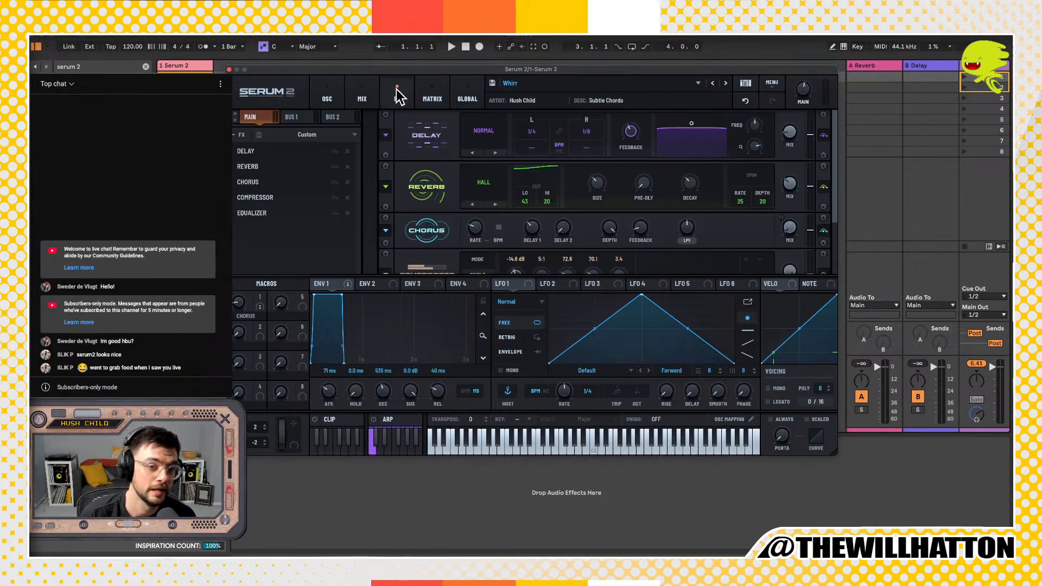
pyautogui.click(482, 183)
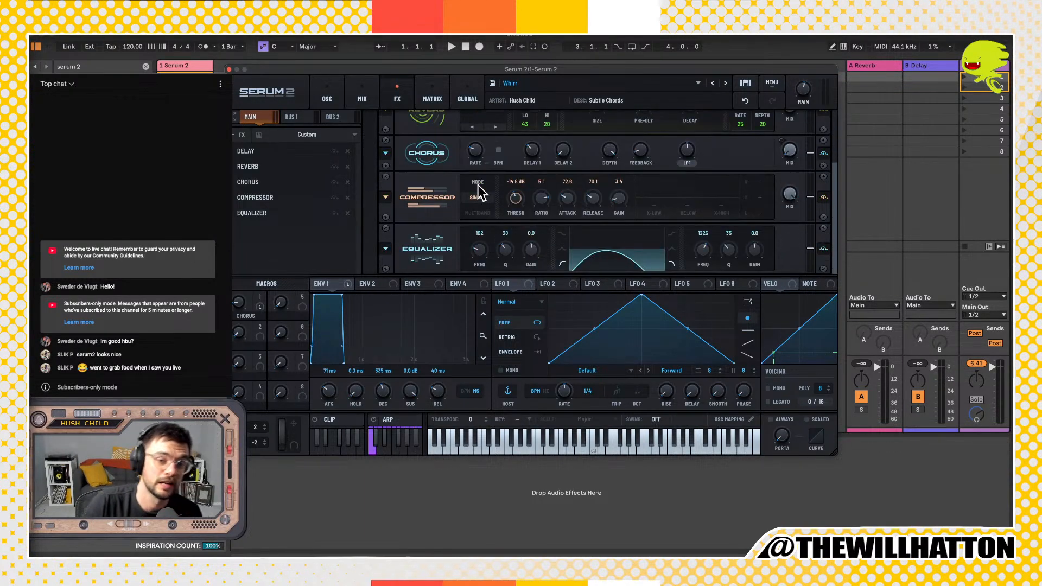
pyautogui.click(478, 191)
pyautogui.click(326, 93)
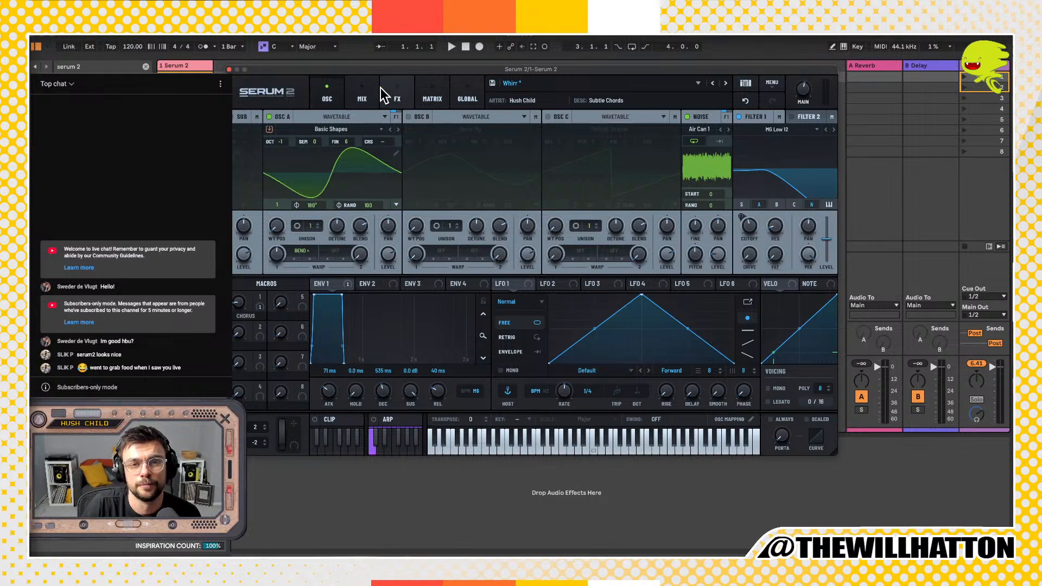
# Step: Reset the synth to the Init preset
pyautogui.click(515, 84)
pyautogui.click(700, 82)
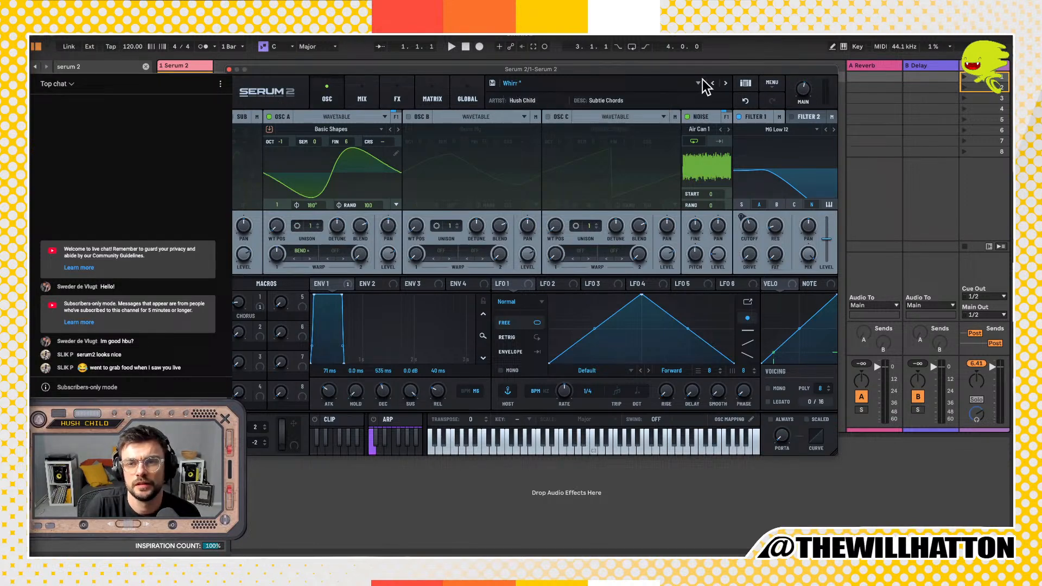
pyautogui.click(779, 82)
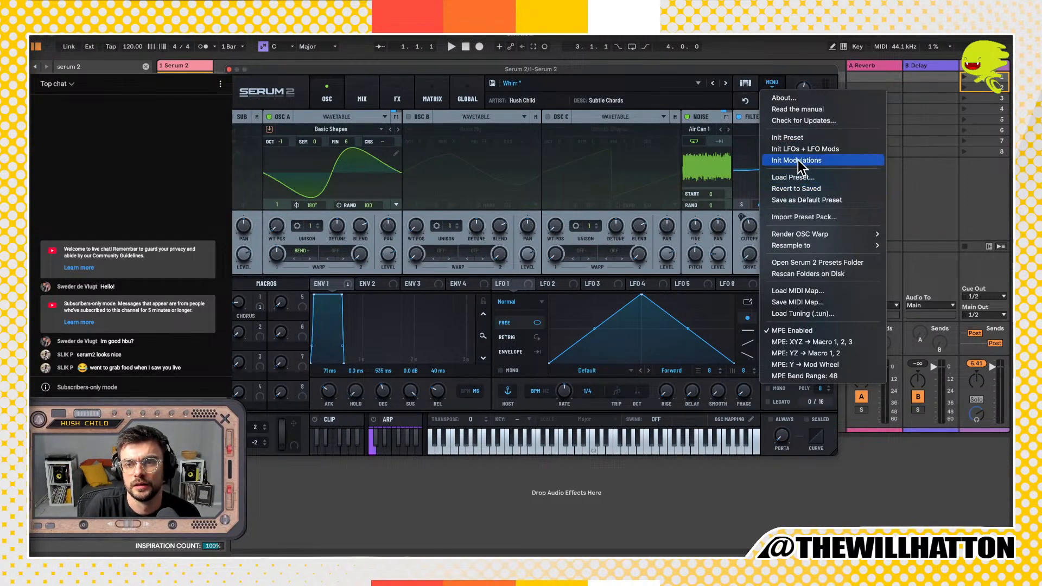
pyautogui.click(802, 138)
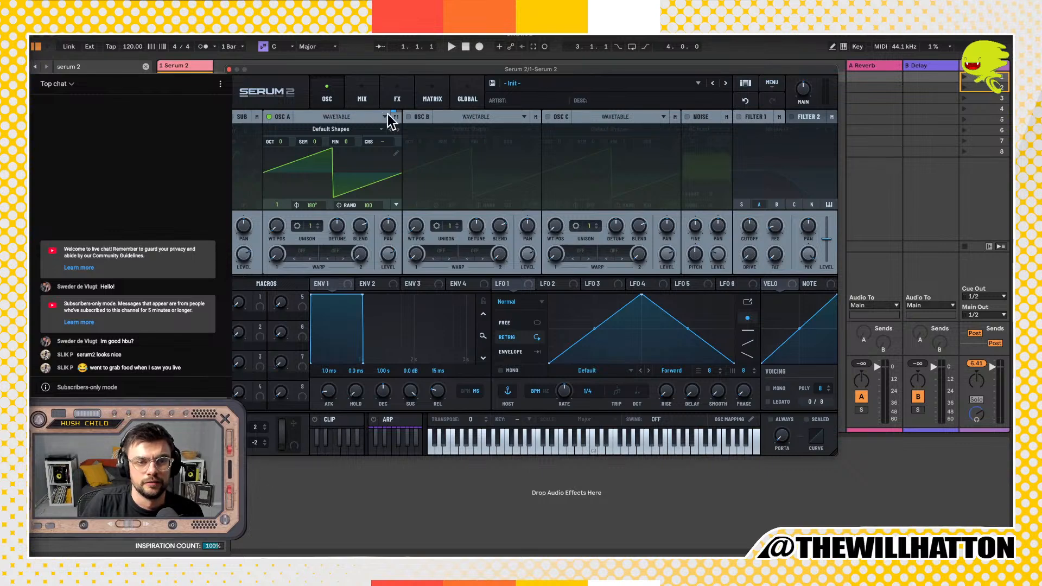
# Step: Switch oscillator A to Granular and load the factory bowed sample Celli Col Legno F#1
pyautogui.click(344, 117)
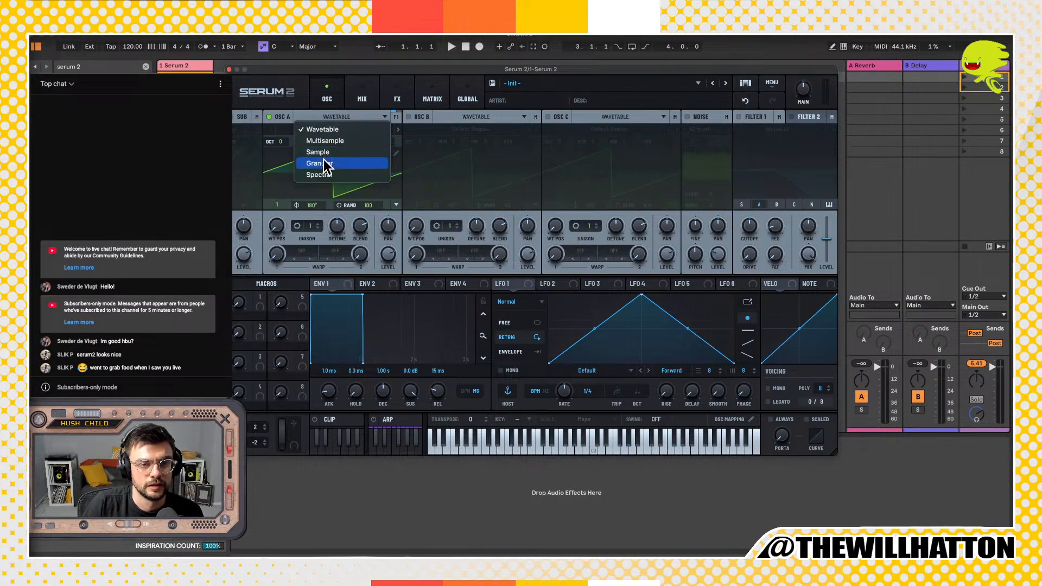
pyautogui.click(324, 164)
pyautogui.click(333, 129)
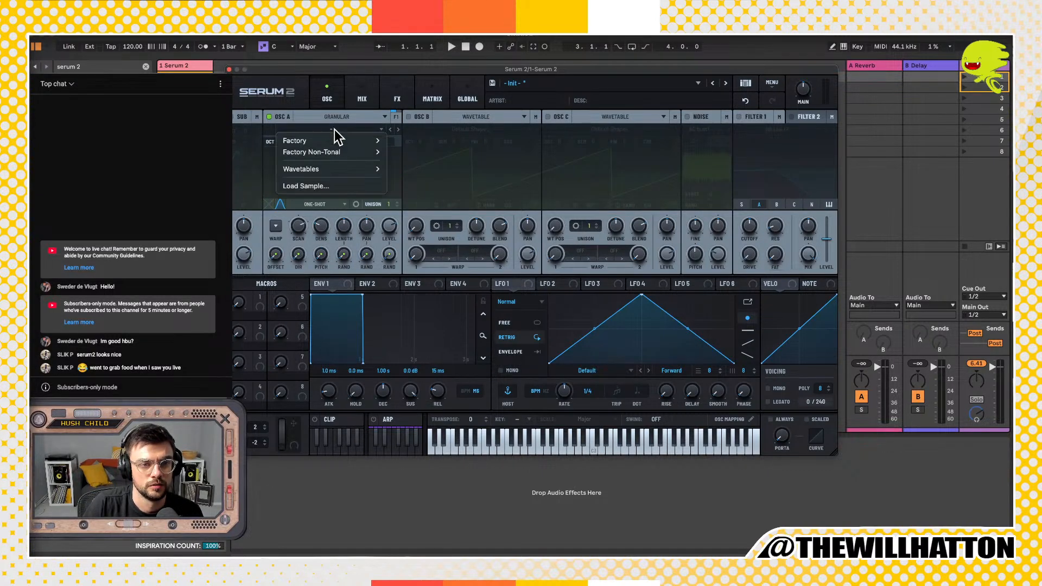
pyautogui.moveTo(333, 142)
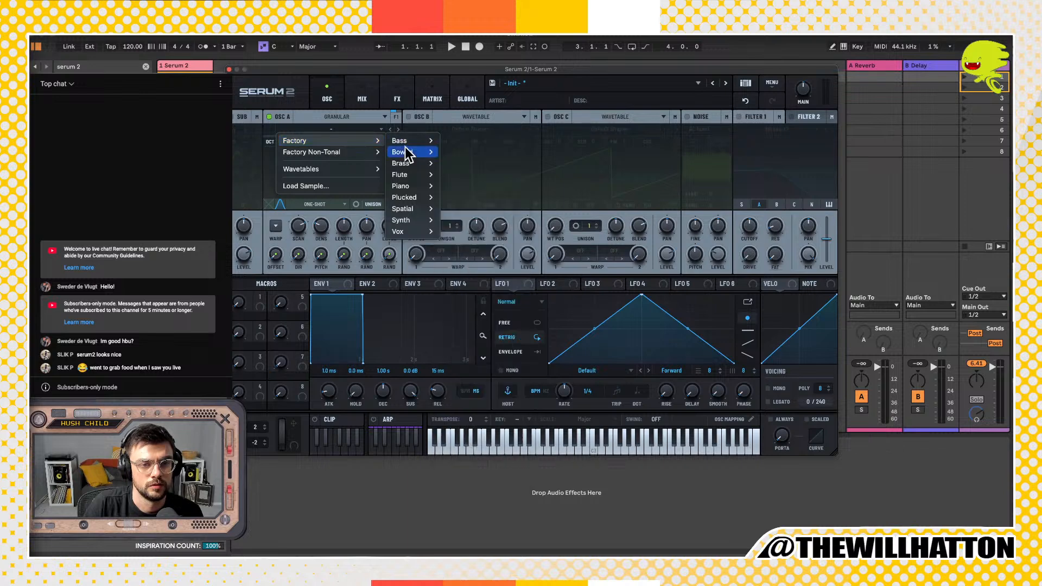
pyautogui.moveTo(404, 152)
pyautogui.click(478, 152)
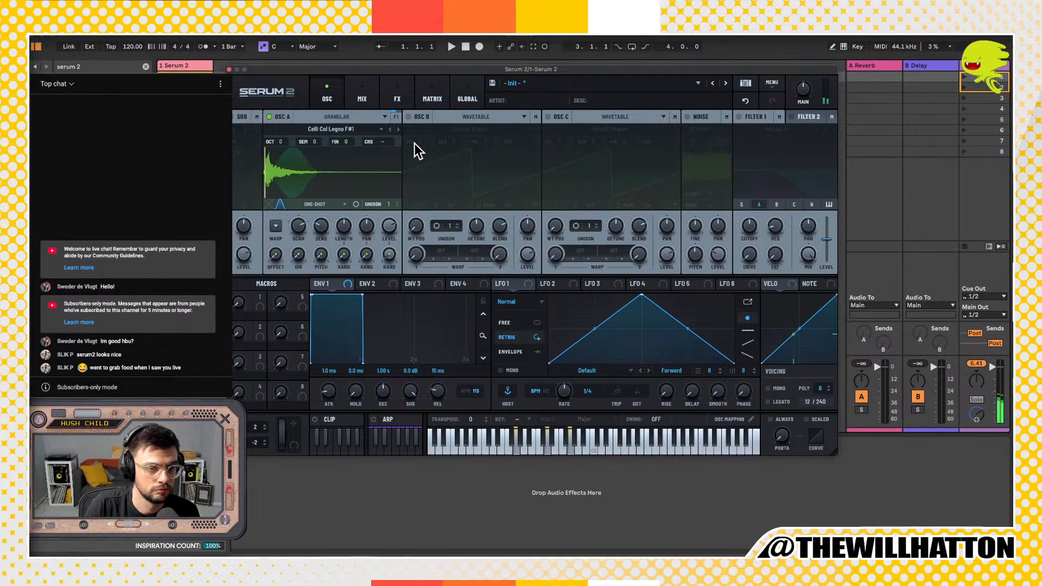
# Step: Try oscillator A in Sample mode and return it to Granular
pyautogui.click(385, 117)
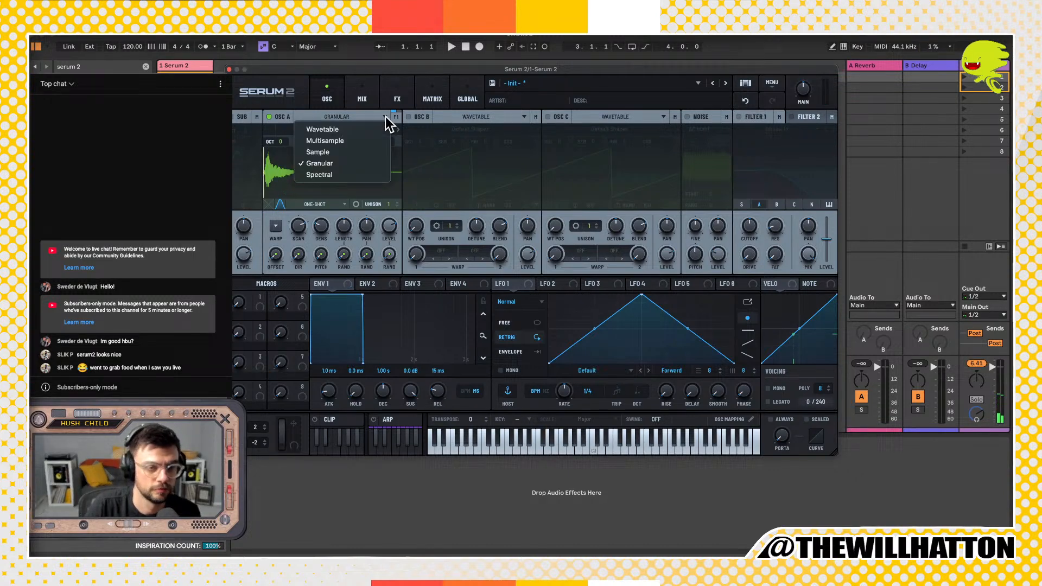
pyautogui.click(331, 153)
pyautogui.click(343, 116)
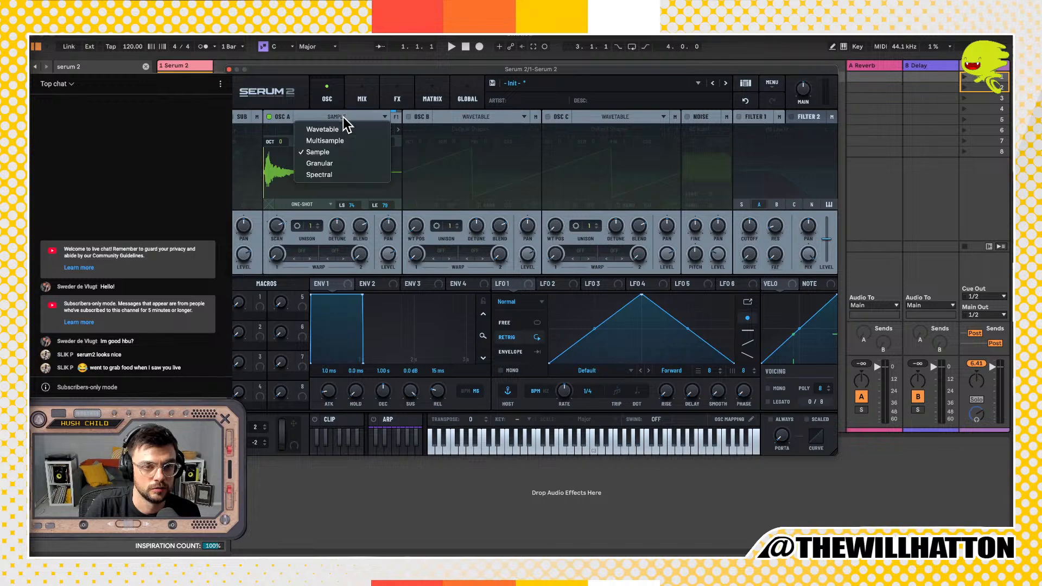
pyautogui.click(327, 165)
# Step: Load the factory flute sample Flute Fula into oscillator A
pyautogui.click(350, 129)
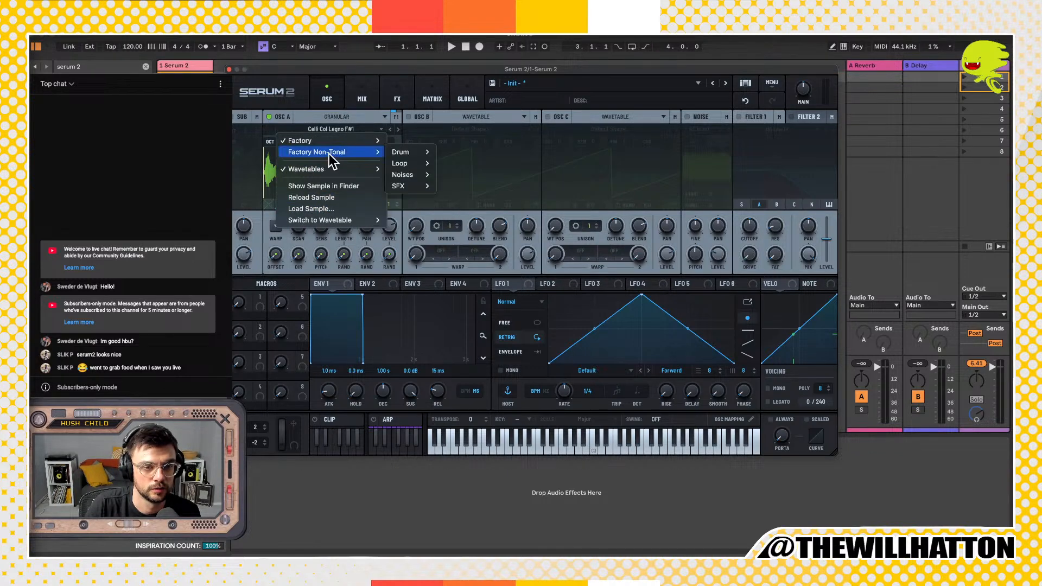
pyautogui.moveTo(337, 144)
pyautogui.moveTo(412, 175)
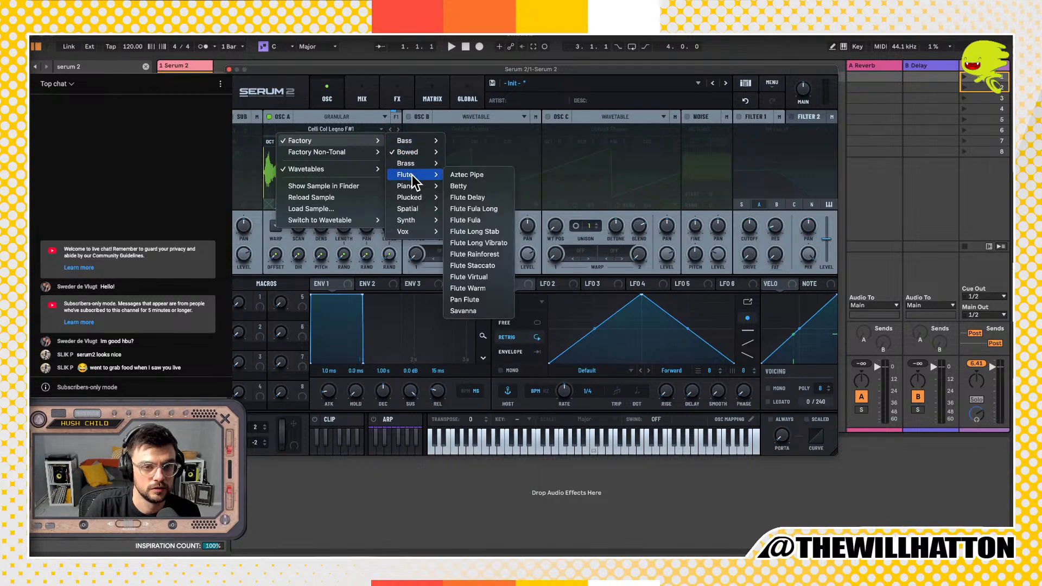
pyautogui.click(470, 220)
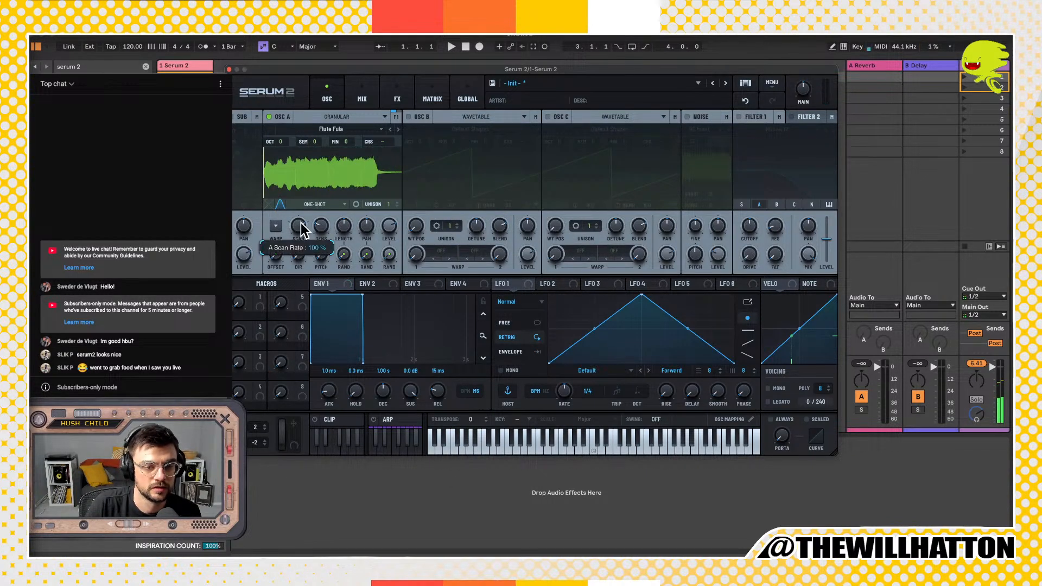
# Step: Adjust oscillator A's scan and grain length, and briefly show its warp controls
pyautogui.moveTo(301, 264); pyautogui.dragTo(297, 239)
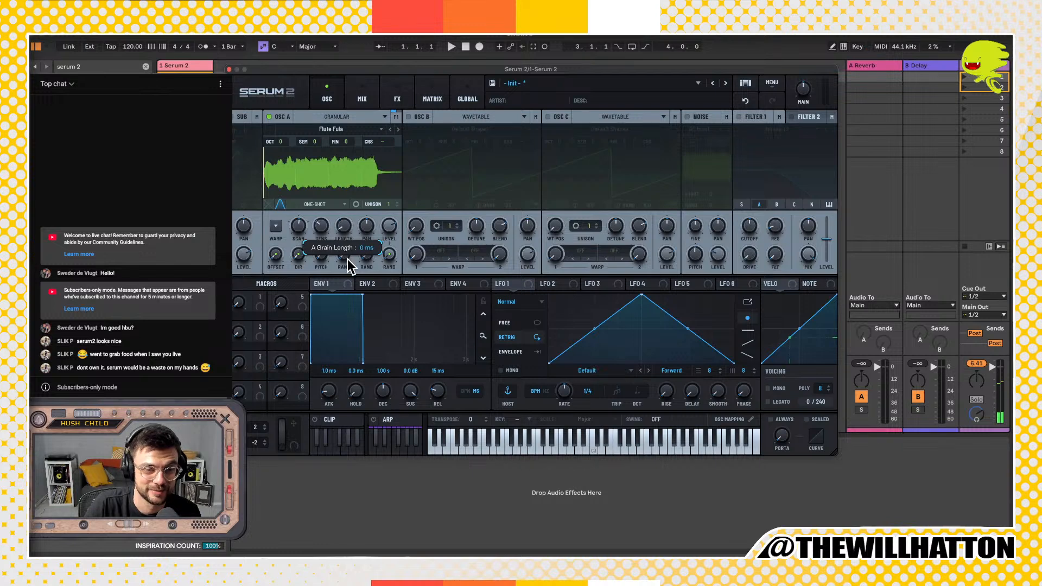
pyautogui.moveTo(344, 246); pyautogui.dragTo(349, 224)
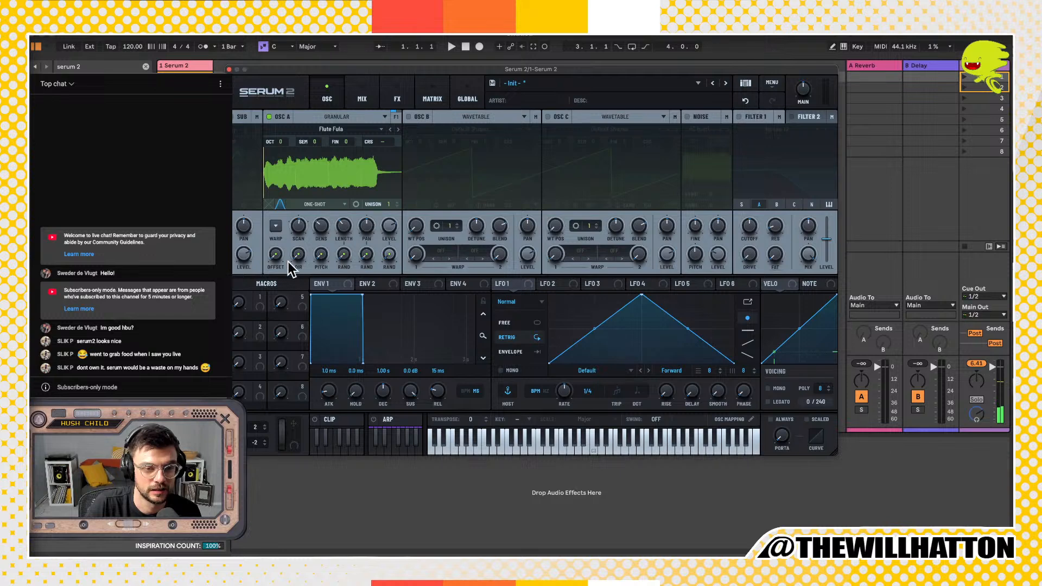
pyautogui.click(276, 228)
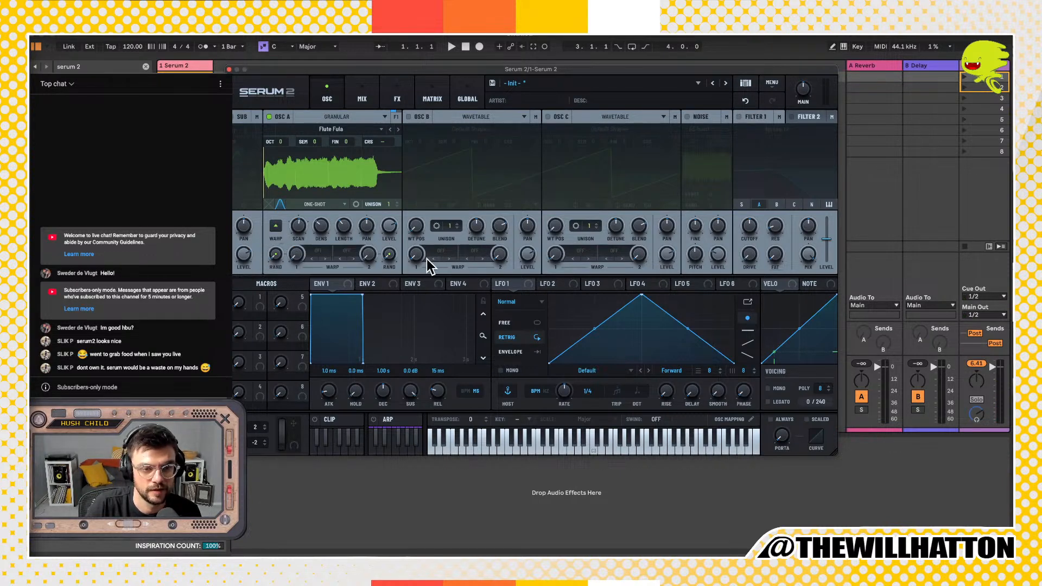
pyautogui.click(276, 229)
# Step: Adjust oscillator A's grain offset and try its grain pitch randomization, returning the pitch amount to its minimum
pyautogui.moveTo(277, 260); pyautogui.dragTo(284, 199)
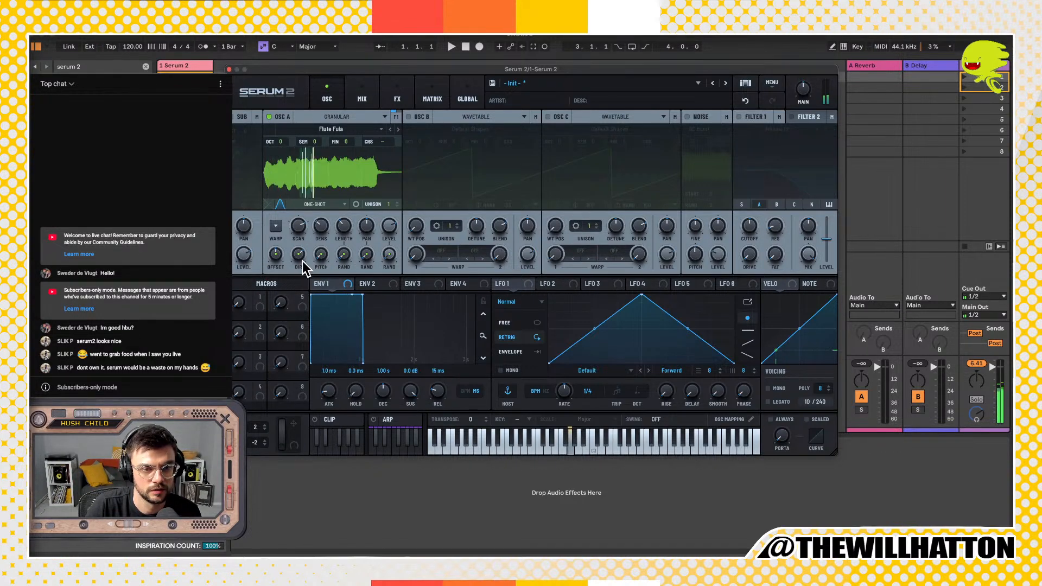
pyautogui.moveTo(320, 260); pyautogui.dragTo(321, 241)
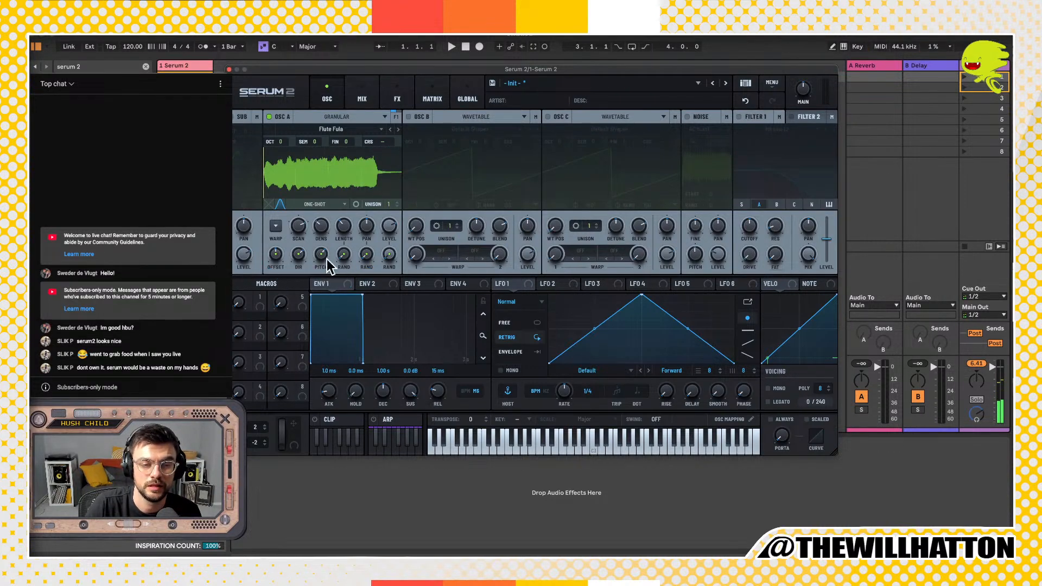
pyautogui.moveTo(321, 258); pyautogui.dragTo(323, 254)
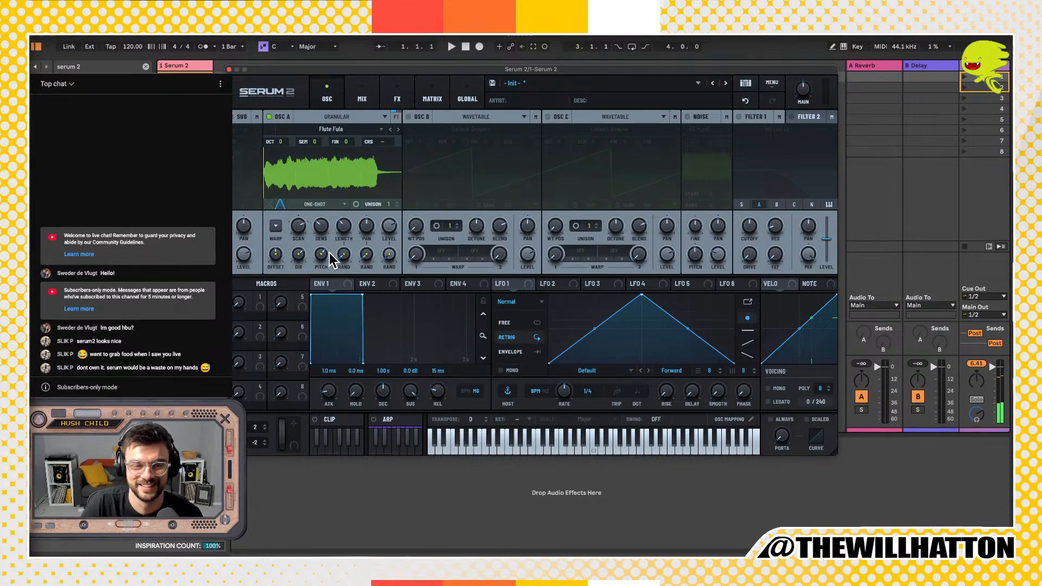
pyautogui.moveTo(323, 254); pyautogui.dragTo(337, 360)
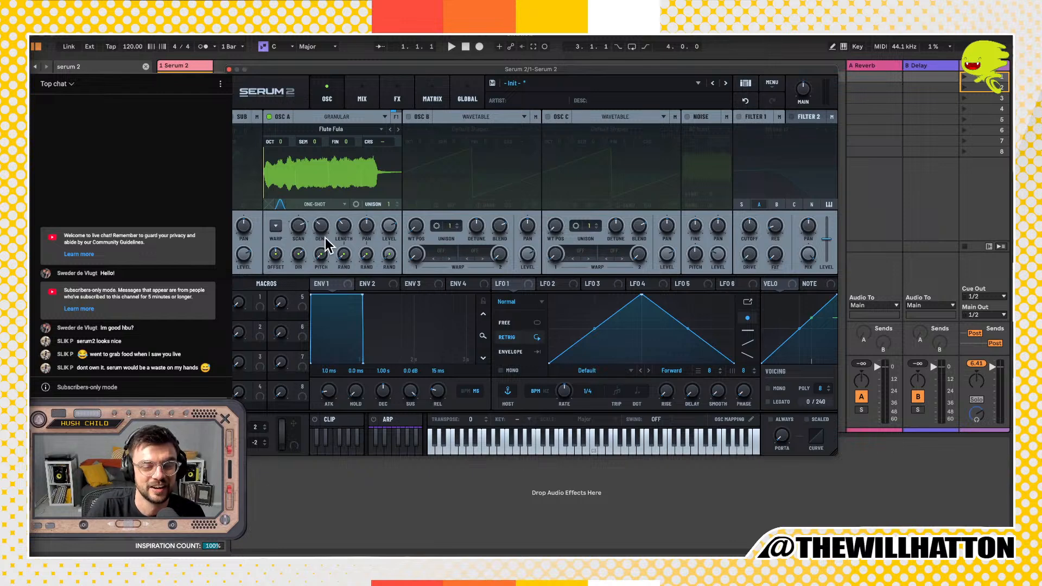
pyautogui.click(327, 129)
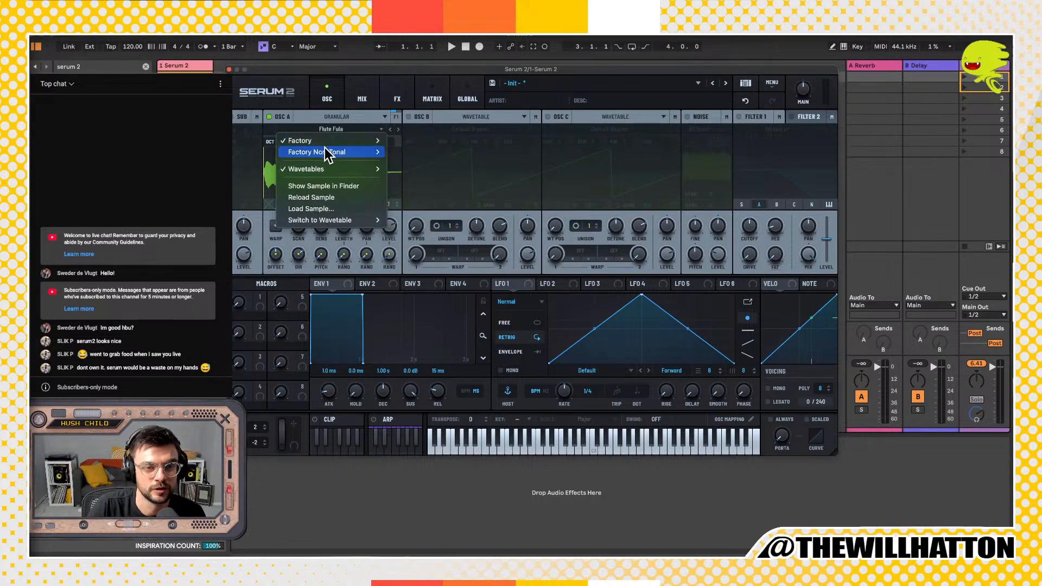
pyautogui.click(331, 208)
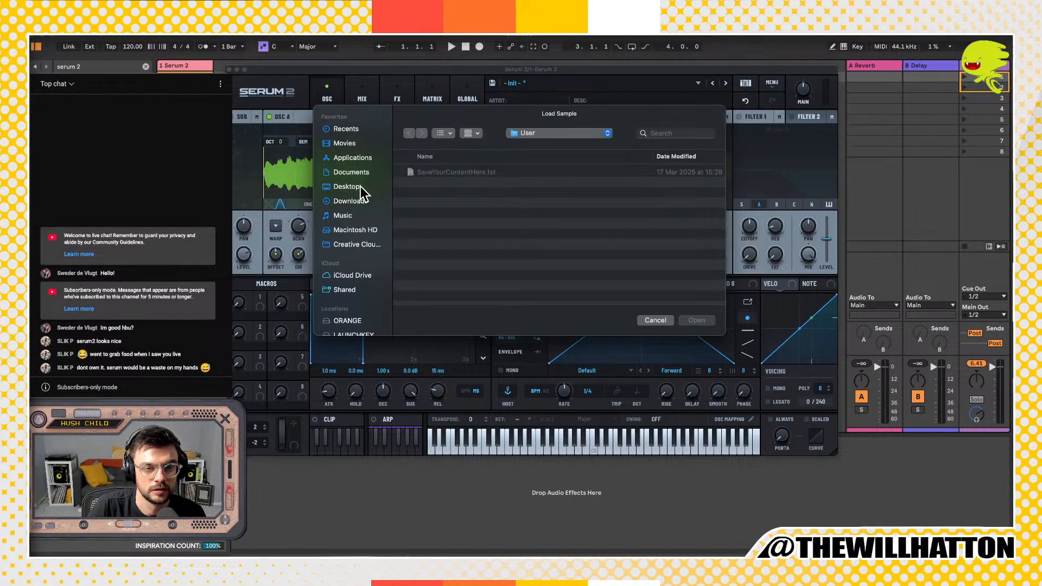
pyautogui.click(348, 187)
pyautogui.click(655, 320)
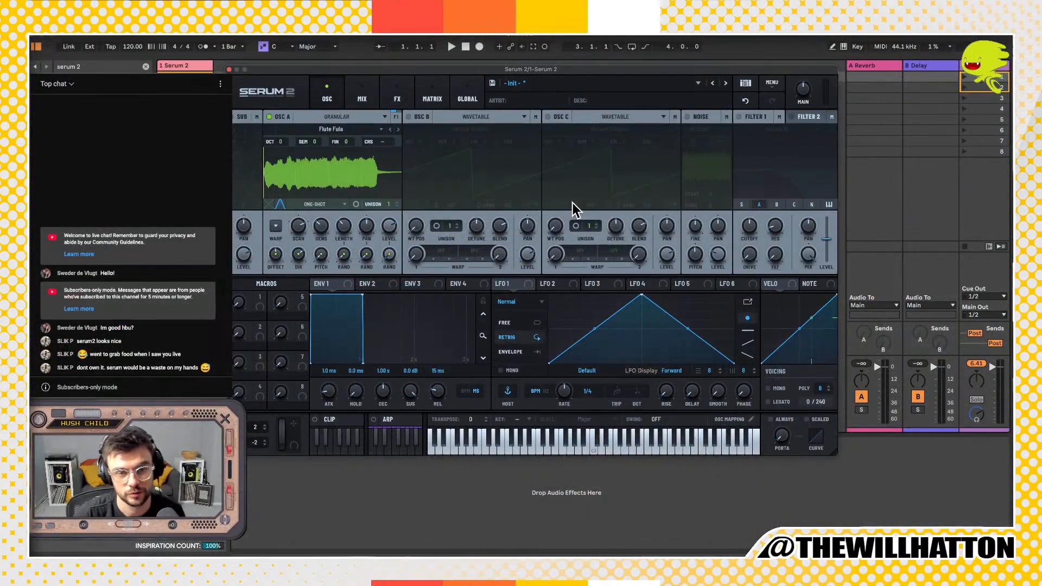
# Step: Switch to the Splice sample library and search for "ambient"
pyautogui.click(750, 36)
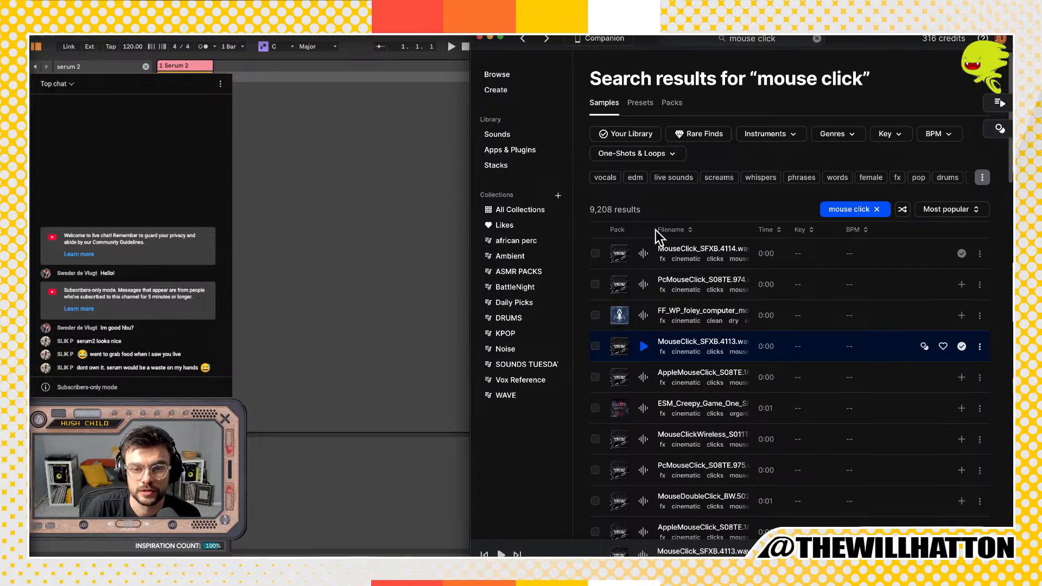
pyautogui.click(778, 39)
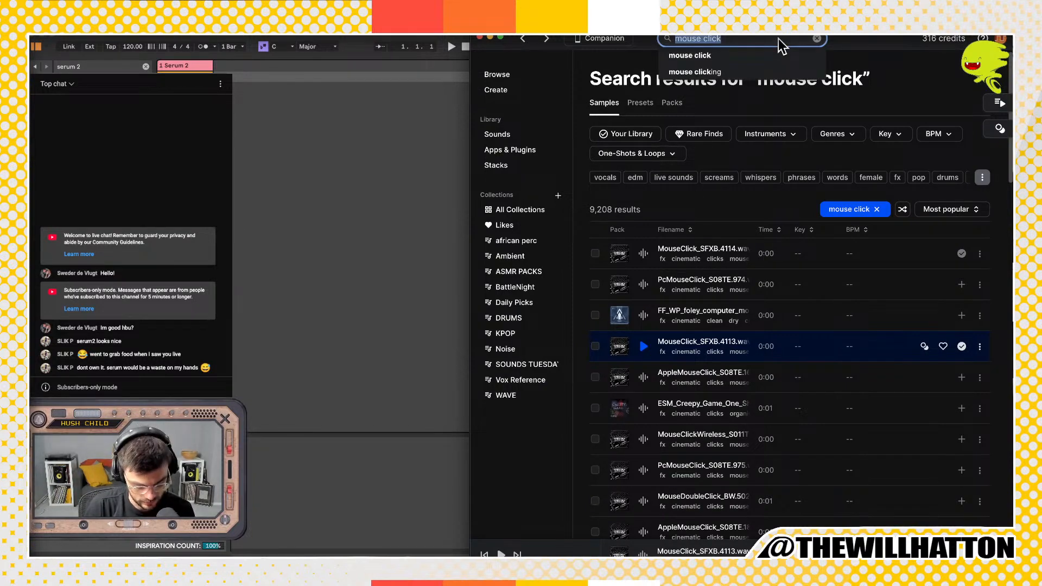
pyautogui.write('ambient')
pyautogui.press('Return')
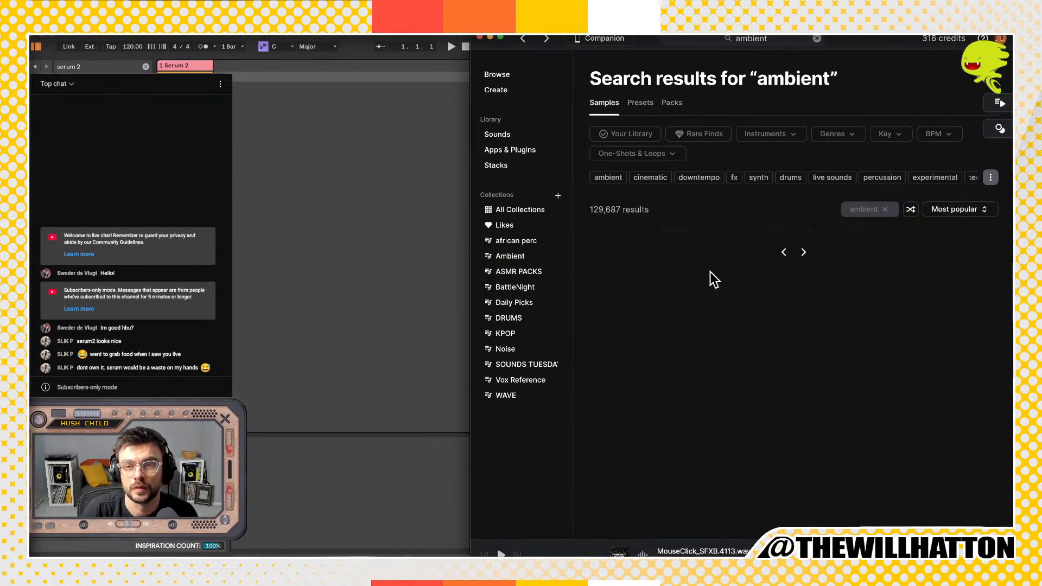
# Step: Audition C_-_Ship_Descending and the OS_AD_95_synth_ambient loop in C# minor, then download the OS_AD_95 loop
pyautogui.click(643, 378)
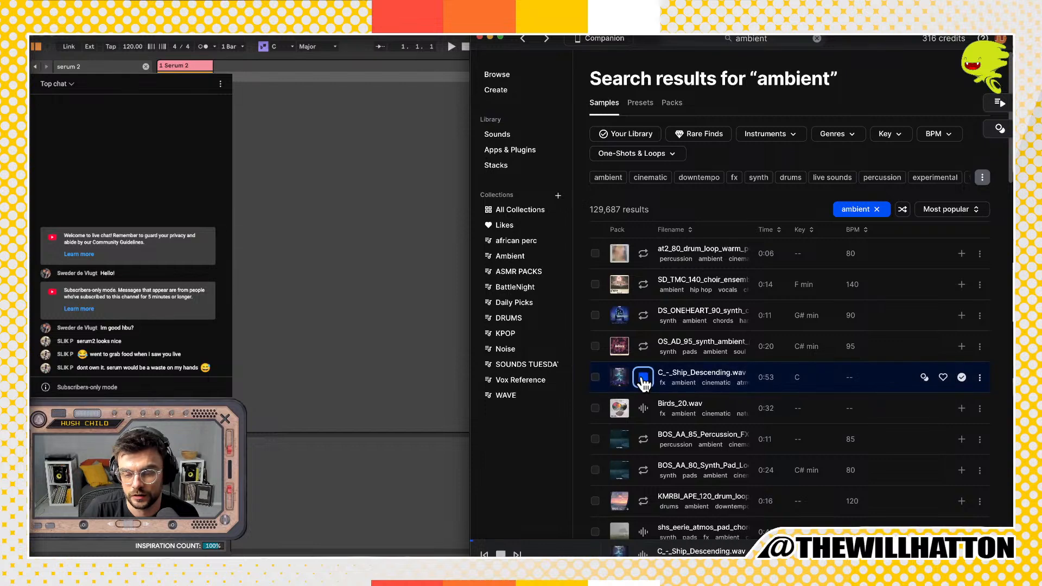
pyautogui.click(643, 350)
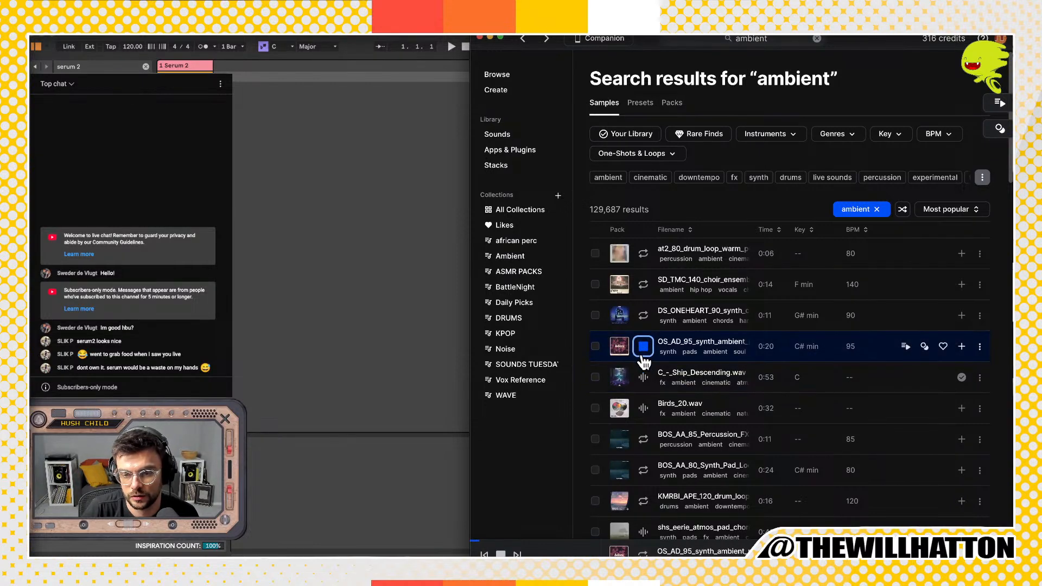
pyautogui.click(642, 354)
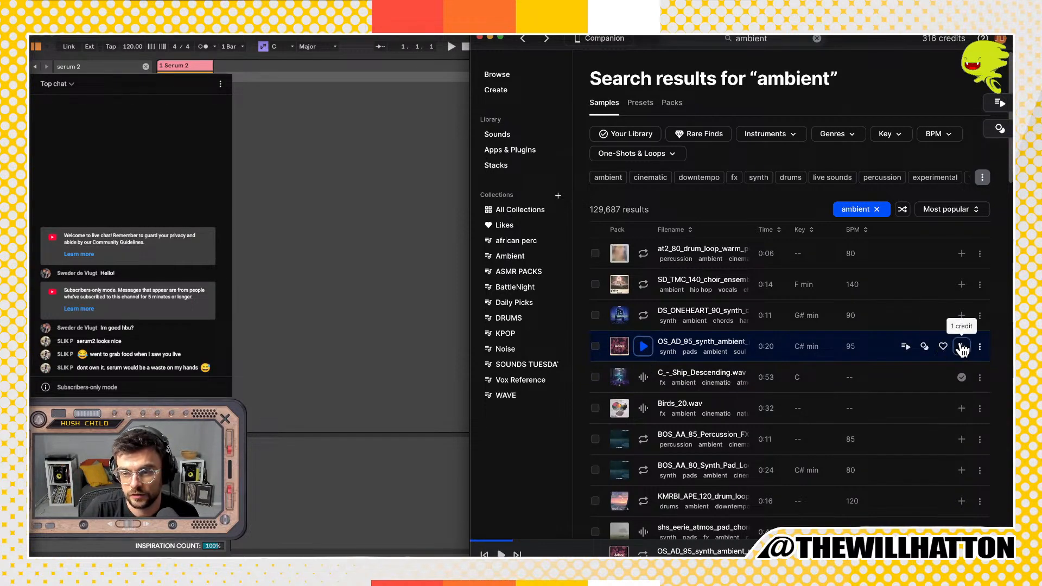
pyautogui.click(961, 346)
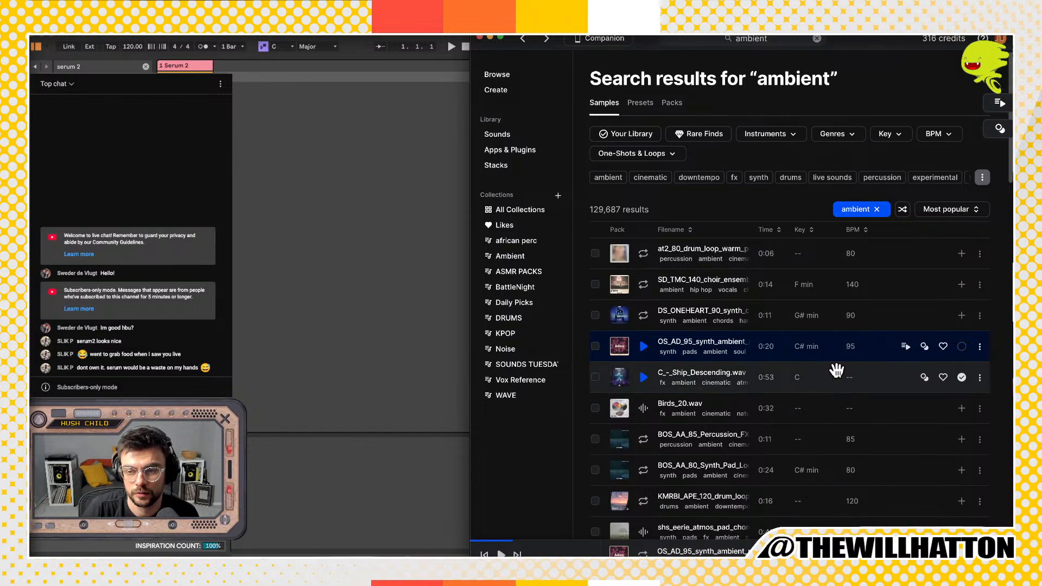
# Step: Bring the OS_AD_95_synth_ambient loop into the Live session and load it as oscillator A's granular sample in Serum 2
pyautogui.moveTo(674, 345); pyautogui.dragTo(281, 237)
pyautogui.click(279, 113)
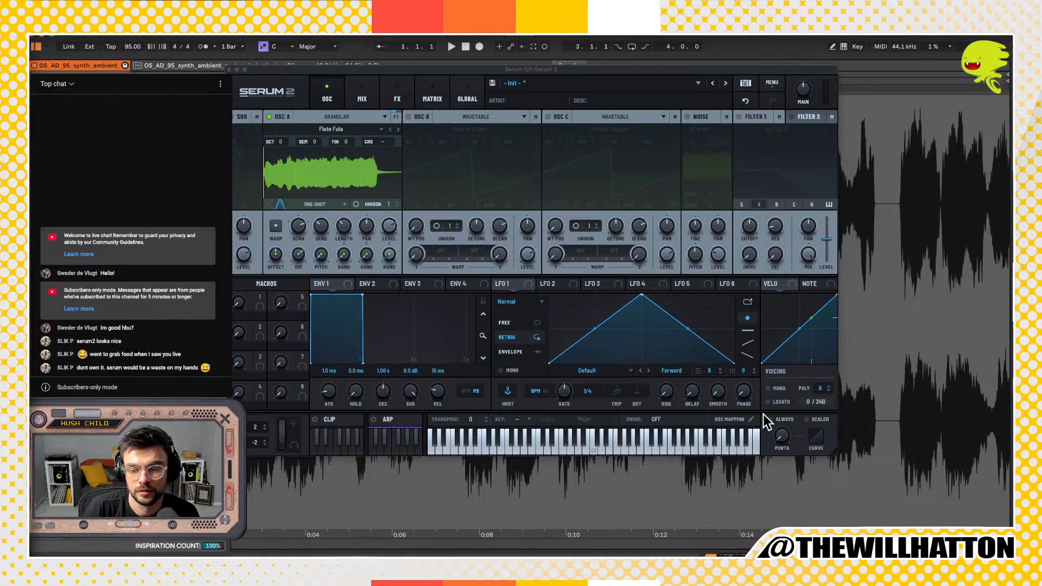
pyautogui.click(701, 551)
pyautogui.moveTo(286, 71); pyautogui.dragTo(451, 64)
pyautogui.moveTo(244, 161); pyautogui.dragTo(540, 158)
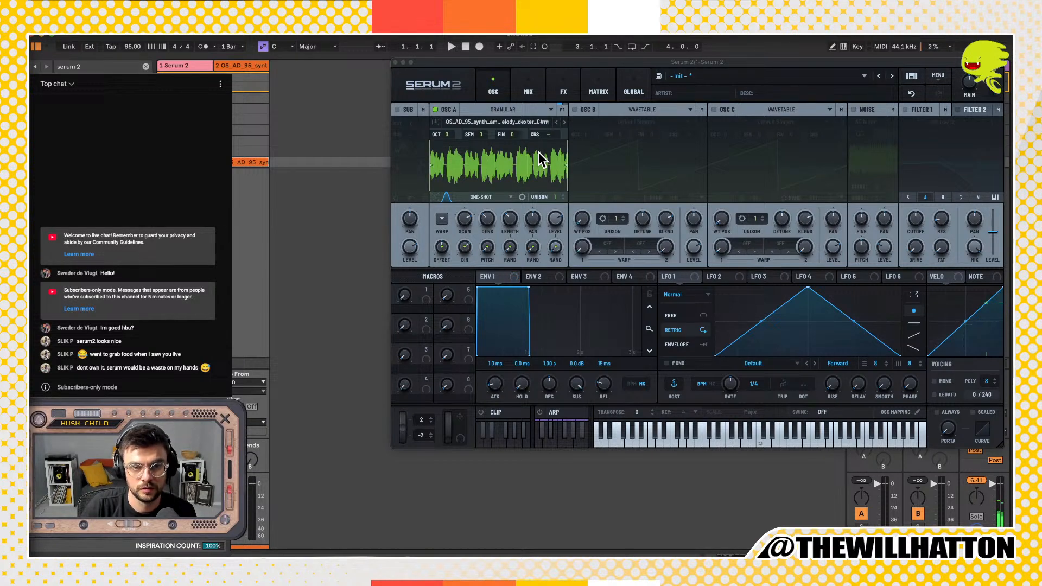
# Step: Adjust oscillator A's scan, grain offset, per-grain randomization and grain length with the new sample
pyautogui.moveTo(464, 219); pyautogui.dragTo(463, 227)
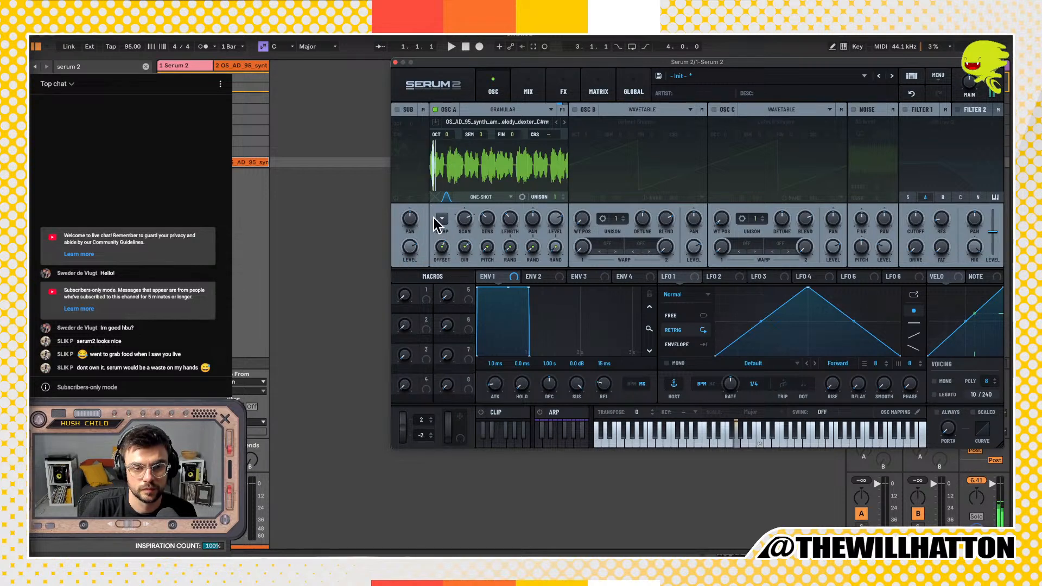
pyautogui.moveTo(464, 219); pyautogui.dragTo(467, 247)
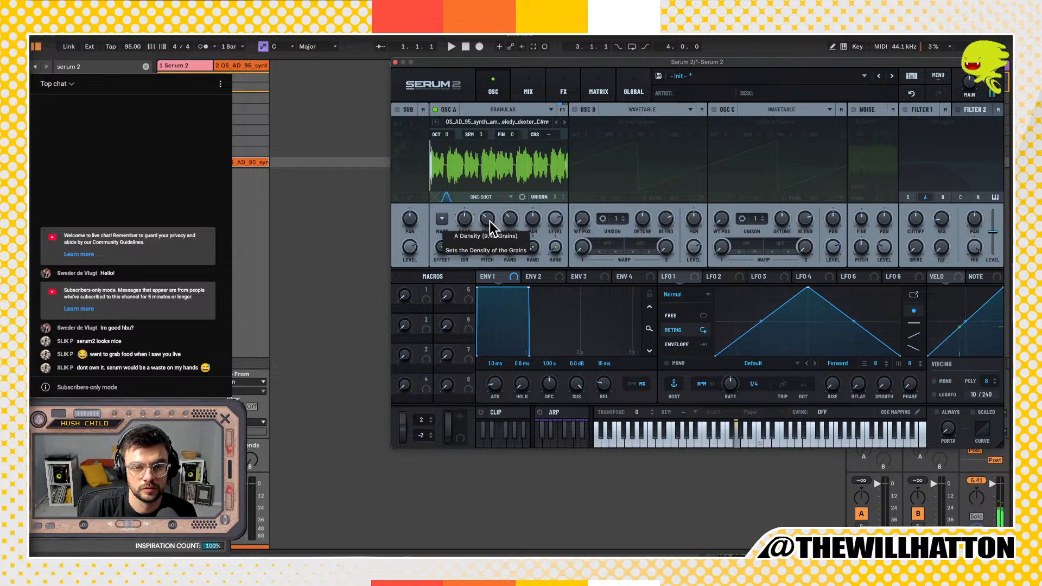
pyautogui.moveTo(442, 248); pyautogui.dragTo(442, 215)
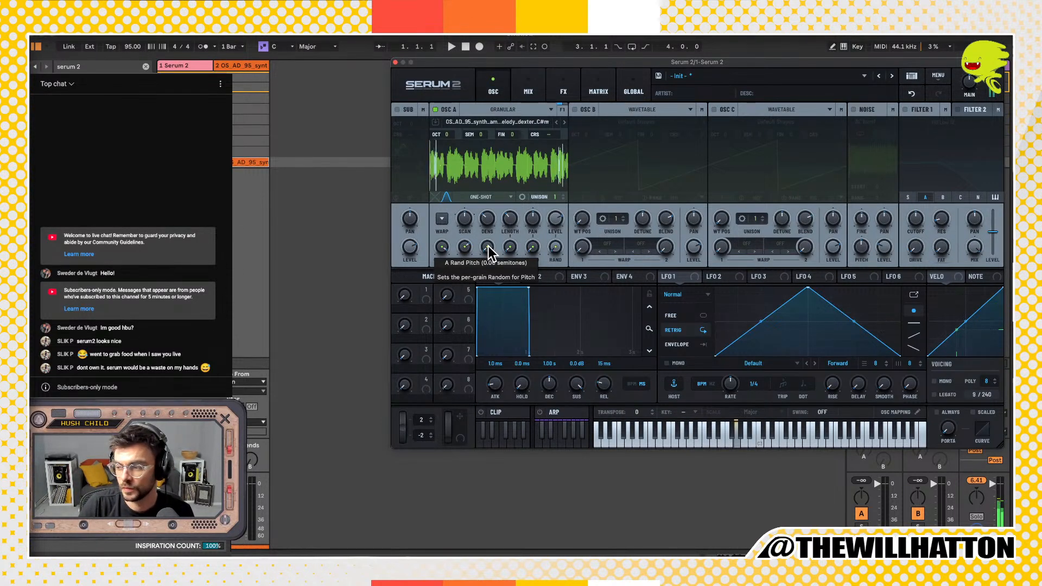
pyautogui.moveTo(487, 249); pyautogui.dragTo(556, 247)
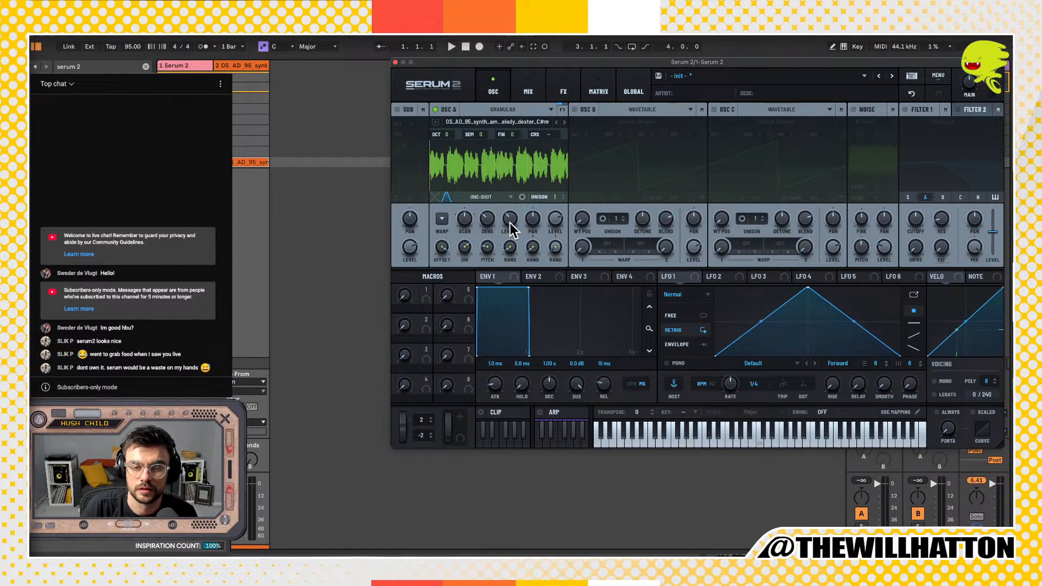
pyautogui.moveTo(509, 222); pyautogui.dragTo(512, 189)
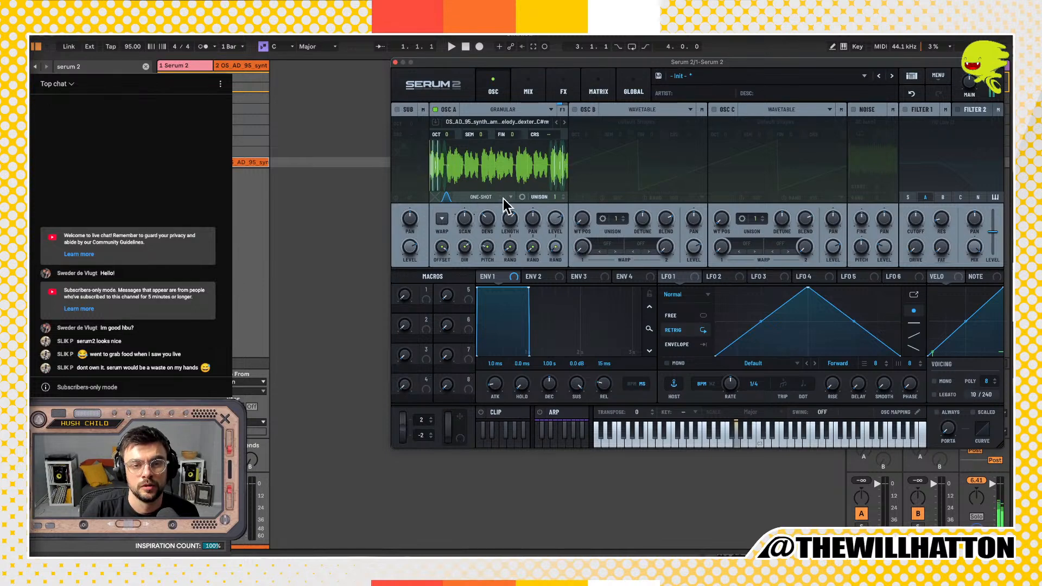
# Step: Show oscillator A's grain window settings and try amount 0 and skew 98, returning them to 100 and 0
pyautogui.click(446, 197)
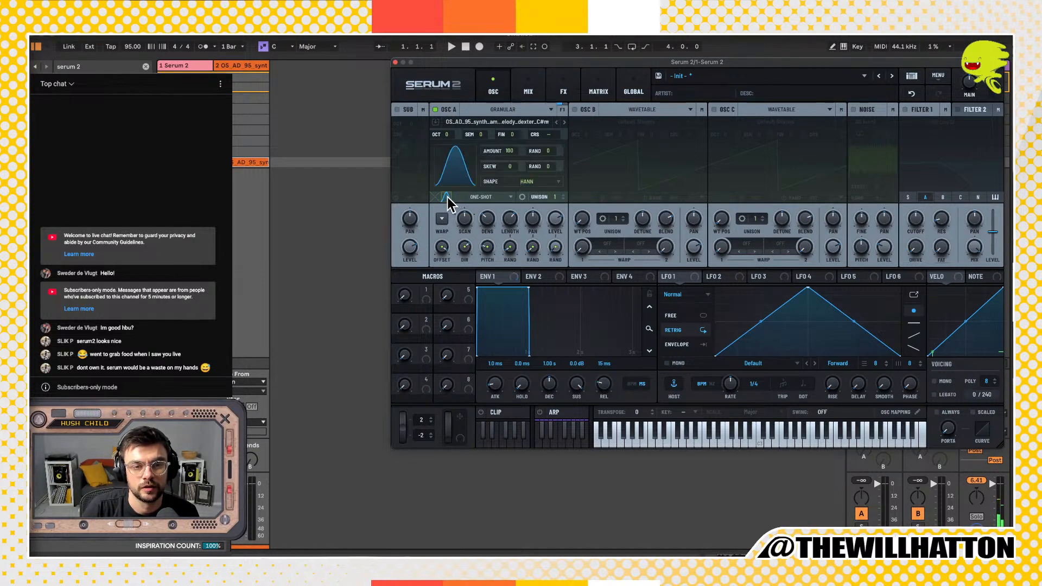
pyautogui.click(447, 197)
pyautogui.click(447, 197)
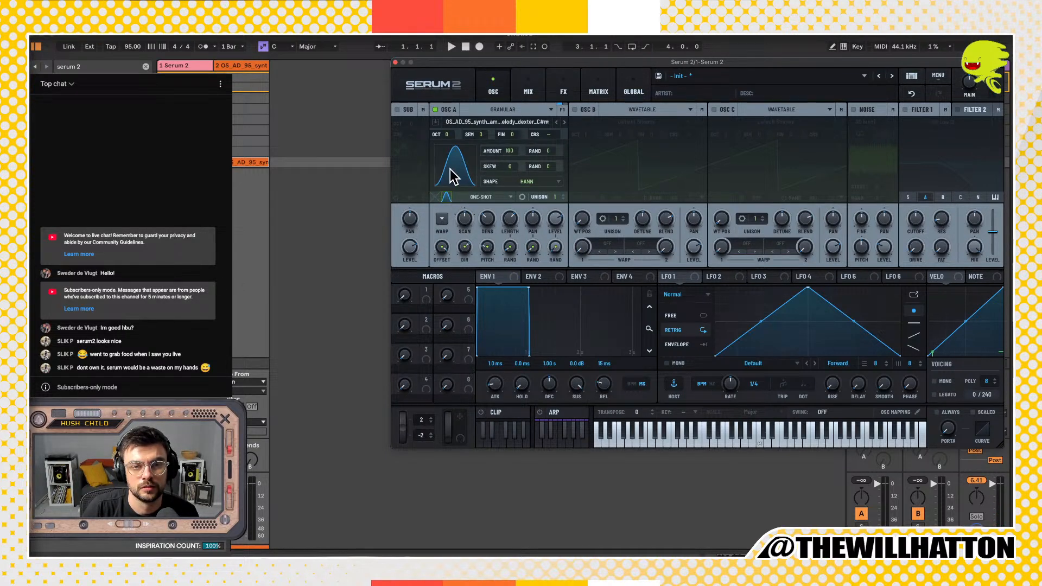
pyautogui.moveTo(450, 133); pyautogui.dragTo(442, 152)
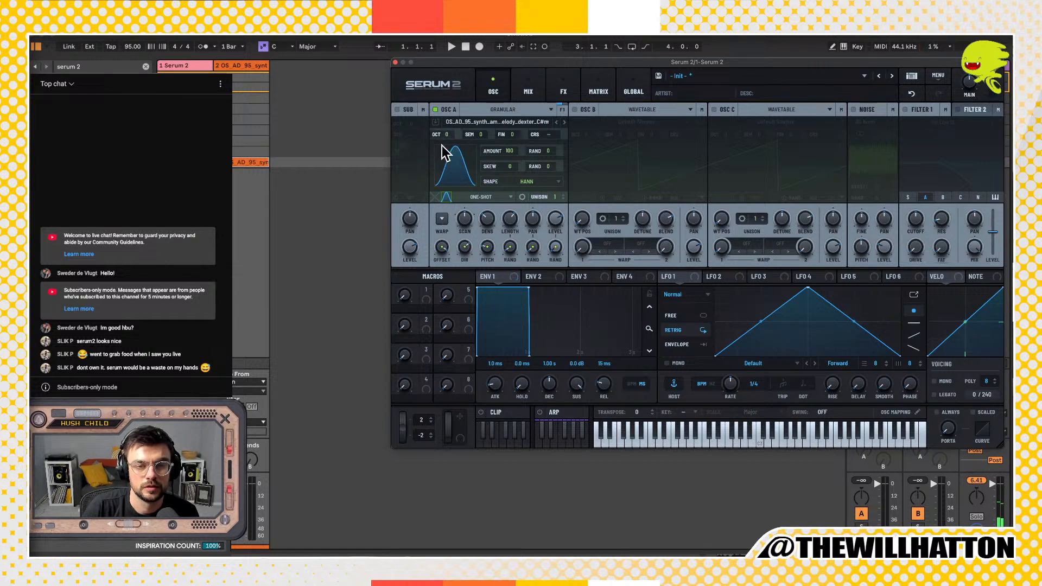
pyautogui.moveTo(513, 150); pyautogui.dragTo(482, 125)
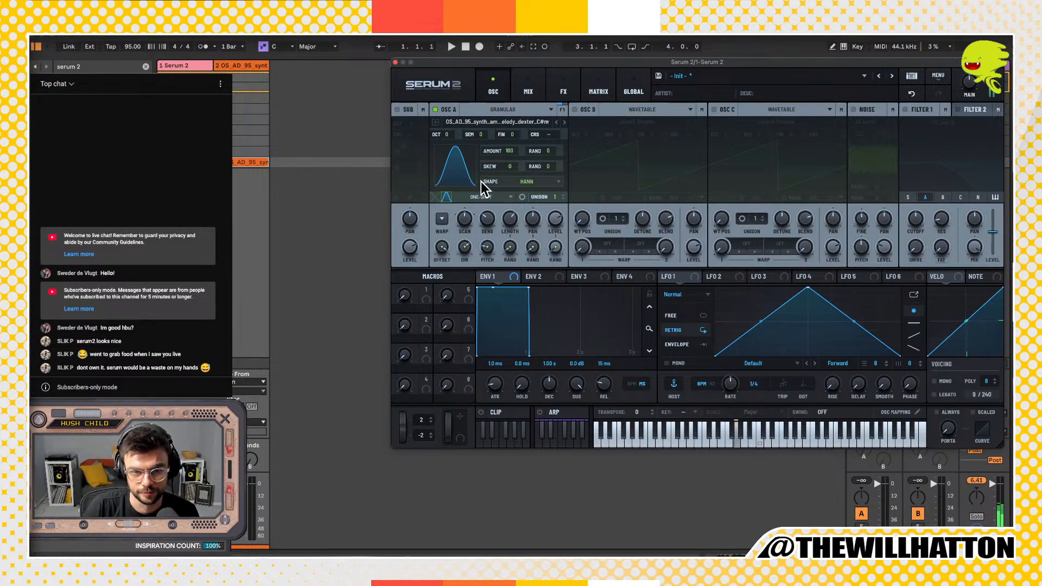
pyautogui.moveTo(516, 151); pyautogui.dragTo(511, 358)
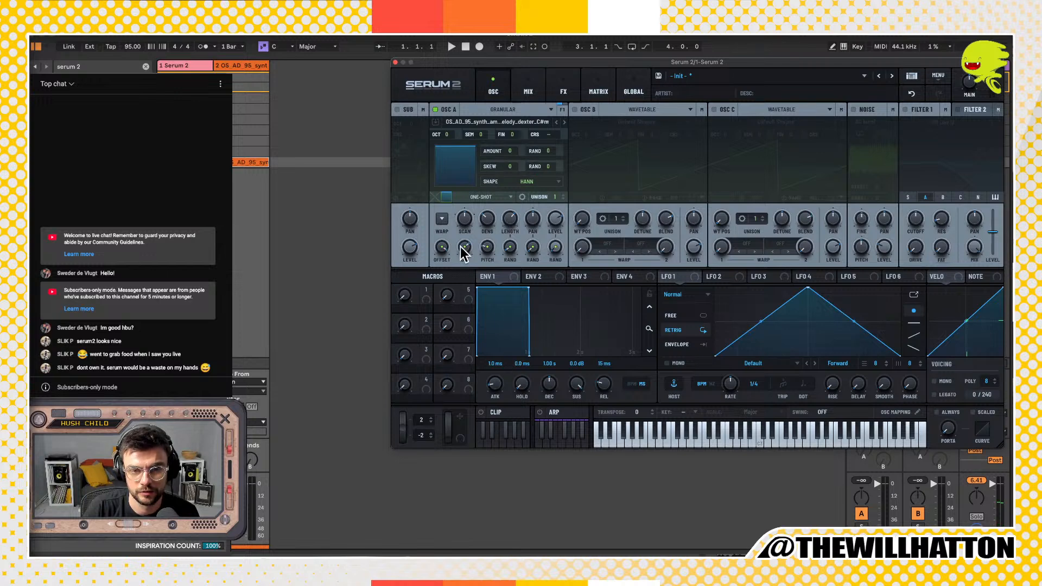
pyautogui.doubleClick(510, 152)
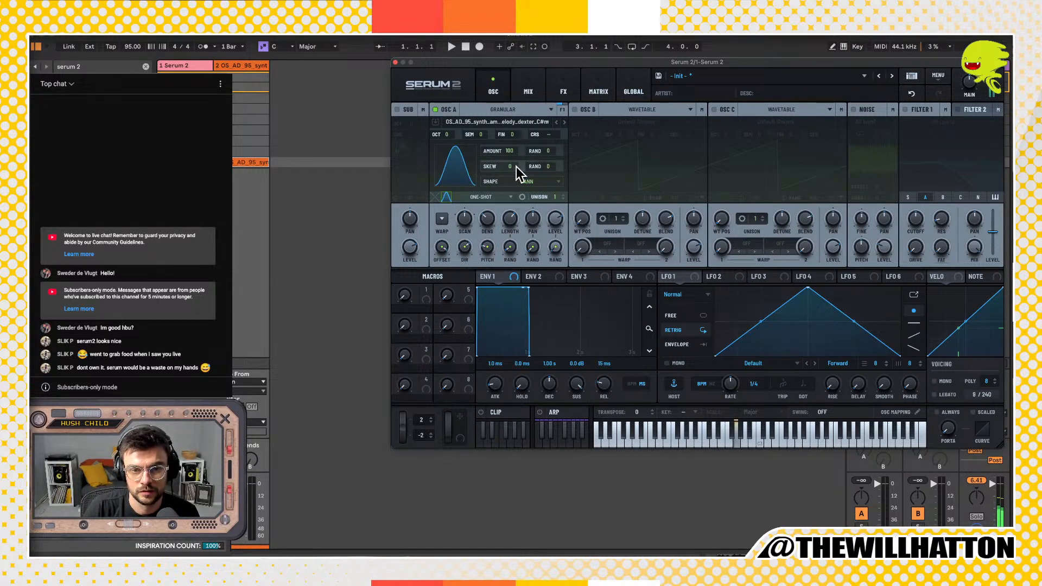
pyautogui.moveTo(516, 167); pyautogui.dragTo(529, 120)
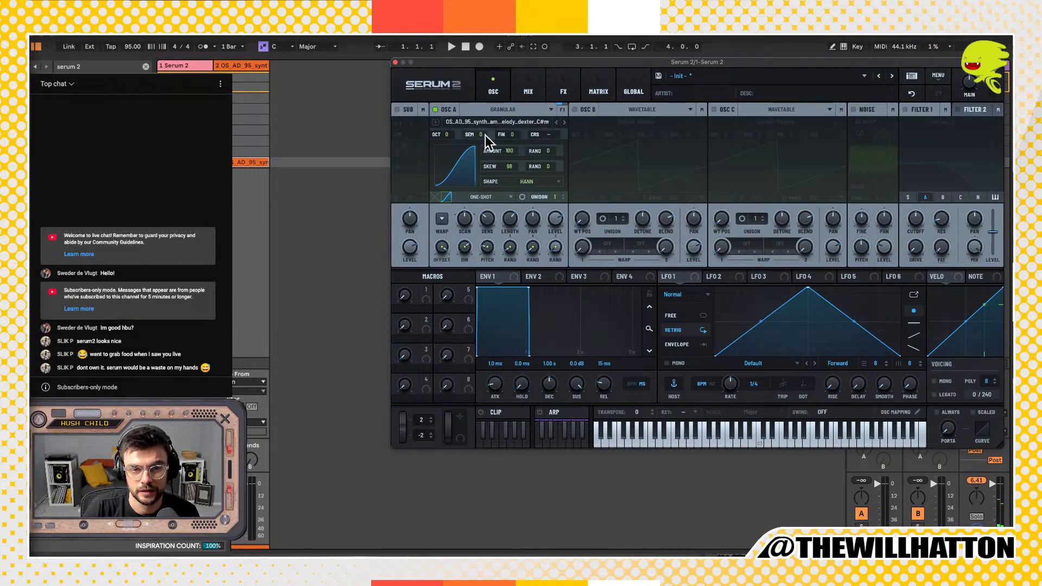
pyautogui.moveTo(515, 165); pyautogui.dragTo(514, 228)
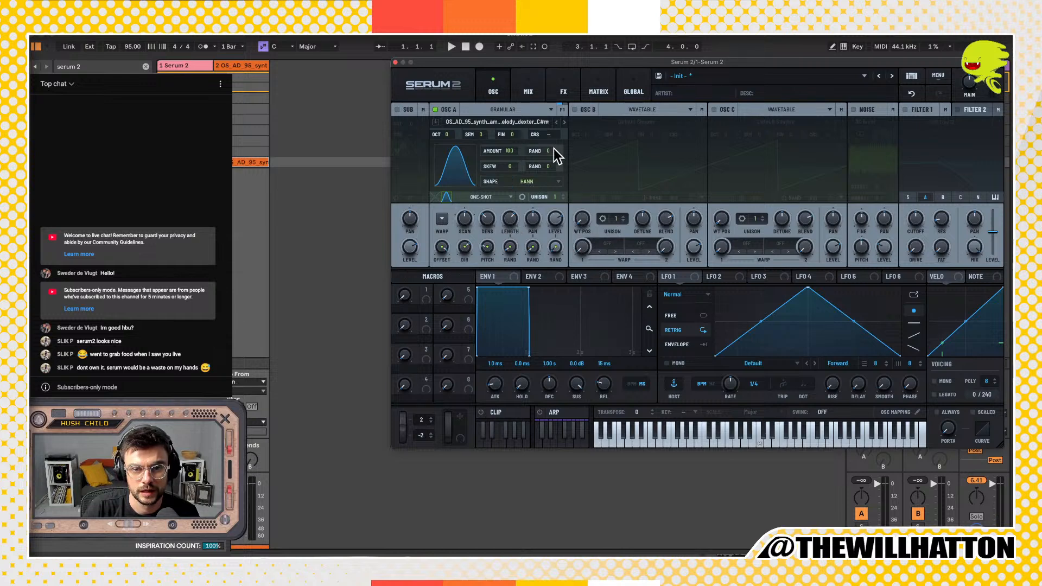
# Step: Try the Welch, Blackman-Harris and Tukey grain window shapes on oscillator A, then return the shape to Hann
pyautogui.click(539, 178)
pyautogui.click(518, 204)
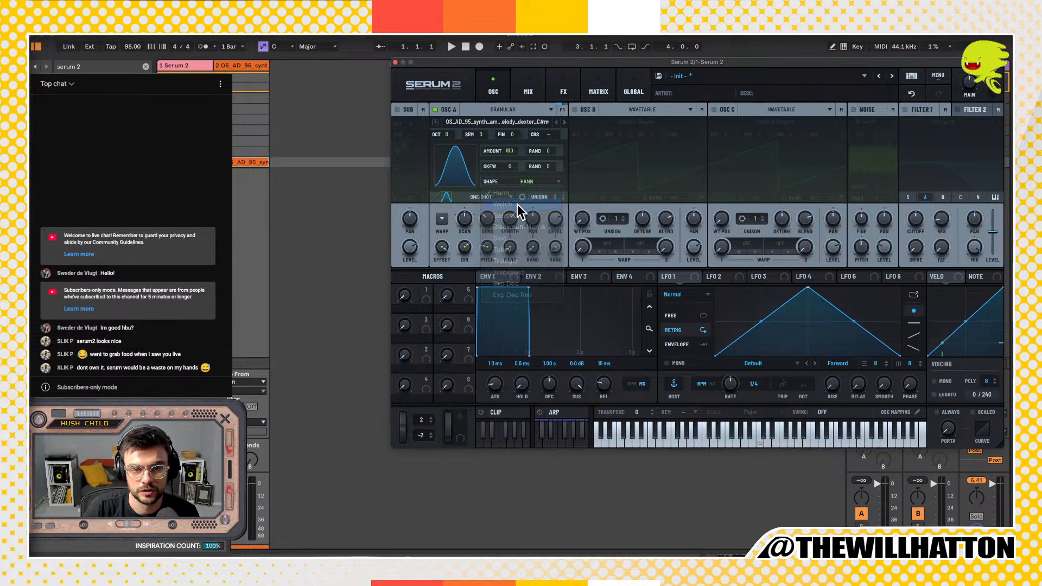
pyautogui.click(539, 181)
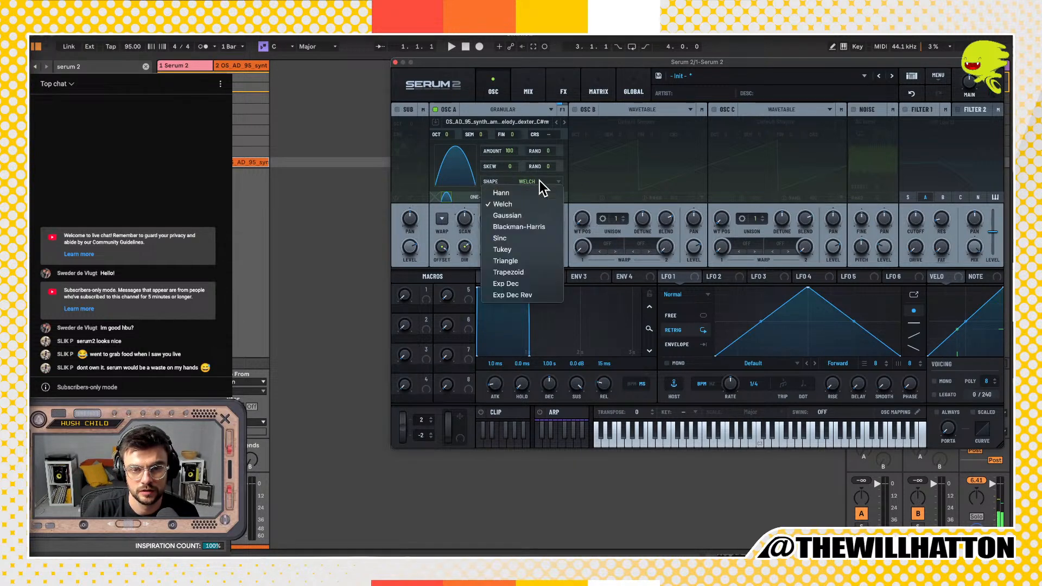
pyautogui.click(529, 222)
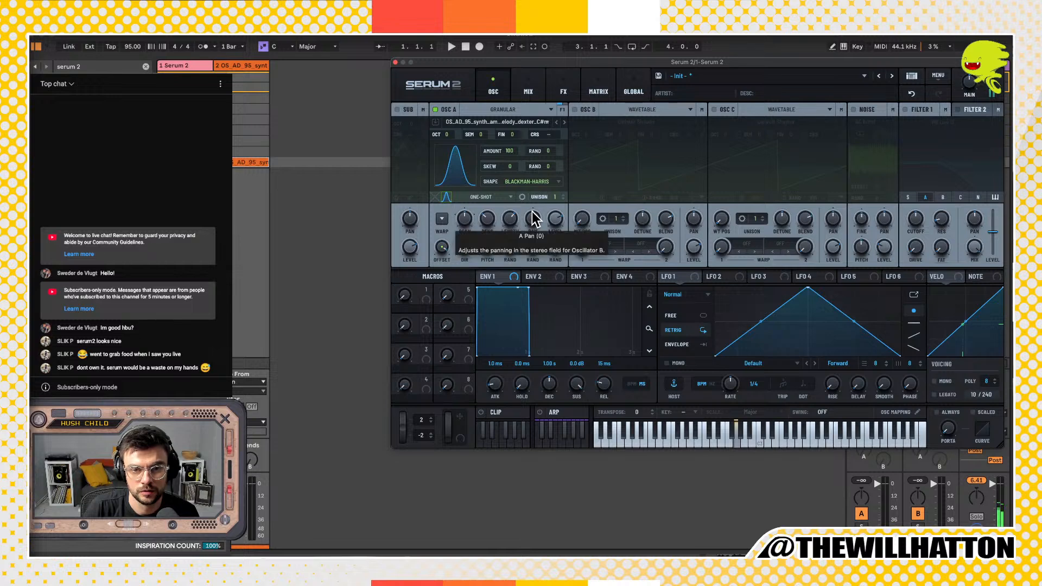
pyautogui.click(535, 183)
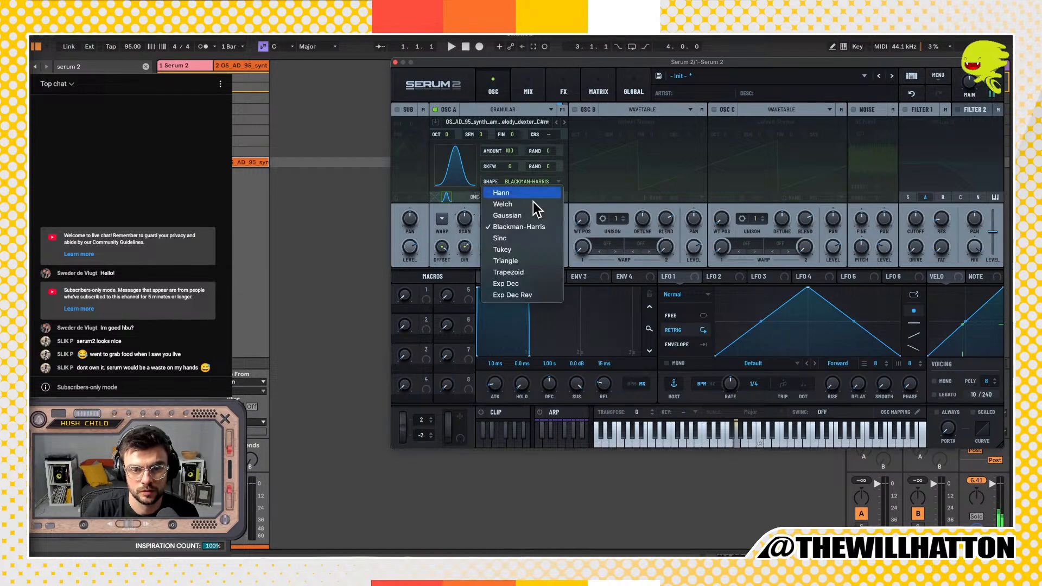
pyautogui.click(519, 247)
pyautogui.click(543, 179)
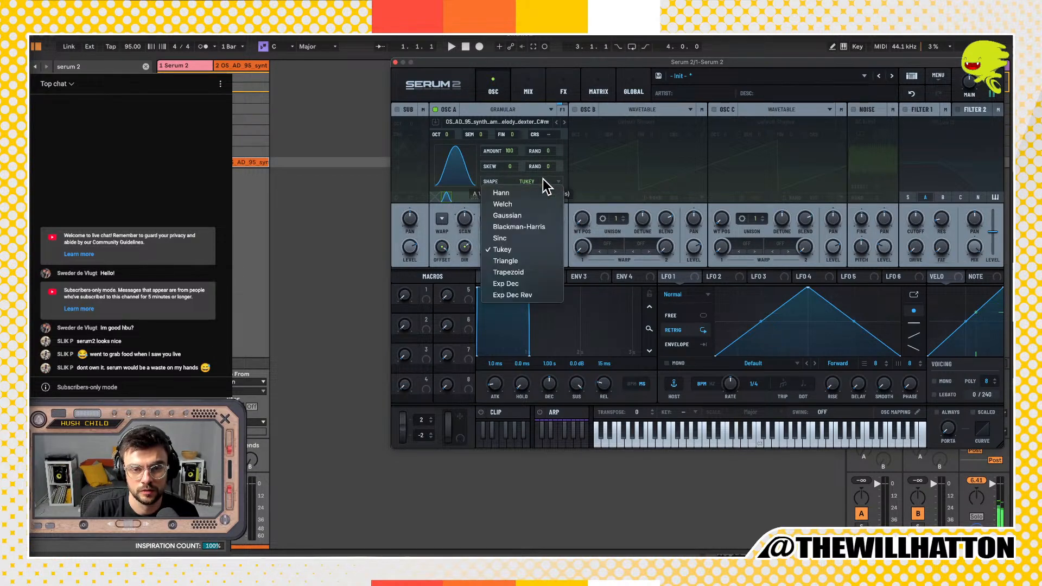
pyautogui.click(522, 198)
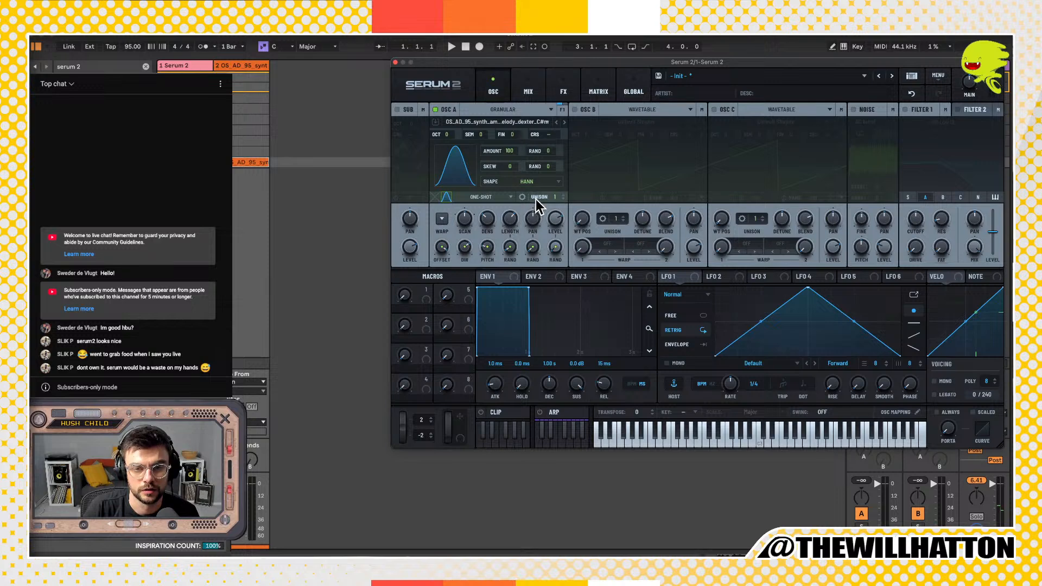
# Step: Set oscillator A's unison to 3 voices and review its sample loop modes, keeping One-shot
pyautogui.moveTo(535, 200)
pyautogui.mouseDown()
pyautogui.moveTo(541, 168)
pyautogui.moveTo(540, 182)
pyautogui.mouseUp()
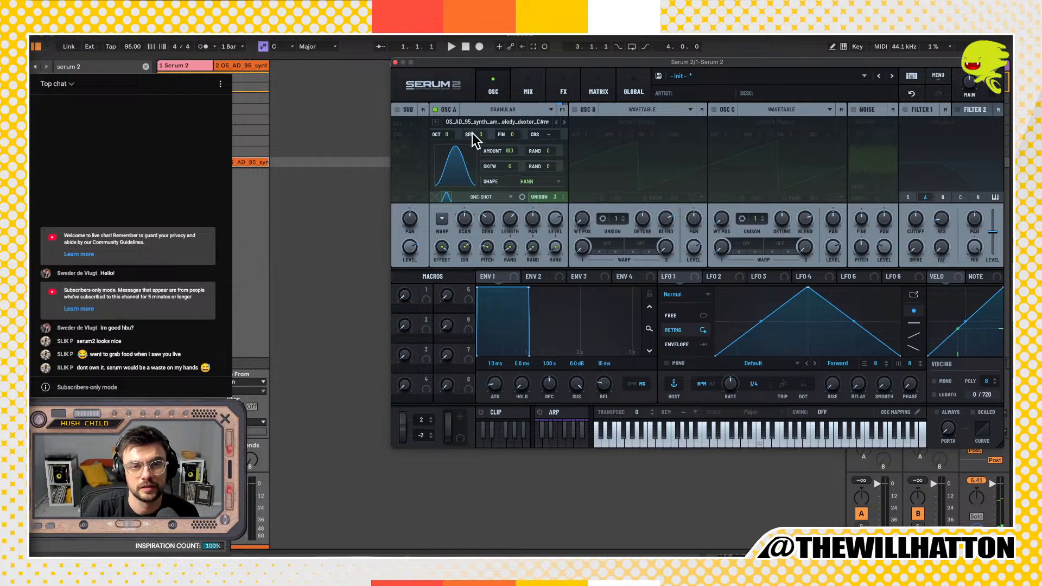
pyautogui.click(479, 120)
pyautogui.click(453, 168)
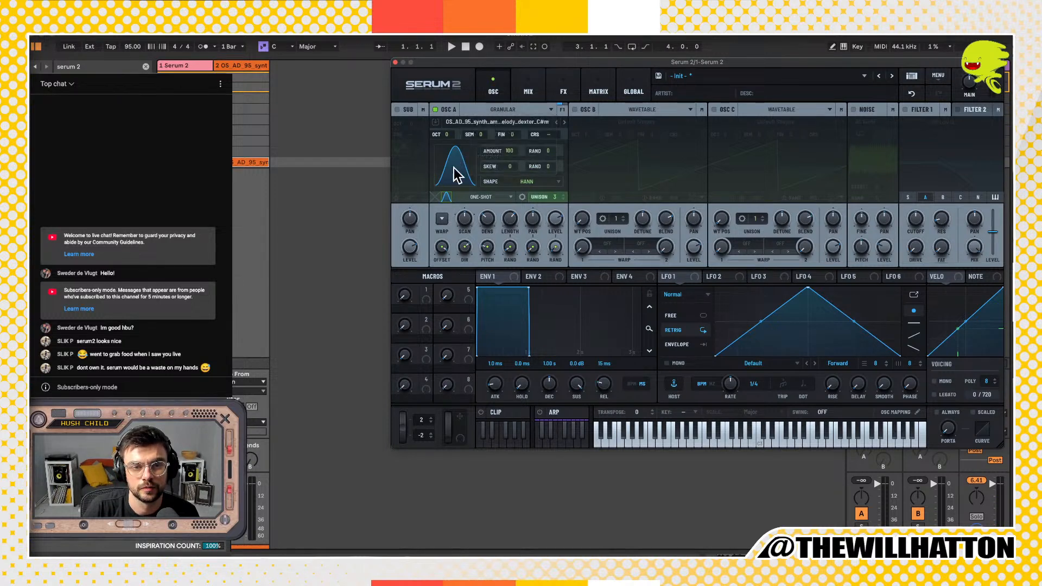
pyautogui.click(512, 197)
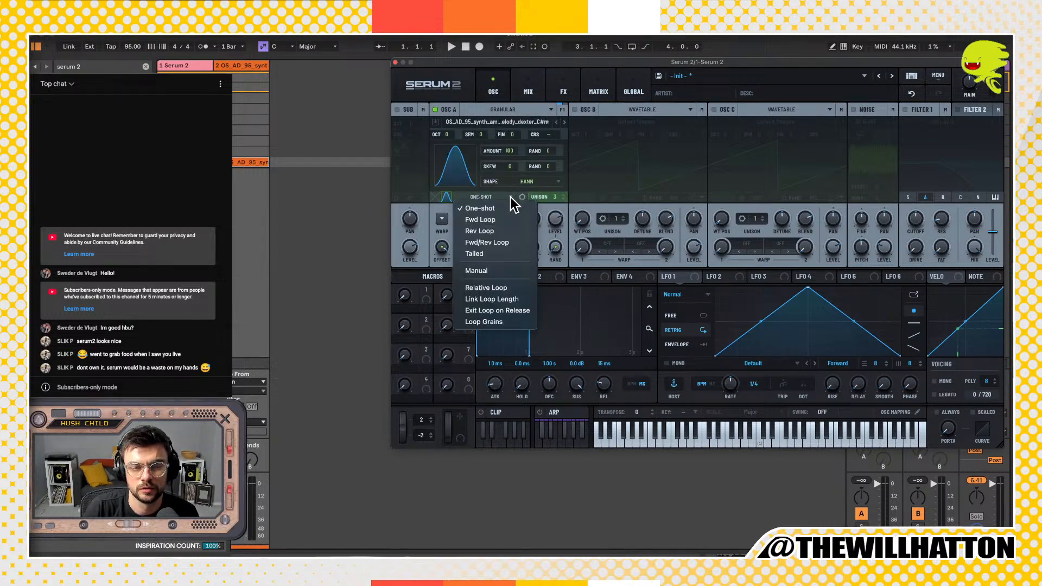
pyautogui.click(480, 197)
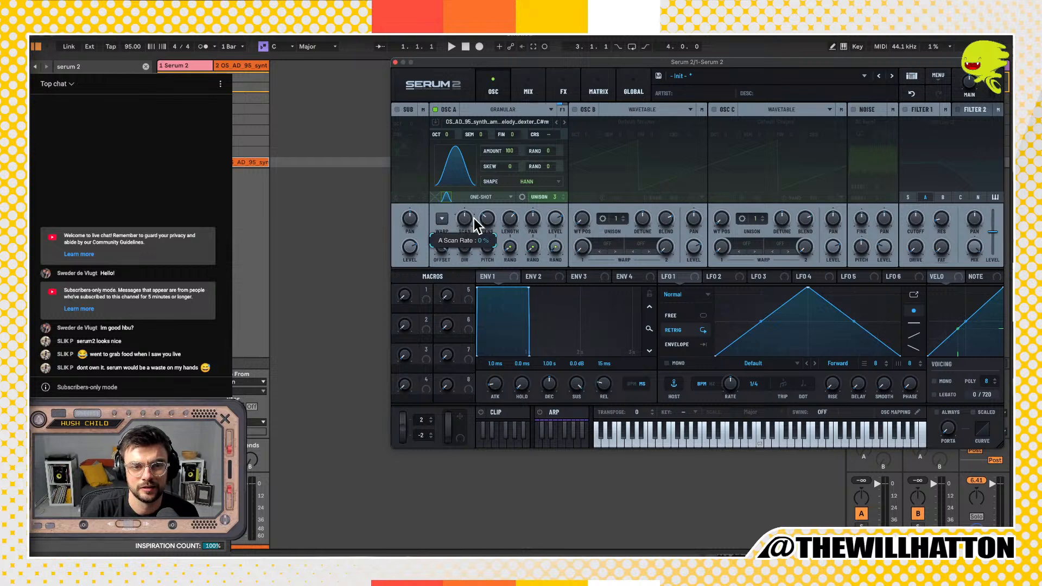
# Step: Close the grain window settings and load the factory Distorted preset Bode Warmer into the main effects rack
pyautogui.click(446, 197)
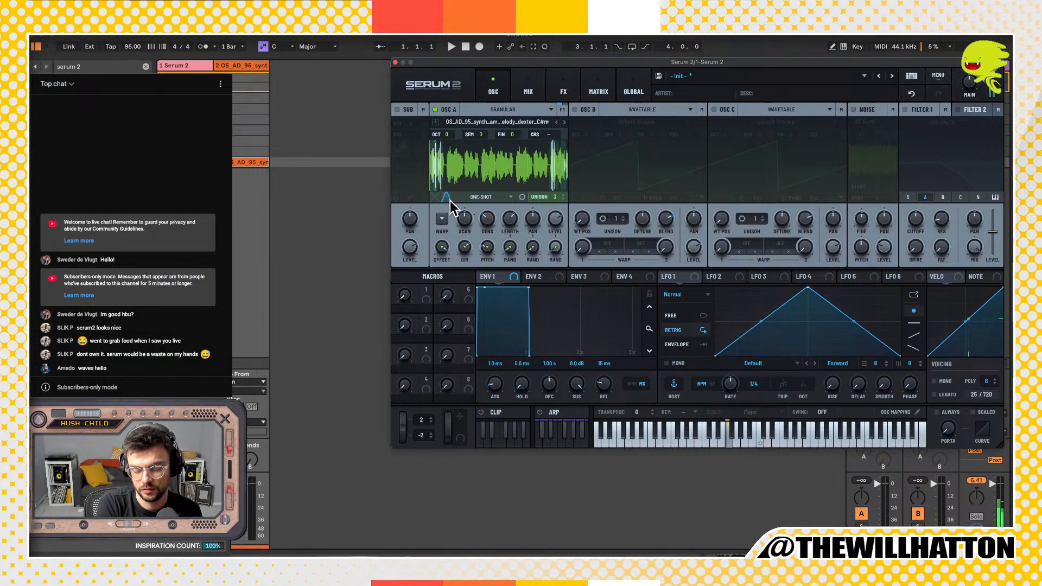
pyautogui.click(561, 92)
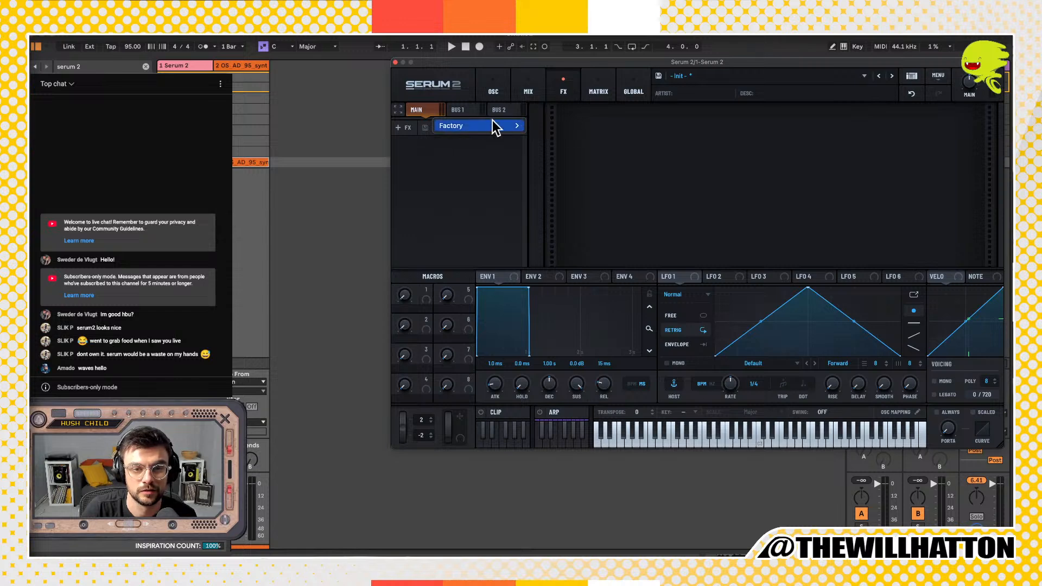
pyautogui.click(472, 129)
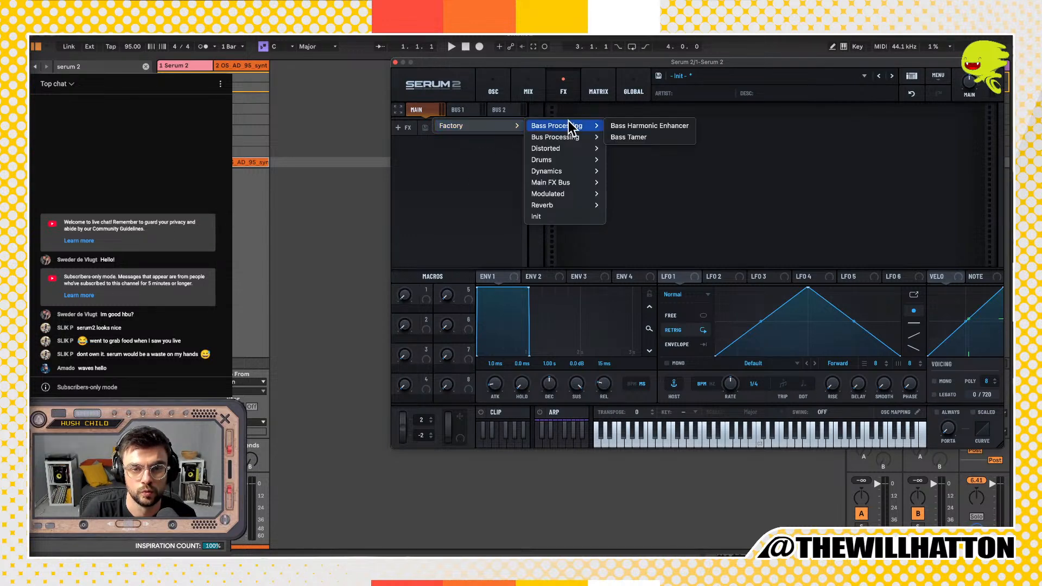
pyautogui.click(358, 121)
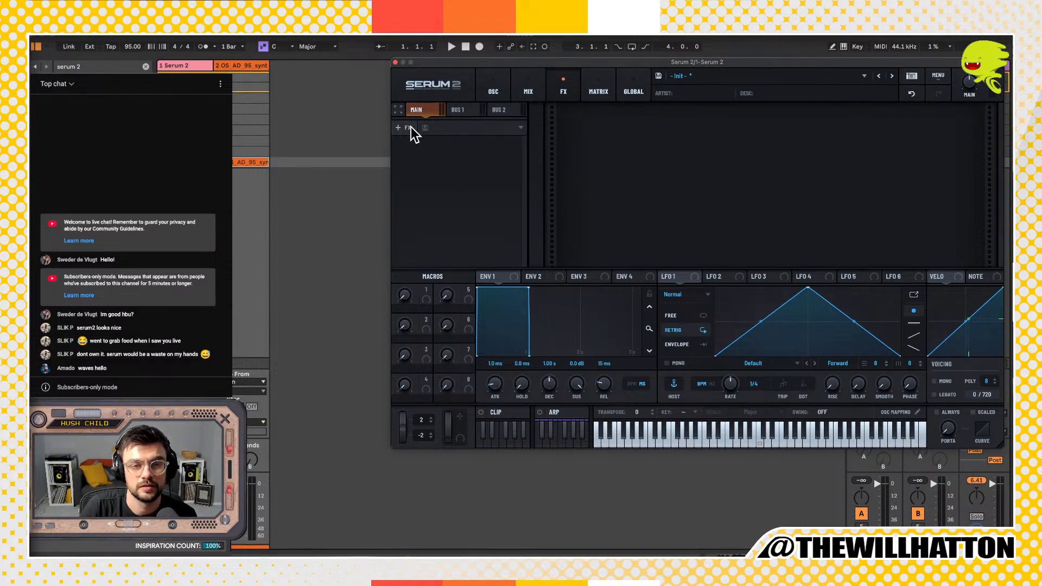
pyautogui.click(472, 128)
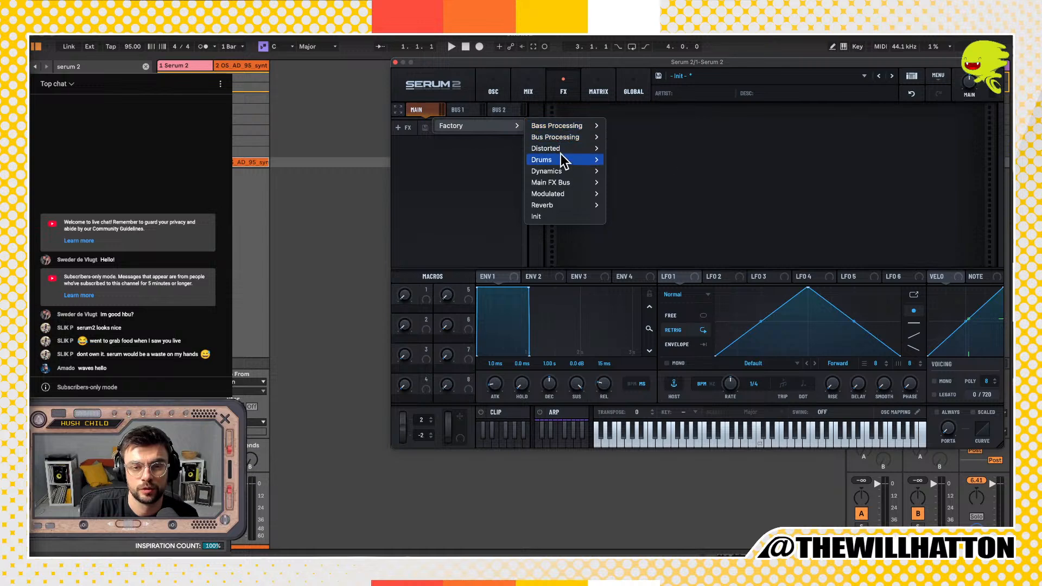
pyautogui.moveTo(565, 178)
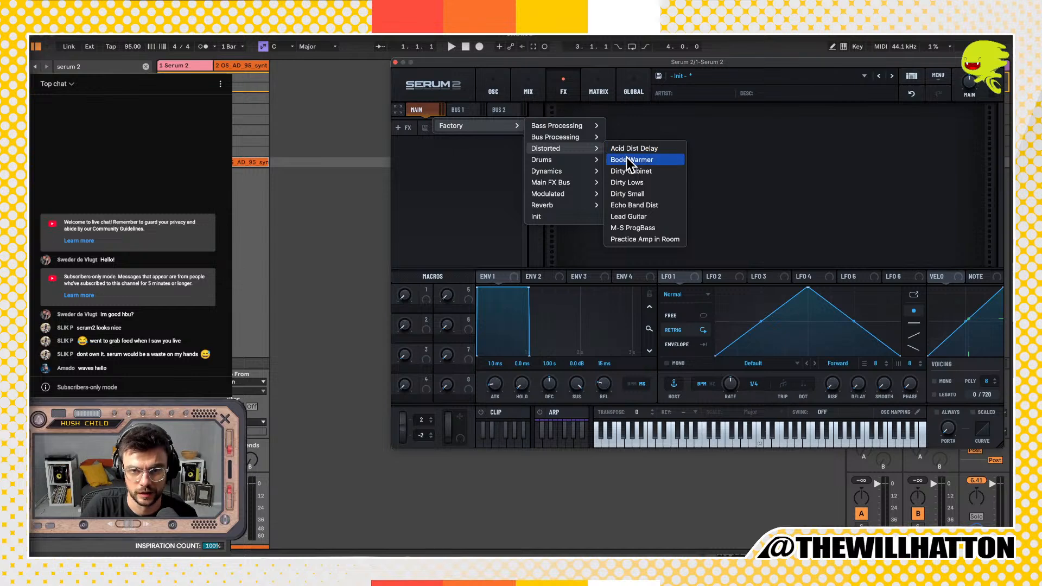
pyautogui.click(627, 159)
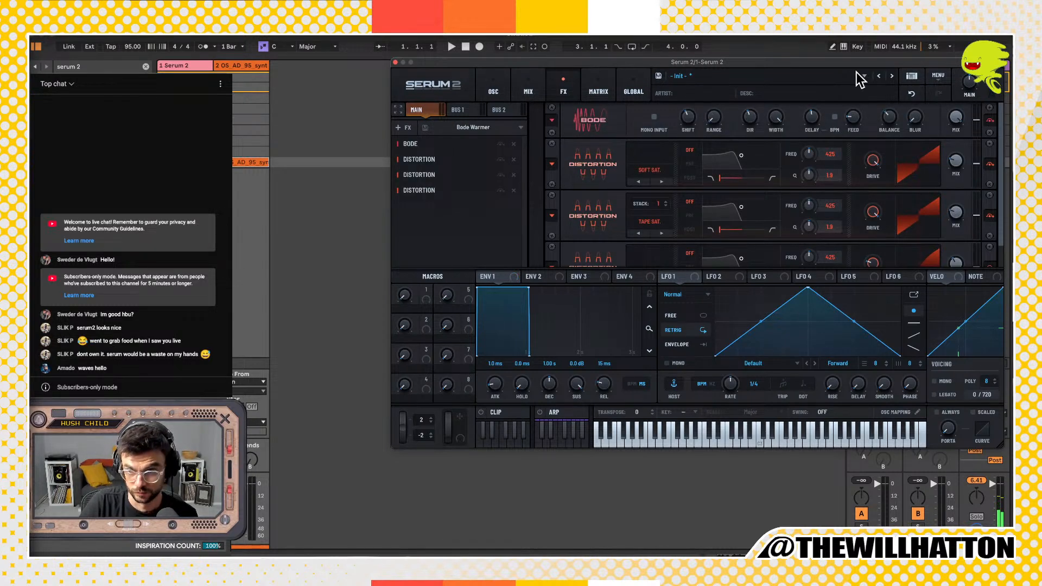
# Step: Load the factory Distorted preset Acid Dist Delay into the main effects rack, replacing Bode Warmer
pyautogui.click(487, 126)
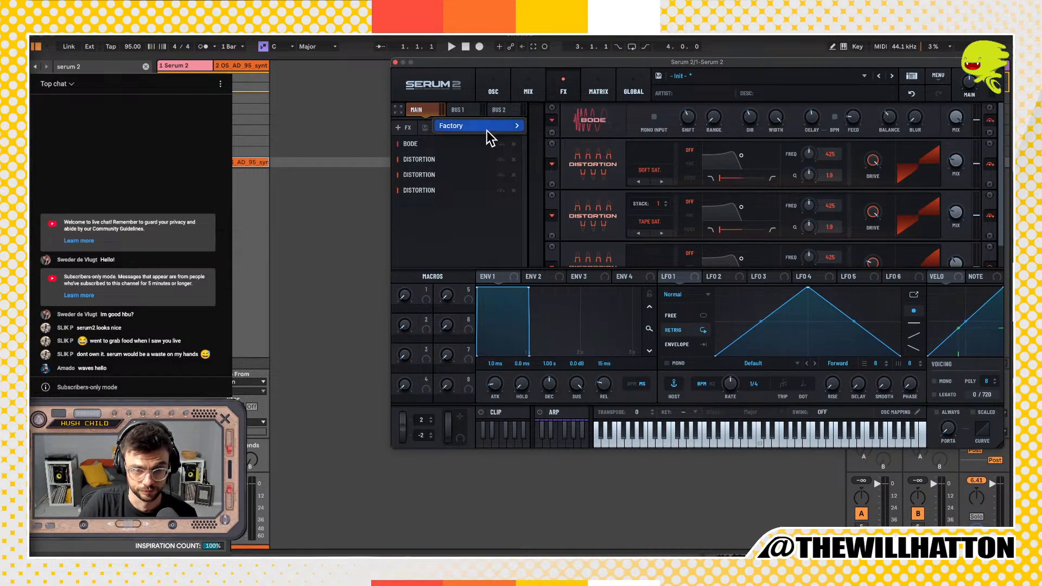
pyautogui.moveTo(490, 136)
pyautogui.moveTo(564, 149)
pyautogui.click(632, 159)
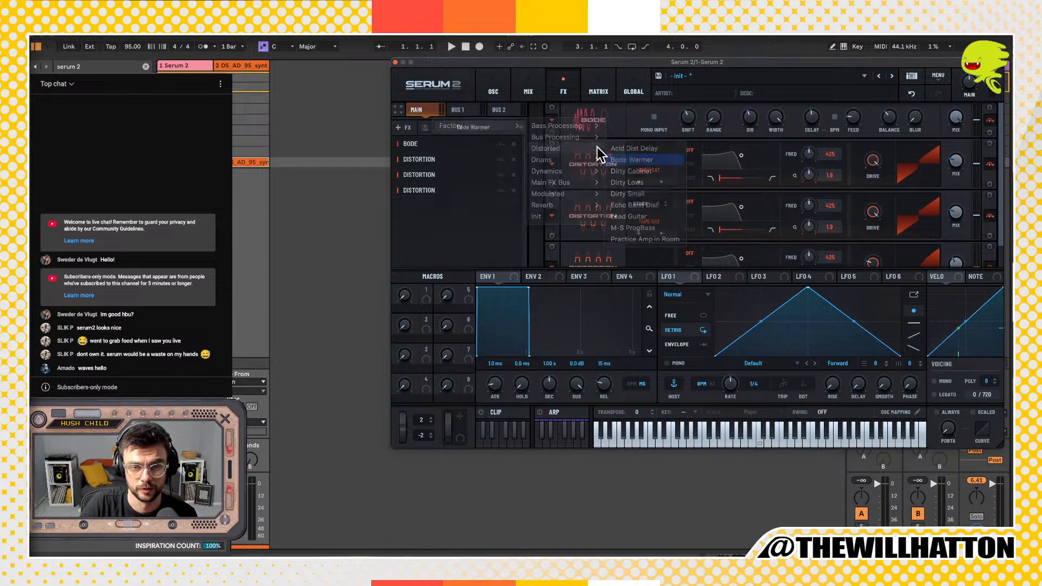
pyautogui.click(496, 127)
pyautogui.moveTo(496, 126)
pyautogui.moveTo(562, 139)
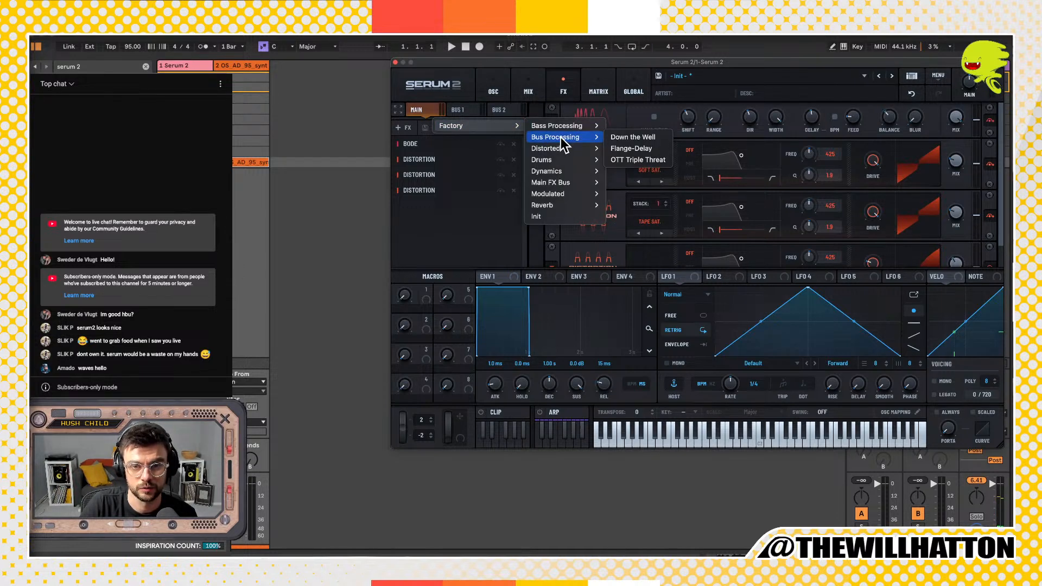
pyautogui.click(634, 147)
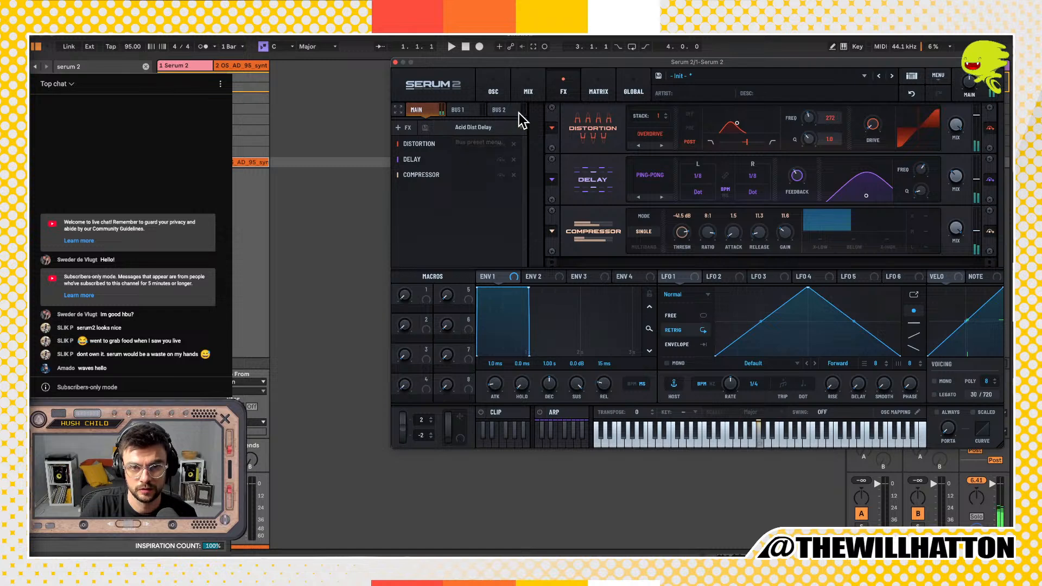
pyautogui.moveTo(972, 88)
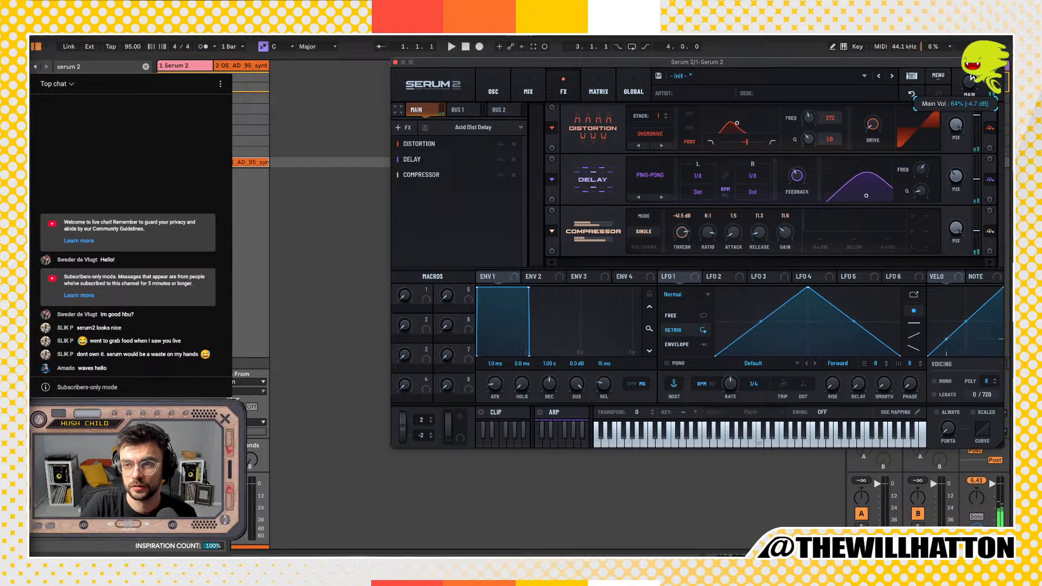
# Step: Return to the oscillator page, then switch to Splice and audition several samples from the ambient search results
pyautogui.click(492, 93)
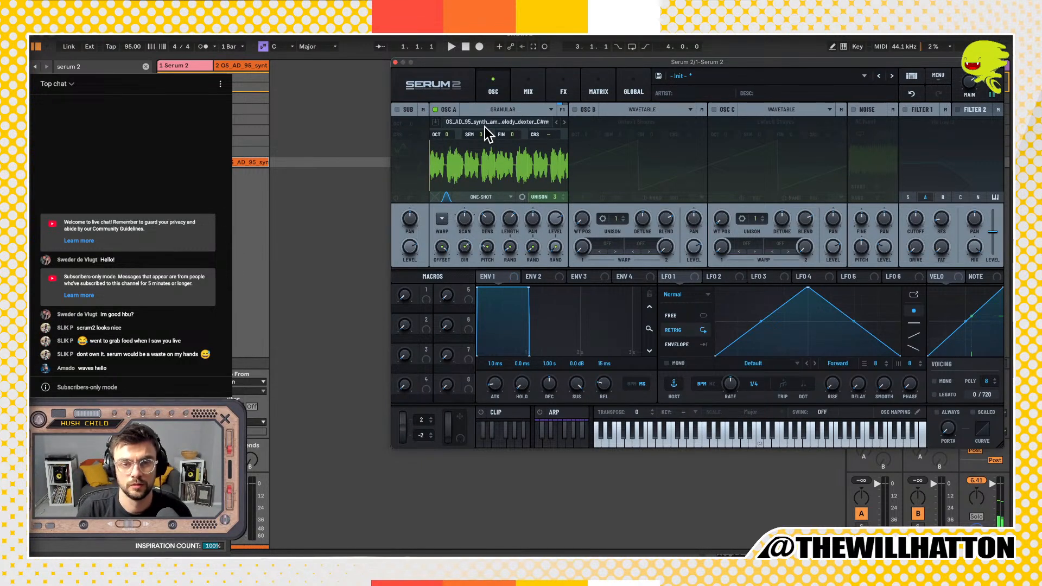
pyautogui.press('super+Tab')
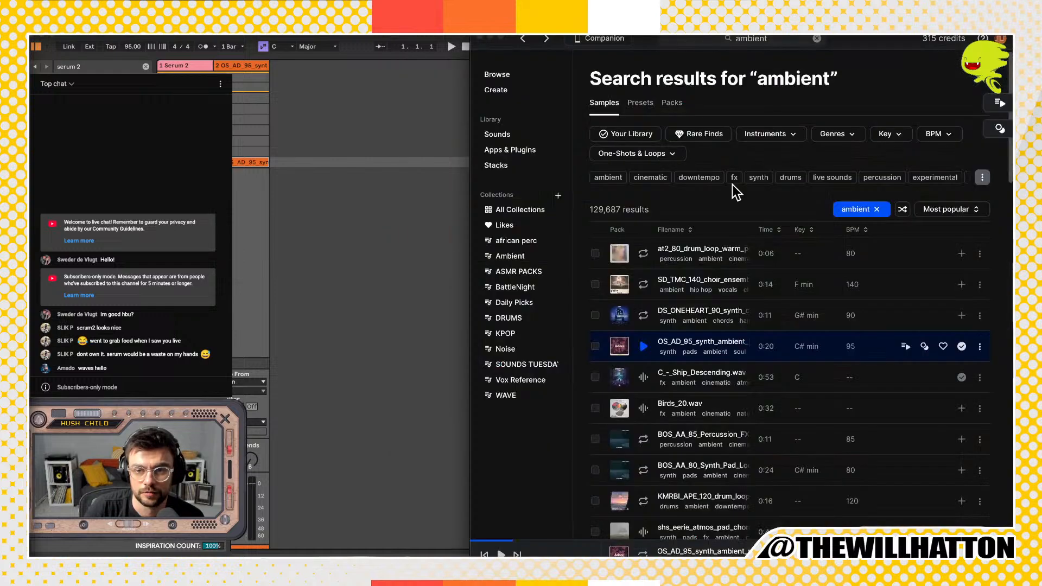
pyautogui.click(640, 258)
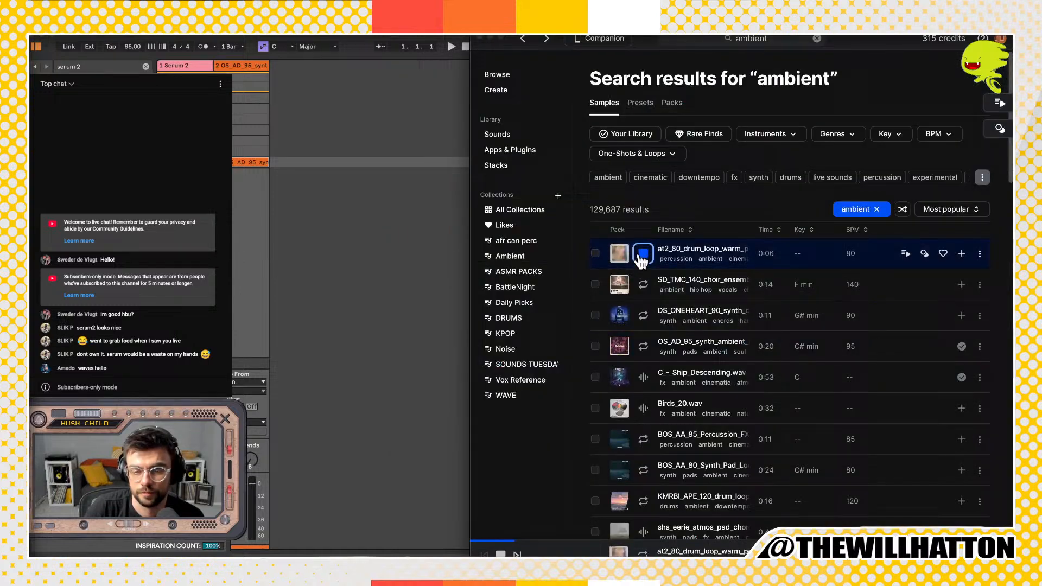
pyautogui.click(645, 441)
pyautogui.scroll(-3, 644, 440)
pyautogui.click(643, 328)
pyautogui.scroll(-1, 644, 329)
pyautogui.scroll(-2, 644, 329)
pyautogui.click(644, 234)
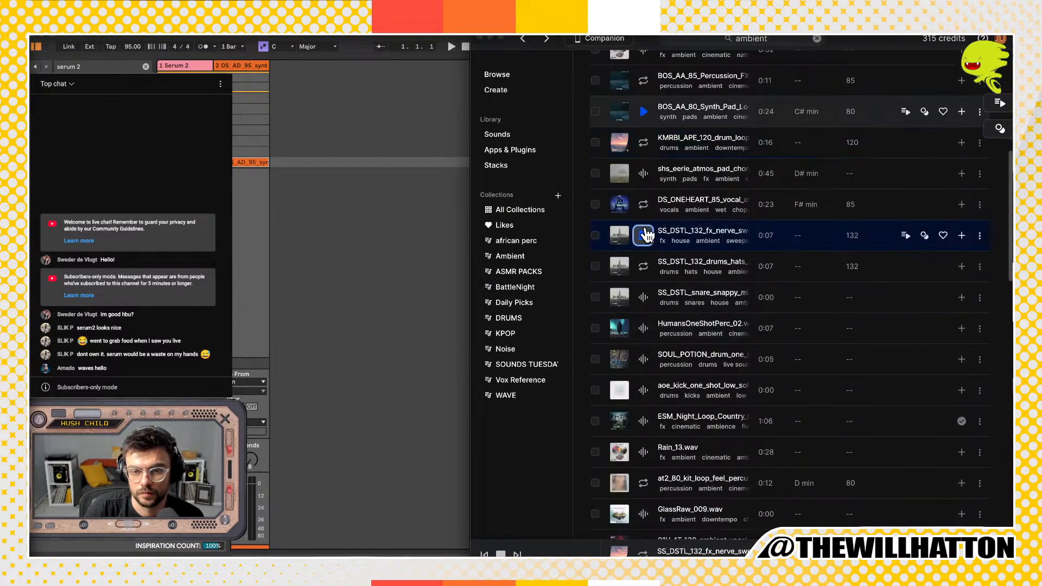
pyautogui.scroll(-15, 645, 233)
pyautogui.click(644, 211)
pyautogui.click(643, 241)
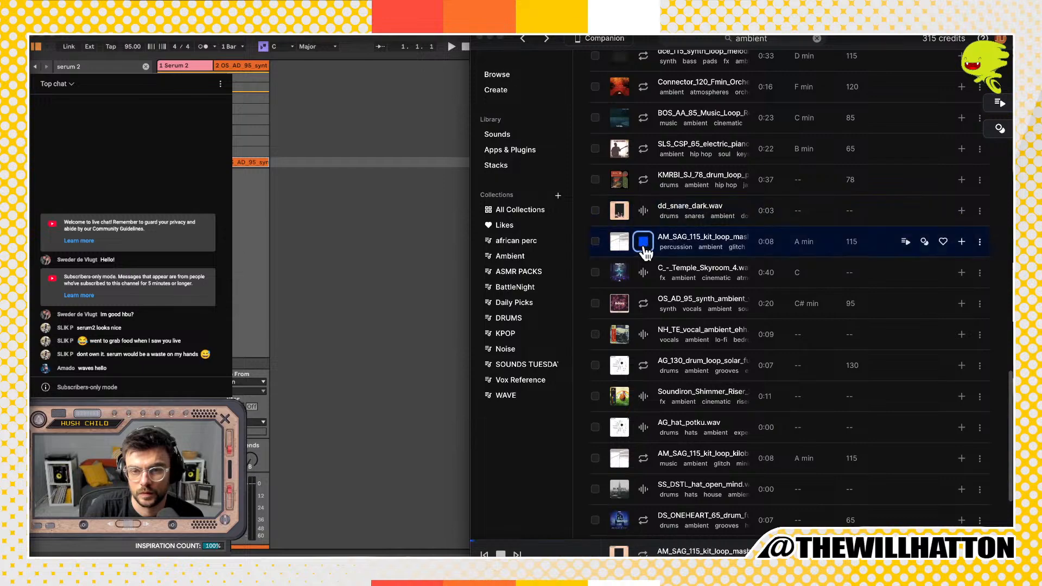
pyautogui.scroll(-3, 645, 248)
pyautogui.click(644, 239)
pyautogui.scroll(20, 643, 203)
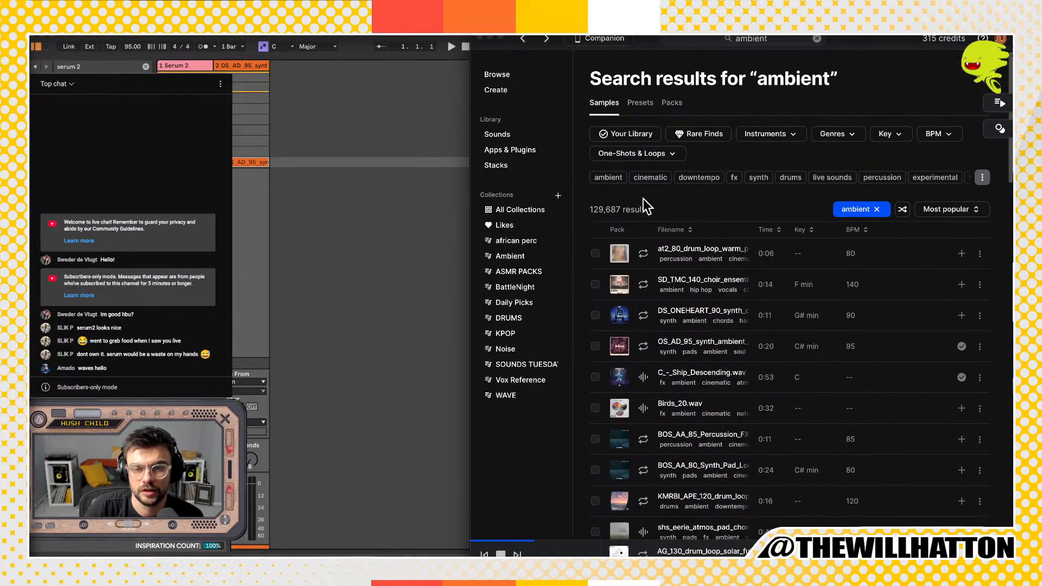
# Step: Clear the ambient search filter in Splice and search the samples for "vocal"
pyautogui.click(876, 210)
pyautogui.click(757, 42)
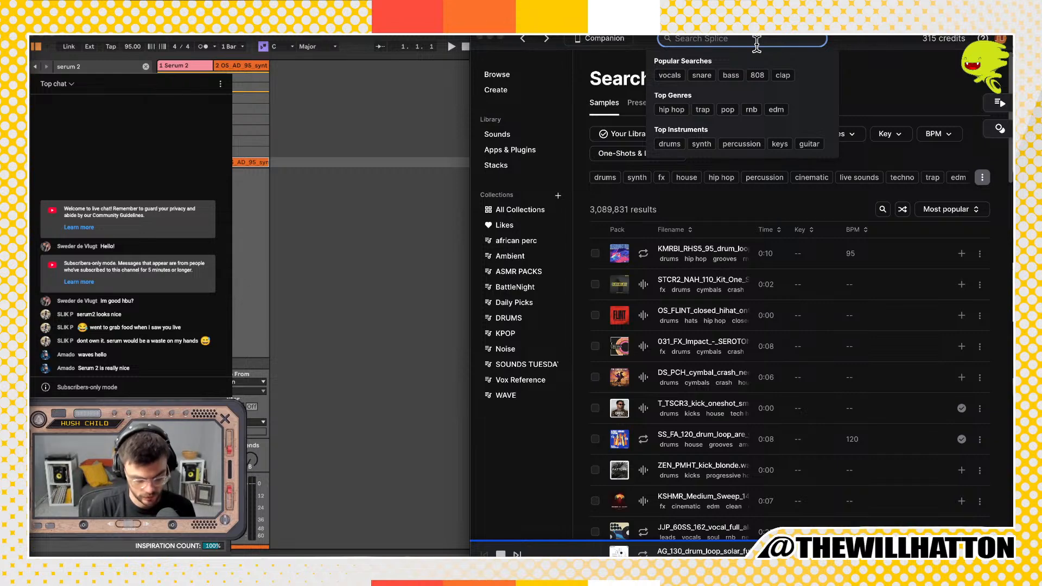
pyautogui.write('vocal')
pyautogui.press('Return')
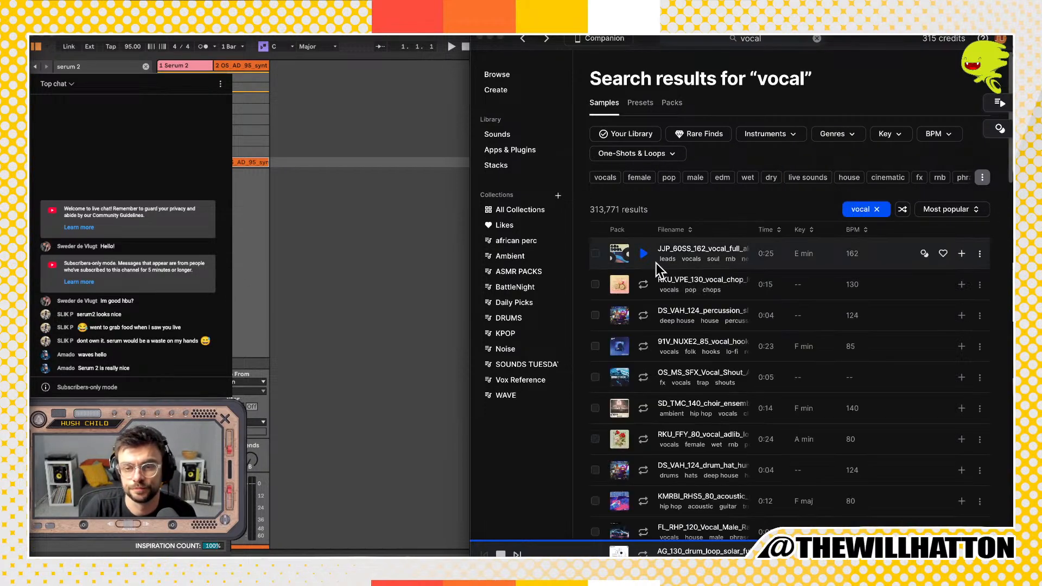
# Step: Audition and download JJP_60SS_162_vocal_full_alone_Em.wav, then load it as oscillator A's granular sample
pyautogui.click(642, 254)
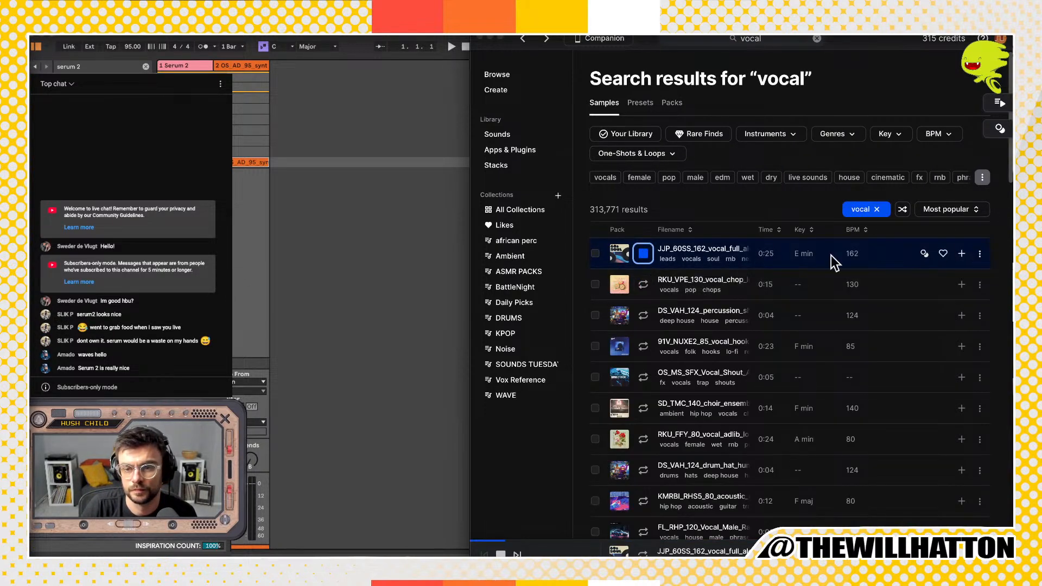
pyautogui.click(960, 254)
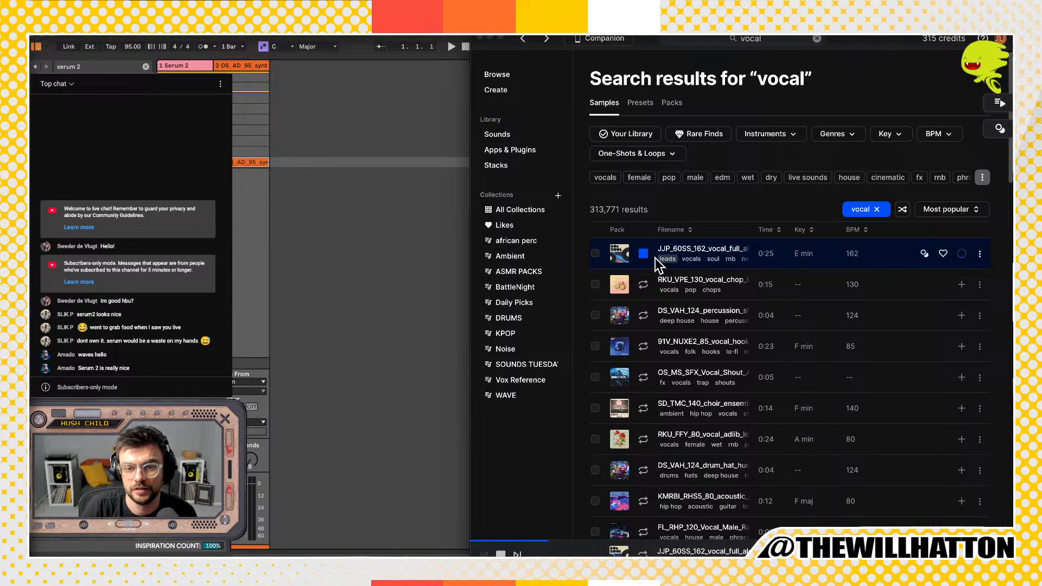
pyautogui.click(647, 259)
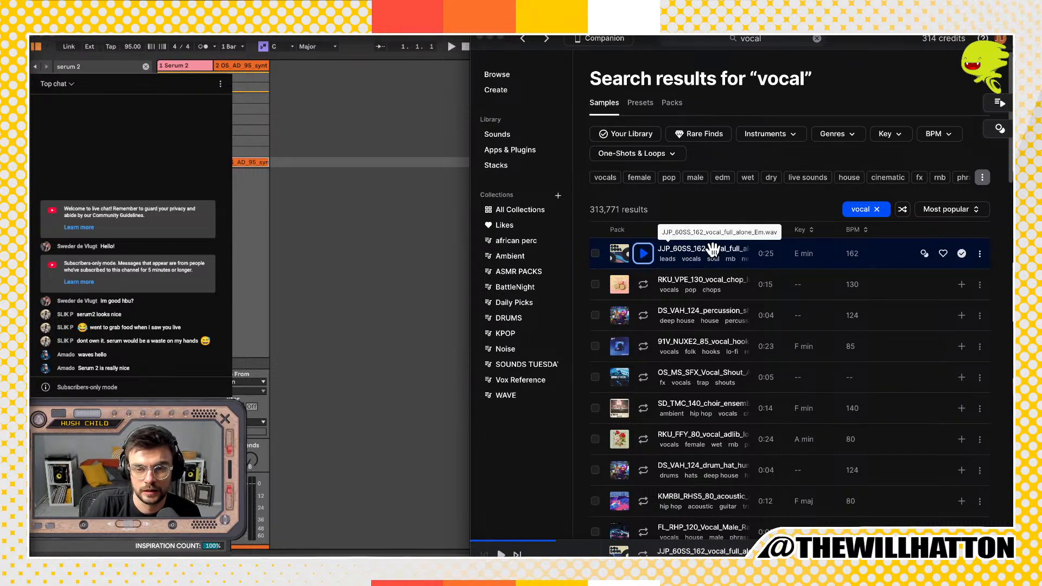
pyautogui.moveTo(713, 248); pyautogui.dragTo(488, 168)
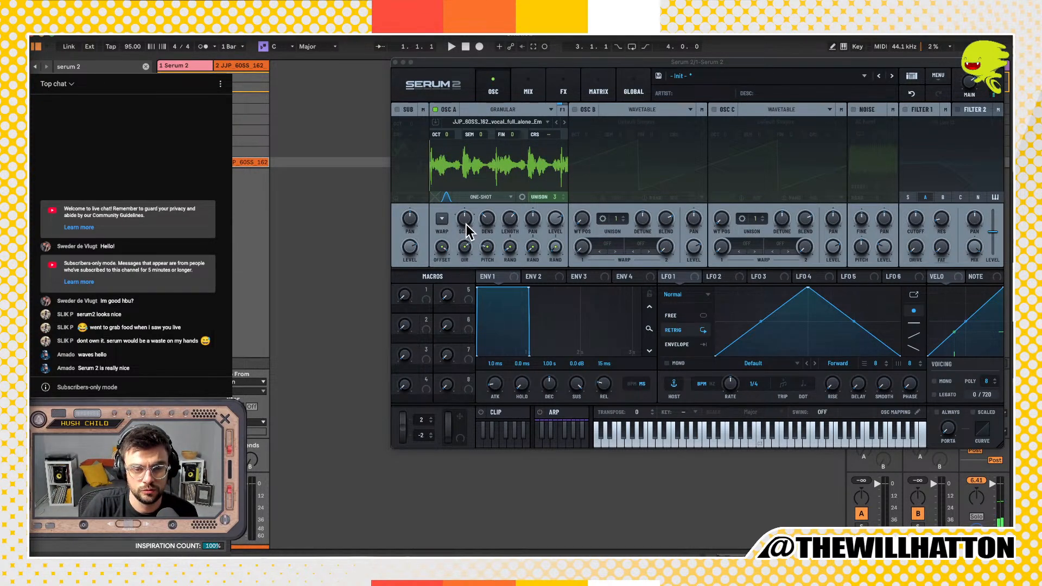
# Step: Move the vocal sample's start to about its midpoint and set oscillator A's unison to 1 voice
pyautogui.moveTo(432, 164); pyautogui.dragTo(503, 167)
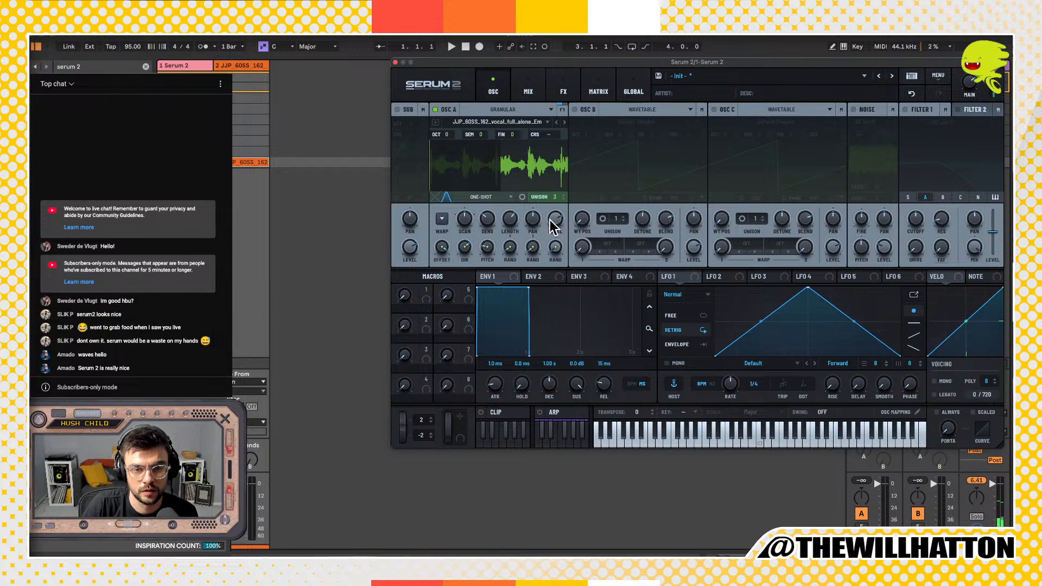
pyautogui.moveTo(550, 197); pyautogui.dragTo(551, 216)
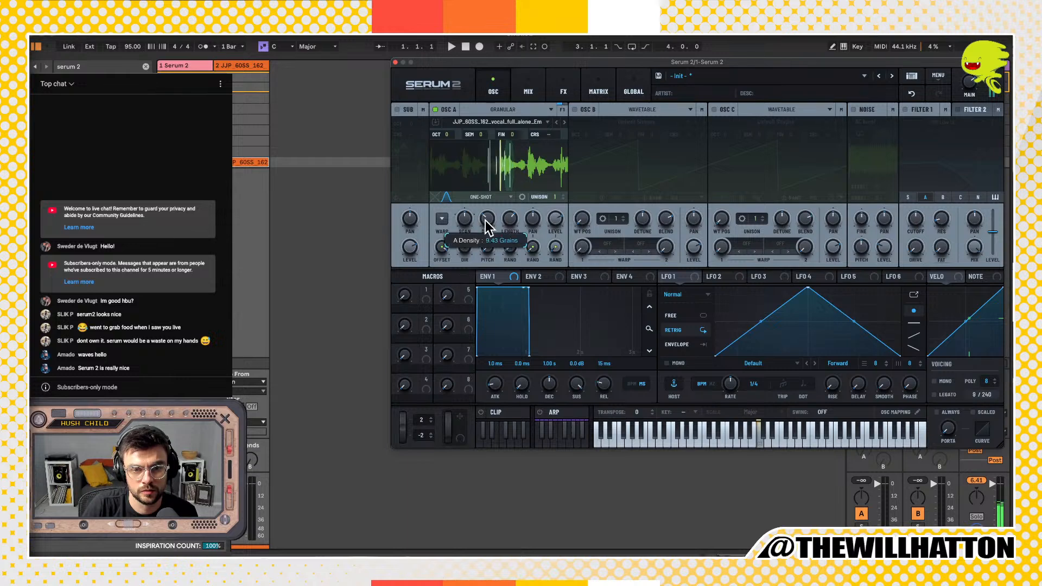
# Step: Adjust oscillator A's grain density and length, and restrict playback to a short section before the vocal sample's middle
pyautogui.moveTo(485, 220); pyautogui.dragTo(513, 210)
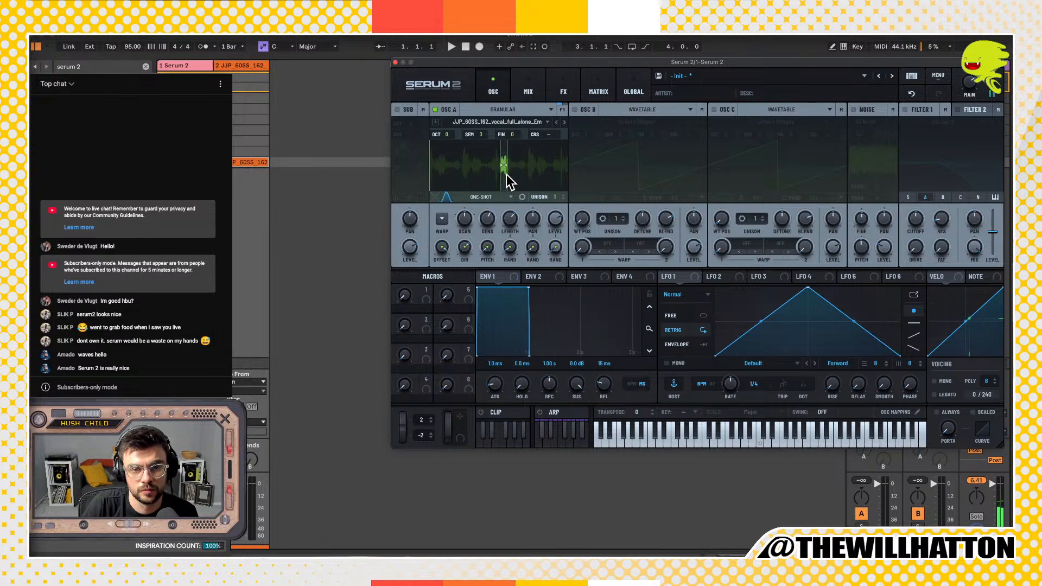
pyautogui.moveTo(517, 220); pyautogui.dragTo(512, 266)
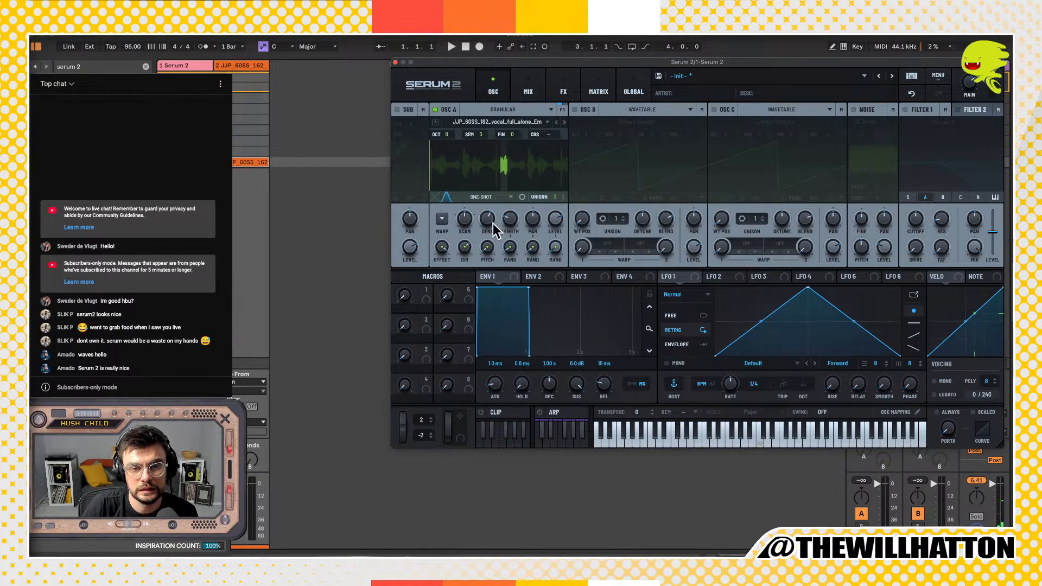
pyautogui.moveTo(440, 290); pyautogui.dragTo(441, 315)
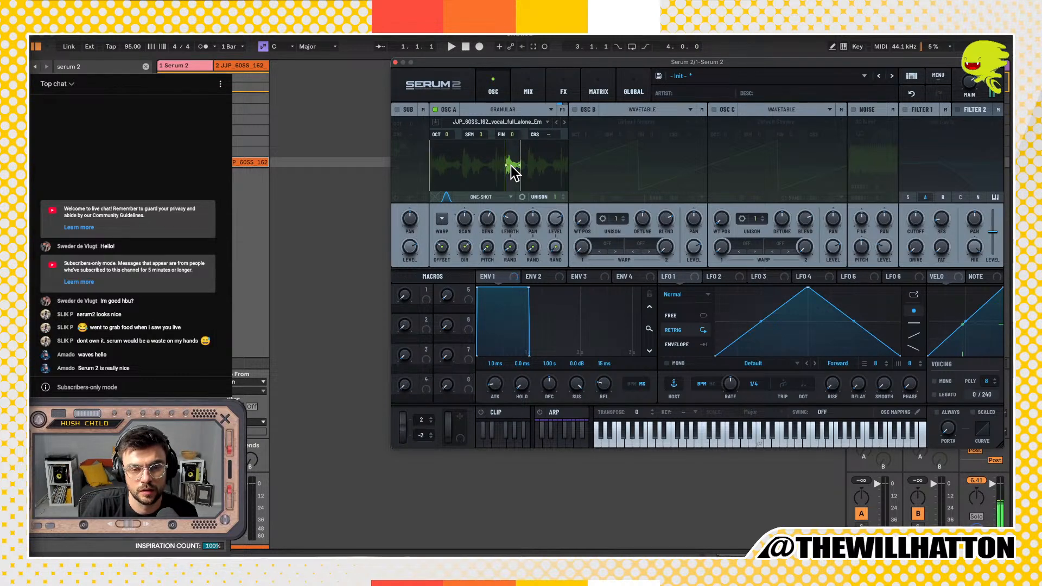
pyautogui.moveTo(465, 178)
pyautogui.mouseDown()
pyautogui.moveTo(438, 178)
pyautogui.moveTo(487, 168)
pyautogui.mouseUp()
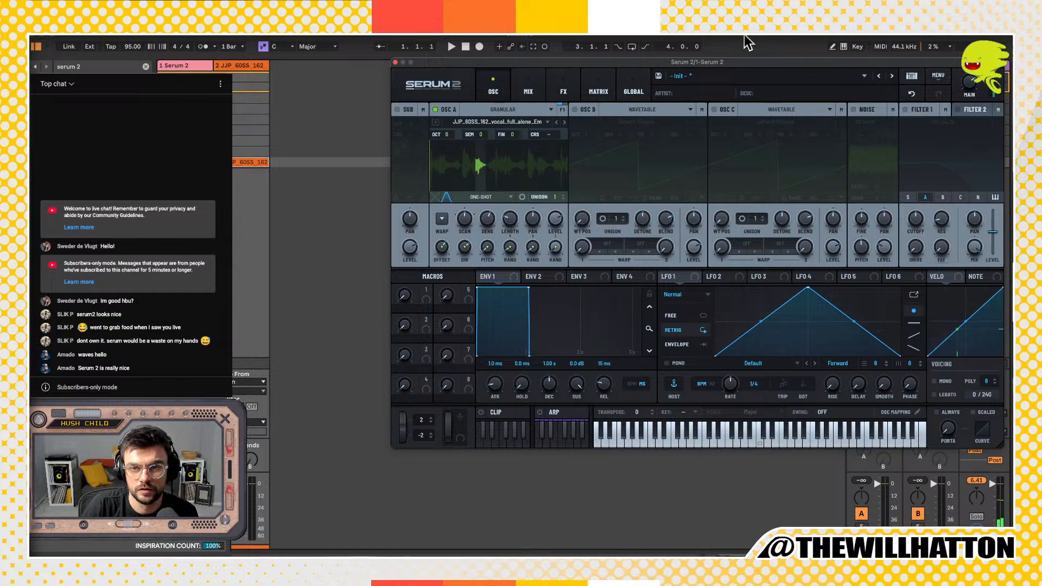
pyautogui.press('super+Tab')
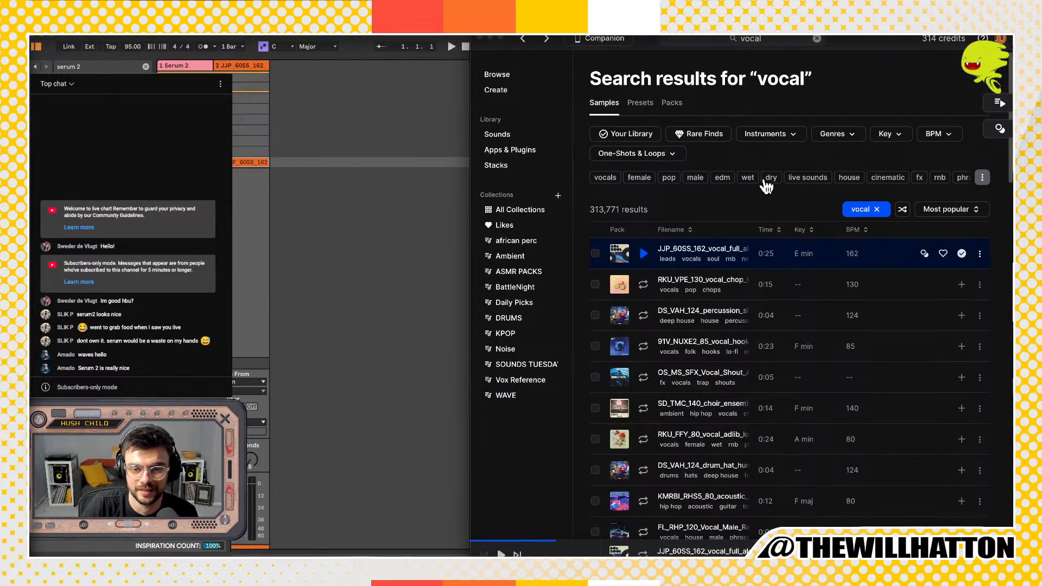
pyautogui.click(320, 271)
pyautogui.click(513, 109)
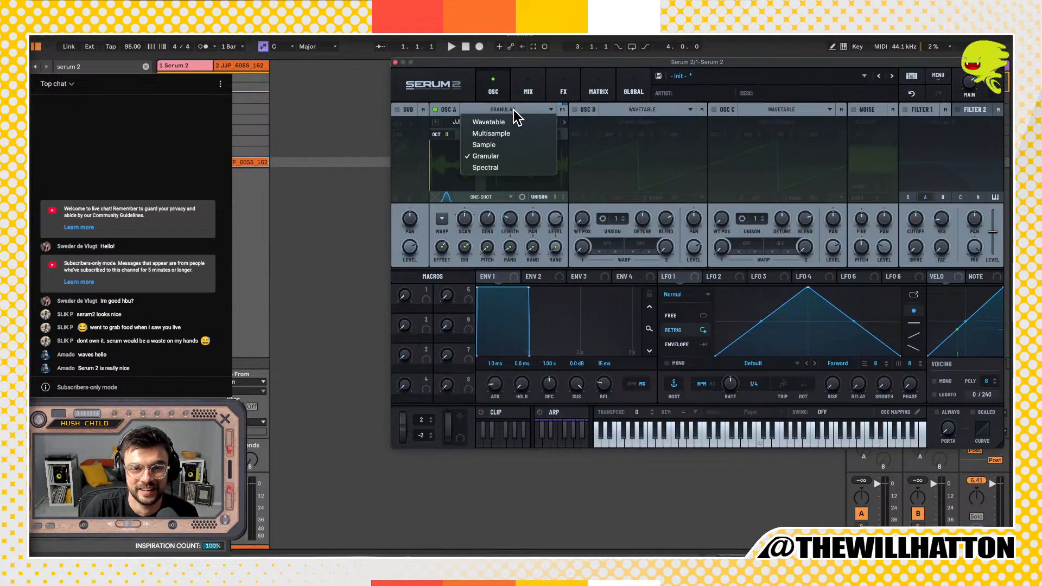
pyautogui.click(606, 157)
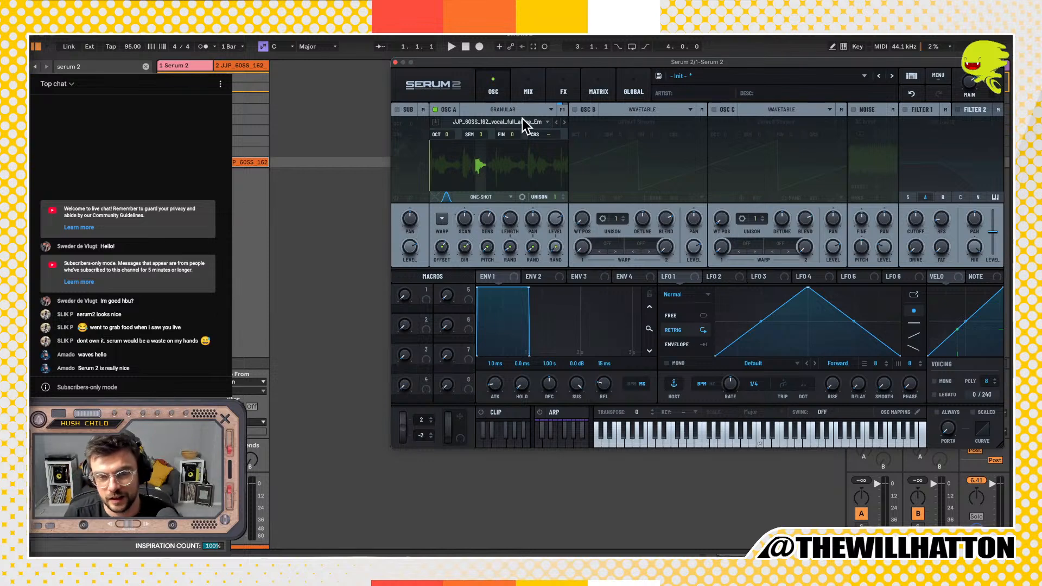
# Step: Change oscillator A's type from Granular to Spectral, keeping the vocal sample loaded
pyautogui.click(492, 109)
pyautogui.click(494, 169)
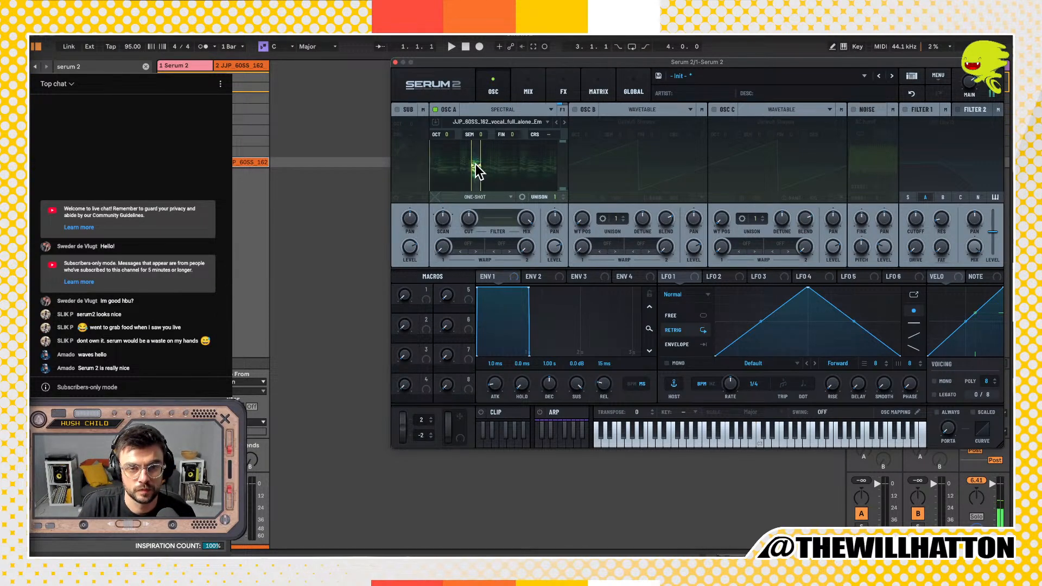
# Step: Reset the synth to the init preset and set oscillator A's type to Spectral
pyautogui.click(927, 76)
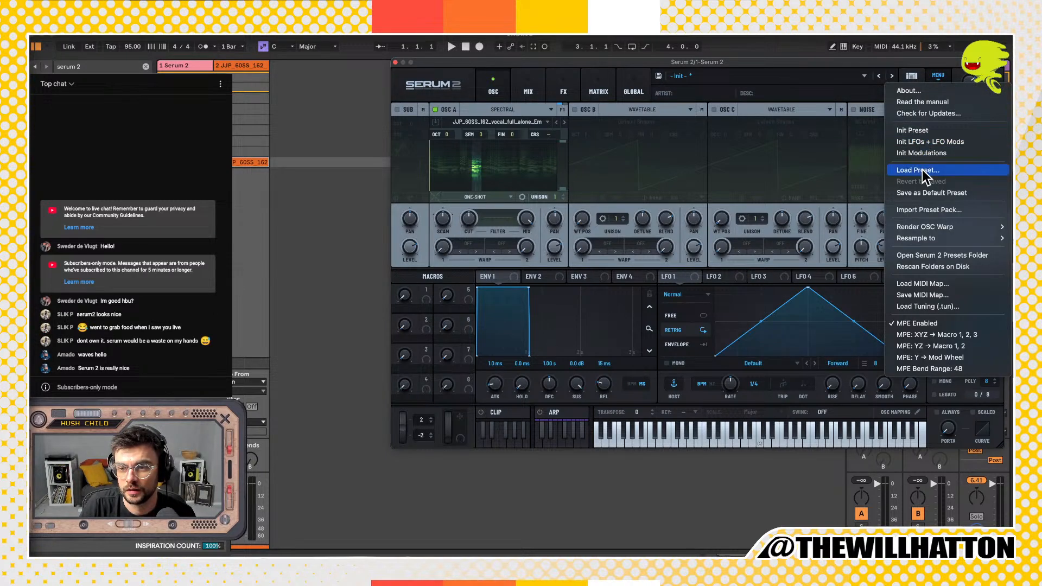
pyautogui.click(920, 132)
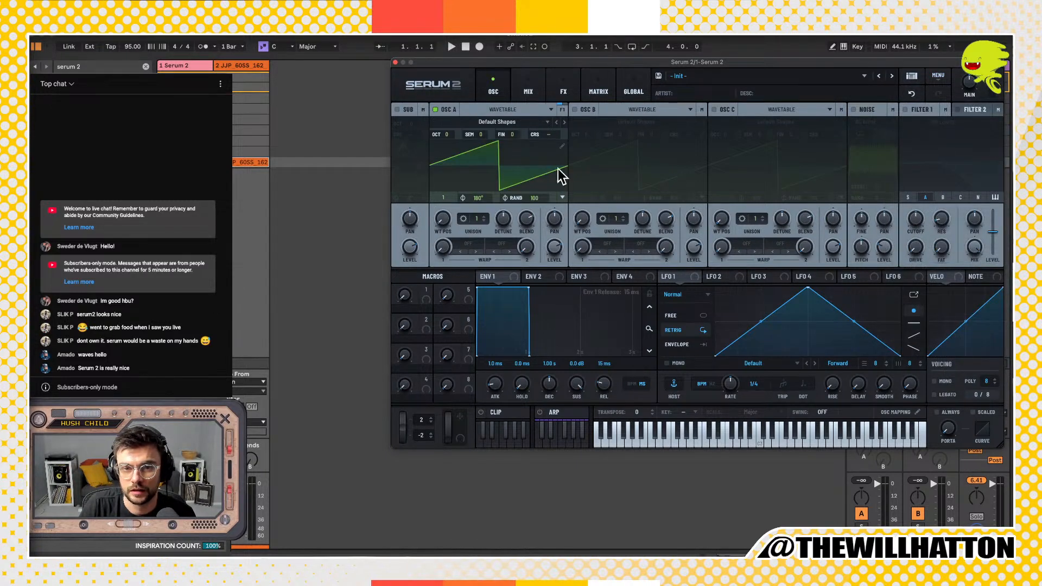
pyautogui.click(516, 119)
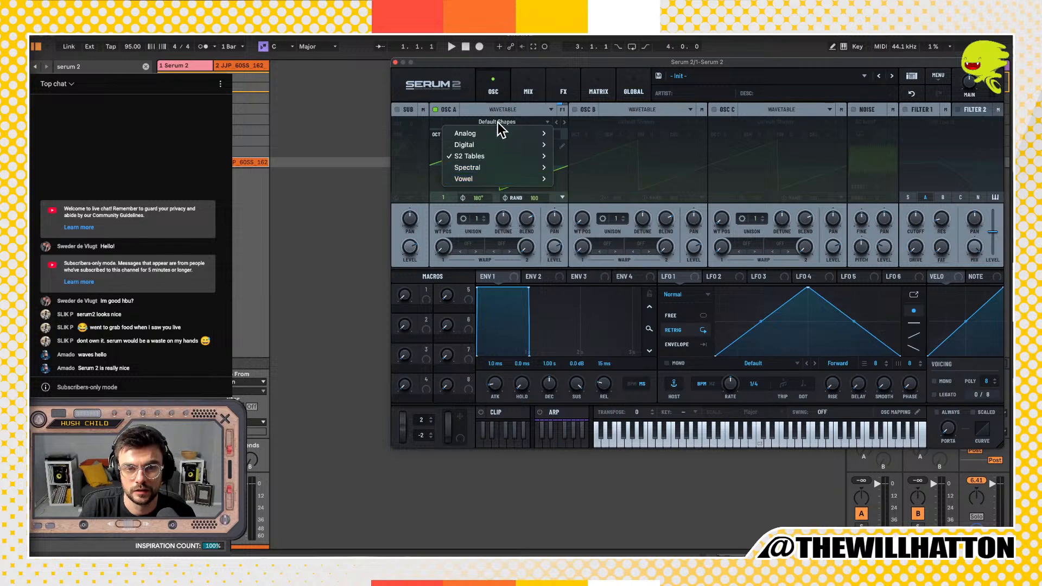
pyautogui.click(497, 109)
pyautogui.click(491, 169)
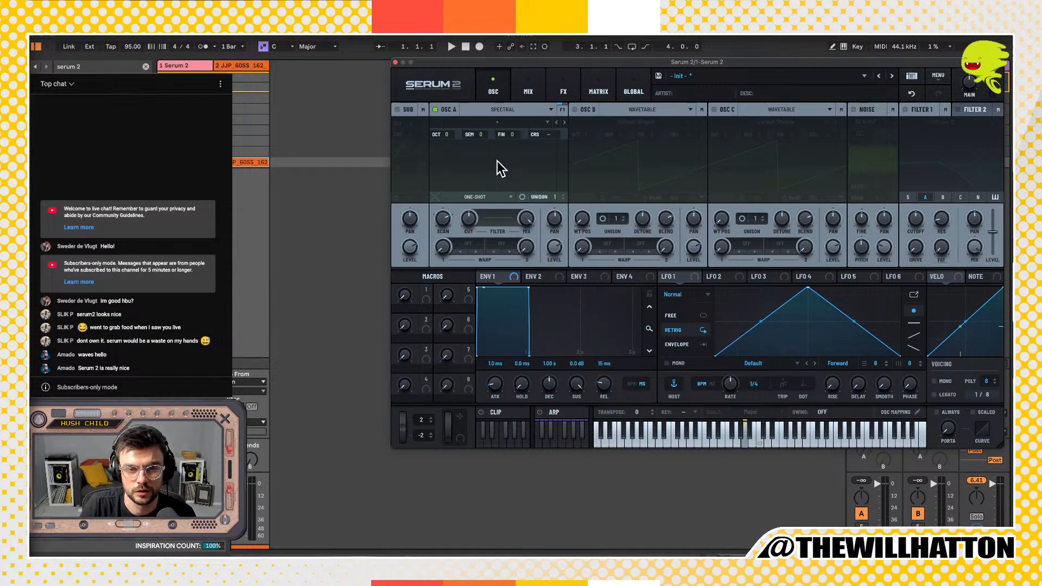
pyautogui.press('super+Tab')
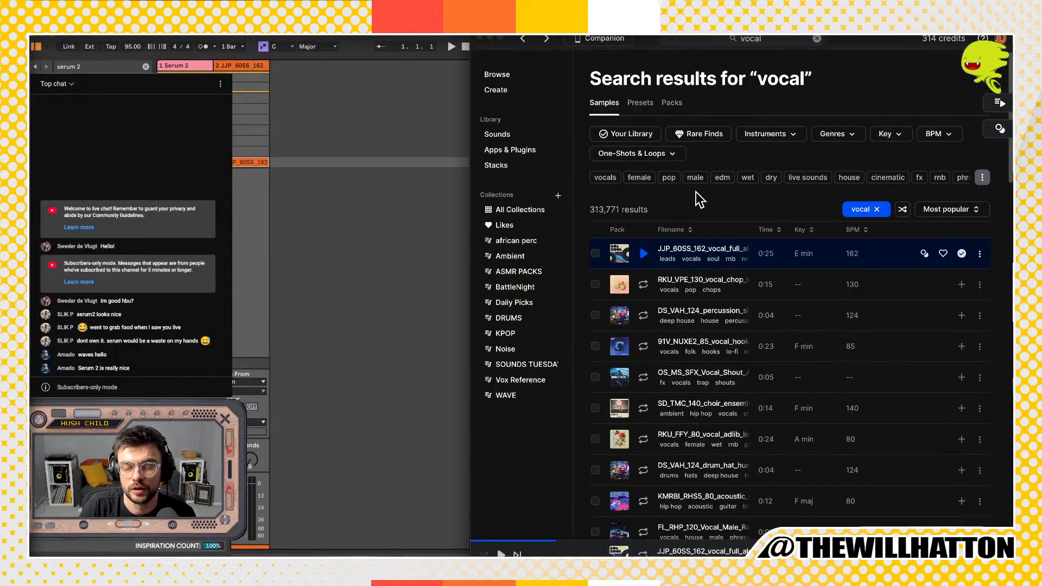
pyautogui.click(758, 40)
pyautogui.click(409, 156)
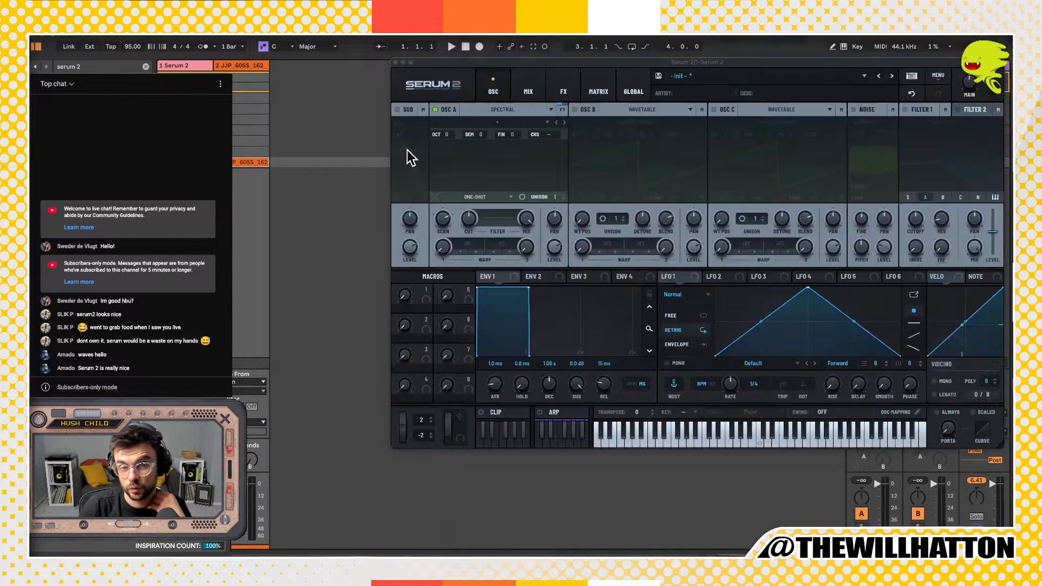
# Step: Load the factory Soundscape preset SC - Dark Waterphone
pyautogui.click(688, 74)
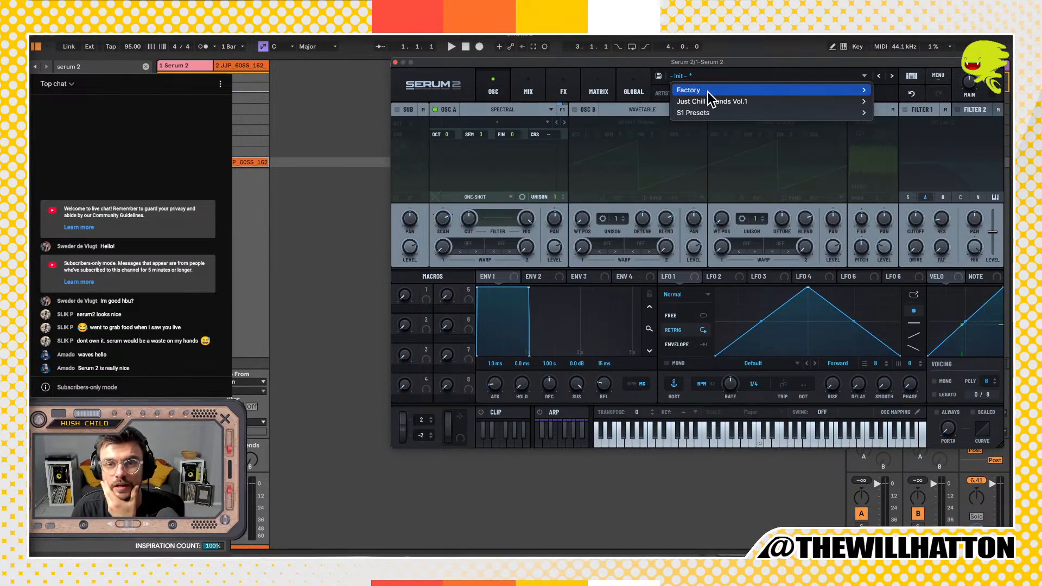
pyautogui.moveTo(708, 89)
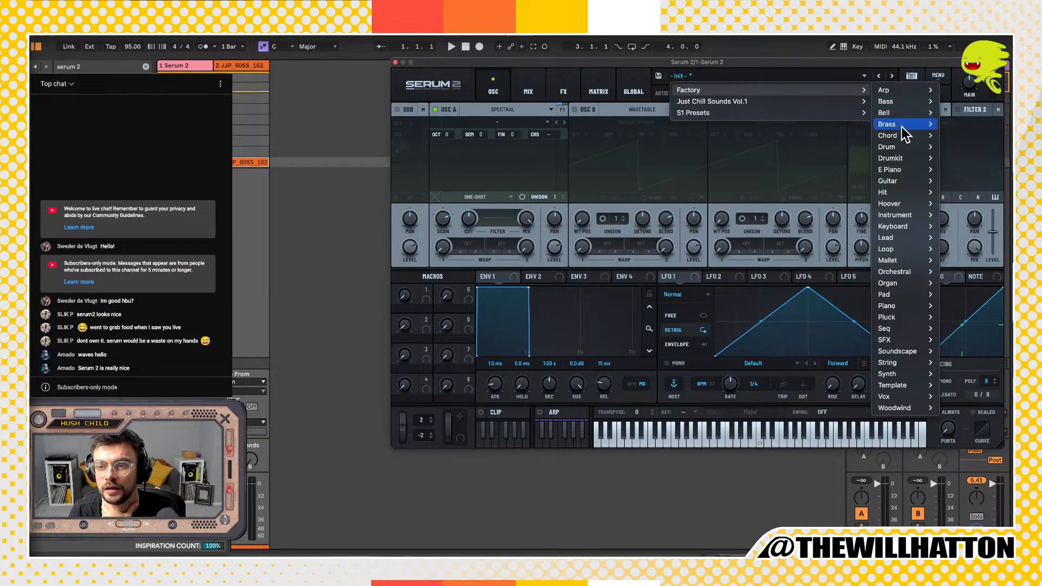
pyautogui.moveTo(900, 136)
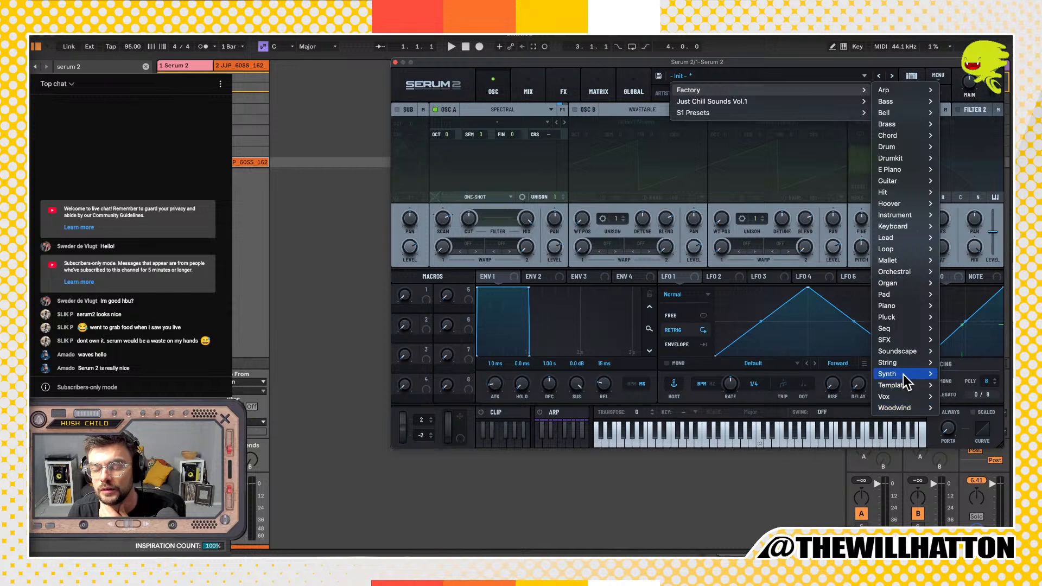
pyautogui.moveTo(901, 347)
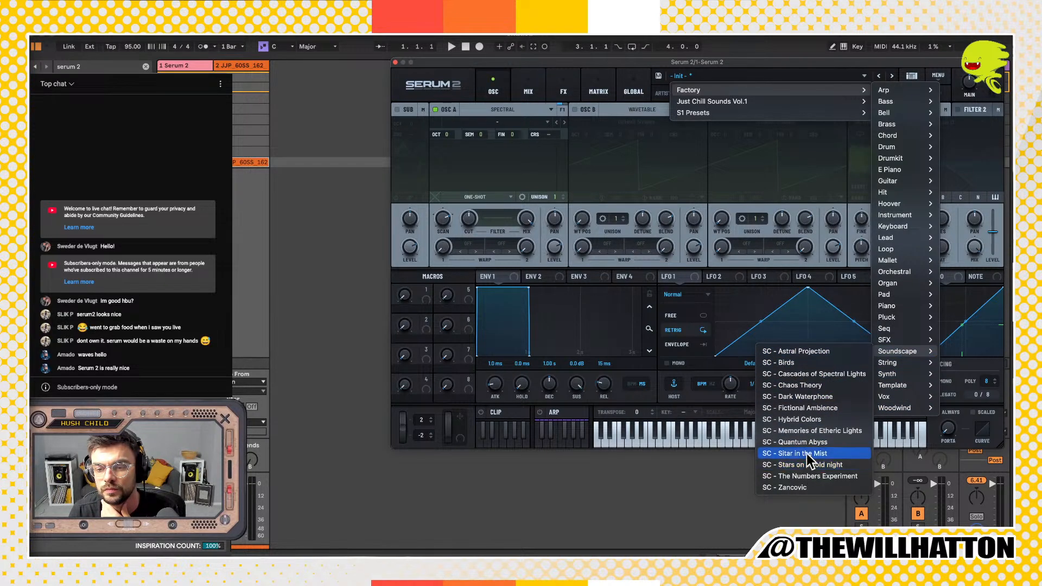
pyautogui.click(814, 401)
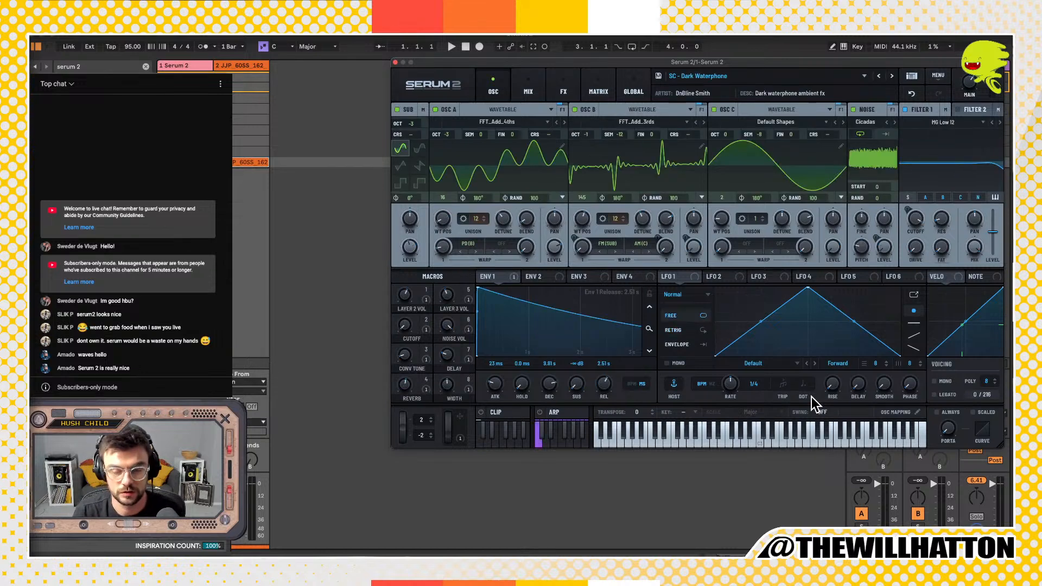
# Step: Step through the factory Loop presets and load LOOP - Balcan Trap
pyautogui.click(744, 77)
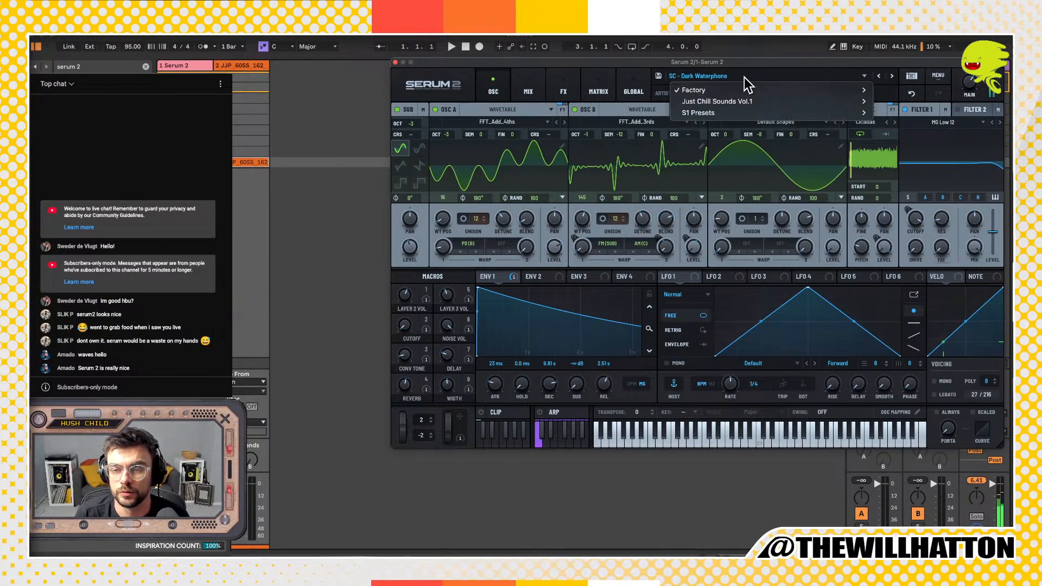
pyautogui.moveTo(748, 92)
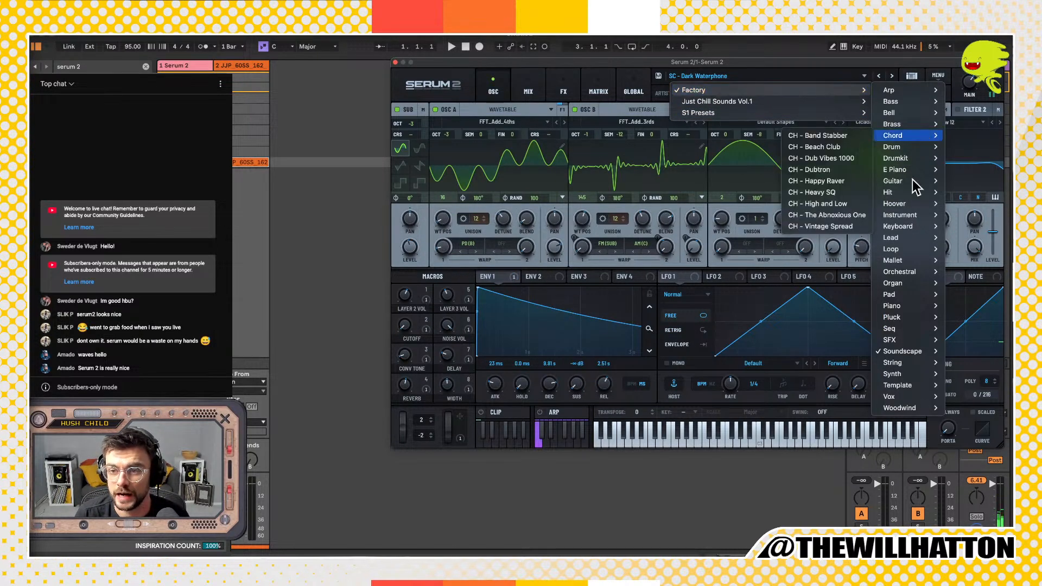
pyautogui.moveTo(907, 216)
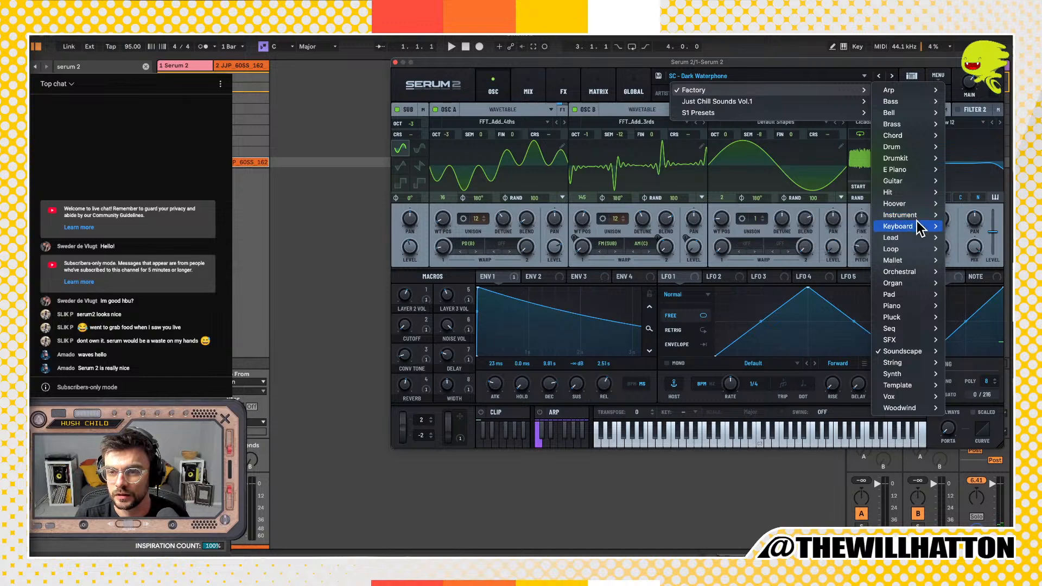
pyautogui.moveTo(906, 249)
pyautogui.click(851, 260)
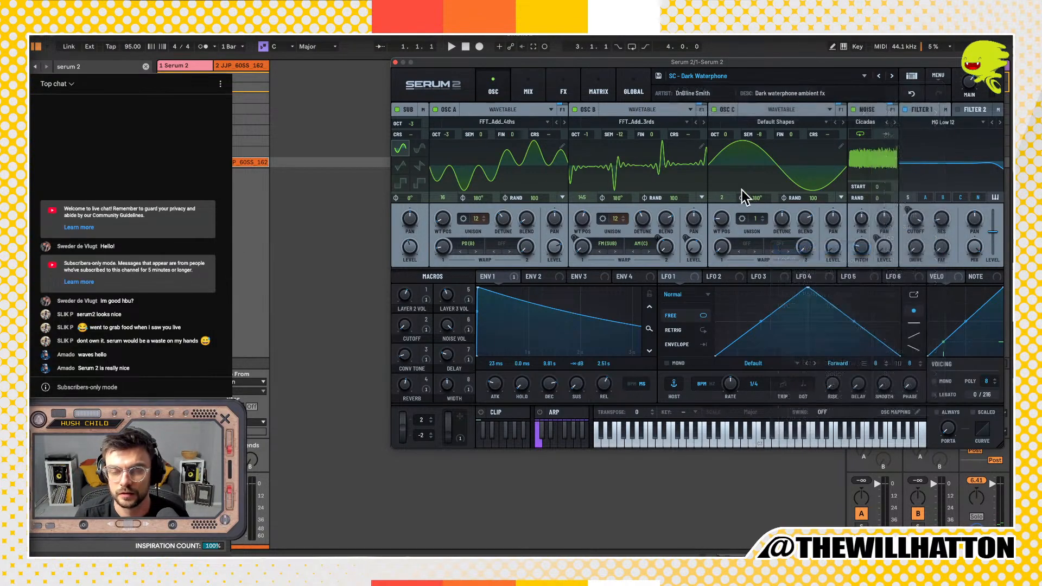
pyautogui.click(891, 75)
pyautogui.click(890, 76)
pyautogui.click(890, 75)
pyautogui.click(890, 75)
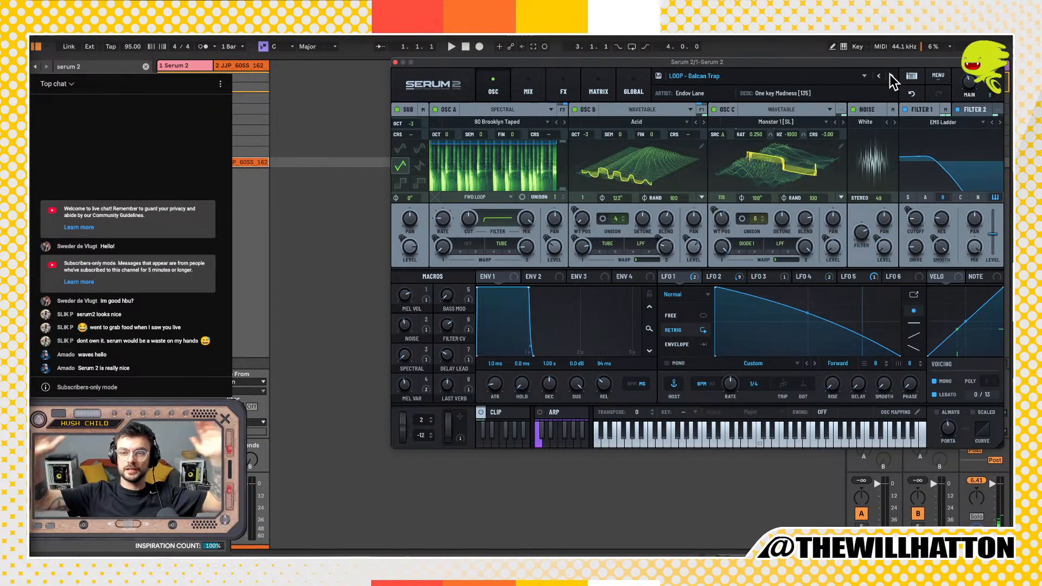
# Step: Switch to Splice, search for "lofi" samples, and filter the results to drum loops
pyautogui.moveTo(800, 64); pyautogui.dragTo(679, 72)
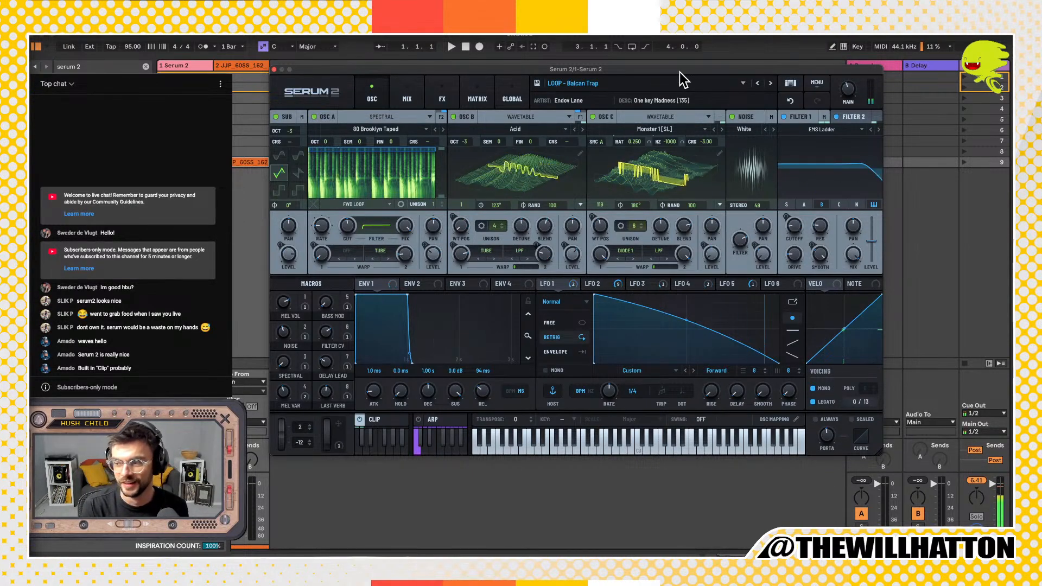
pyautogui.press('super+Tab')
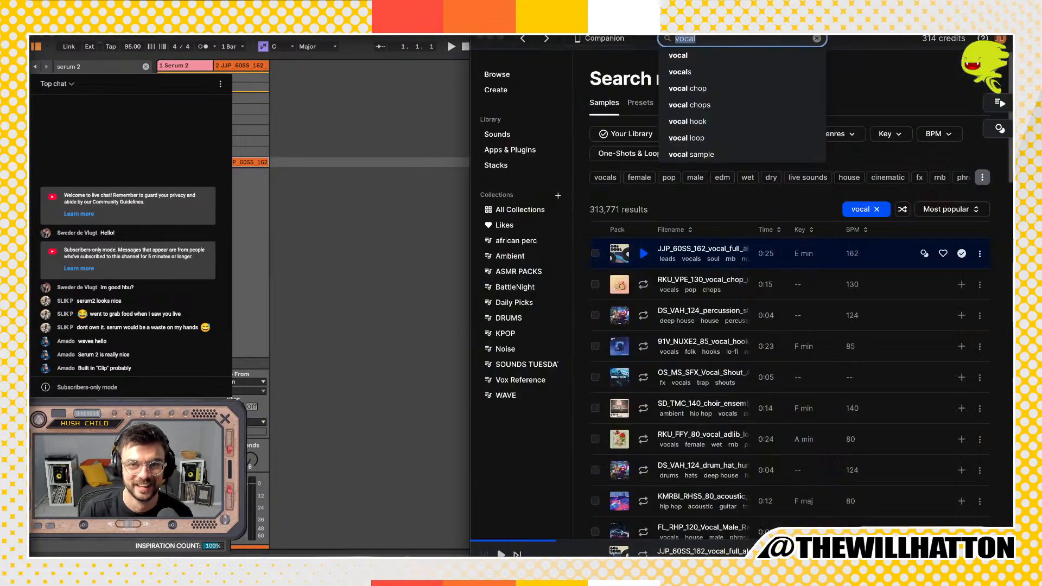
pyautogui.write('lofi')
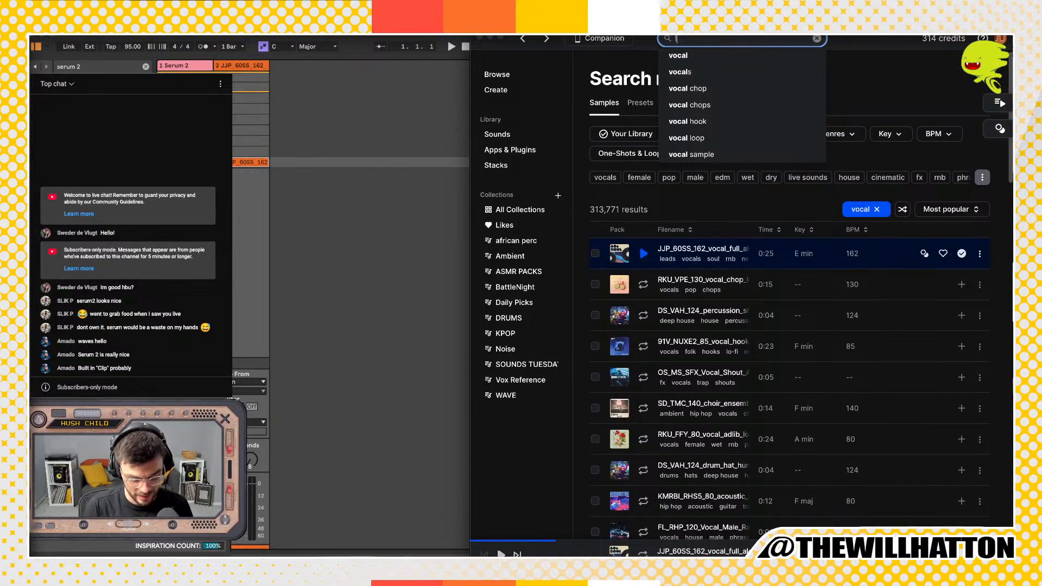
pyautogui.press('Return')
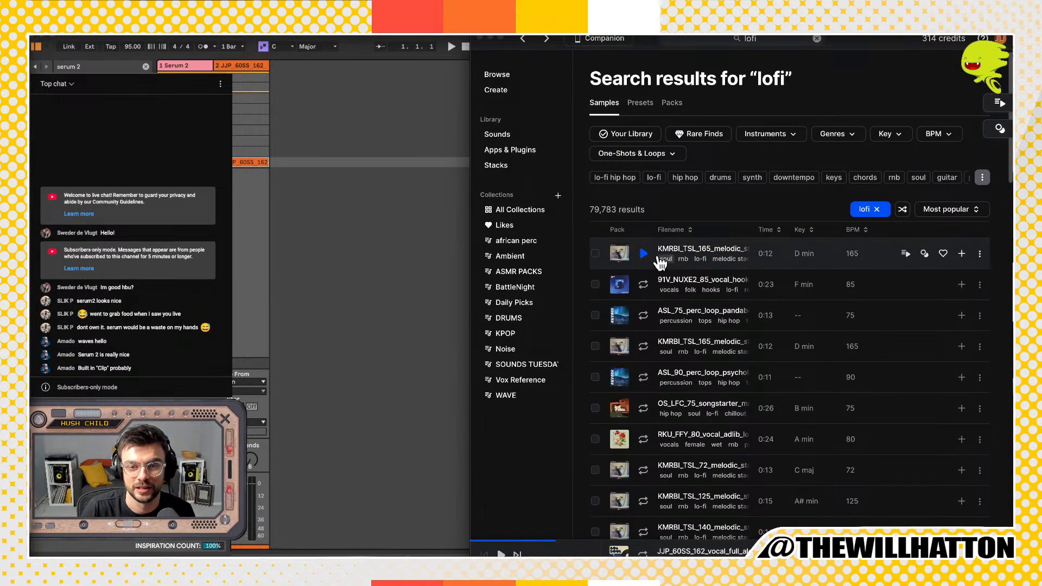
pyautogui.click(644, 253)
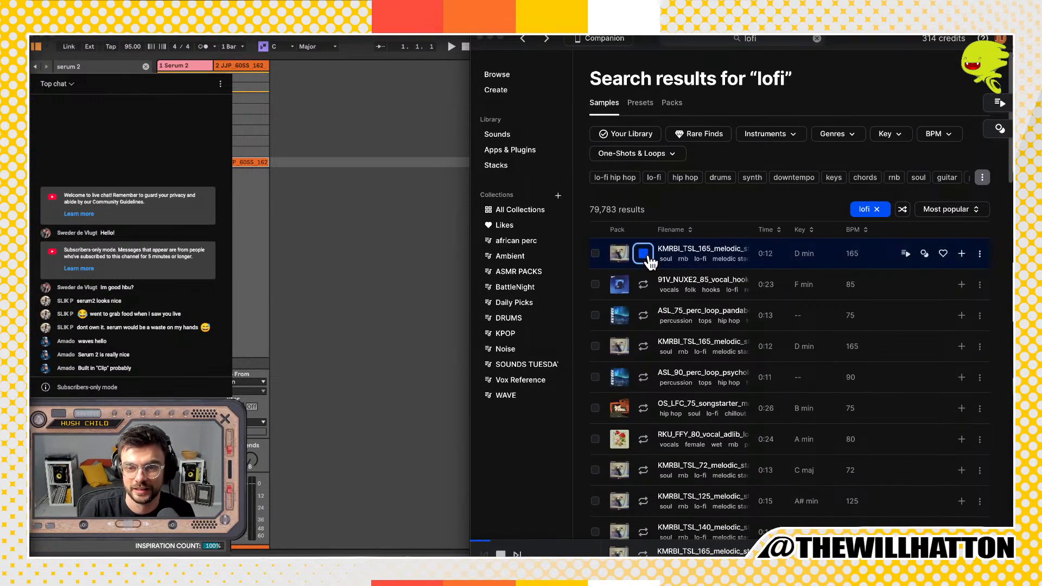
pyautogui.click(631, 157)
pyautogui.click(624, 183)
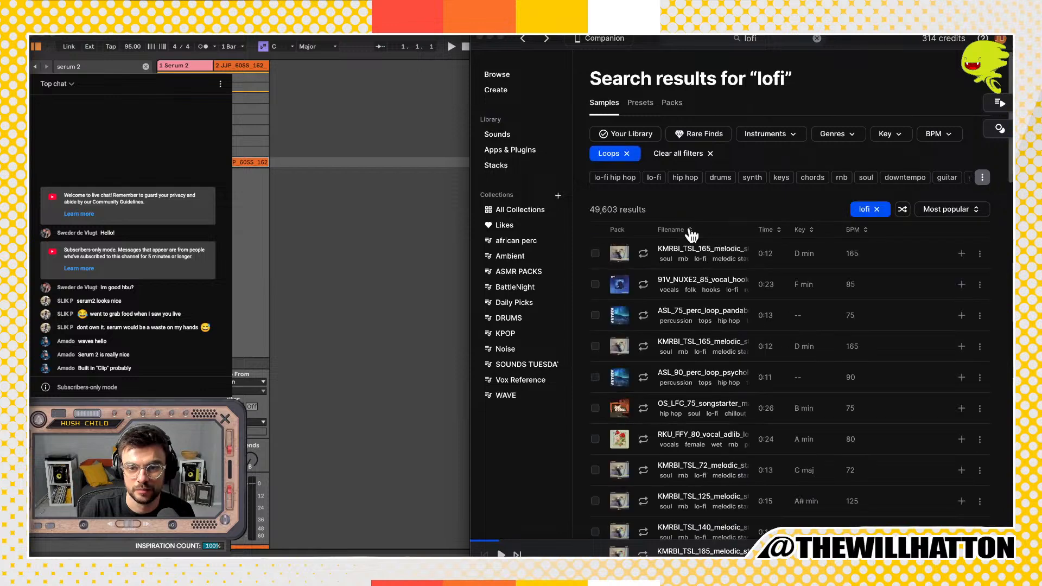
pyautogui.click(643, 255)
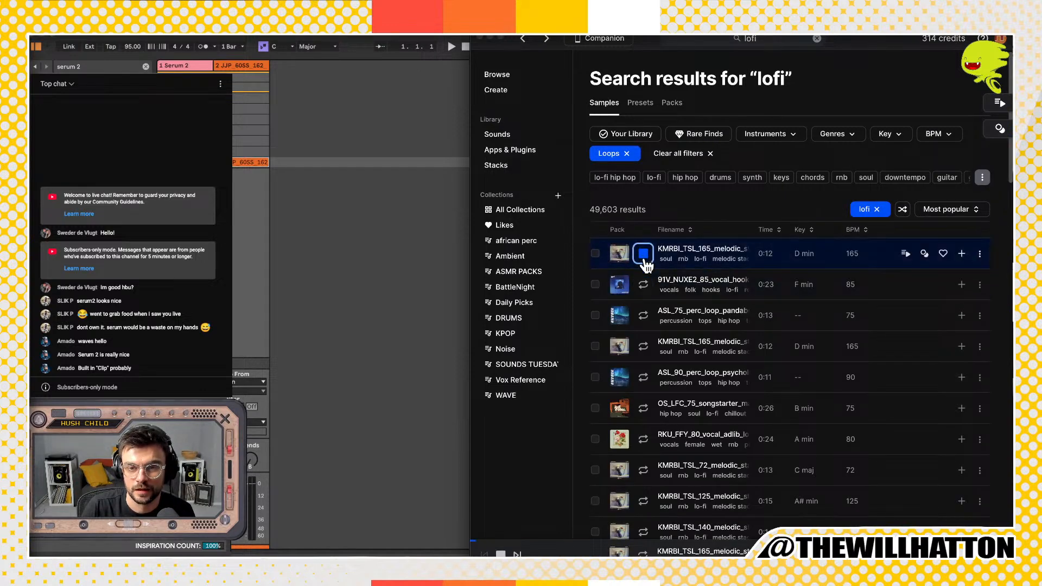
pyautogui.click(643, 254)
pyautogui.click(720, 179)
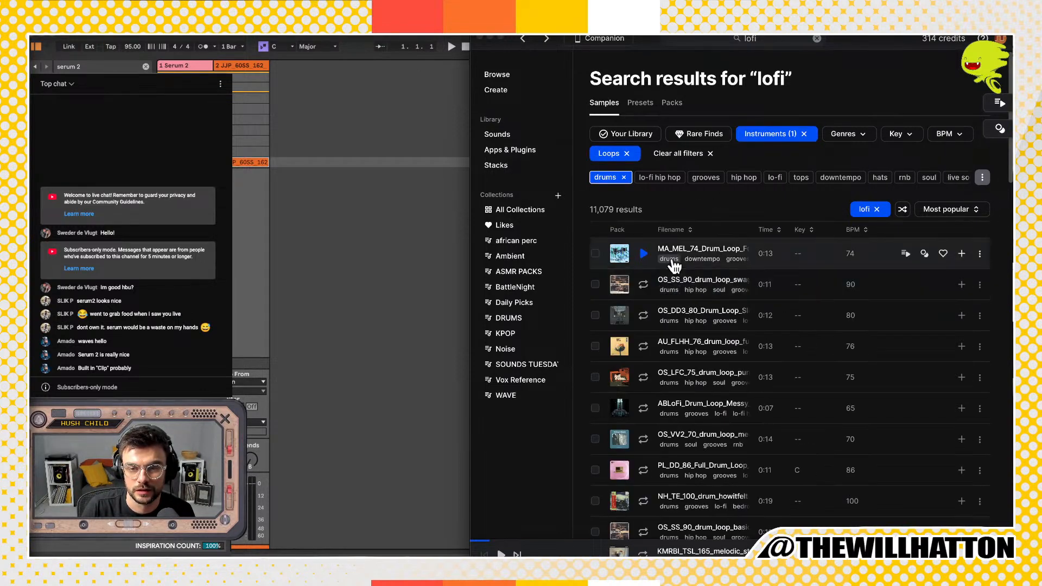
# Step: Audition several lofi drum loops and download the 75 BPM OS_LFC_75 drum loop
pyautogui.click(643, 254)
pyautogui.click(643, 269)
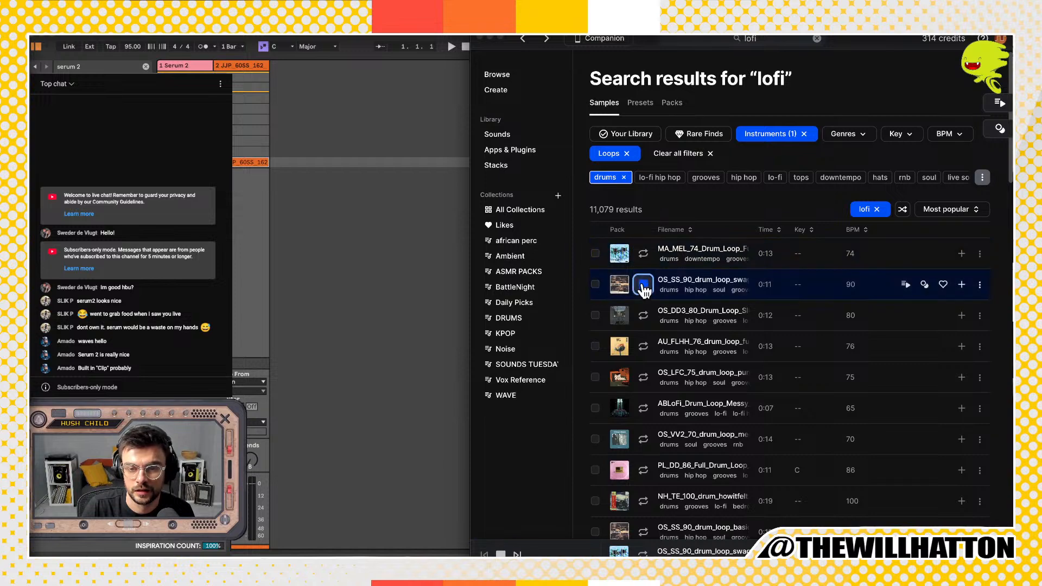
pyautogui.click(643, 315)
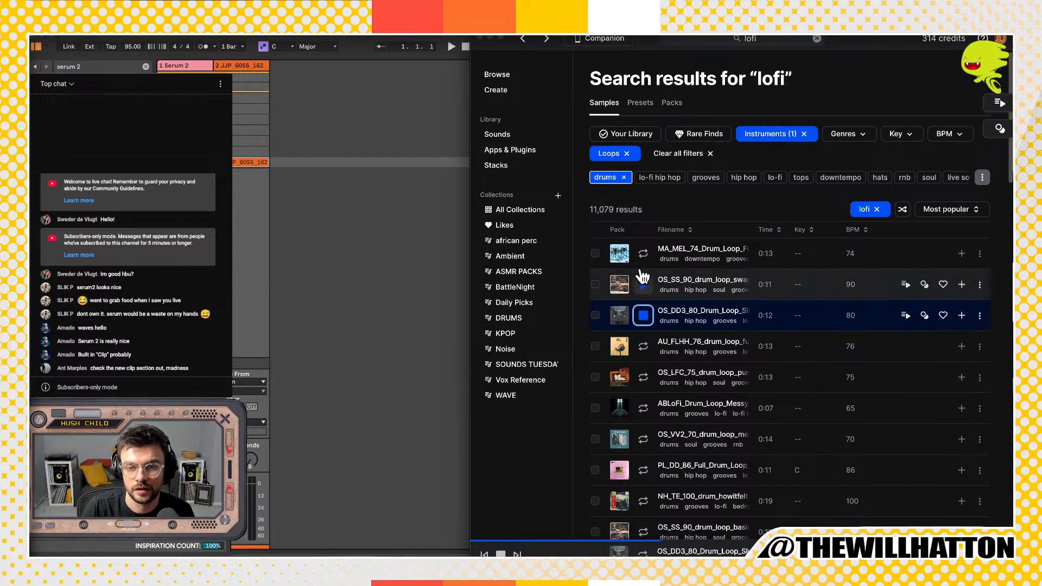
pyautogui.click(642, 254)
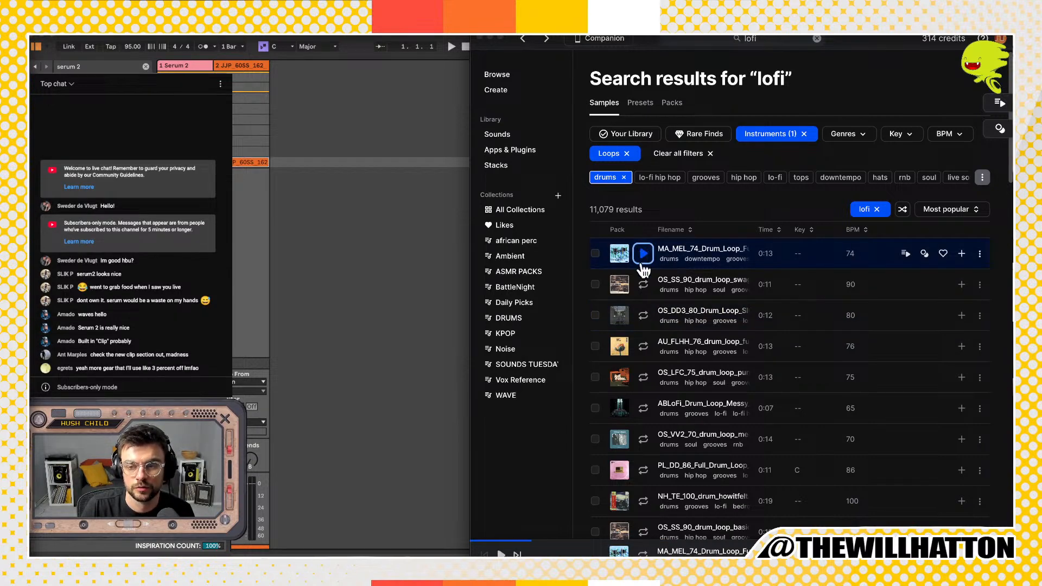
pyautogui.click(643, 377)
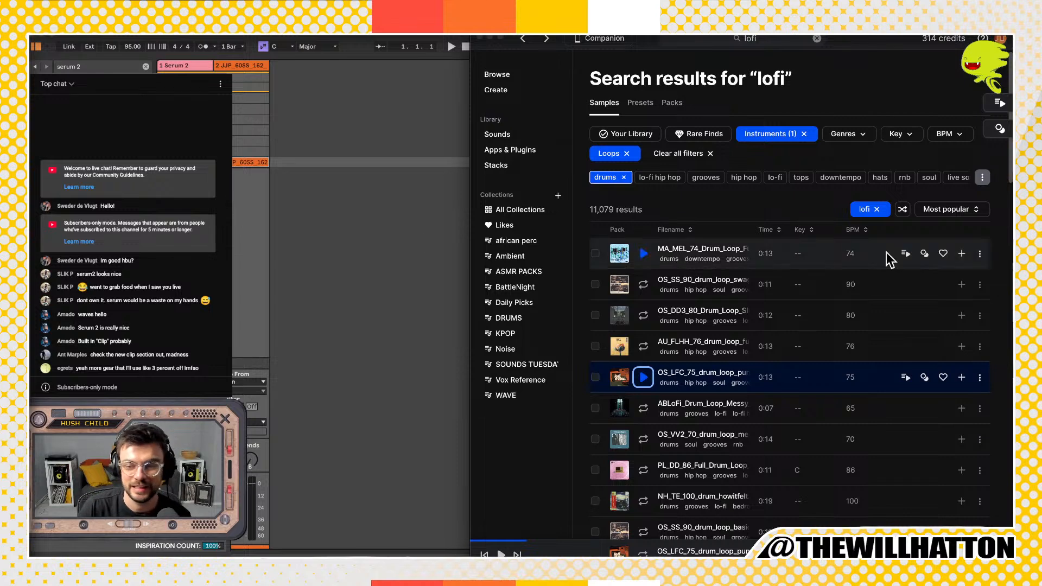
pyautogui.click(961, 377)
# Step: Return to Serum 2 and replace the Balcan Trap preset with the init preset
pyautogui.click(393, 262)
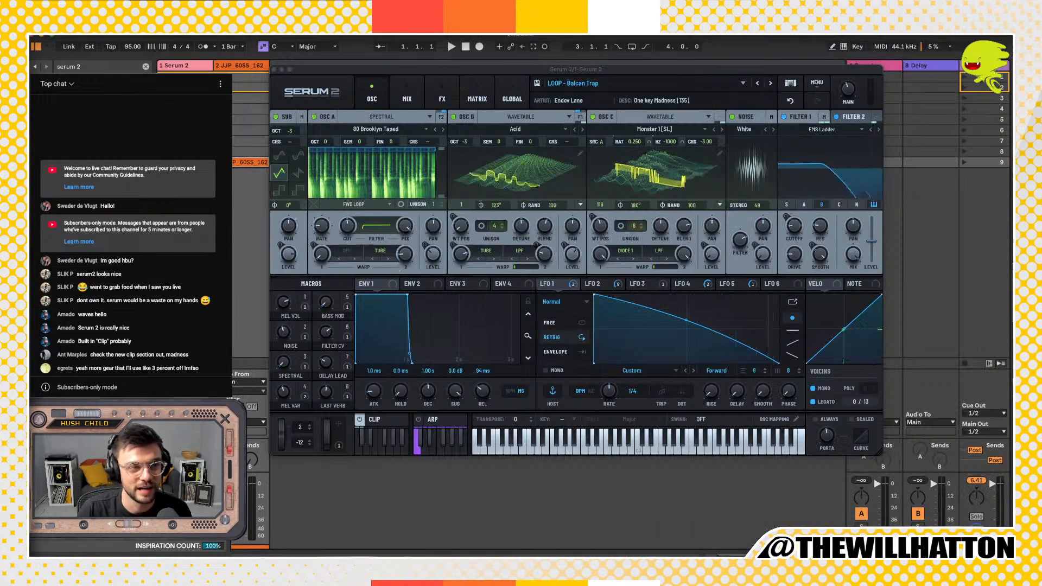
pyautogui.press('super+Tab')
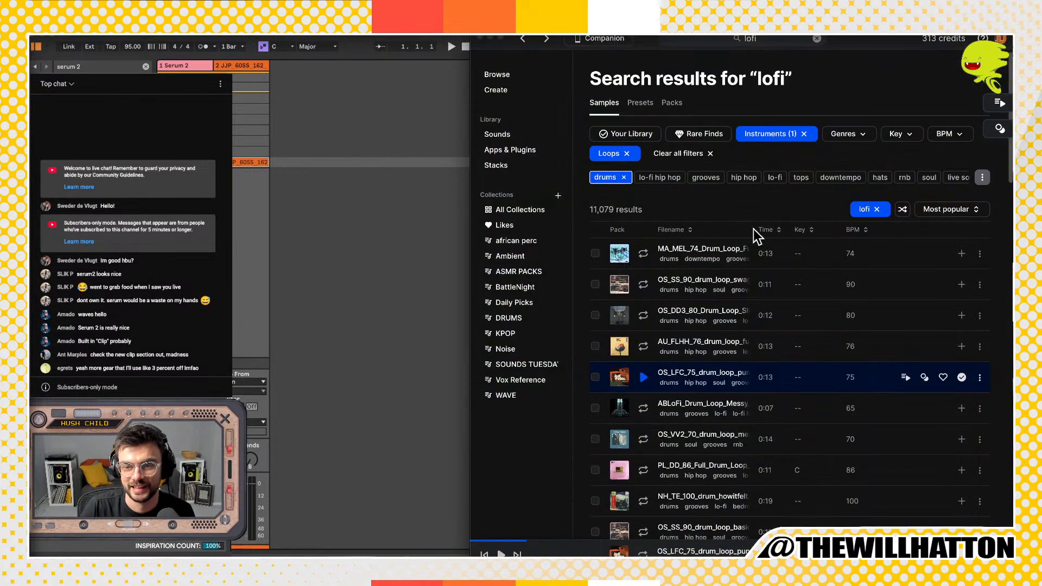
pyautogui.click(386, 254)
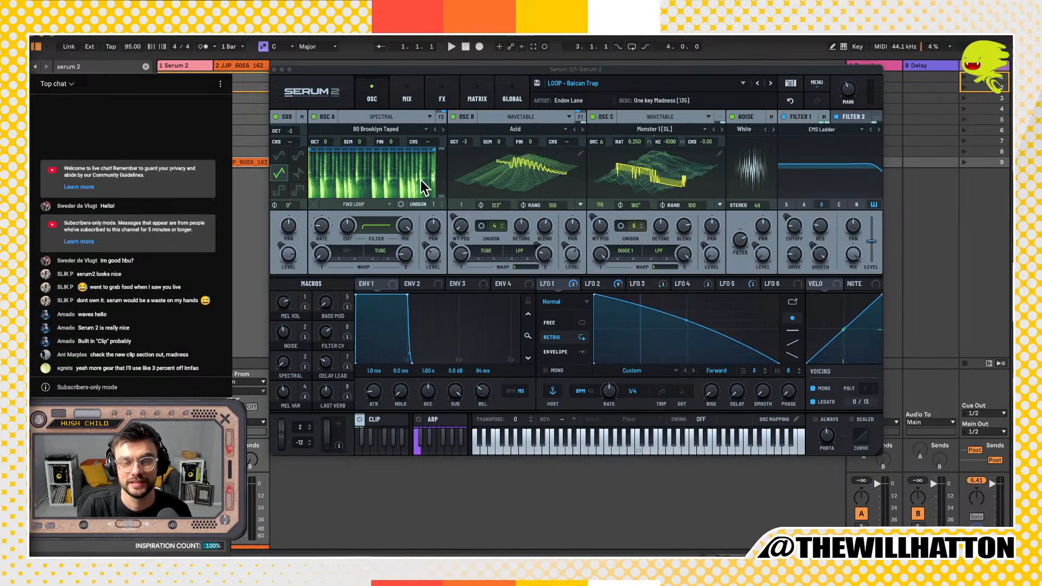
pyautogui.click(581, 84)
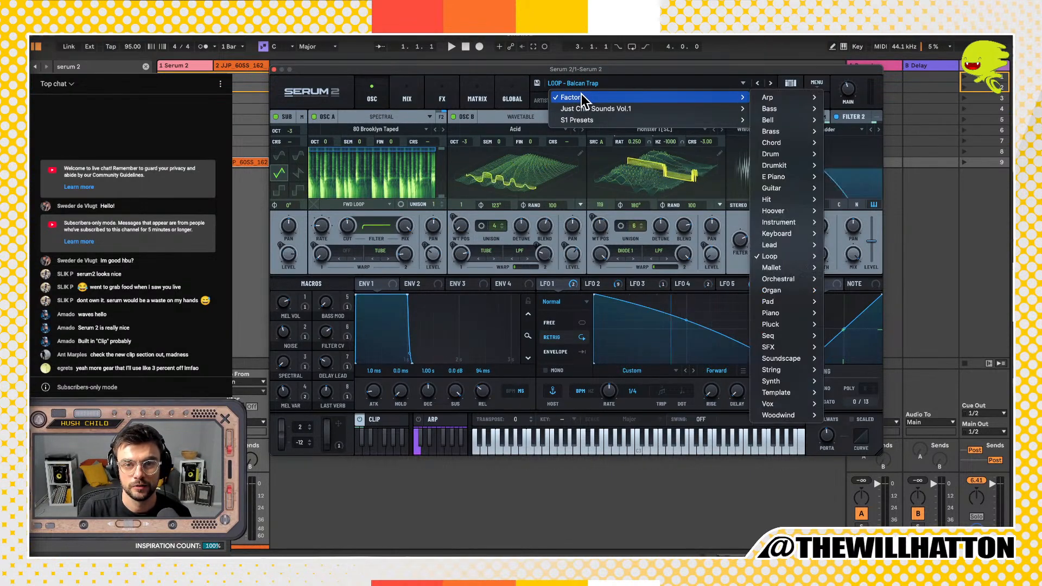
pyautogui.click(791, 86)
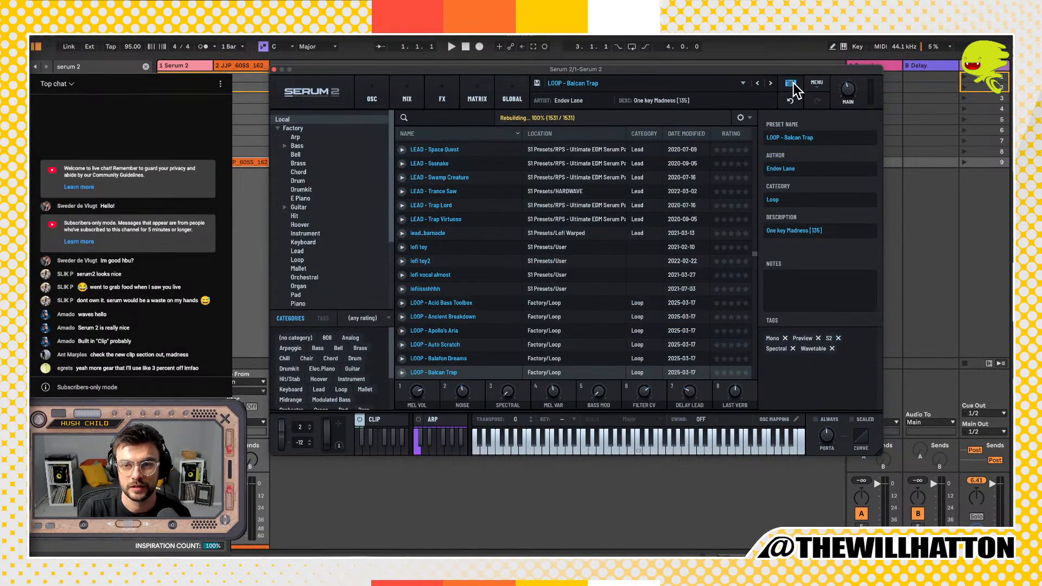
pyautogui.click(816, 85)
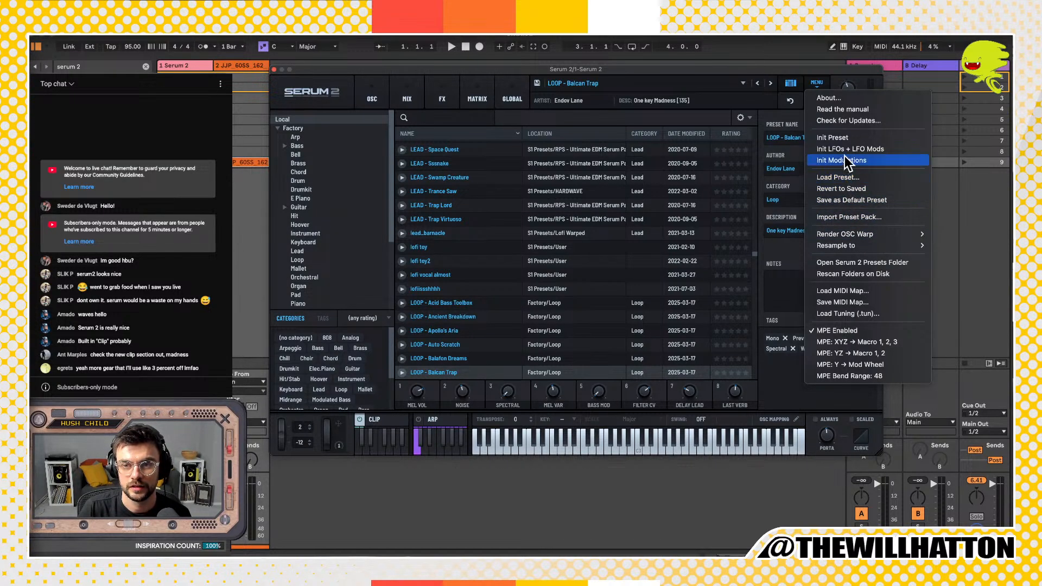
pyautogui.click(846, 137)
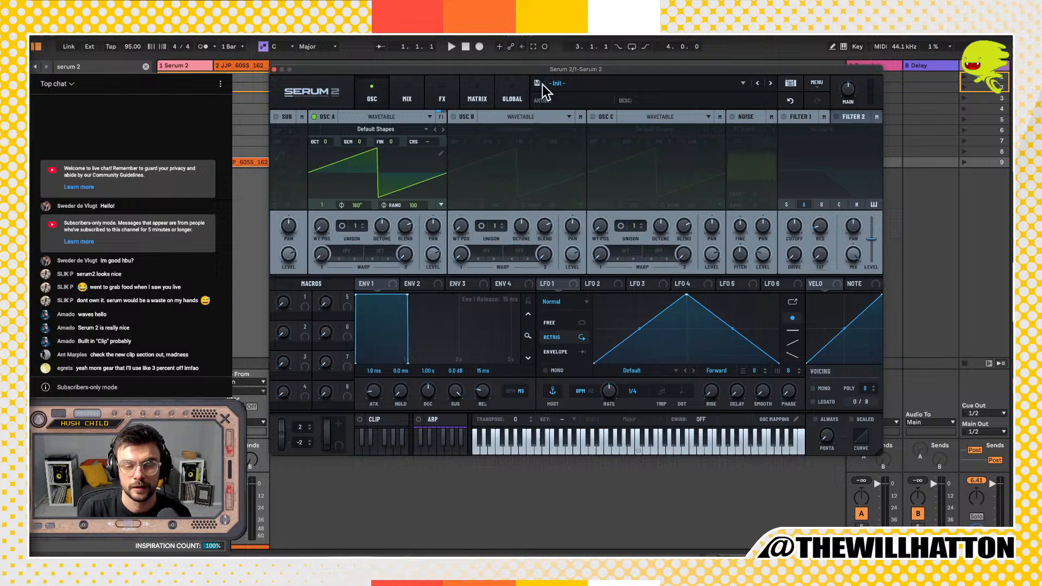
# Step: Add a Reverb module to the main effects chain
pyautogui.click(407, 98)
pyautogui.click(442, 99)
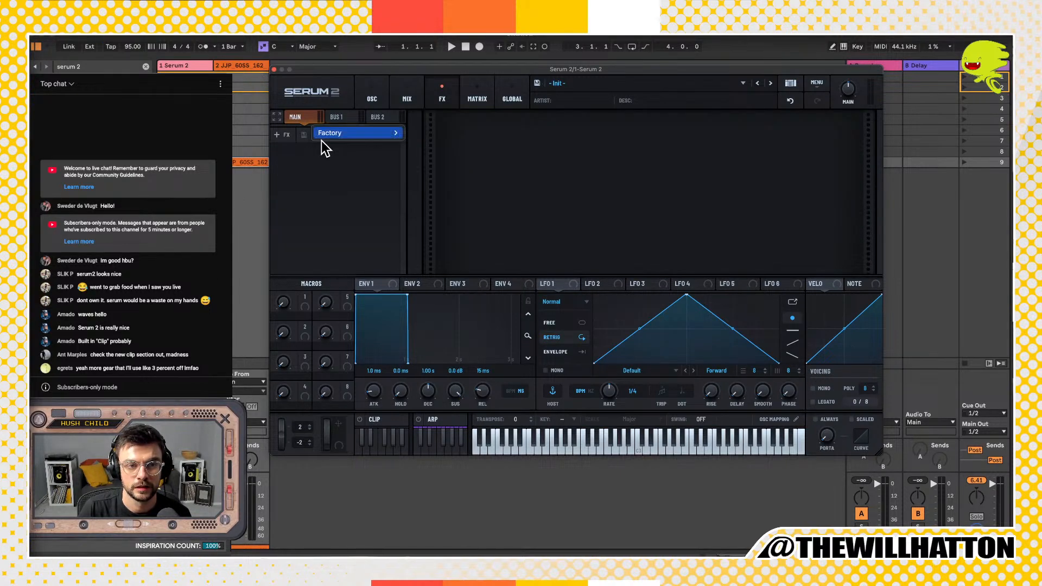
pyautogui.click(284, 136)
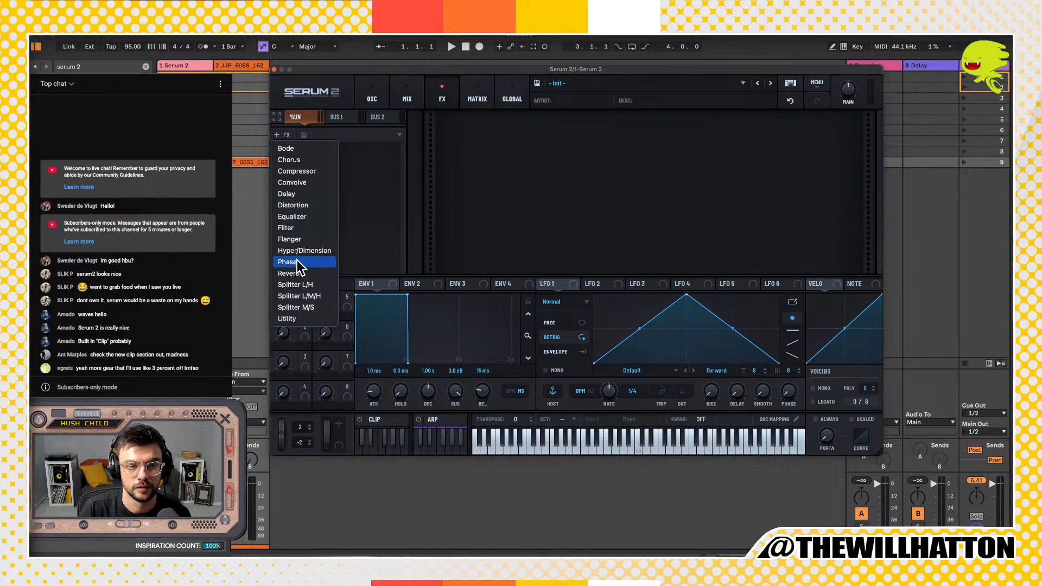
pyautogui.click(296, 273)
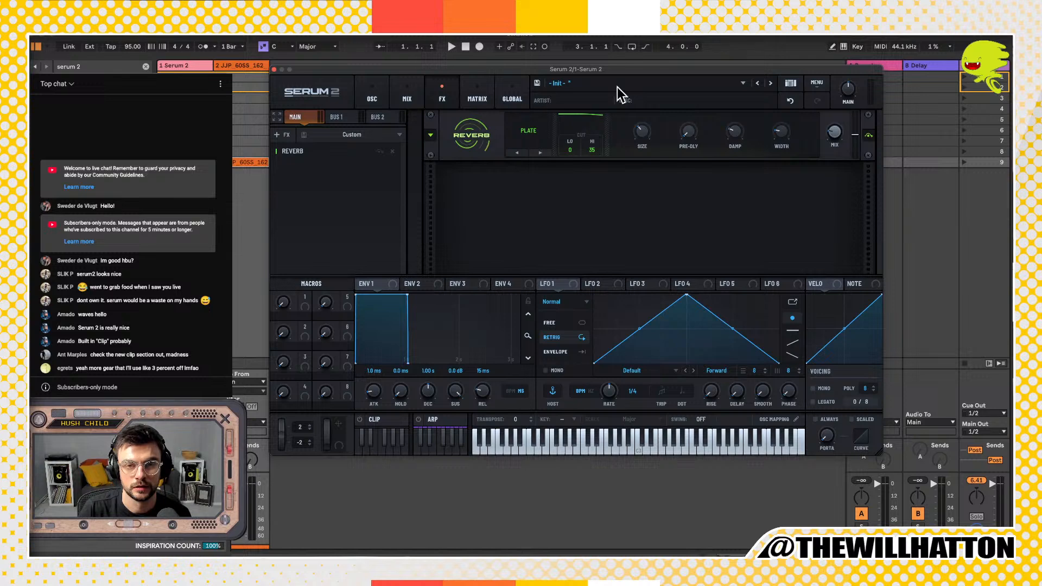
# Step: Load the Analog wavetable Basic Mini into oscillator A
pyautogui.click(373, 98)
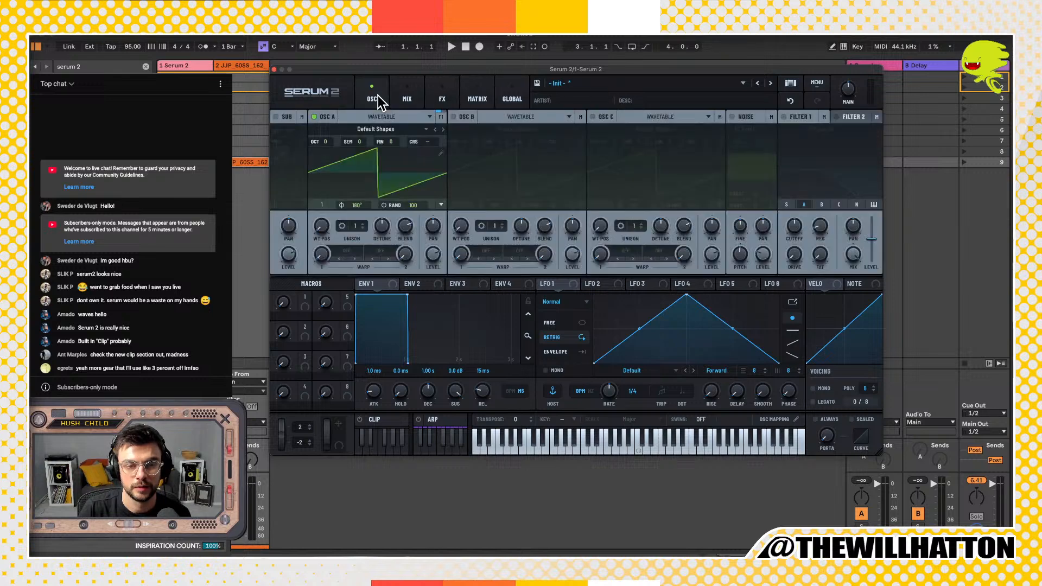
pyautogui.click(408, 128)
pyautogui.moveTo(412, 140)
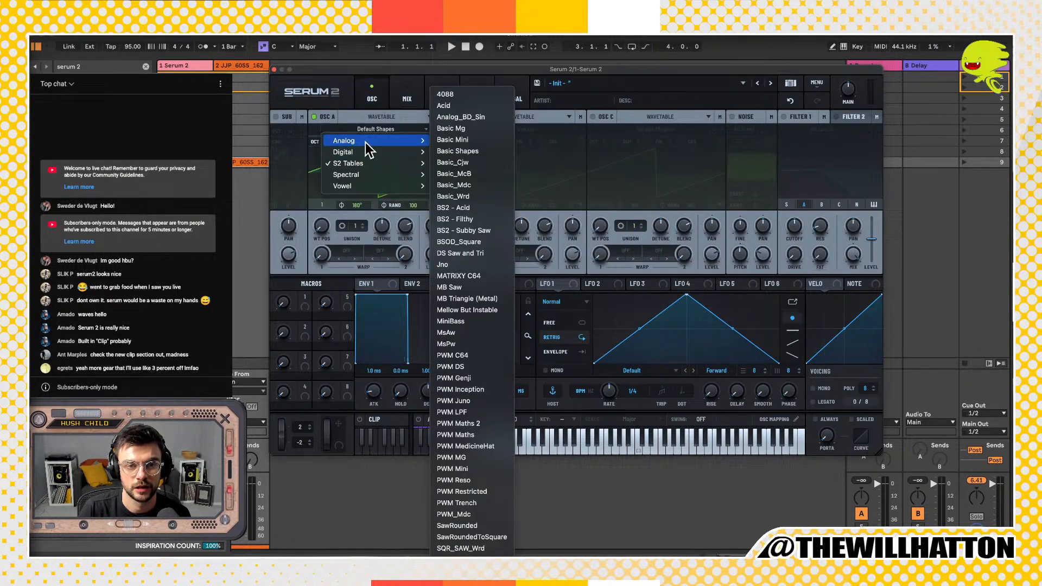
pyautogui.click(475, 136)
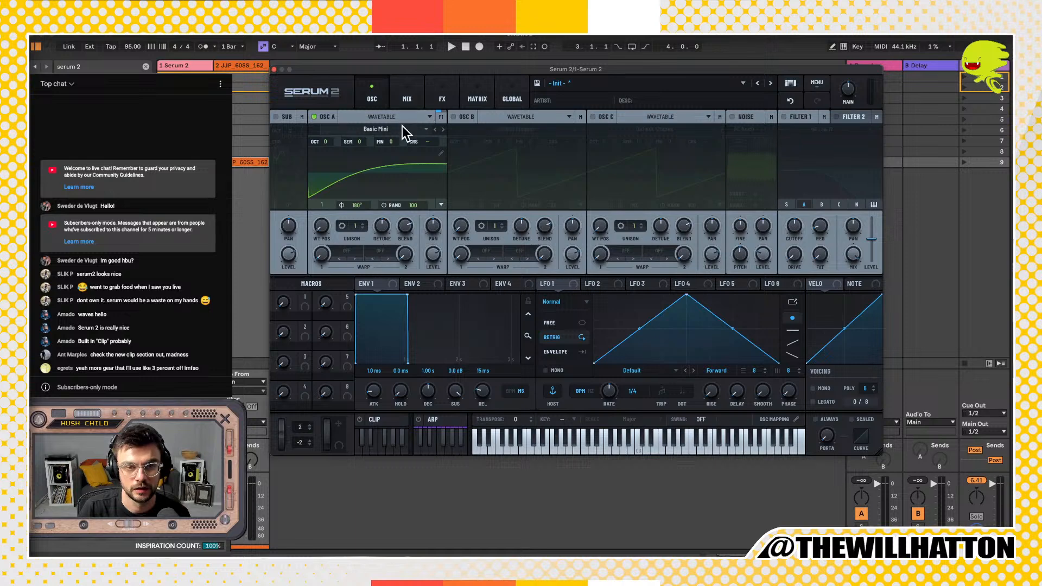
# Step: Raise oscillator A's wavetable position to frame 2 and adjust the reverb's wet mix
pyautogui.moveTo(323, 224); pyautogui.dragTo(347, 148)
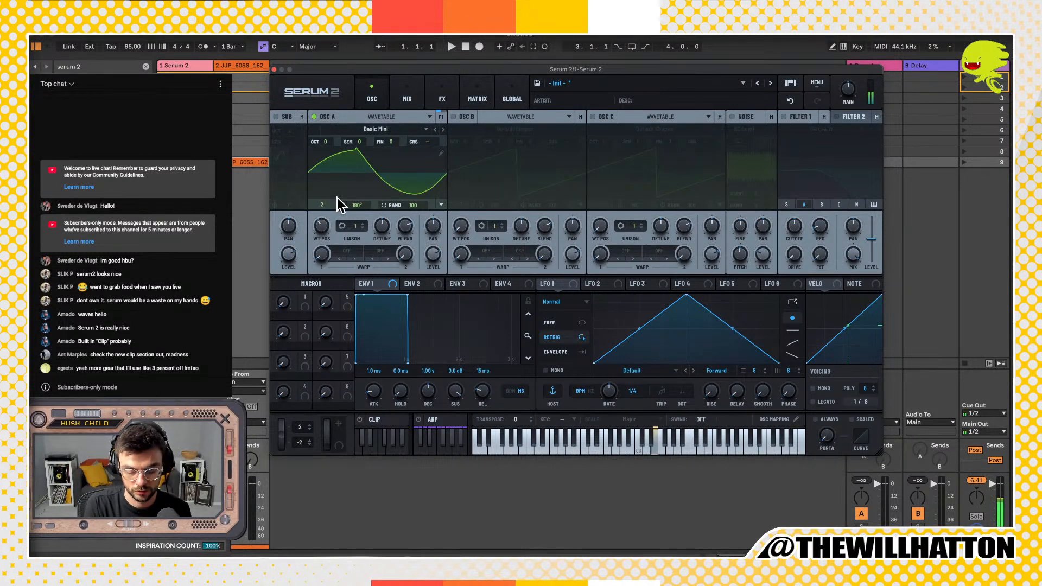
pyautogui.click(441, 97)
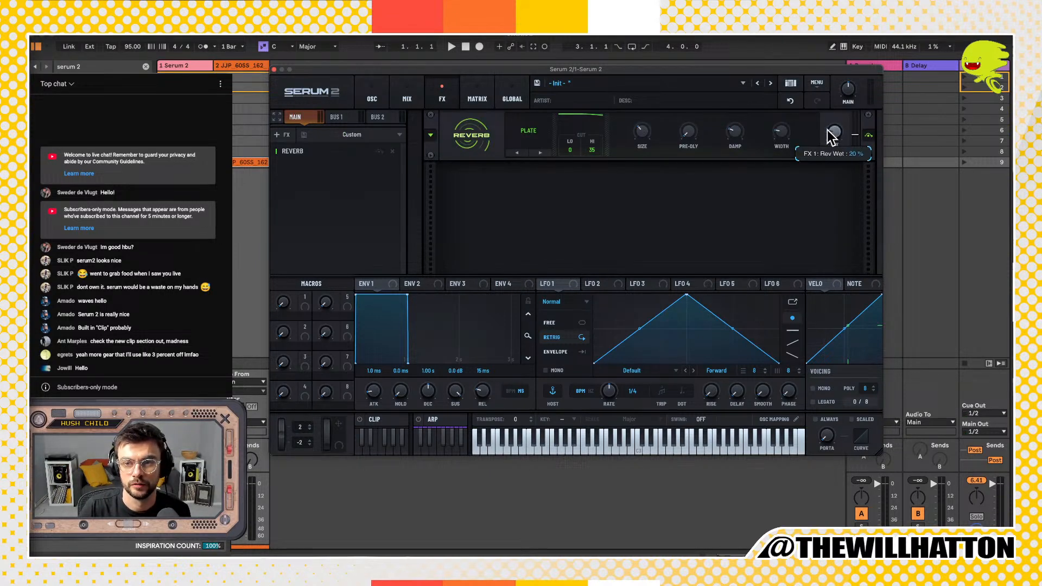
pyautogui.moveTo(828, 67); pyautogui.dragTo(826, 90)
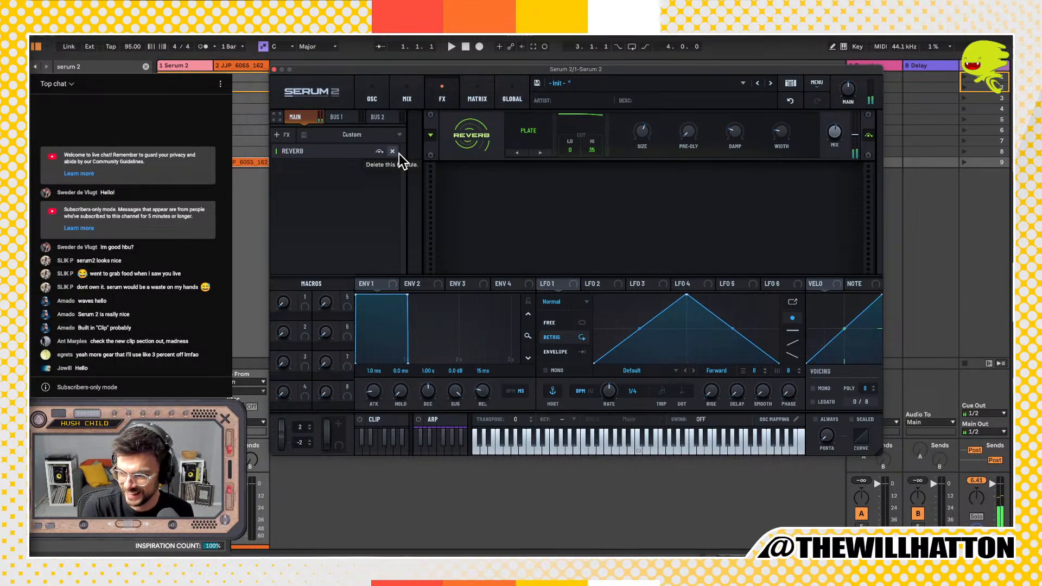
# Step: Load the factory Loop preset LOOP - Auto Scratch and step forward through Balafon Dreams to LOOP - Balcan Trap
pyautogui.click(577, 86)
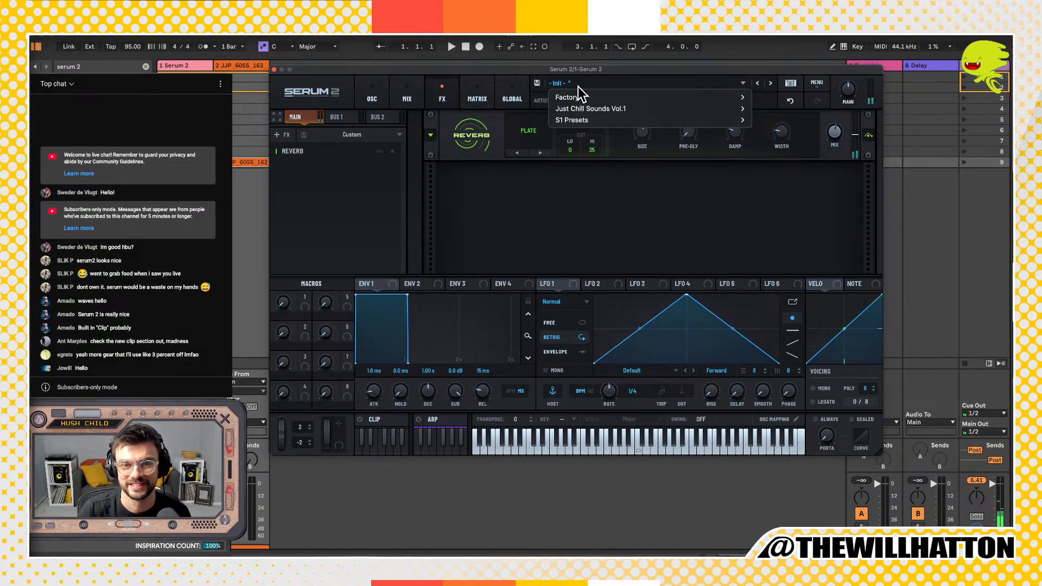
pyautogui.moveTo(656, 97)
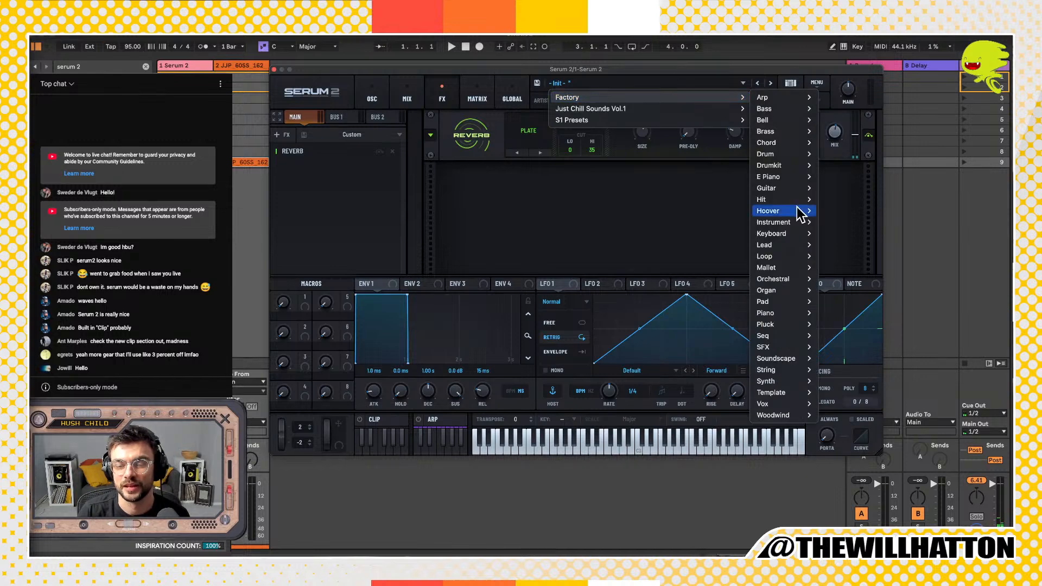
pyautogui.moveTo(781, 256)
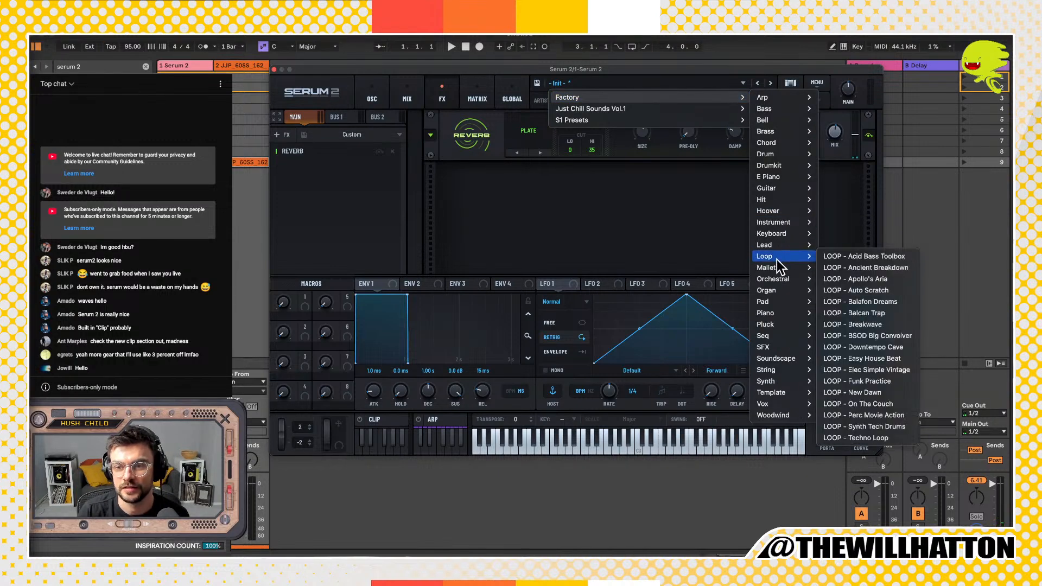
pyautogui.click(888, 289)
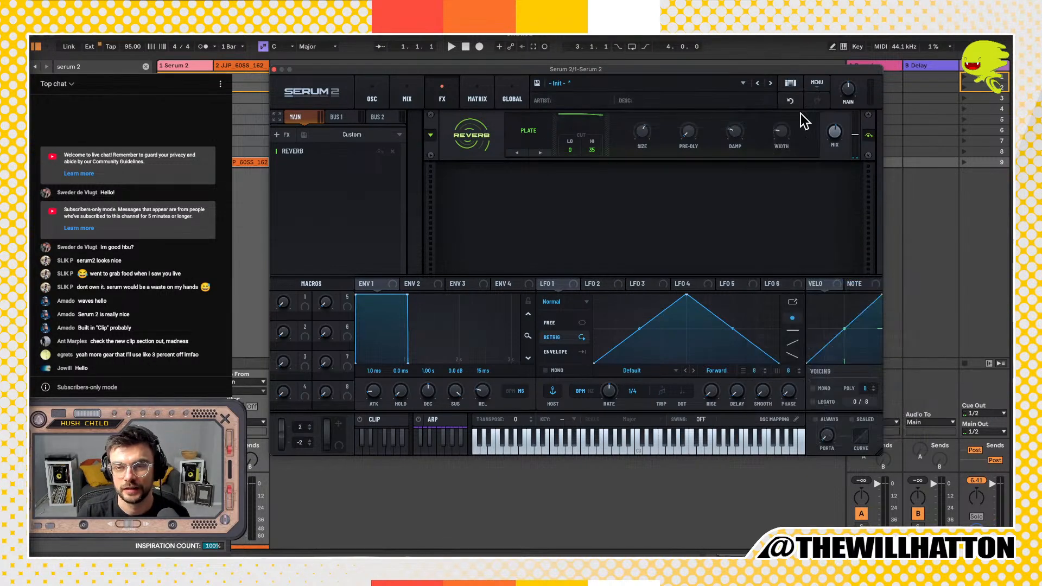
pyautogui.click(771, 84)
pyautogui.click(371, 94)
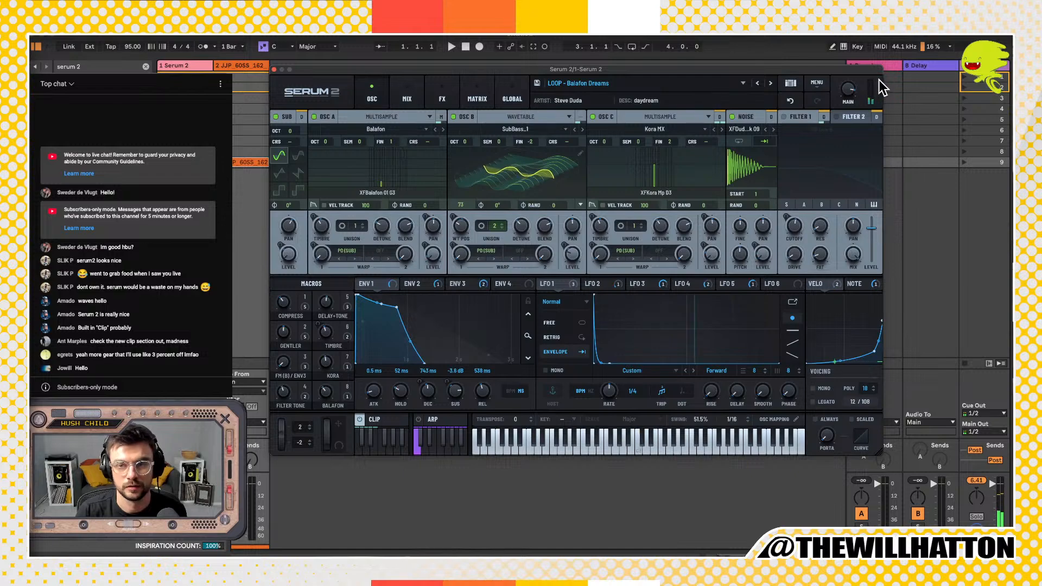
pyautogui.click(771, 85)
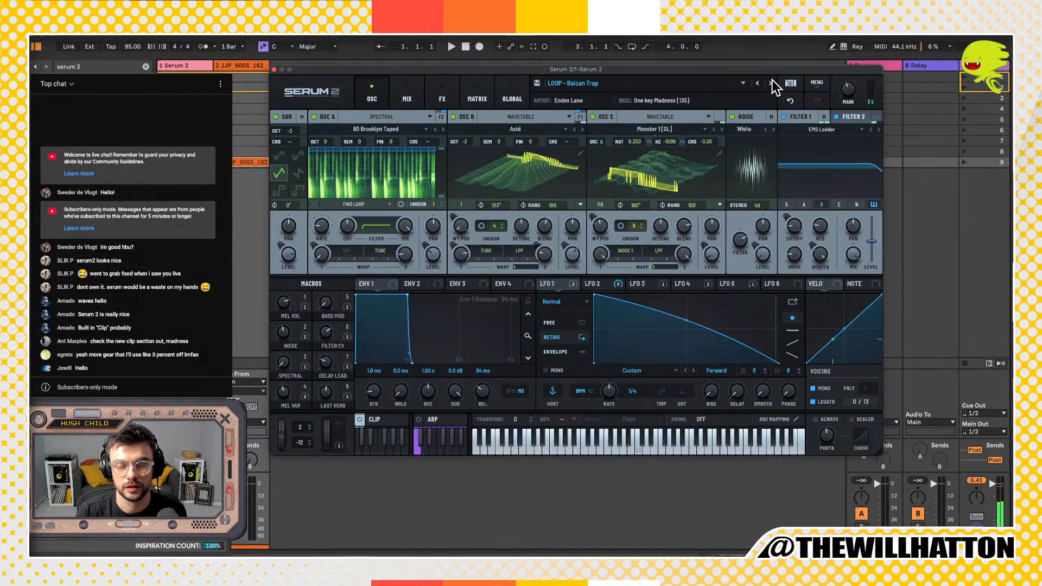
# Step: Check the drum loop's tempo in Splice and set the Ableton Live project tempo to 75 BPM
pyautogui.press('super+Tab')
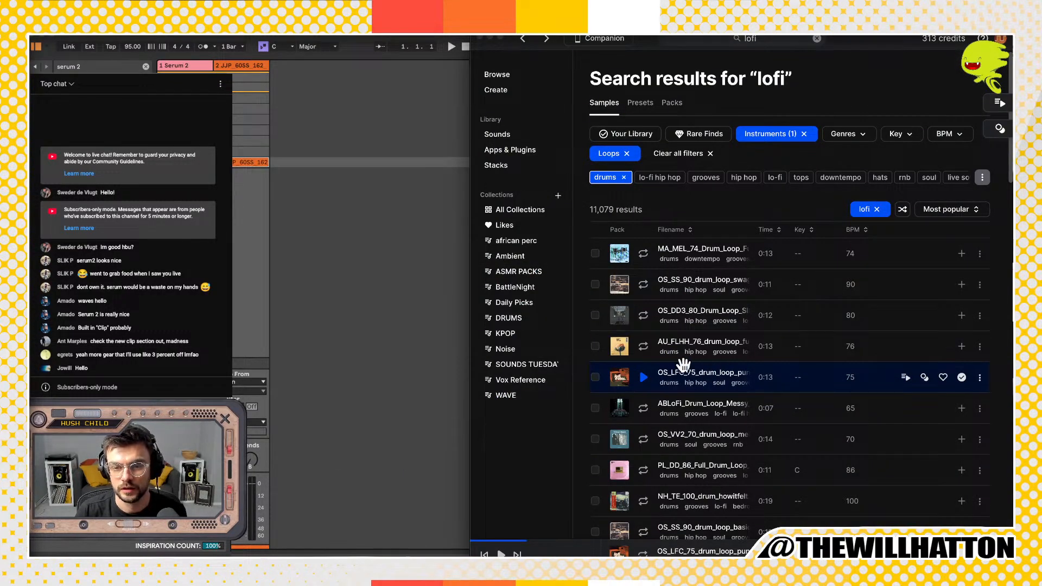
pyautogui.click(209, 66)
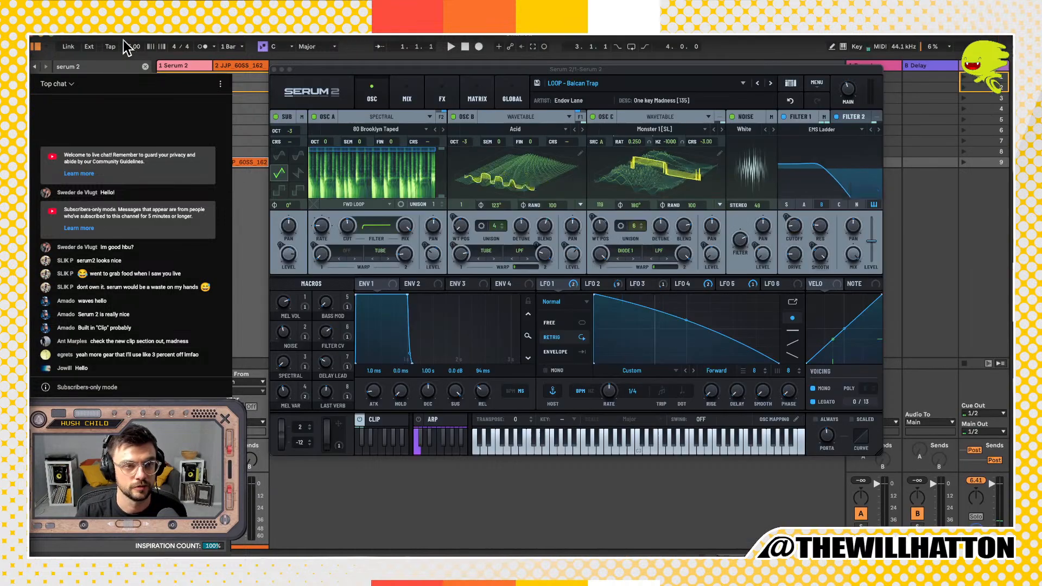
pyautogui.click(132, 47)
pyautogui.write('75')
pyautogui.press('Return')
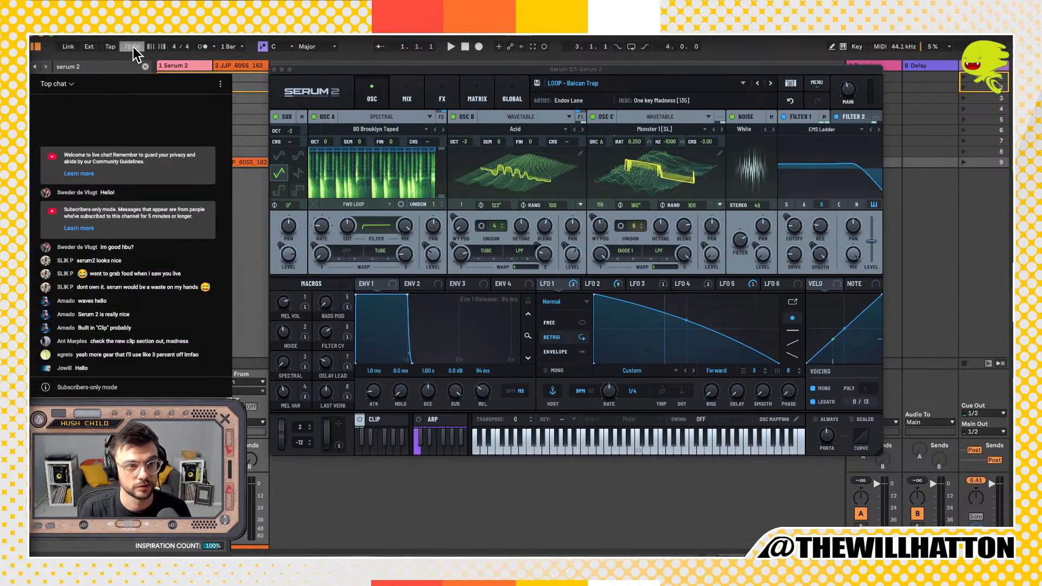
# Step: Load the OS_LFC_75 drum loop from Splice into Serum 2's spectral oscillator A and audition the original in Splice for comparison
pyautogui.press('super+Tab')
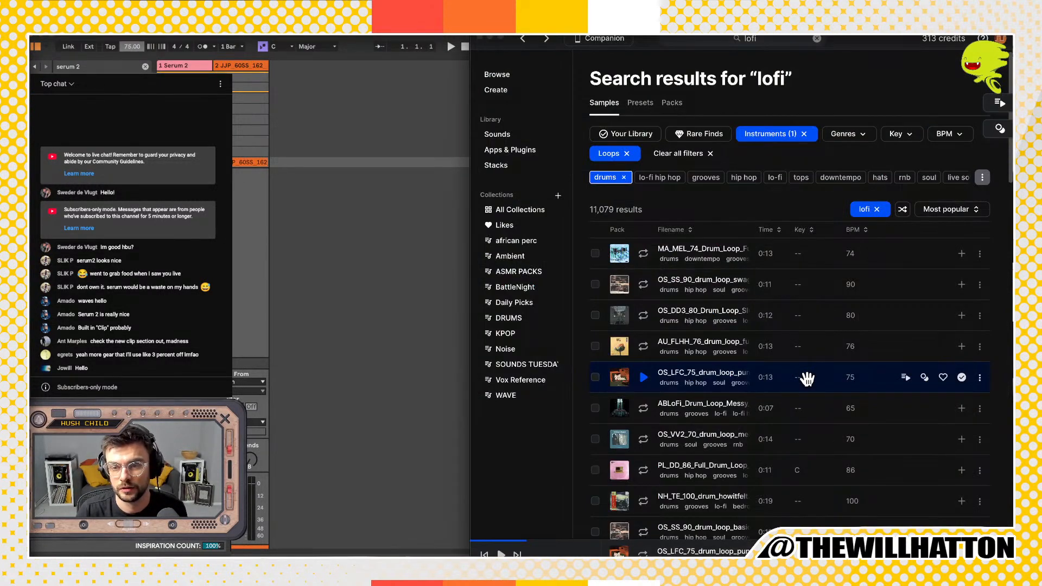
pyautogui.moveTo(240, 170); pyautogui.dragTo(341, 158)
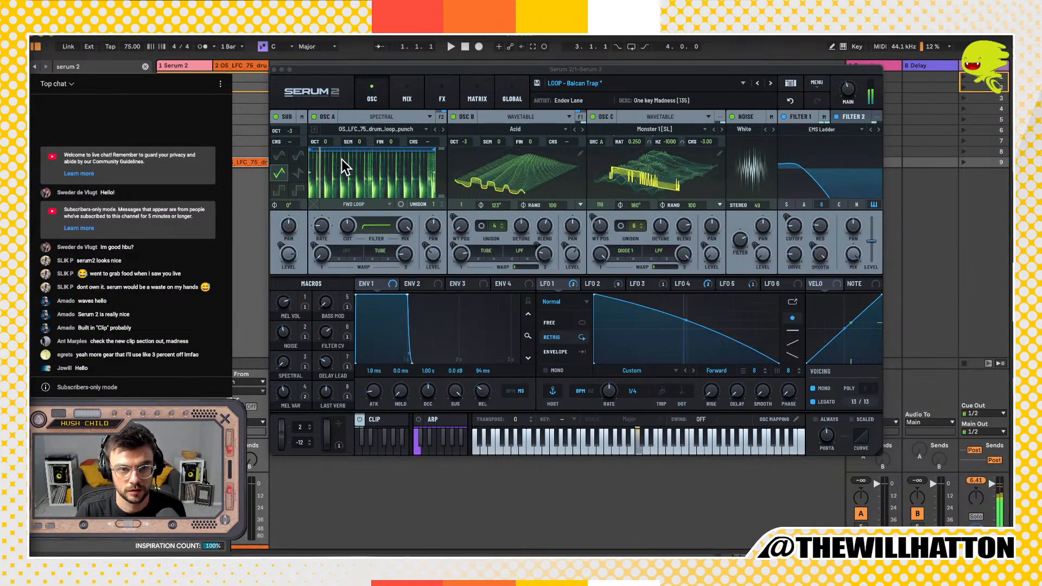
pyautogui.click(695, 556)
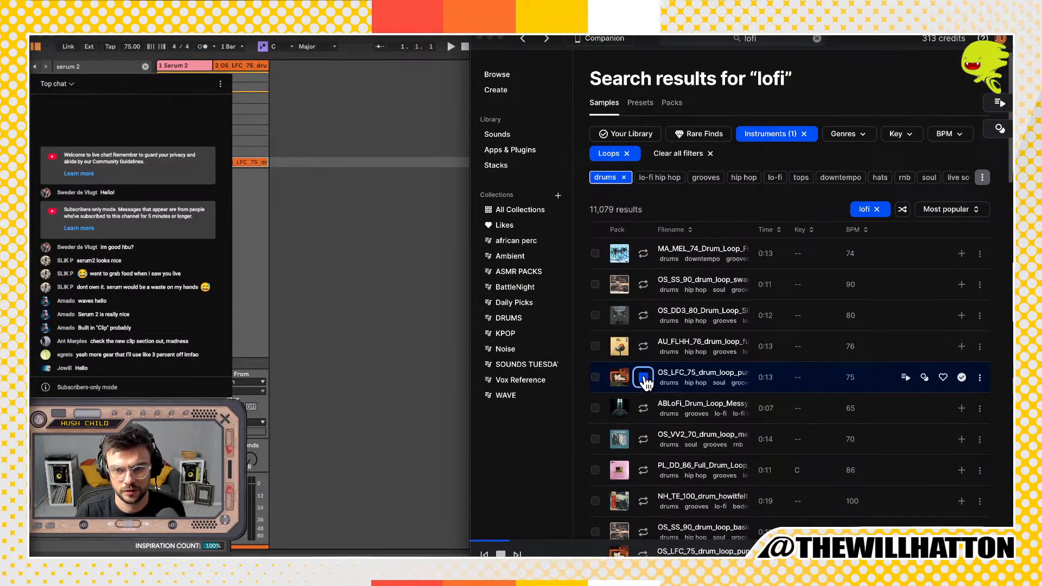
pyautogui.click(330, 252)
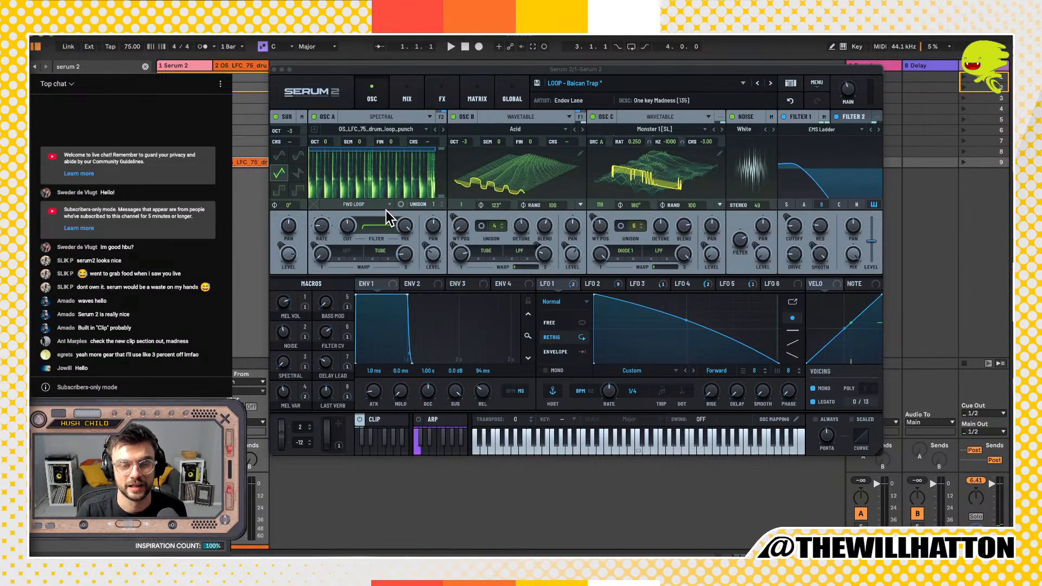
# Step: Turn off oscillators B and C, the noise and the sub to isolate oscillator A
pyautogui.click(453, 117)
pyautogui.click(593, 116)
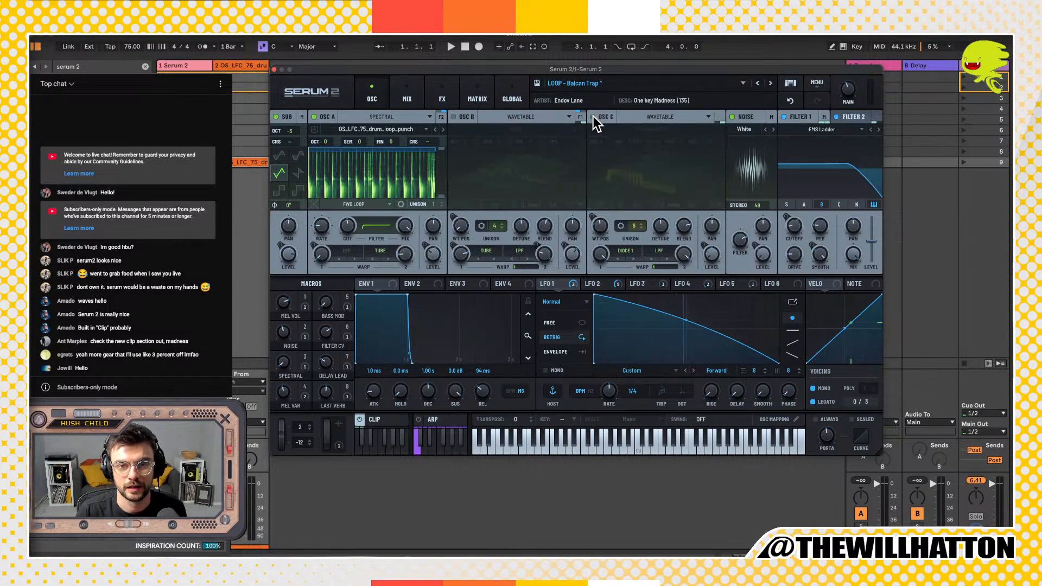
pyautogui.click(732, 116)
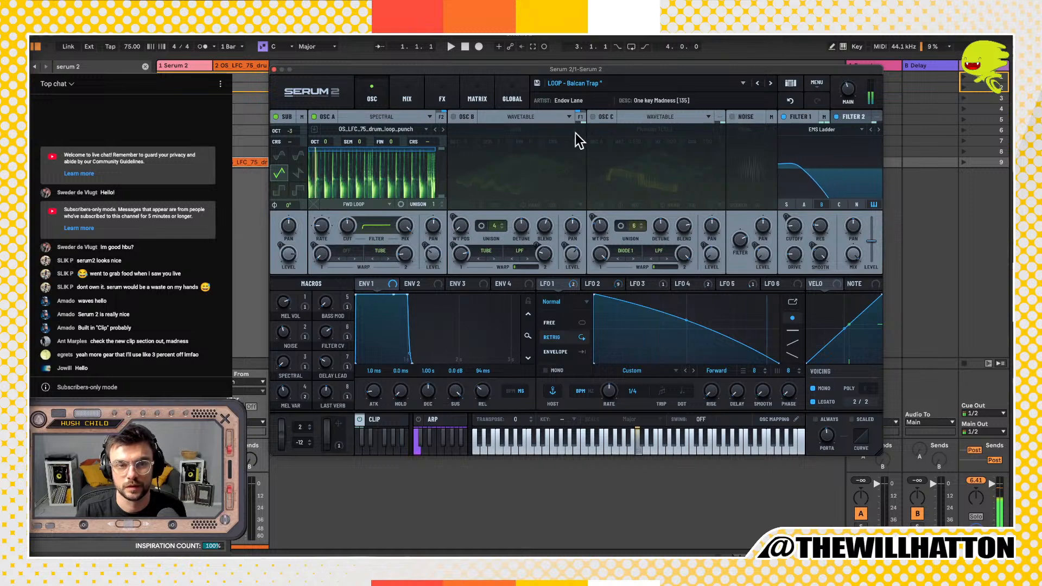
pyautogui.click(275, 116)
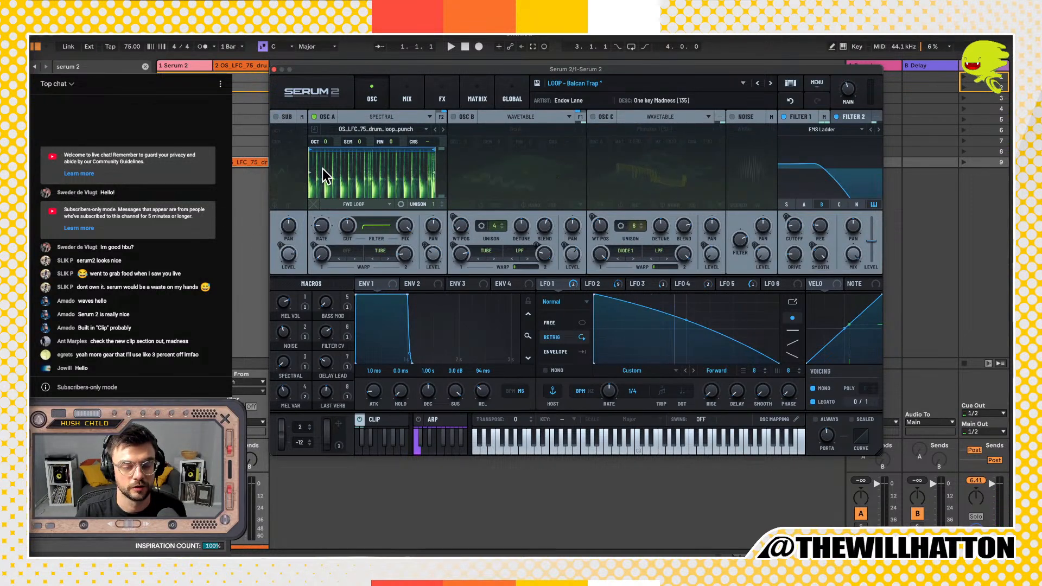
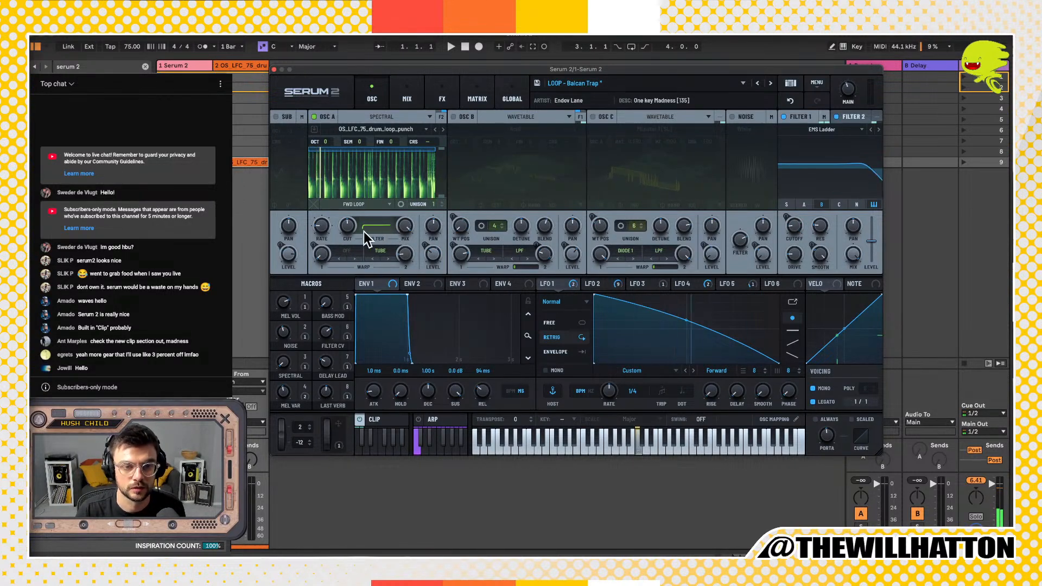
# Step: Lower the cutoff and the mix of oscillator A's spectral filter
pyautogui.moveTo(350, 220); pyautogui.dragTo(363, 313)
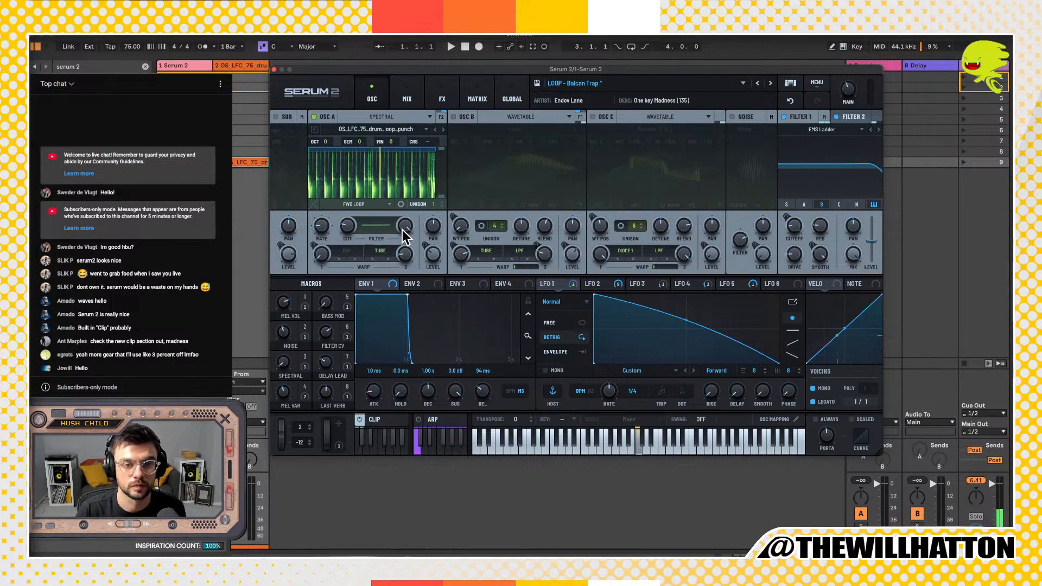
pyautogui.moveTo(402, 230); pyautogui.dragTo(407, 314)
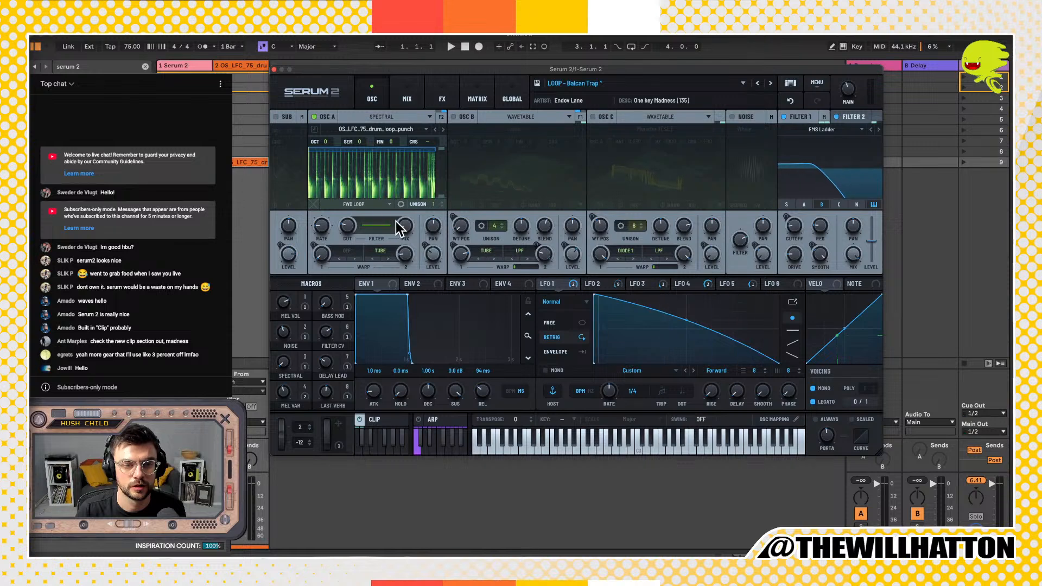
# Step: Open oscillator A's spectral filter curve for editing and shape it flat with a roll-off at the high end
pyautogui.click(378, 232)
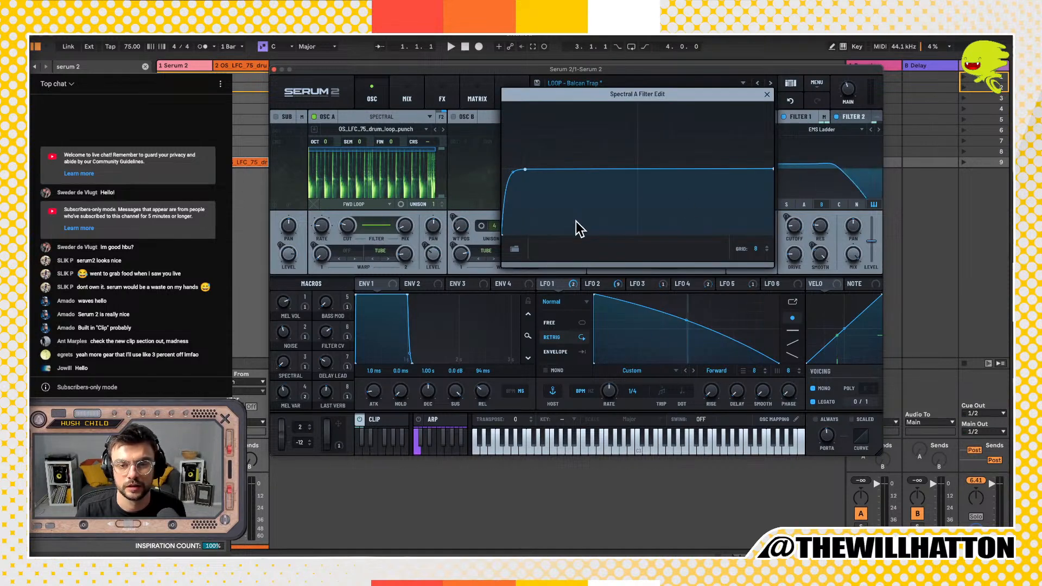
pyautogui.moveTo(768, 169); pyautogui.dragTo(728, 274)
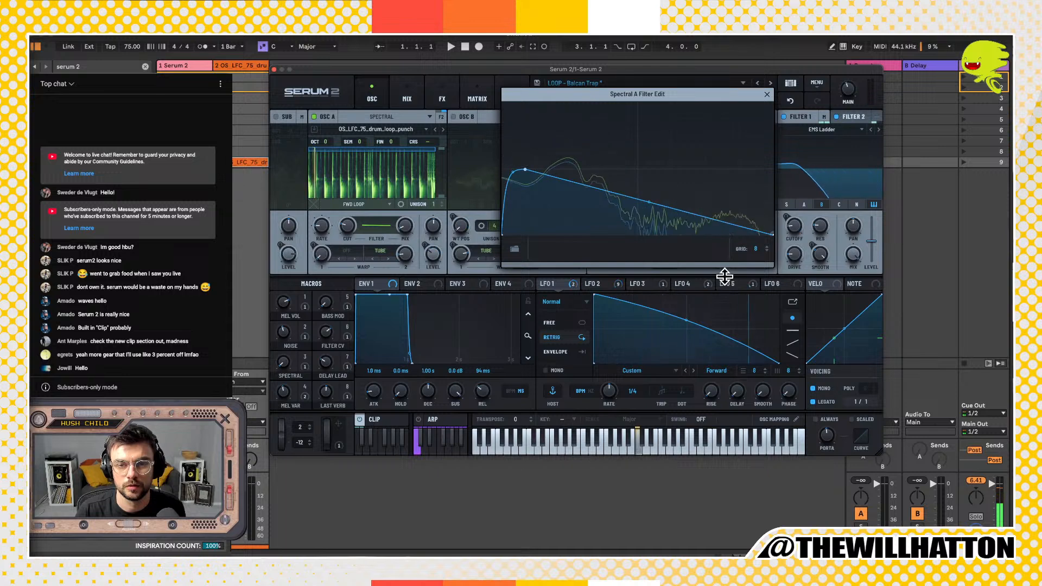
pyautogui.moveTo(570, 270); pyautogui.dragTo(770, 170)
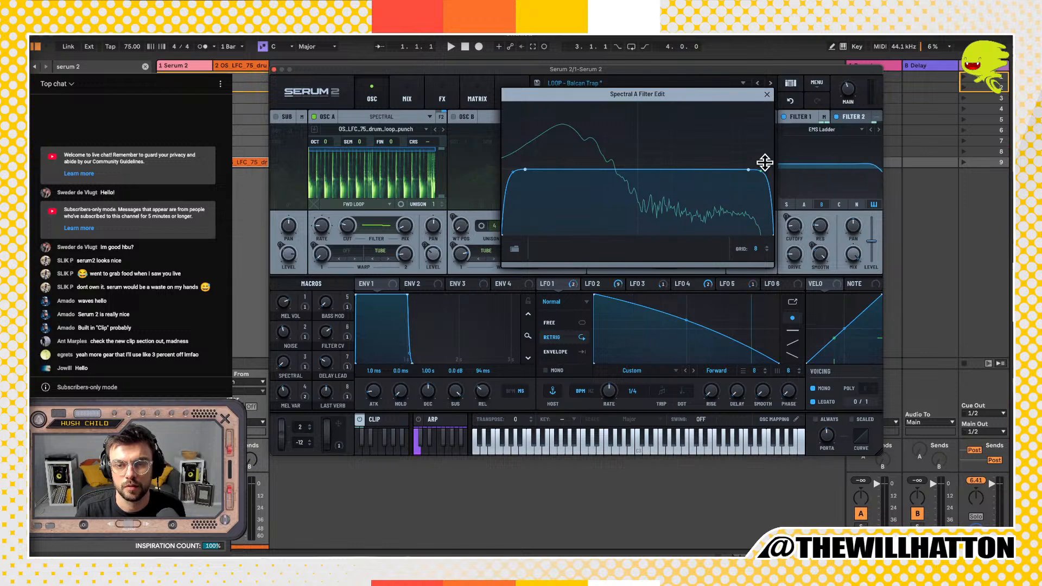
# Step: Raise the spectral filter's wet/dry mix and make the curve's high-end roll-off start at a lower frequency
pyautogui.moveTo(408, 228); pyautogui.dragTo(411, 158)
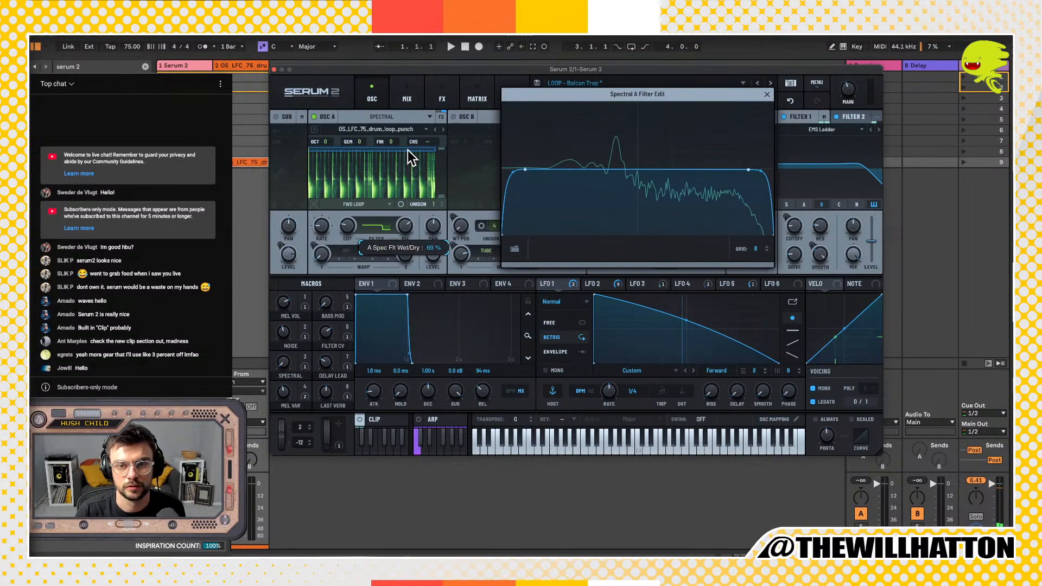
pyautogui.moveTo(393, 253); pyautogui.dragTo(413, 142)
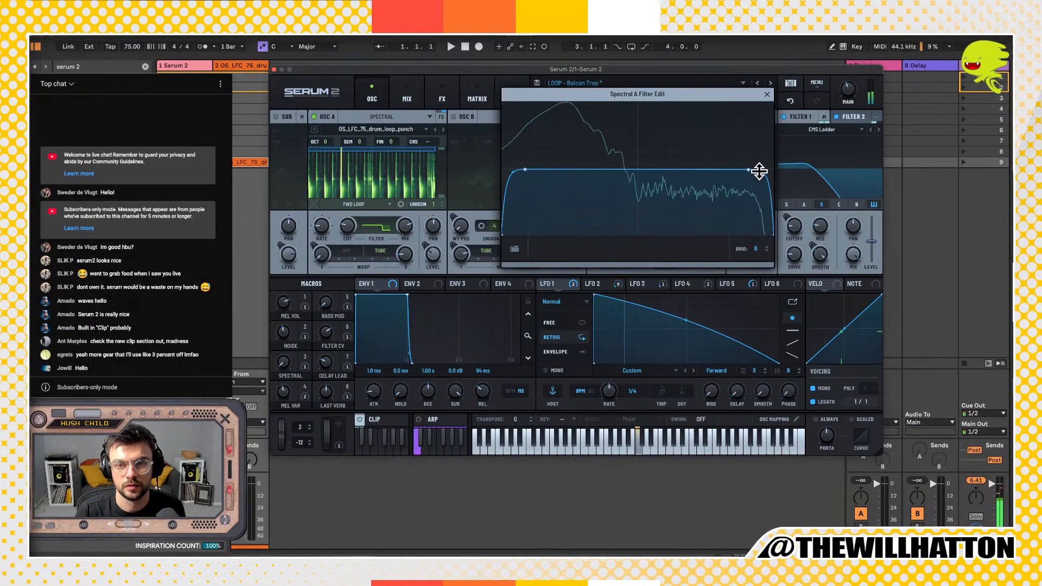
pyautogui.doubleClick(698, 170)
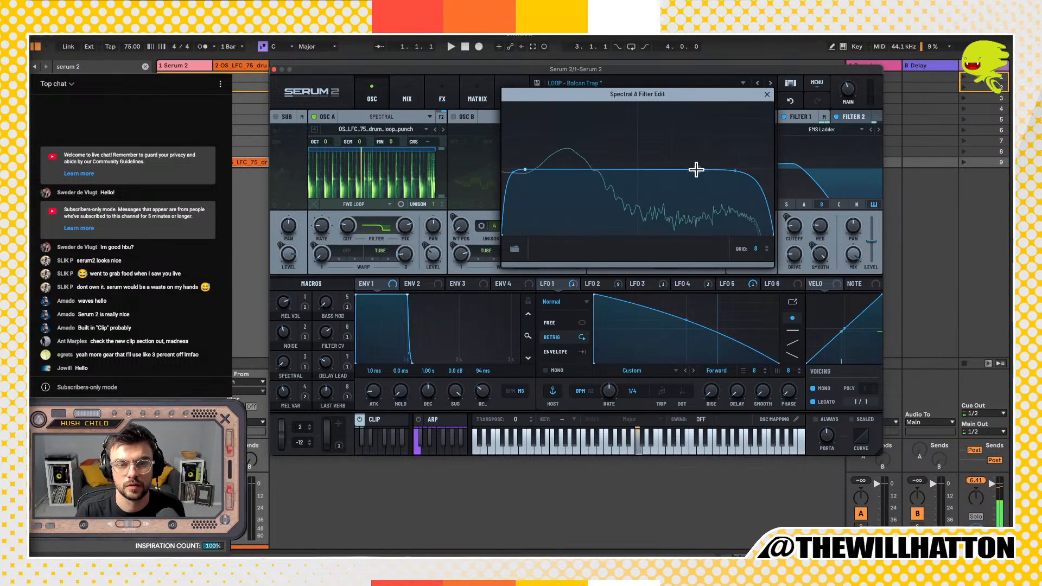
# Step: Close oscillator A's spectral filter editor and adjust that oscillator's filter wet/dry mix and scan rate
pyautogui.click(767, 95)
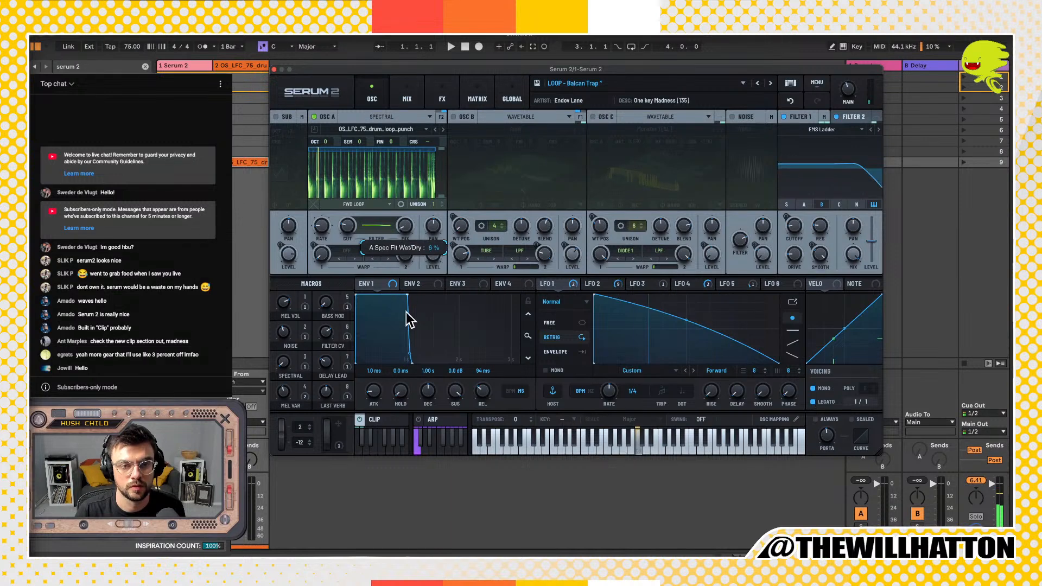
pyautogui.moveTo(410, 320); pyautogui.dragTo(399, 242)
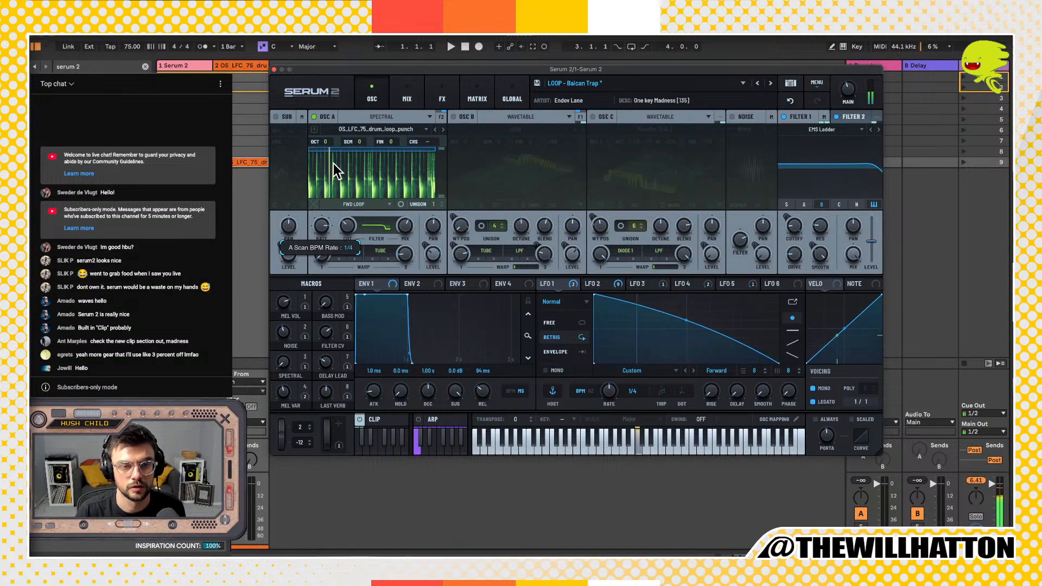
pyautogui.moveTo(333, 205); pyautogui.dragTo(335, 232)
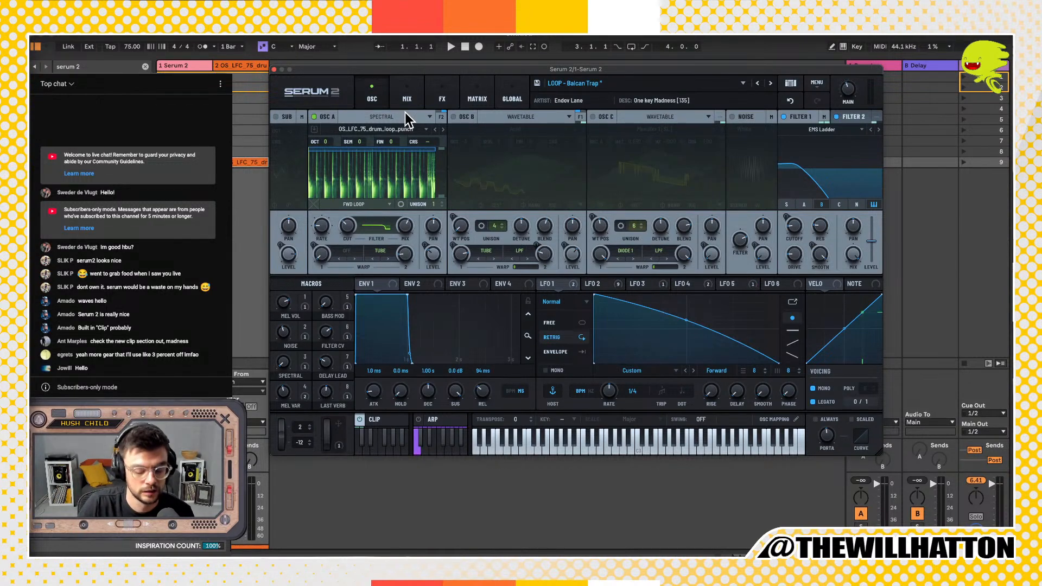
# Step: Turn on oscillator B, tilt its wavetable display and show the curves of LFO 2 and LFO 4
pyautogui.click(453, 116)
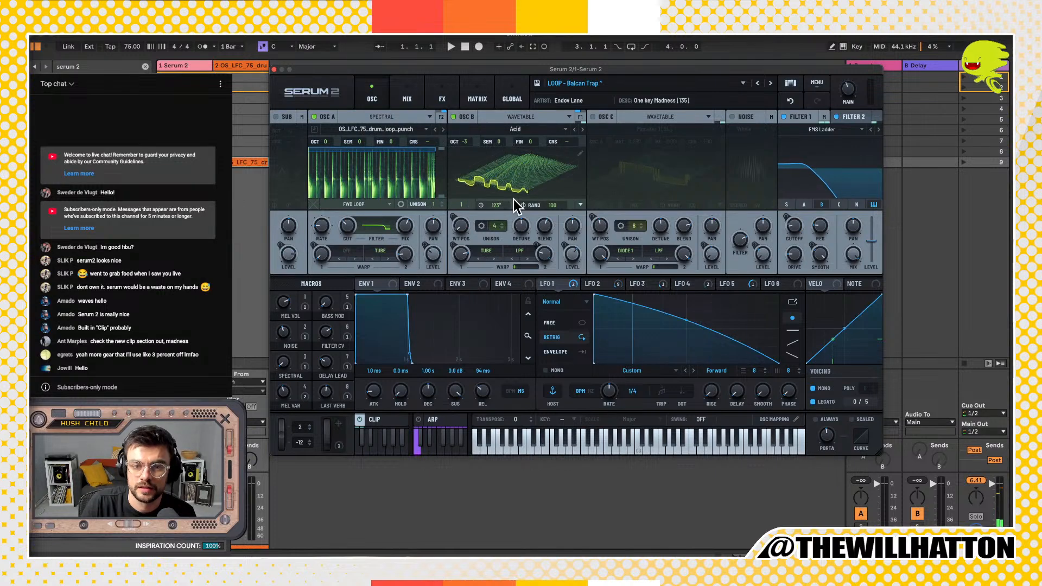
pyautogui.moveTo(534, 165); pyautogui.dragTo(504, 169)
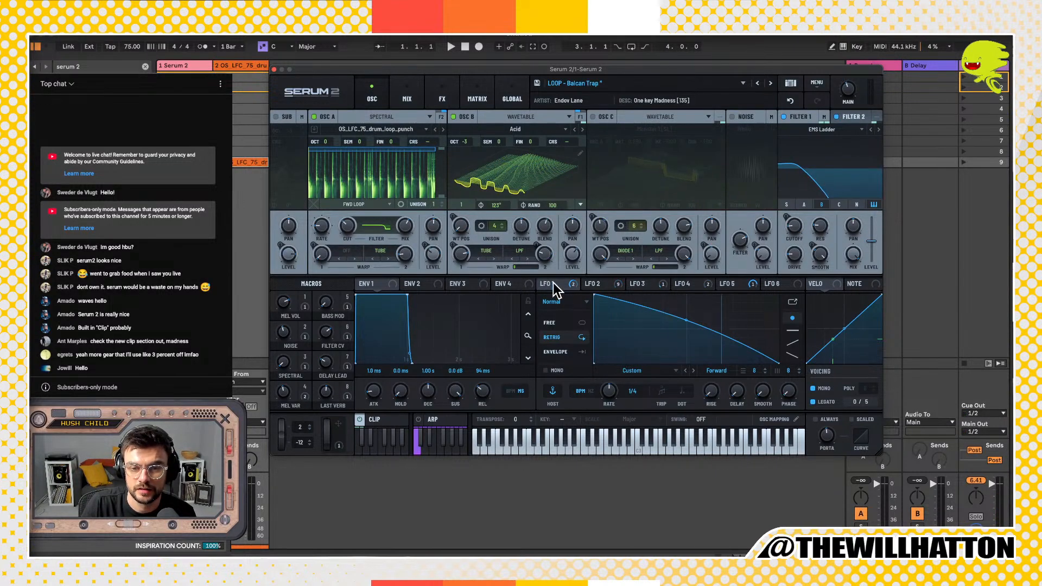
pyautogui.click(596, 284)
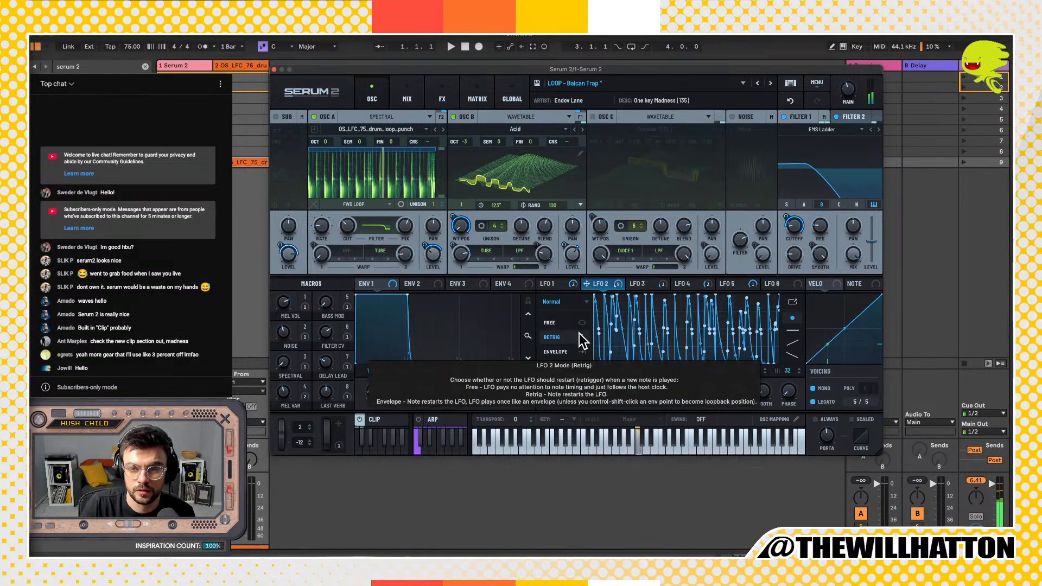
pyautogui.click(688, 284)
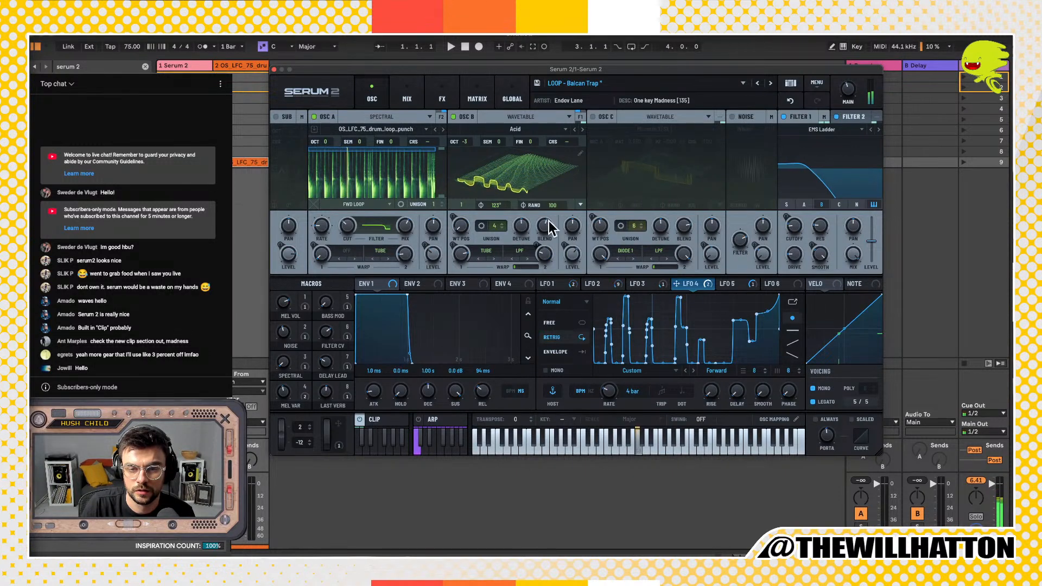
# Step: Switch oscillator B off and back on to compare its contribution to the sound
pyautogui.click(511, 117)
pyautogui.click(465, 160)
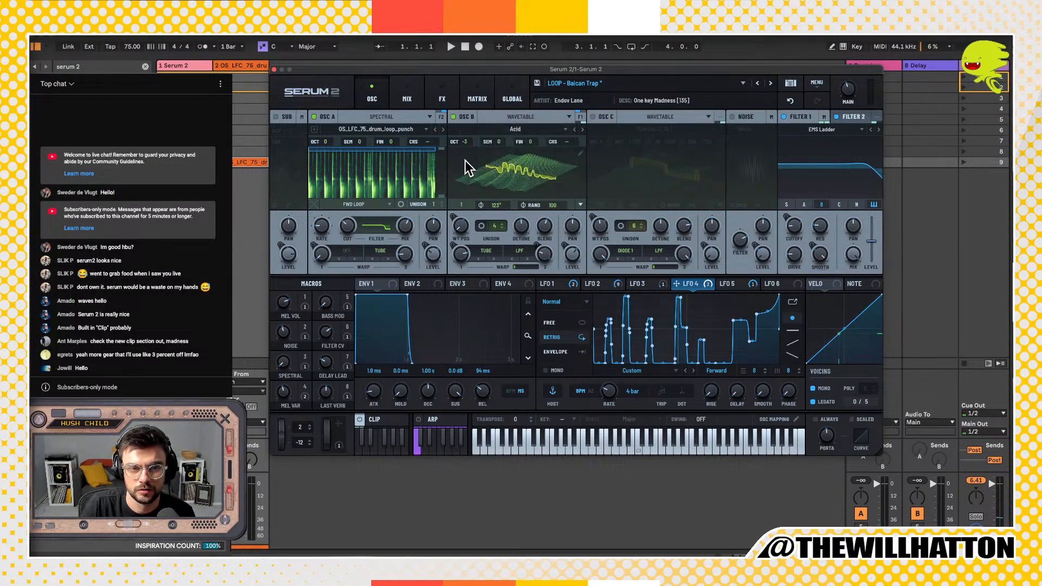
pyautogui.click(453, 117)
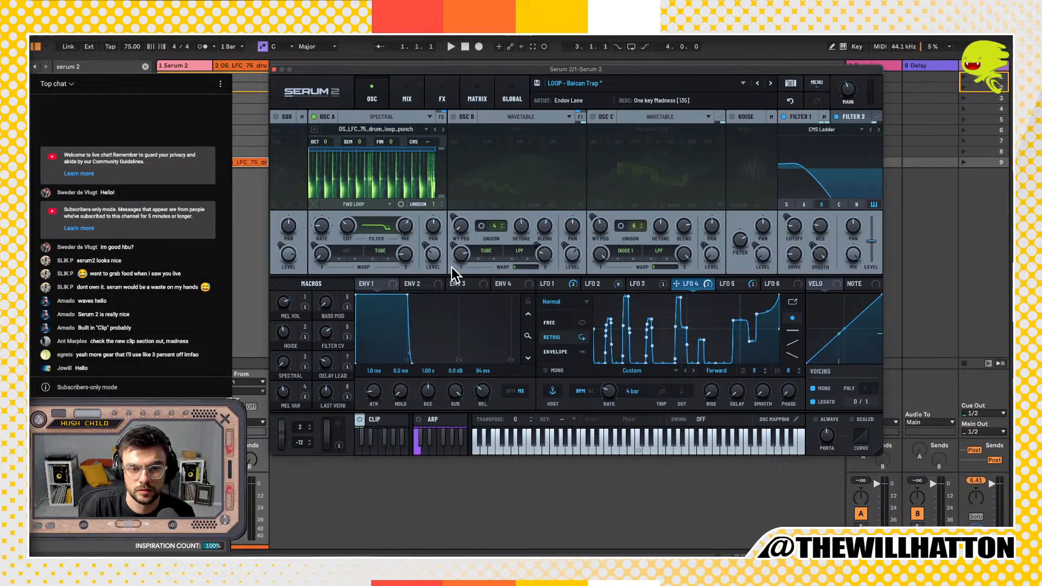
pyautogui.rightClick(561, 279)
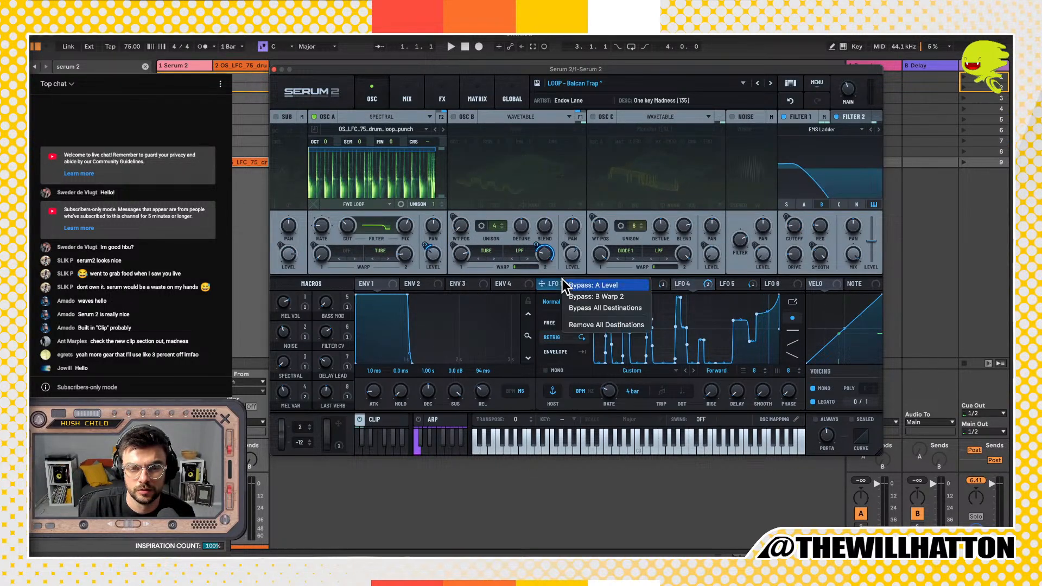
pyautogui.click(522, 284)
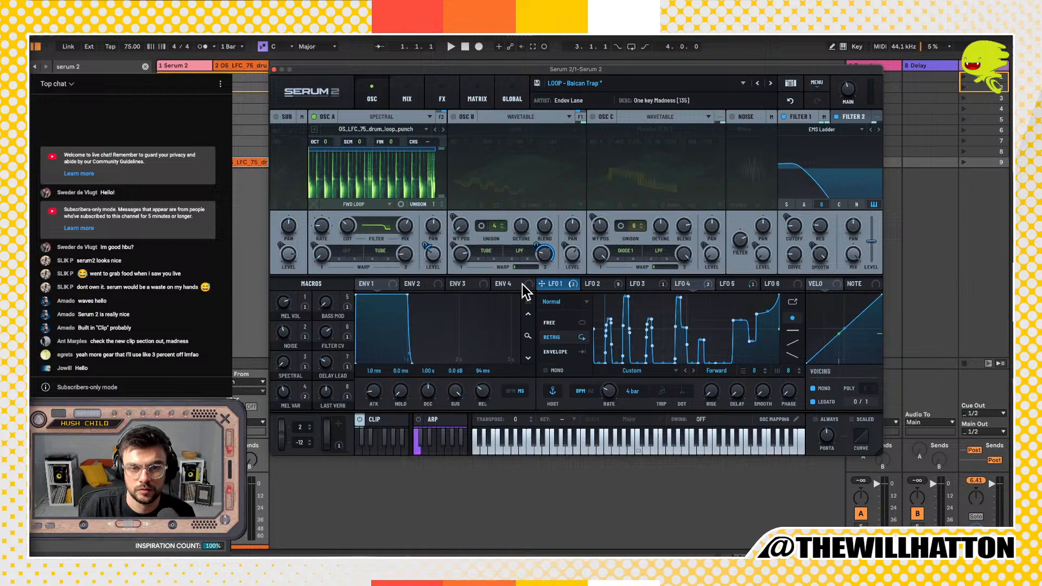
pyautogui.click(455, 117)
# Step: Bypass and reactivate LFO 1's modulation of oscillator B's second warp to compare the sound
pyautogui.rightClick(558, 283)
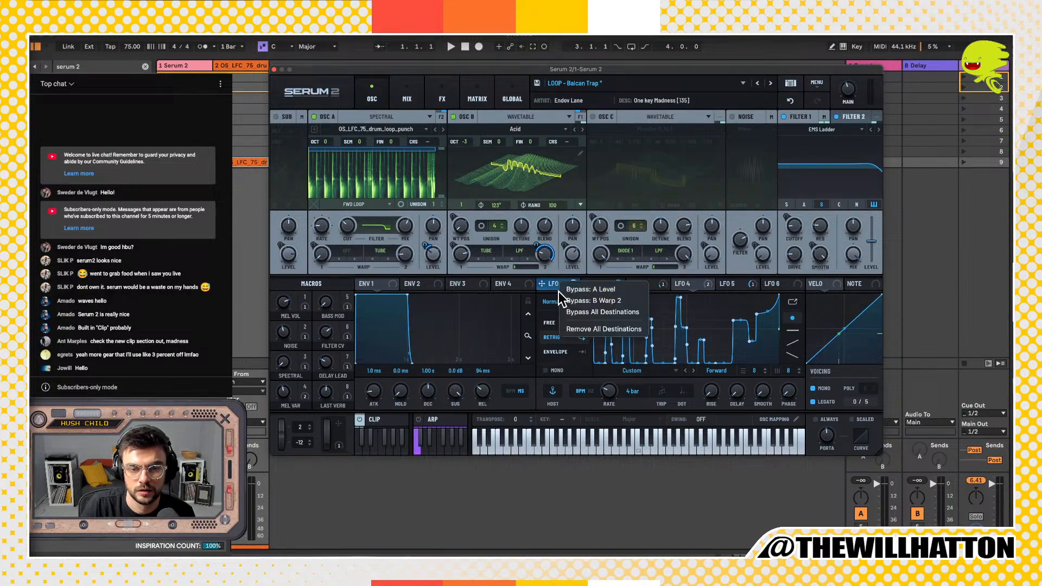
pyautogui.click(612, 302)
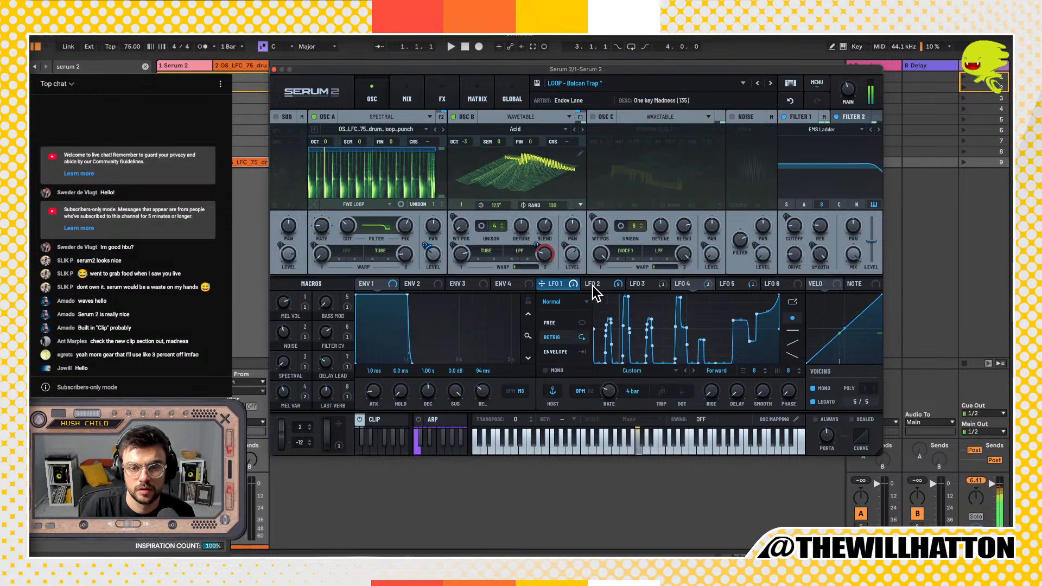
pyautogui.rightClick(551, 285)
pyautogui.click(584, 302)
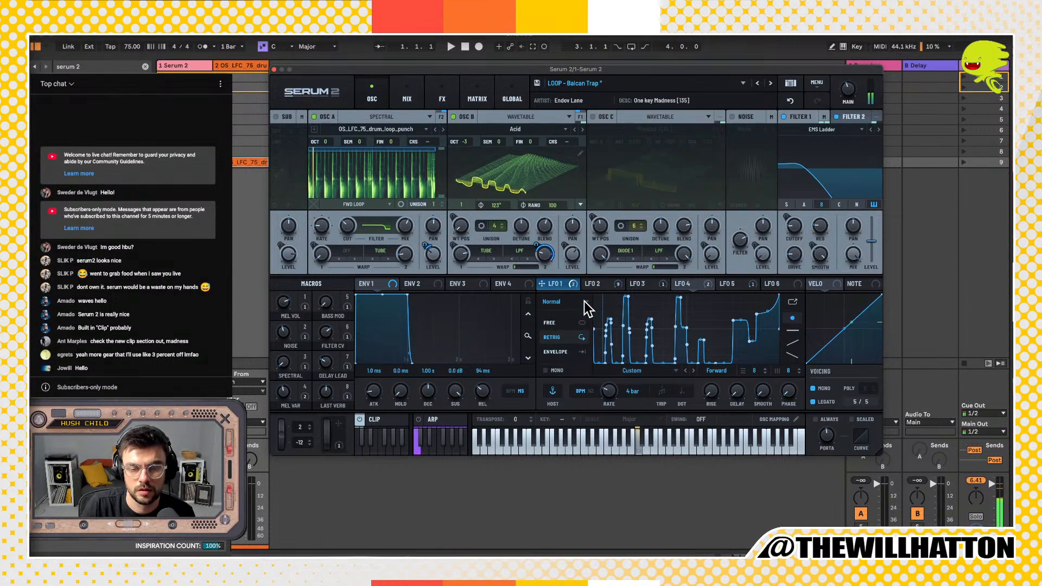
# Step: Bypass and reactivate LFO 2's modulation of oscillator B's wavetable position to compare the sound
pyautogui.rightClick(589, 285)
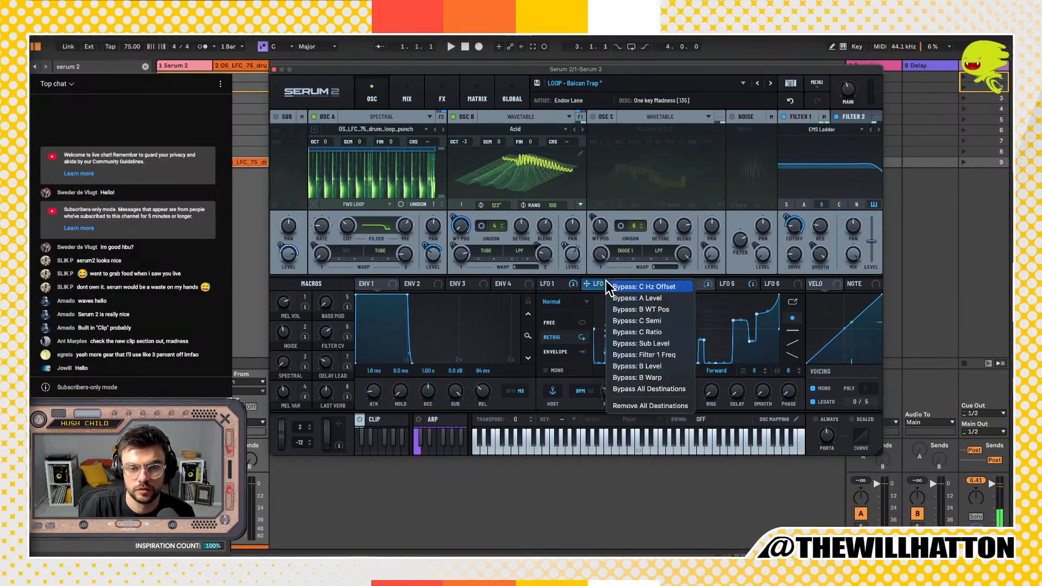
pyautogui.click(672, 308)
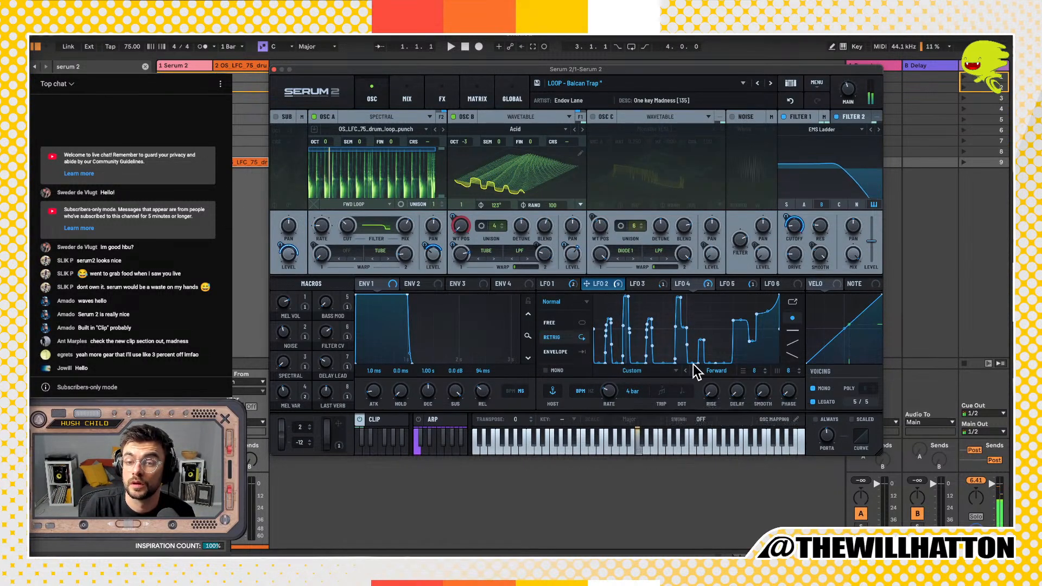
pyautogui.rightClick(602, 289)
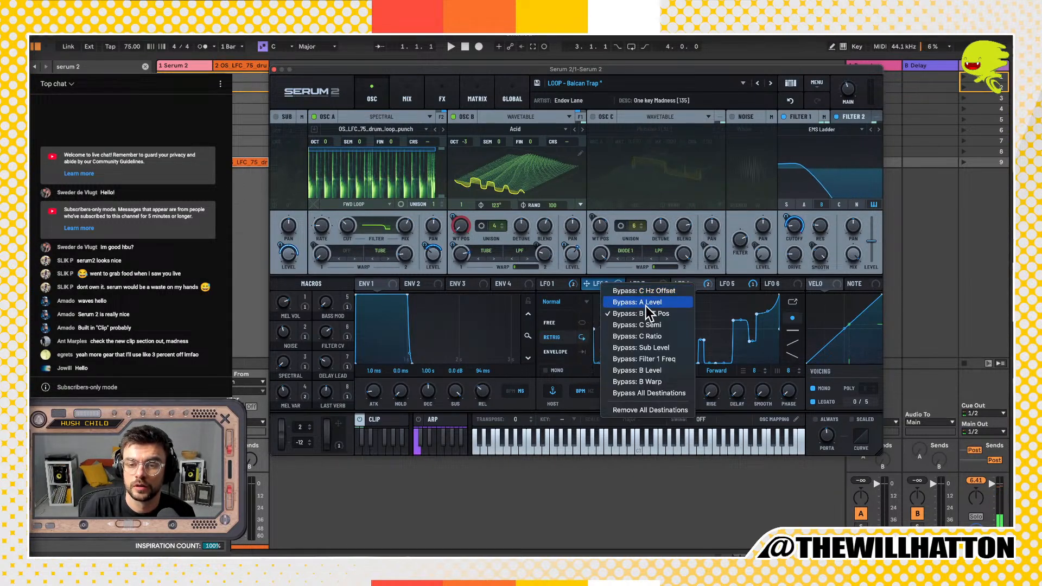
pyautogui.click(620, 290)
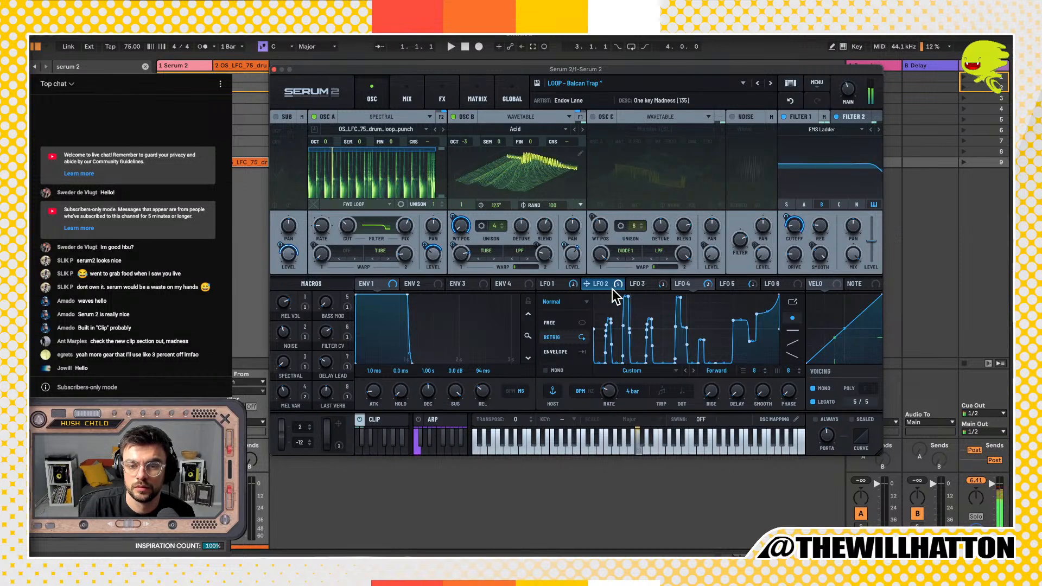
# Step: Toggle the bypass of LFO 2's B Level and B Warp destinations to compare how each shapes oscillator B
pyautogui.rightClick(619, 289)
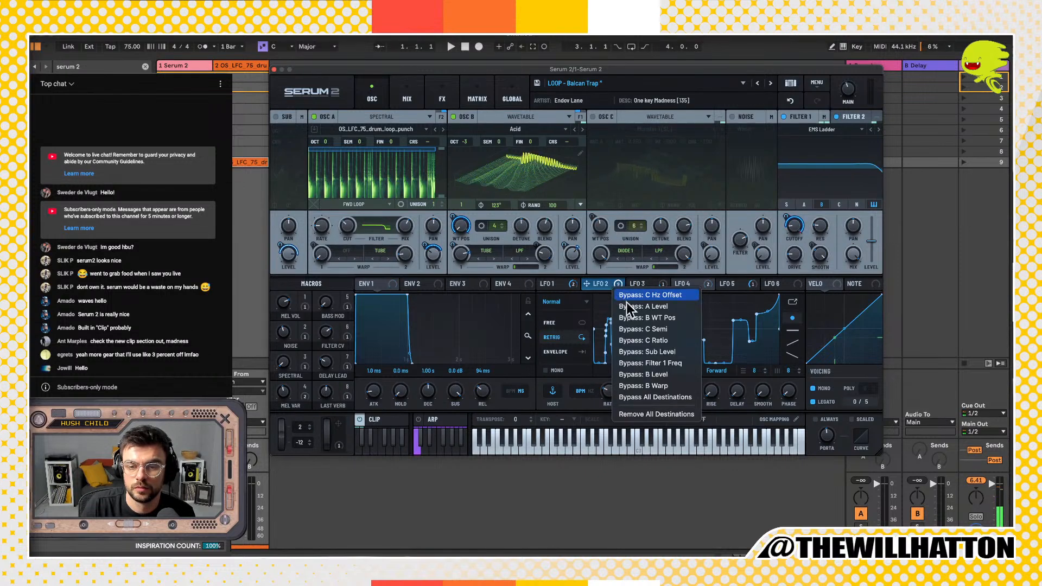
pyautogui.click(668, 378)
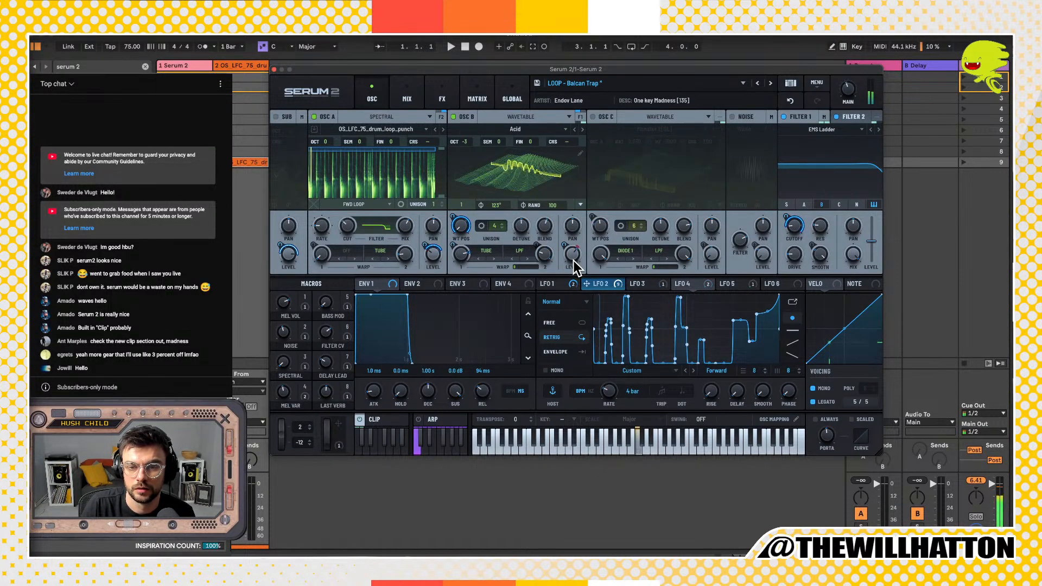
pyautogui.rightClick(614, 281)
pyautogui.click(672, 370)
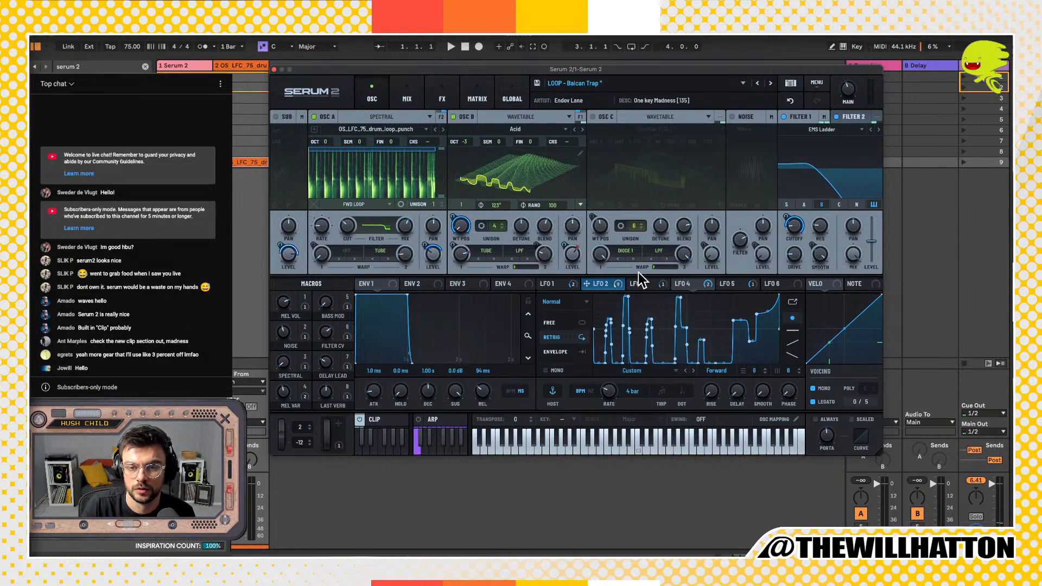
pyautogui.rightClick(608, 284)
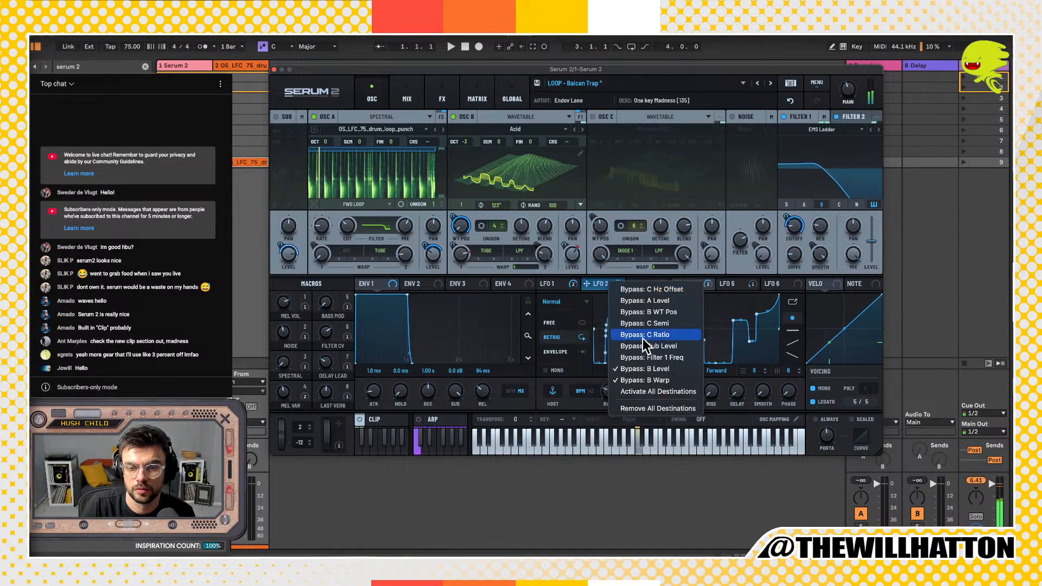
pyautogui.click(660, 370)
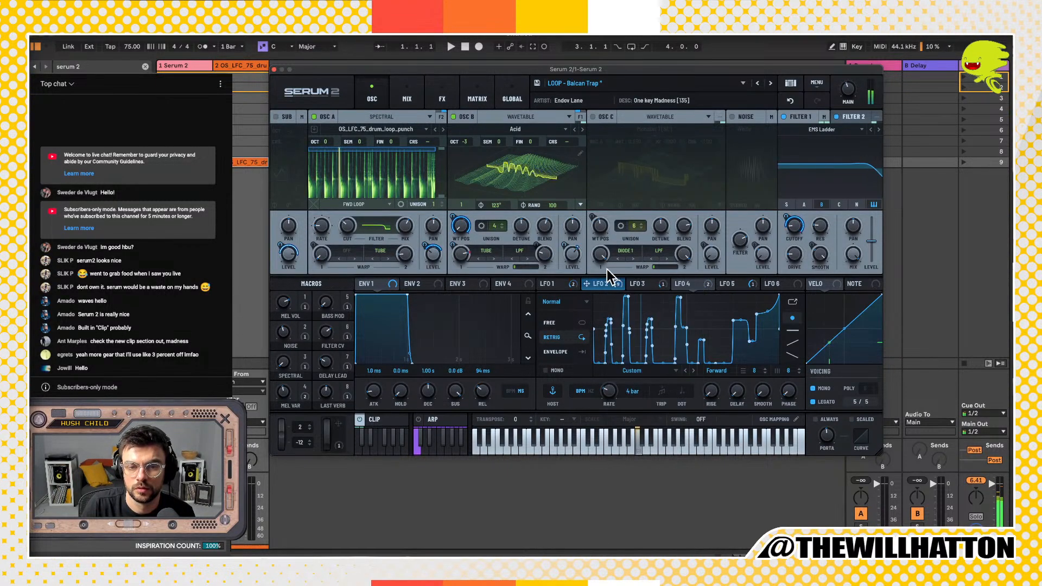
pyautogui.rightClick(611, 282)
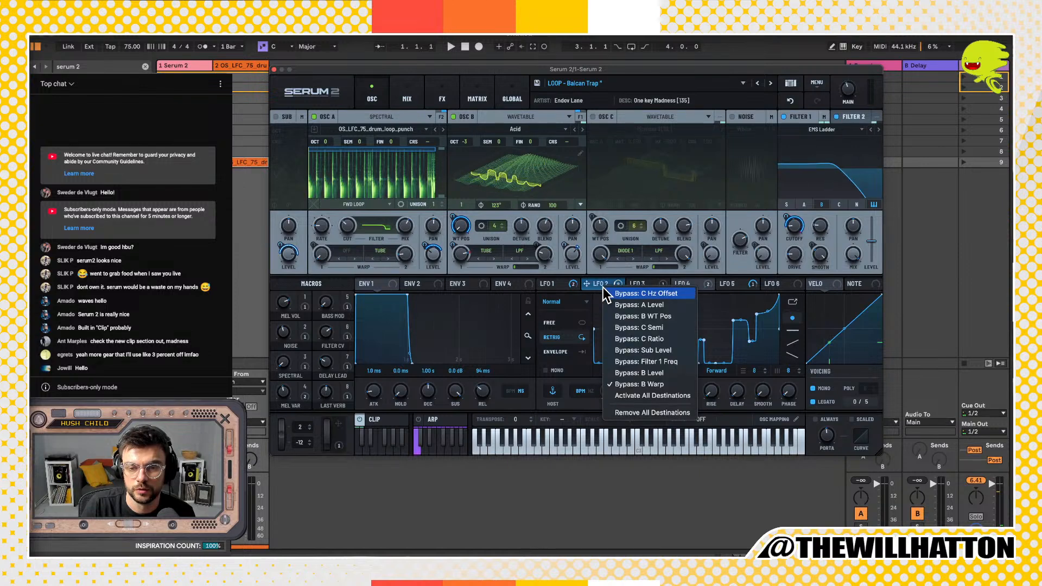
pyautogui.click(654, 371)
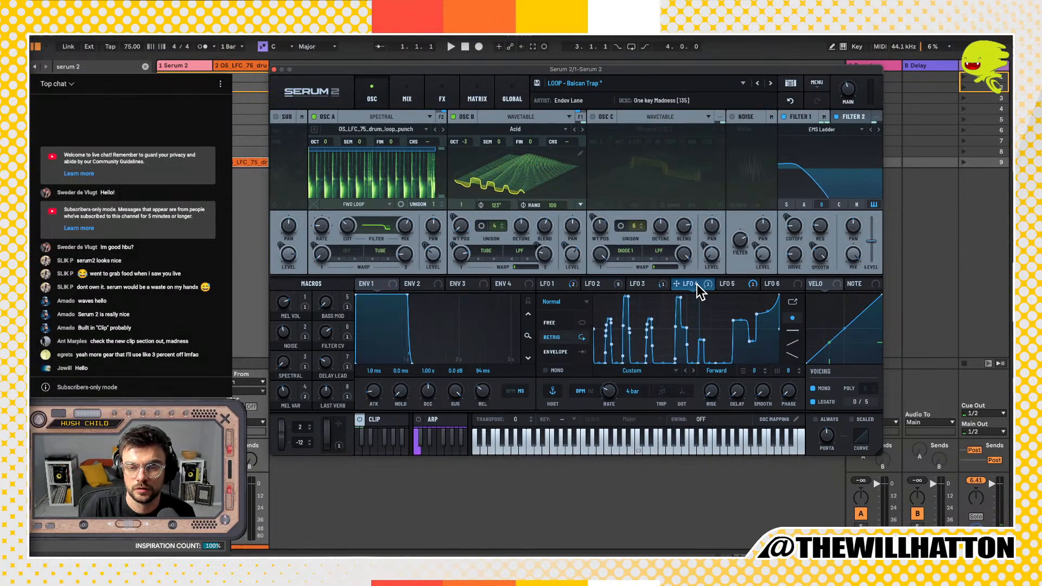
# Step: Review the modulation destinations of LFO 4 and LFO 5 and the curve of LFO 1
pyautogui.rightClick(697, 284)
pyautogui.click(597, 283)
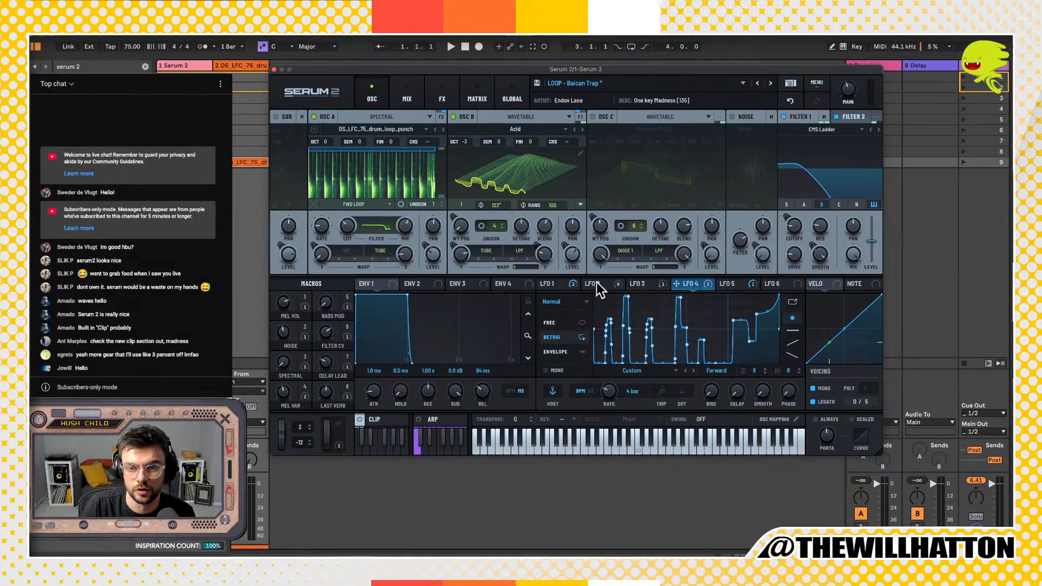
pyautogui.rightClick(743, 285)
pyautogui.click(727, 285)
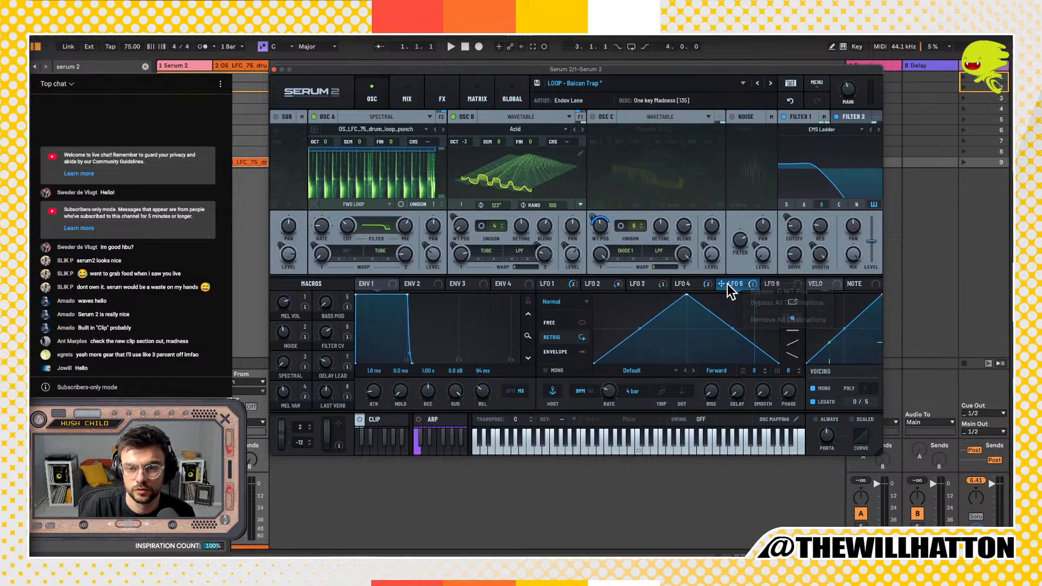
pyautogui.click(604, 285)
pyautogui.click(558, 285)
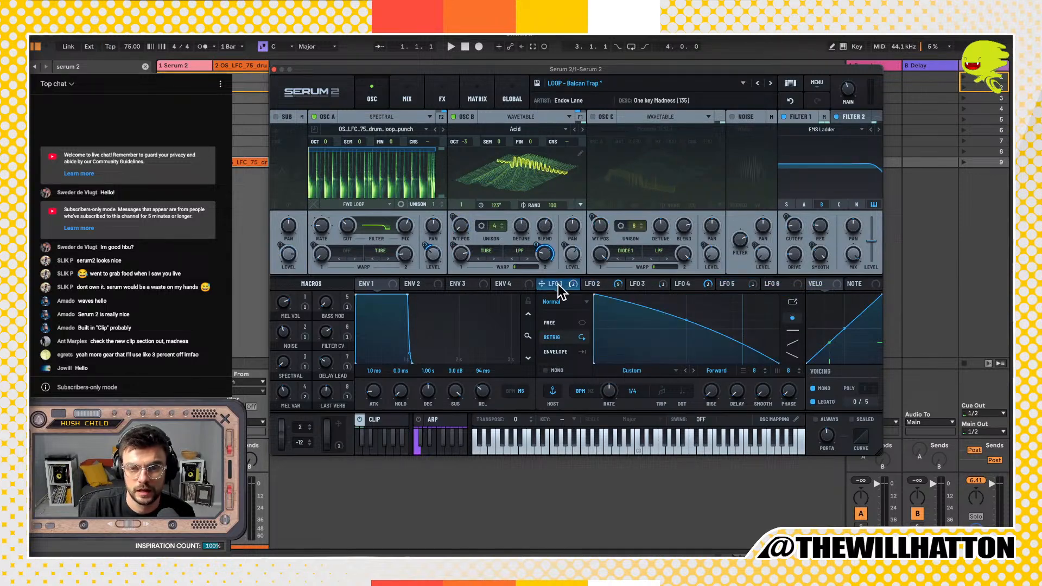
# Step: Show LFO 2 and load the Digital wavetable Dist d00t into oscillator B
pyautogui.click(599, 285)
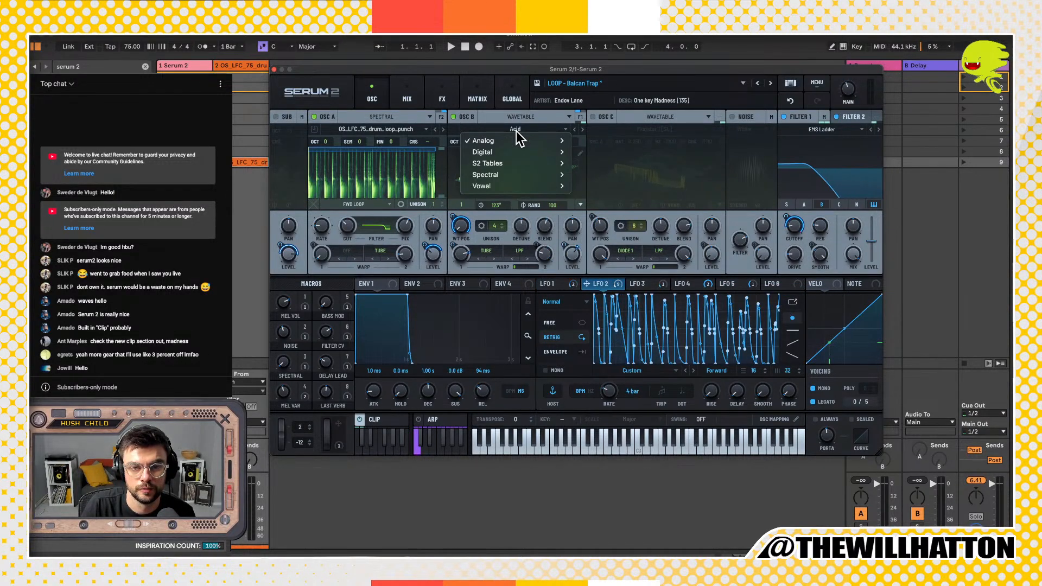
pyautogui.moveTo(510, 155)
pyautogui.click(598, 129)
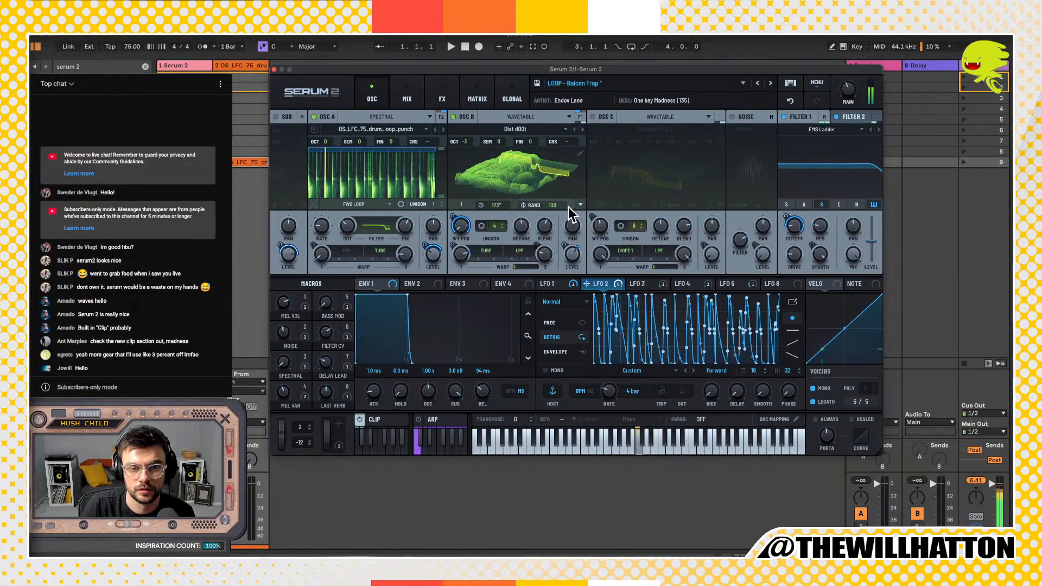
# Step: Load the Spectral wavetable AlienSpectral [SN] into oscillator B and advance through the following tables to Light Metal 1 [SL]
pyautogui.click(513, 129)
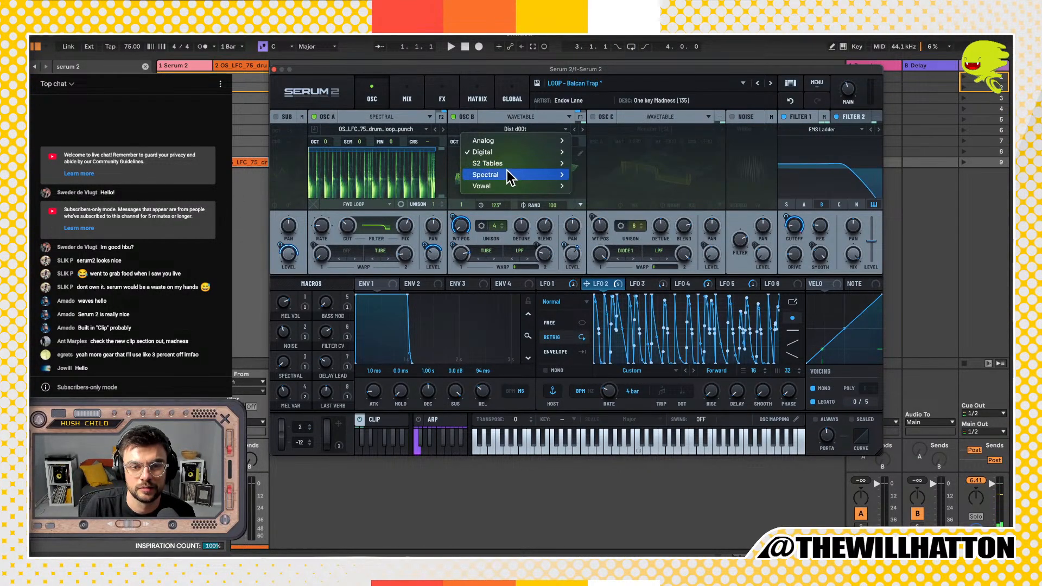
pyautogui.moveTo(508, 175)
pyautogui.click(611, 173)
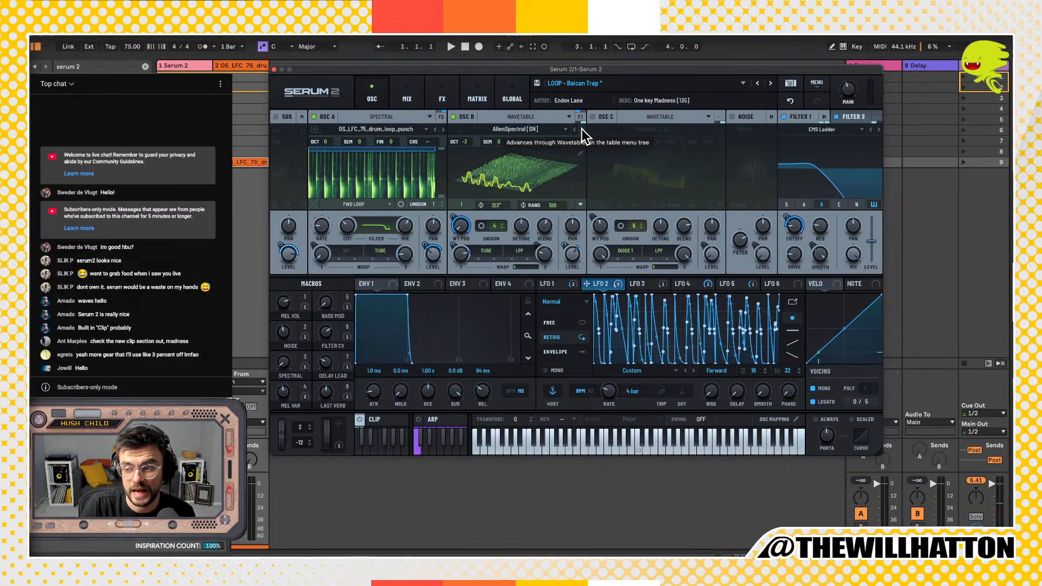
pyautogui.click(581, 129)
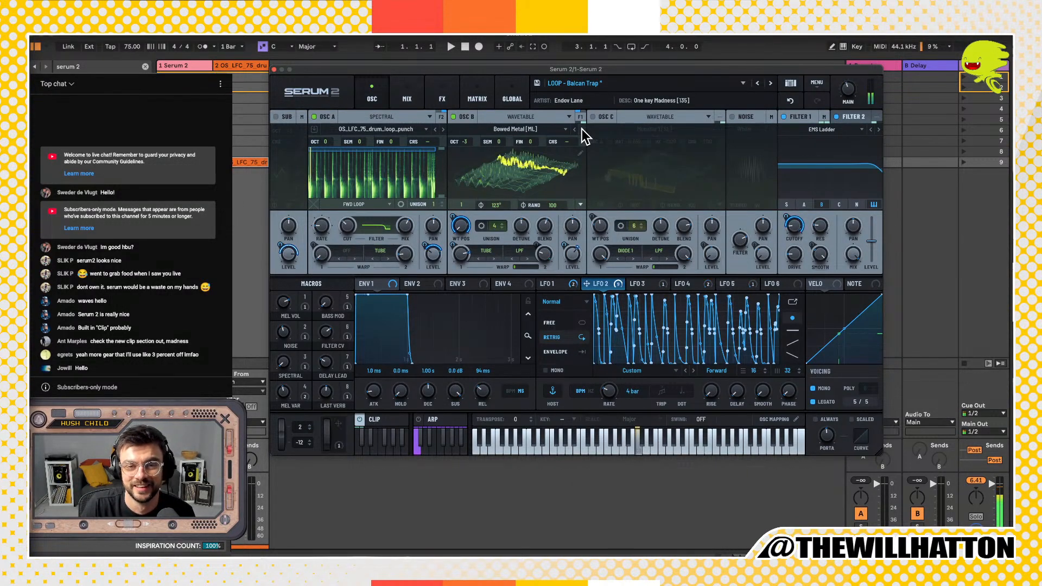
pyautogui.click(581, 129)
pyautogui.click(582, 129)
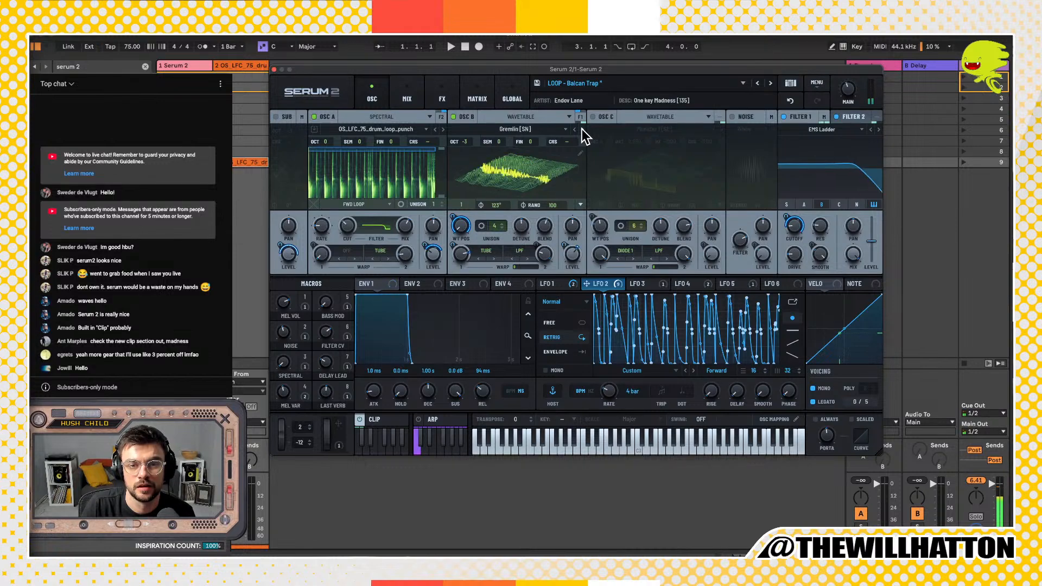
pyautogui.click(581, 129)
# Step: Load the Analog wavetable Basic Mini into oscillator B, then replace it with MsAw from the same category
pyautogui.click(530, 130)
pyautogui.moveTo(522, 147)
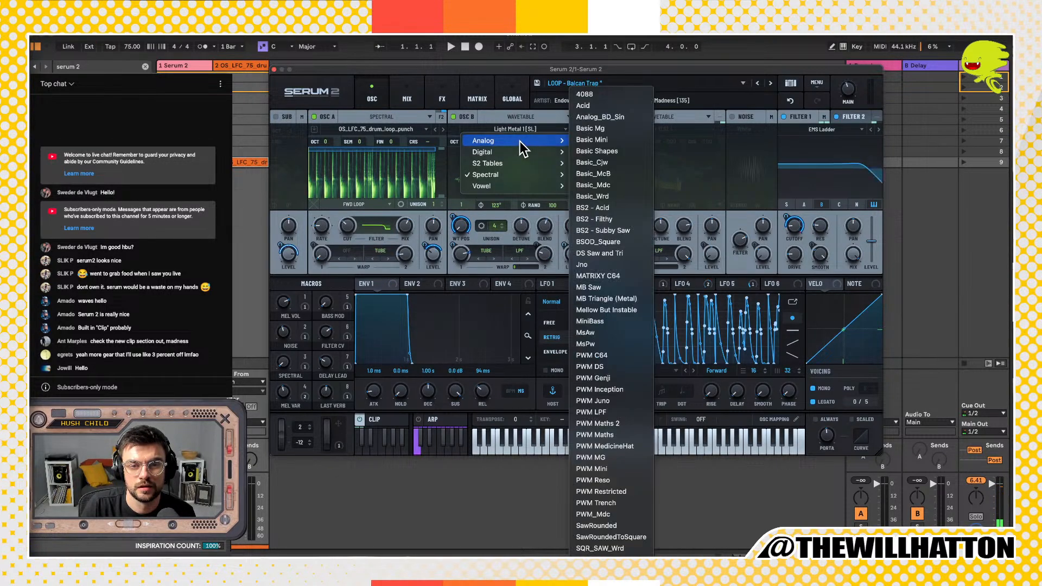
pyautogui.click(604, 140)
pyautogui.click(530, 129)
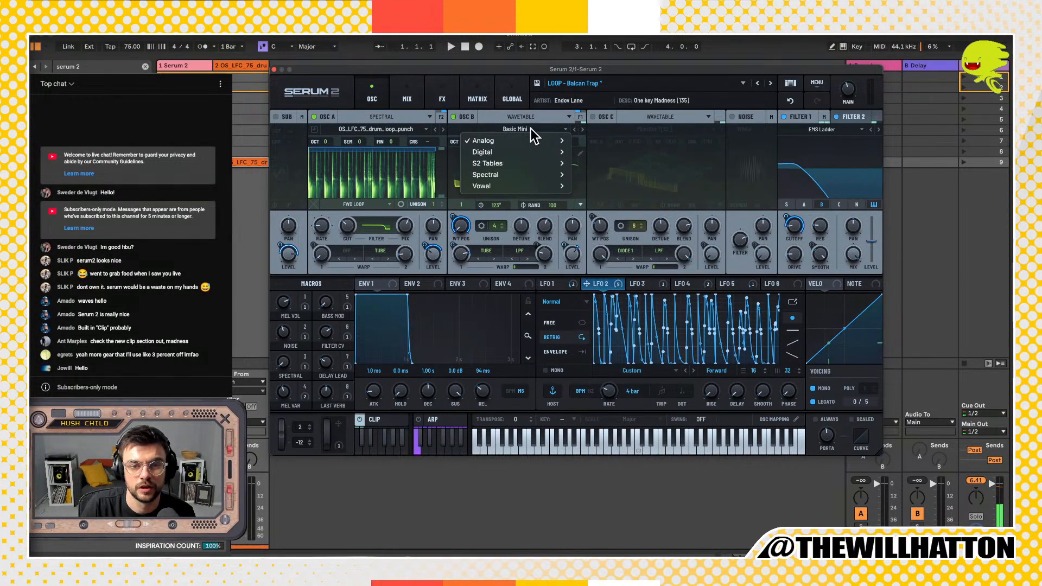
pyautogui.moveTo(523, 156)
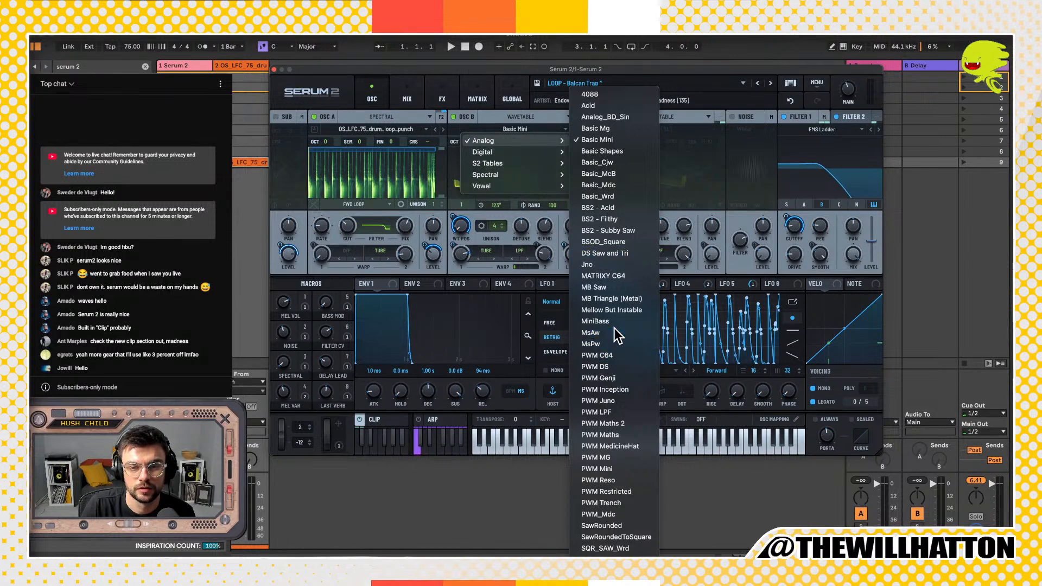
pyautogui.click(617, 336)
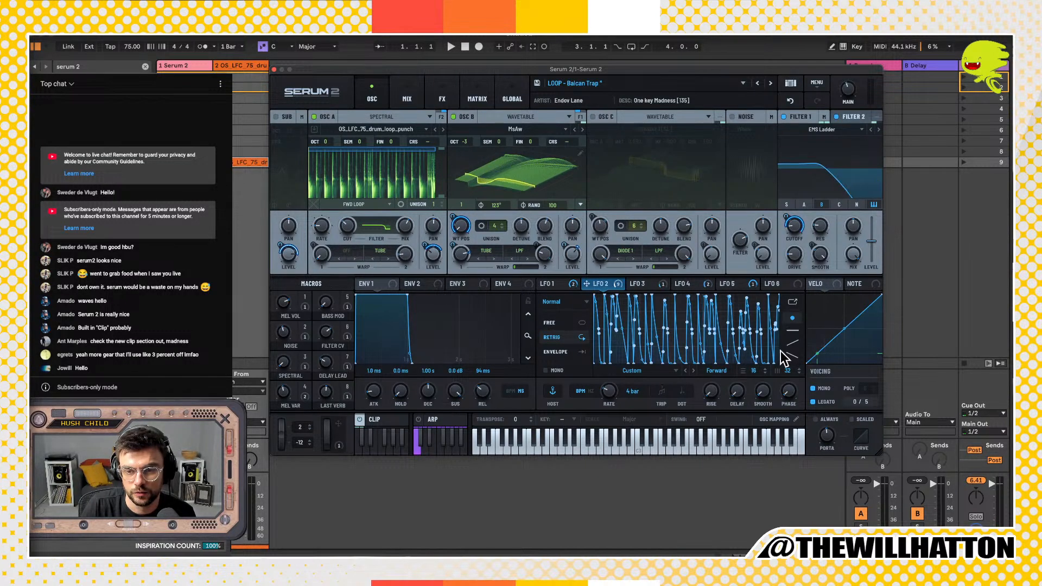
# Step: Open LFO 2's curve in the enlarged editor and load the Rhythmic shape Bar Backbeat Bboy
pyautogui.click(793, 302)
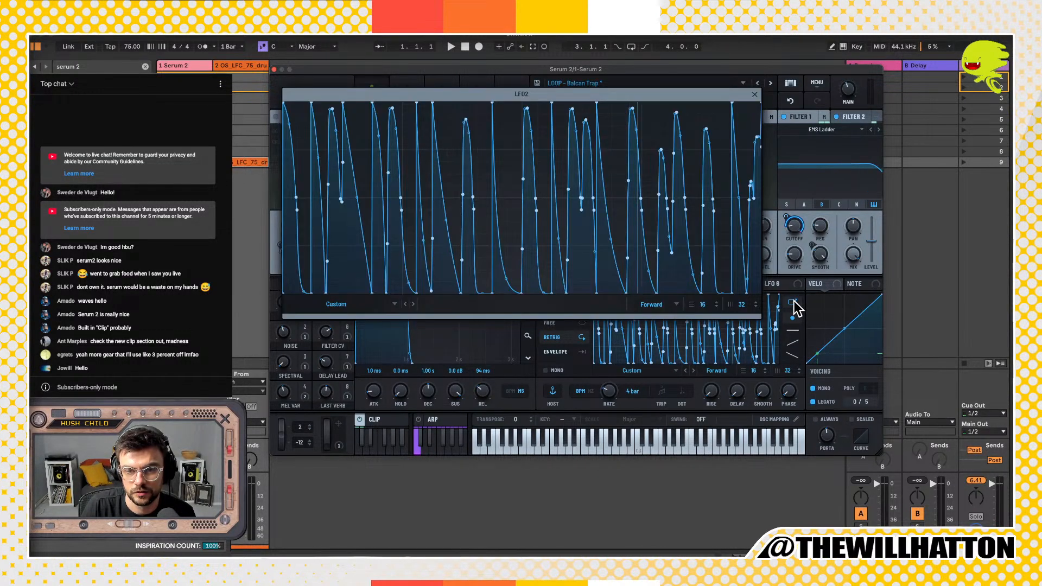
pyautogui.click(344, 305)
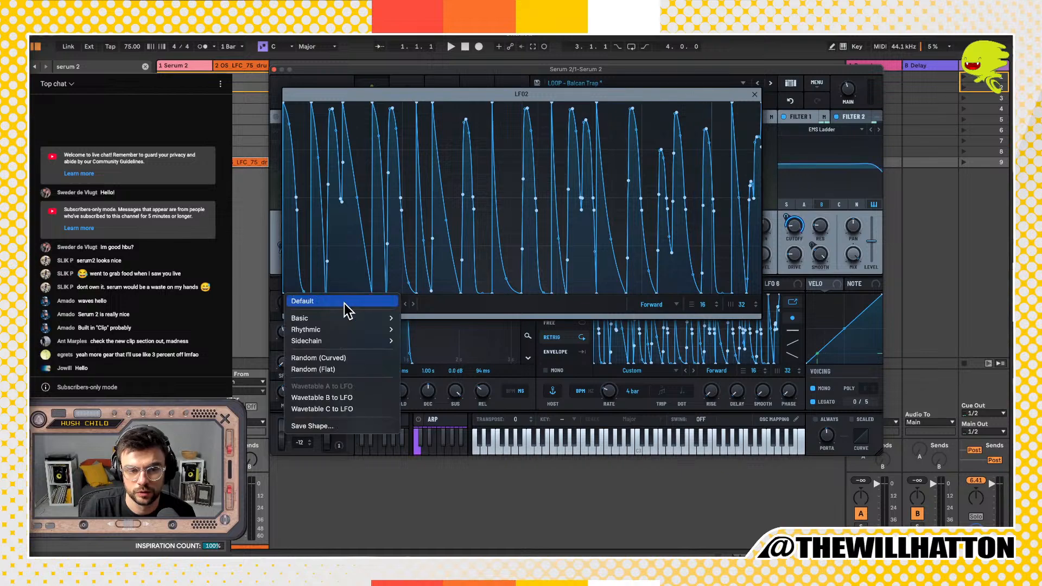
pyautogui.moveTo(338, 319)
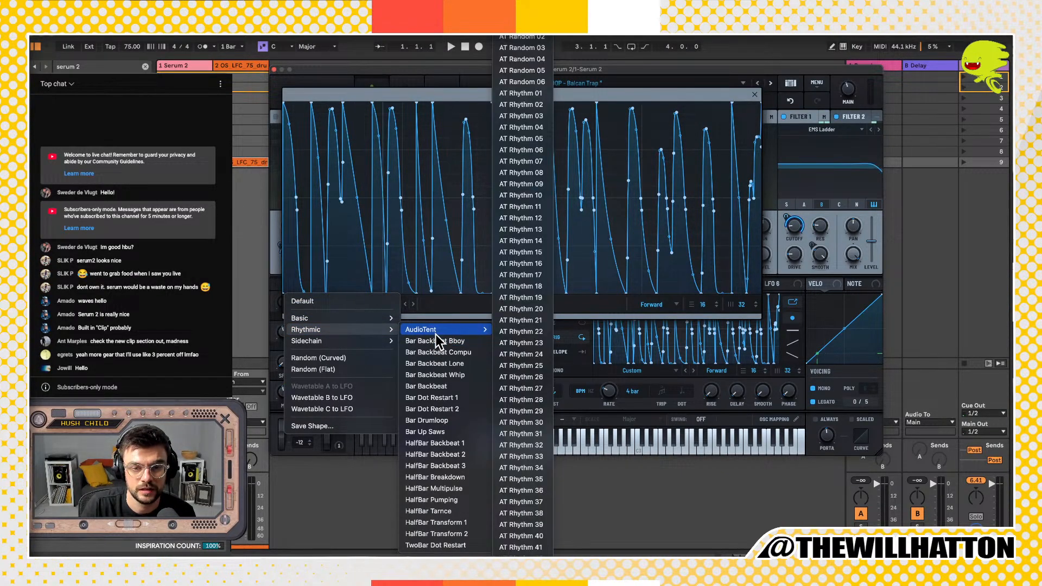
pyautogui.click(438, 342)
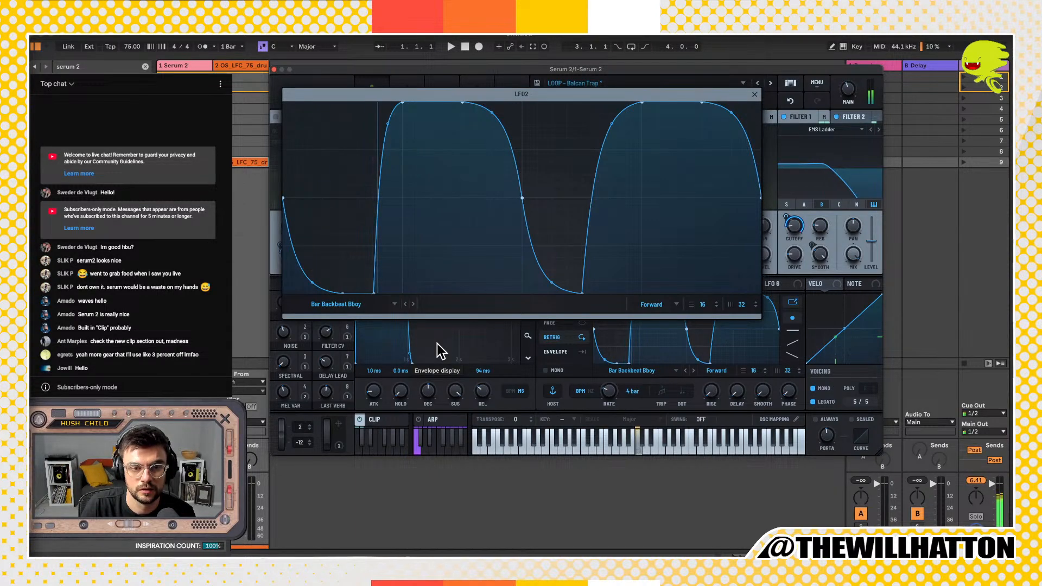
# Step: Load the Rhythmic AudioTent shape AT Rhythm 95 into LFO 2
pyautogui.click(372, 303)
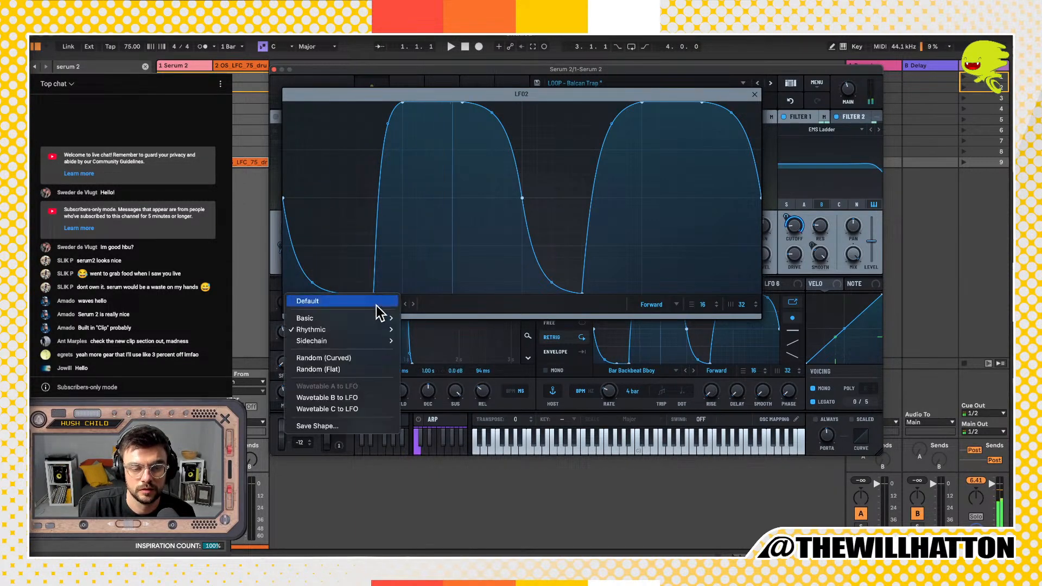
pyautogui.moveTo(358, 342)
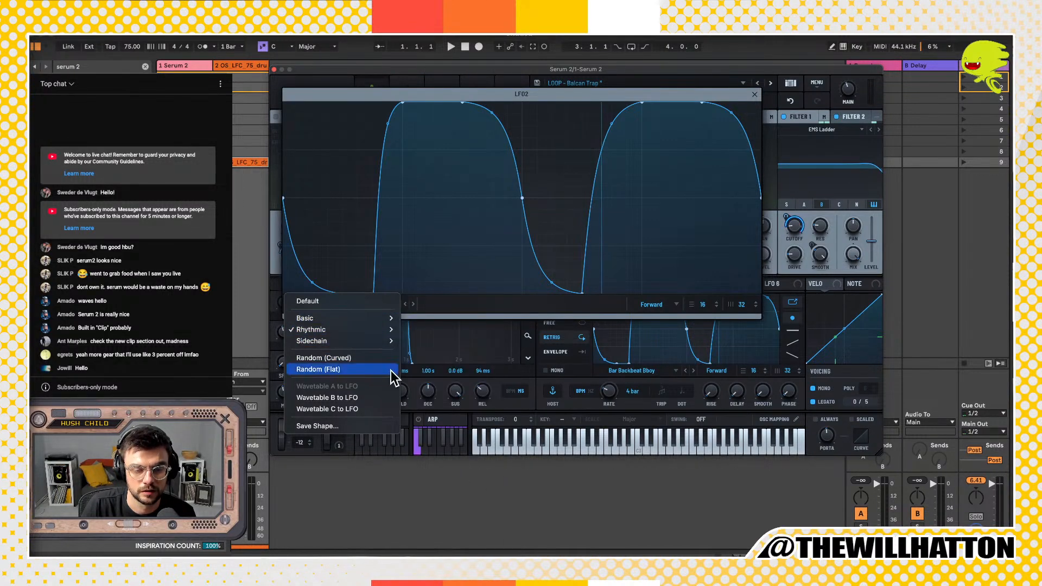
pyautogui.moveTo(388, 330)
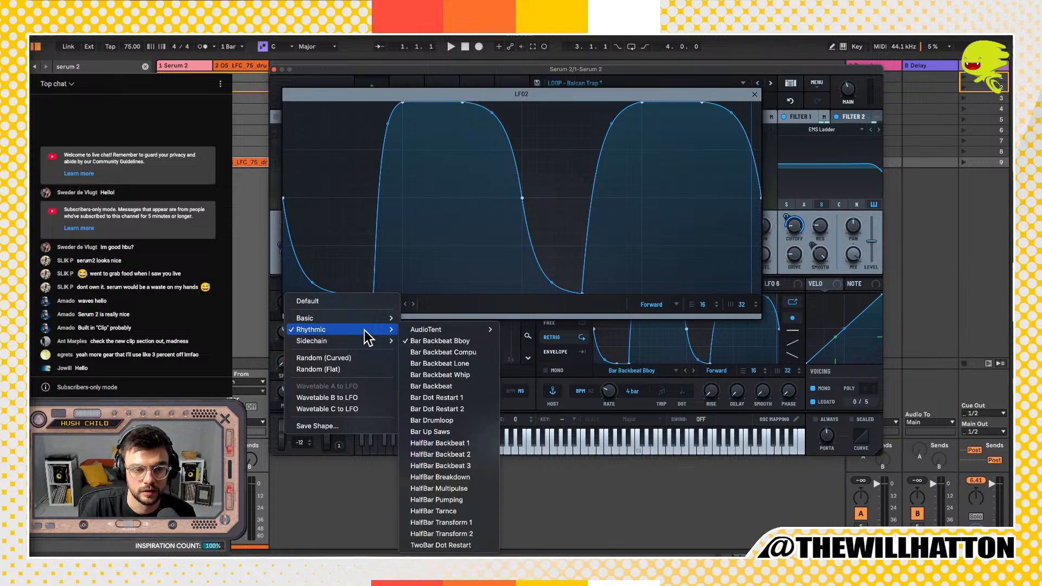
pyautogui.moveTo(450, 328)
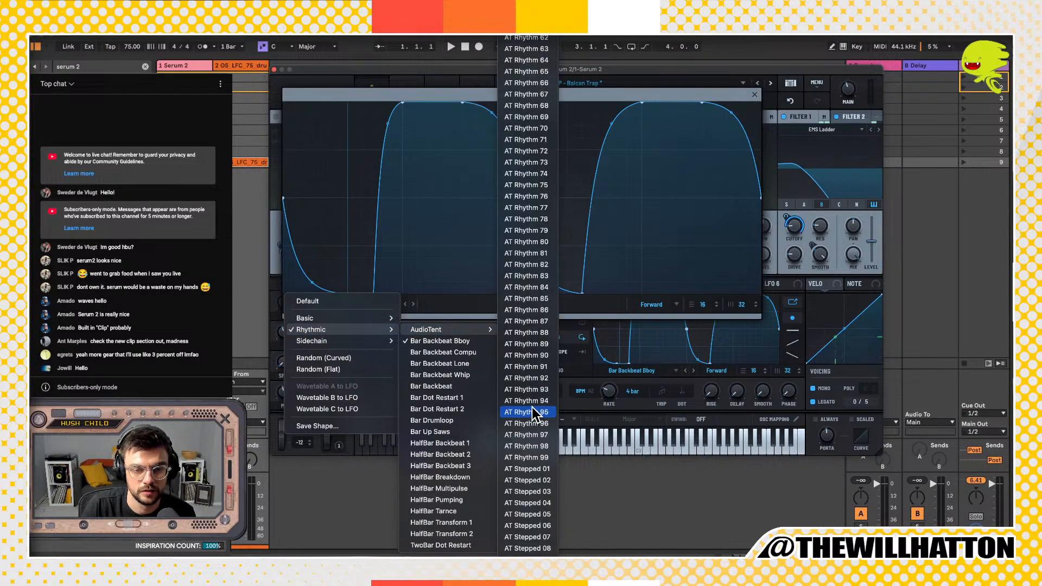
pyautogui.click(532, 407)
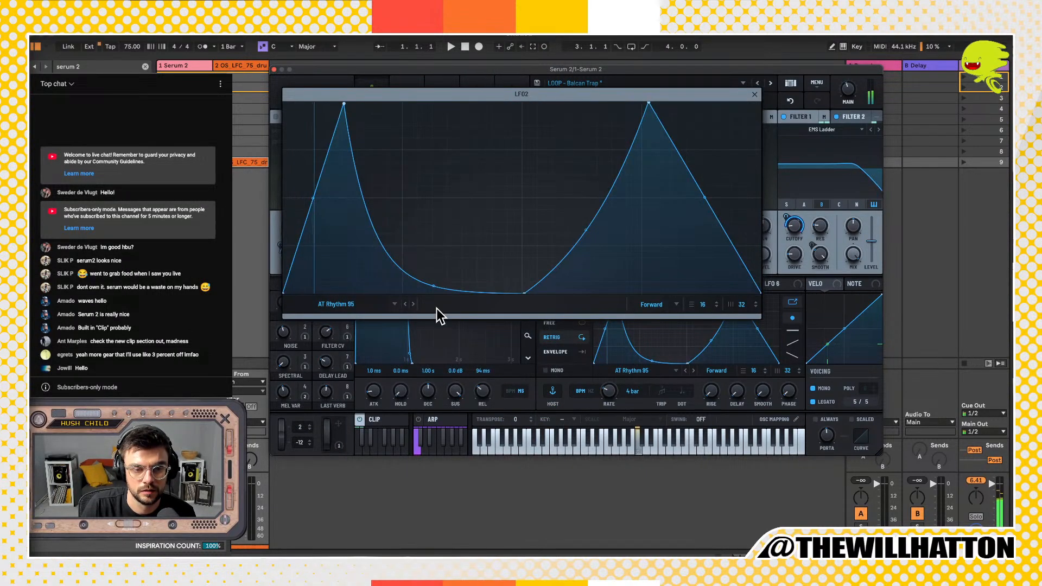
# Step: Advance LFO 2 through the following preset shapes, past the stepped, backbeat and sidechain ones, to Saw Down Curved
pyautogui.click(413, 303)
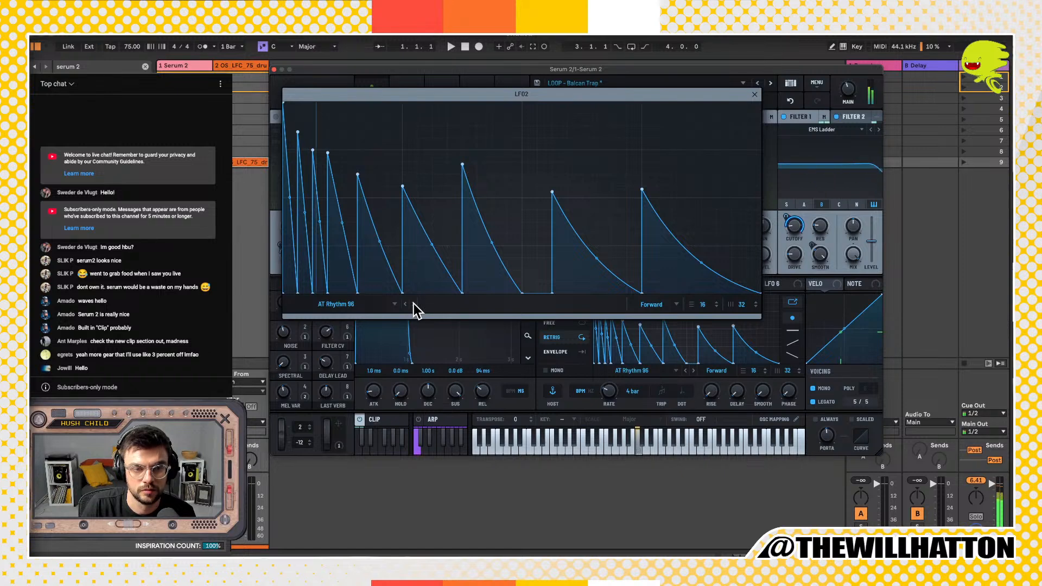
pyautogui.click(413, 304)
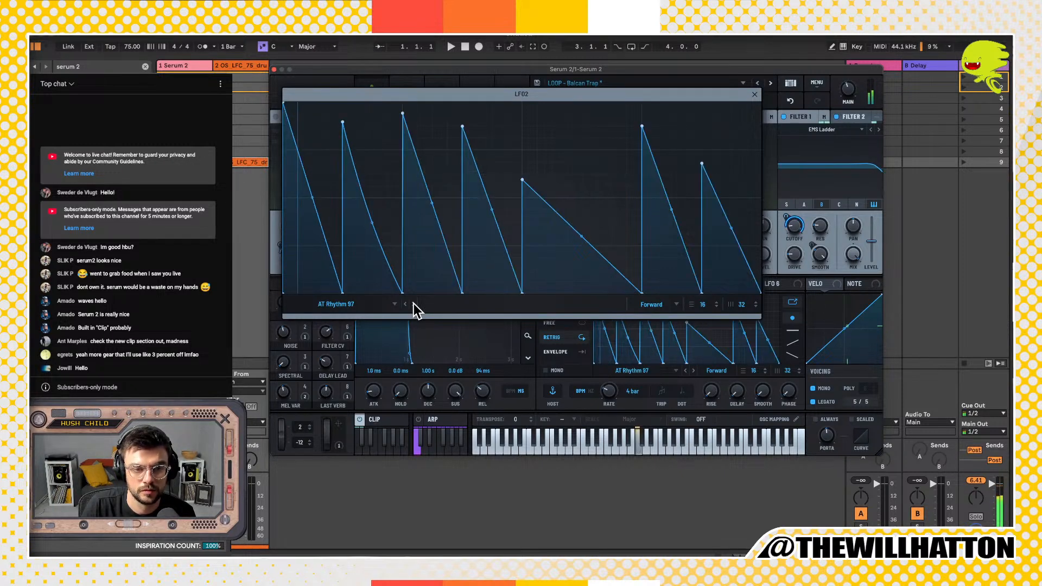
pyautogui.click(413, 304)
pyautogui.click(414, 304)
pyautogui.click(414, 304)
pyautogui.click(413, 304)
pyautogui.click(413, 304)
pyautogui.click(414, 304)
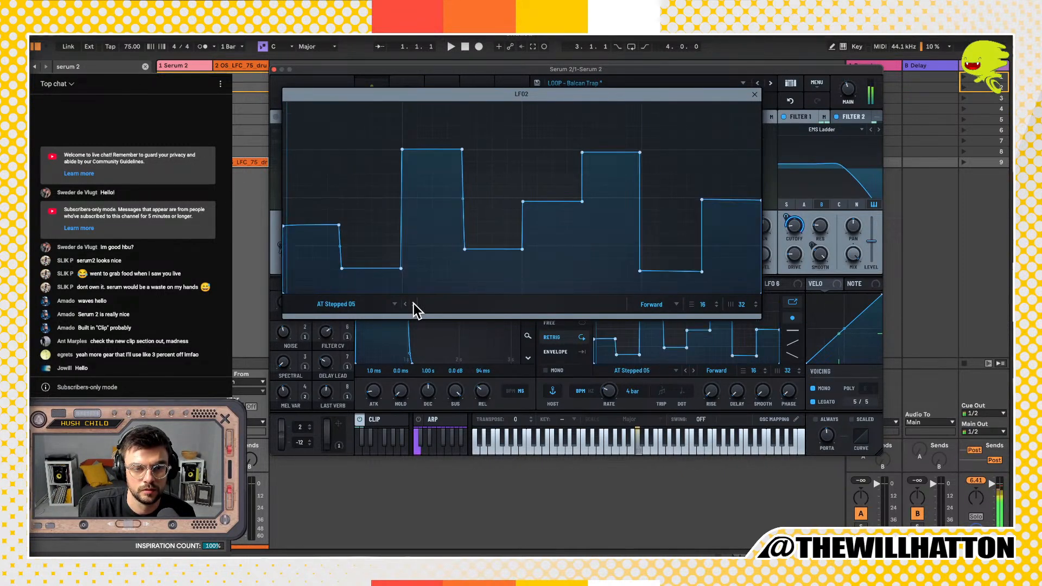
pyautogui.click(413, 304)
pyautogui.click(413, 304)
pyautogui.click(413, 303)
pyautogui.click(414, 304)
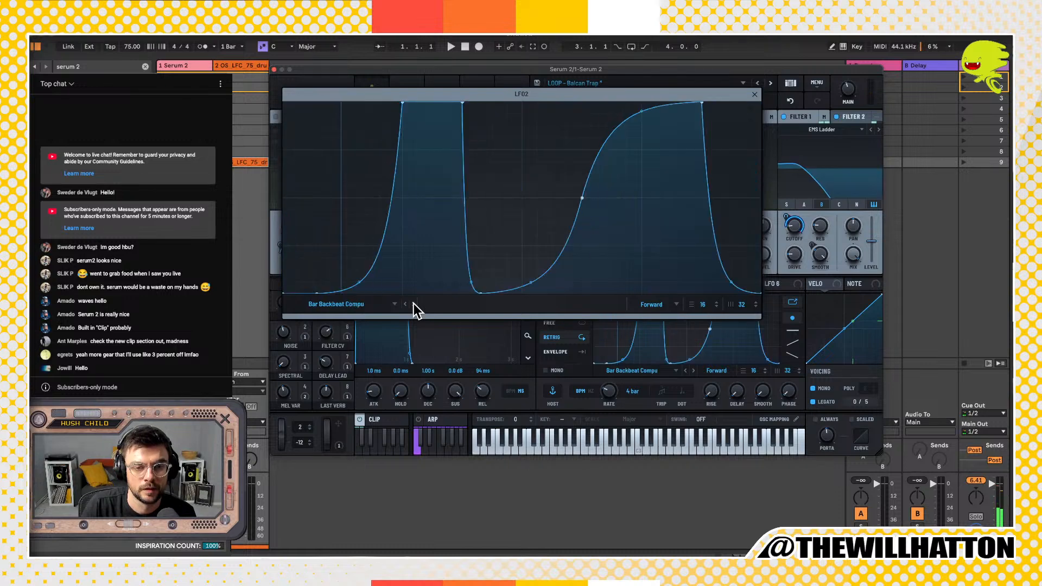
pyautogui.click(413, 304)
pyautogui.click(413, 303)
pyautogui.click(414, 304)
pyautogui.click(413, 303)
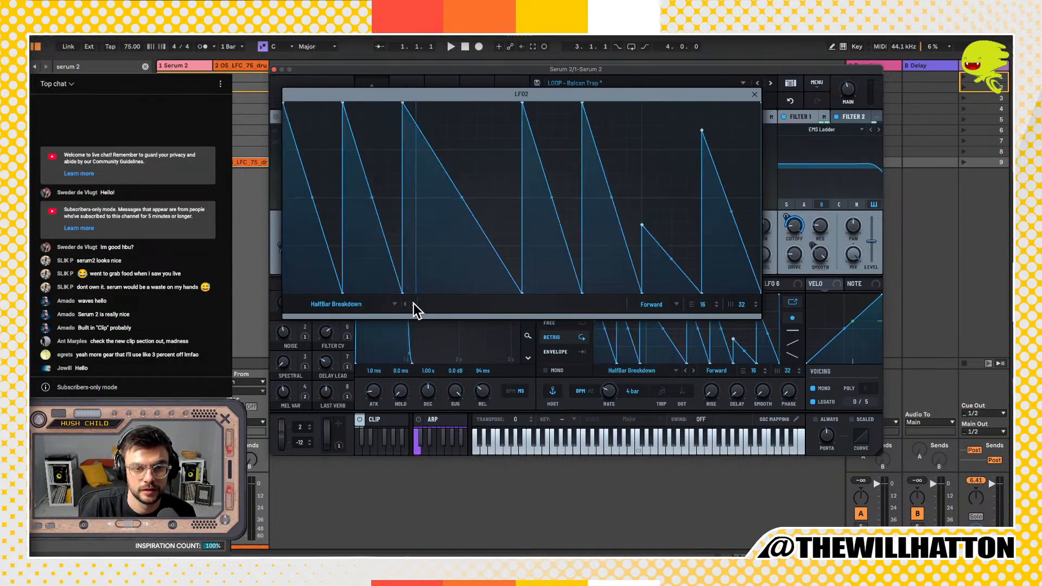
pyautogui.click(414, 304)
pyautogui.click(413, 304)
pyautogui.click(413, 303)
pyautogui.click(413, 304)
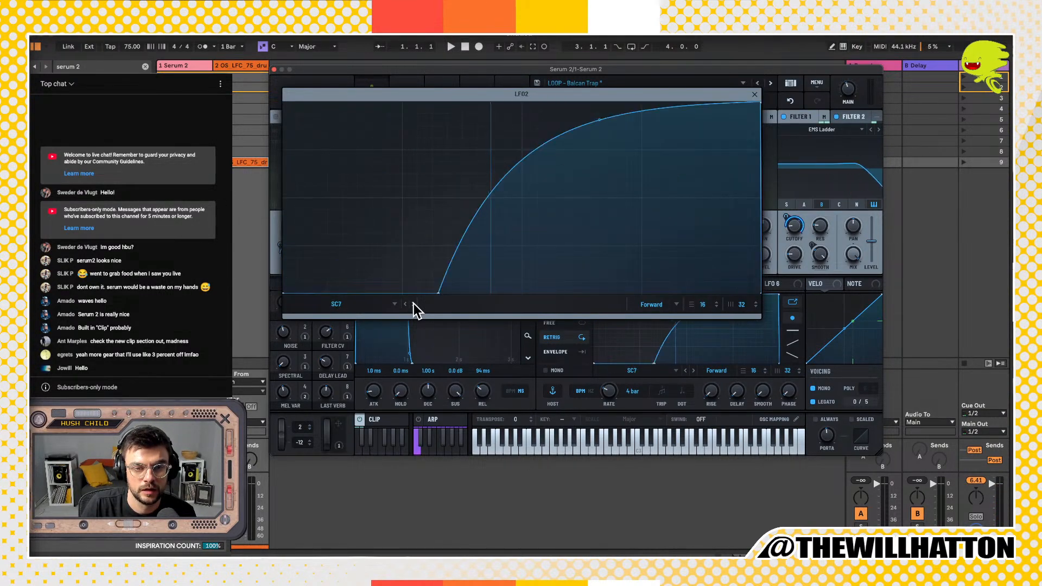
pyautogui.click(414, 304)
pyautogui.click(413, 304)
# Step: Load the AudioTent shape AT Random 01 into LFO 2 and browse forward and back through the neighbouring AT Random and AT Rhythm shapes
pyautogui.click(359, 304)
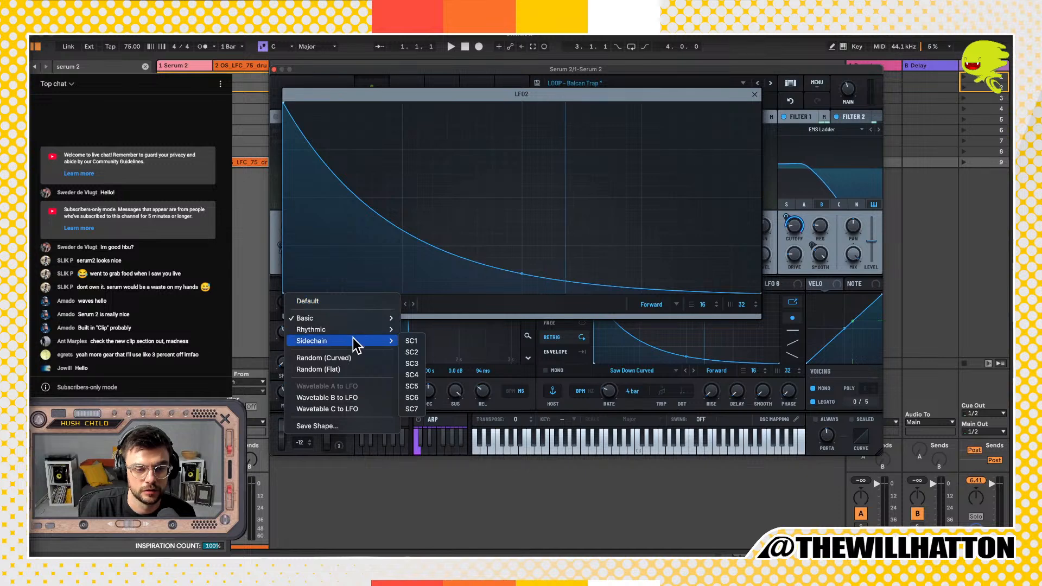
pyautogui.moveTo(314, 320)
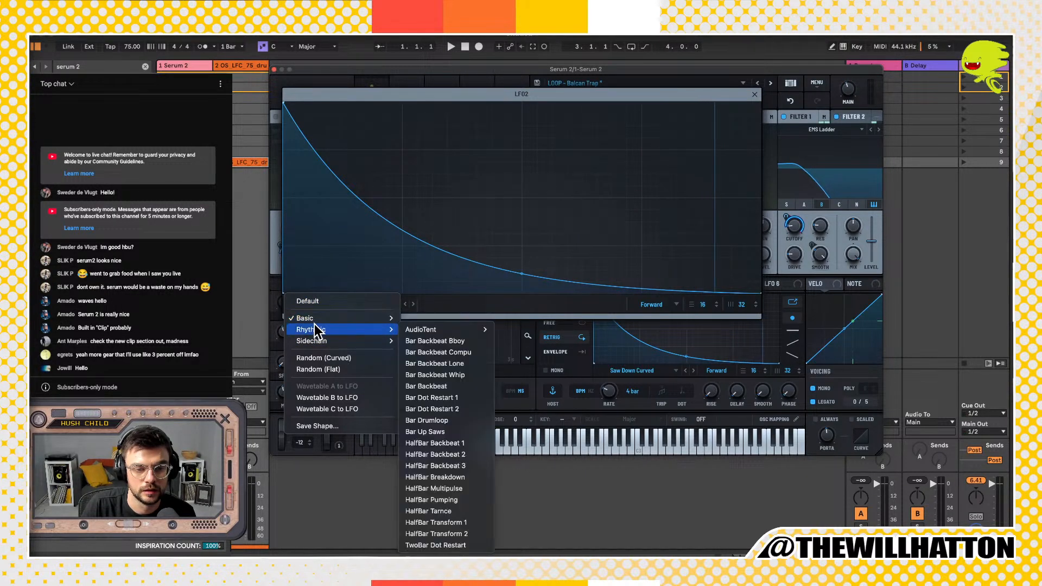
pyautogui.moveTo(428, 329)
pyautogui.click(534, 37)
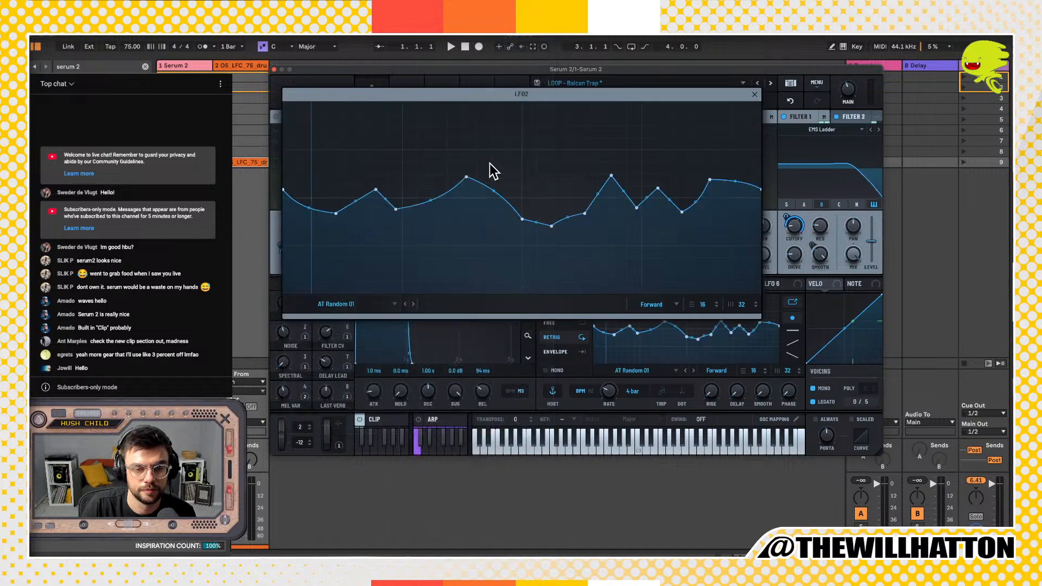
pyautogui.click(409, 303)
pyautogui.click(409, 303)
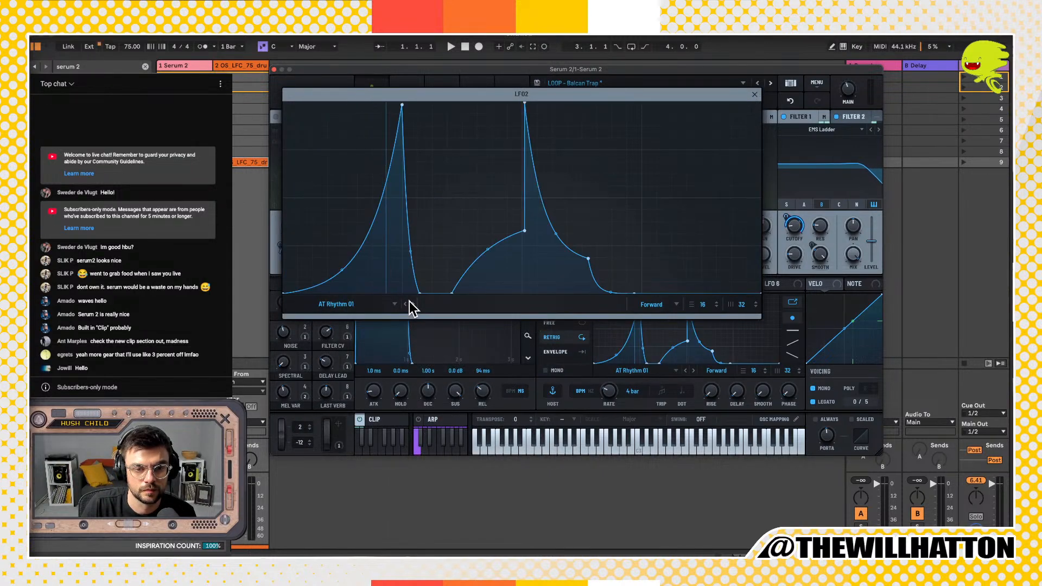
pyautogui.click(409, 303)
pyautogui.click(397, 302)
pyautogui.click(404, 304)
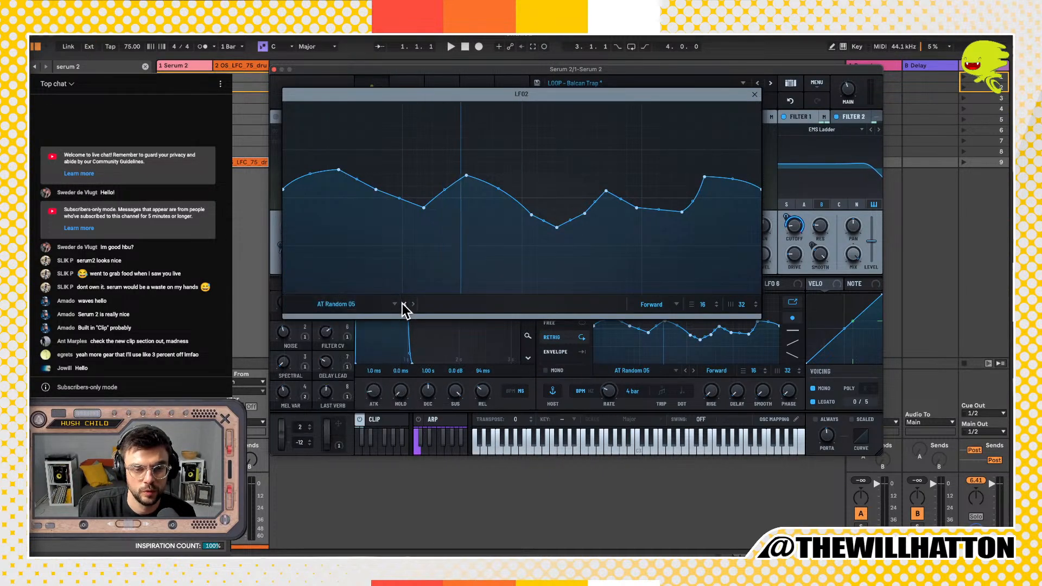
pyautogui.click(404, 303)
# Step: Raise the starting point and the first three peaks of LFO 2's curve to maximum height
pyautogui.moveTo(343, 236); pyautogui.dragTo(333, 42)
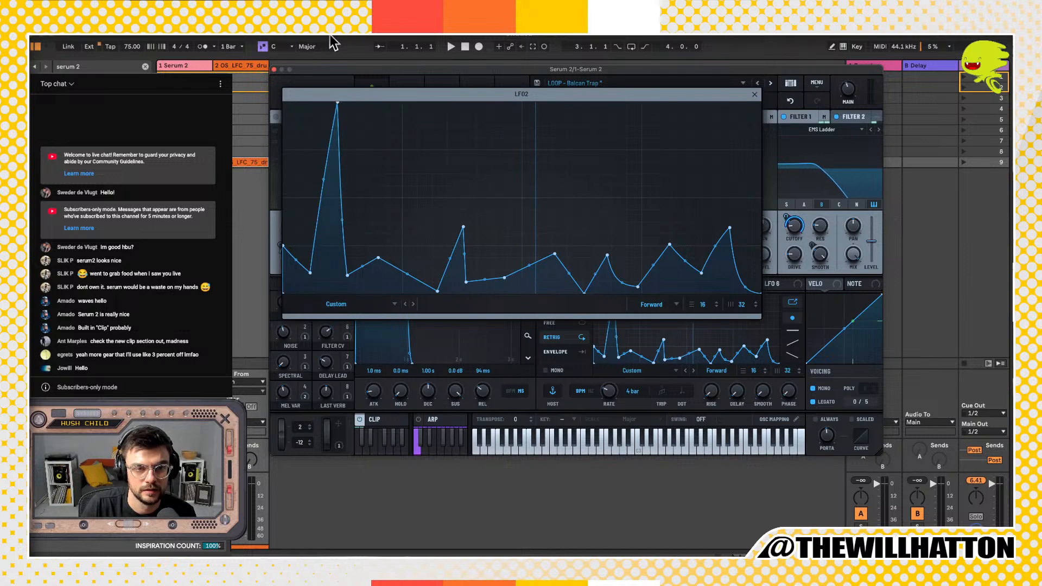
pyautogui.moveTo(288, 247); pyautogui.dragTo(283, 102)
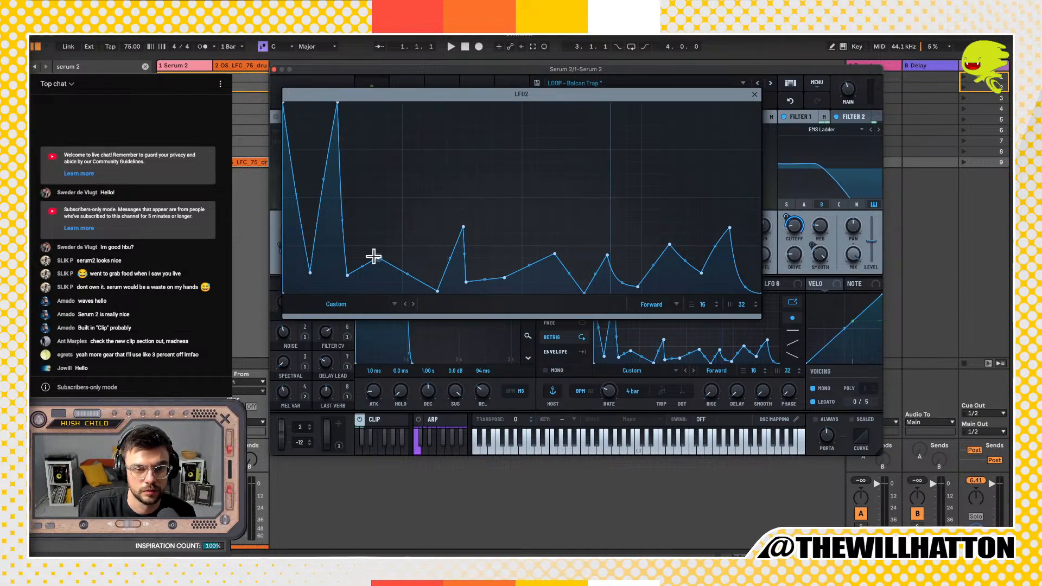
pyautogui.moveTo(379, 249); pyautogui.dragTo(388, 101)
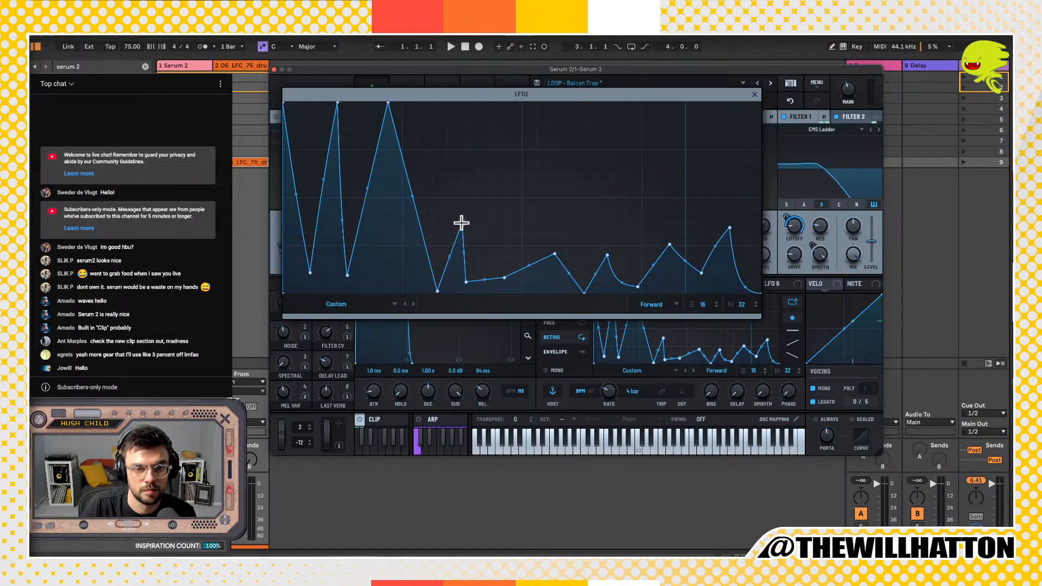
pyautogui.moveTo(462, 226); pyautogui.dragTo(461, 102)
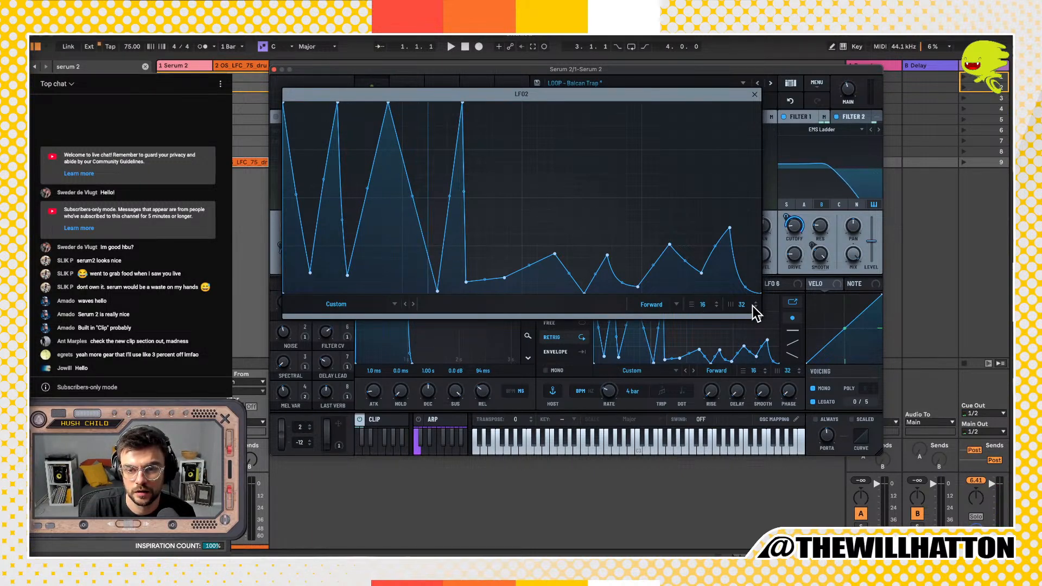
# Step: Set LFO 2's grid to 8 rows and 16 columns, and nudge the second peak after the starting point along the upper edge
pyautogui.moveTo(757, 304)
pyautogui.mouseDown()
pyautogui.moveTo(738, 396)
pyautogui.moveTo(767, 302)
pyautogui.moveTo(749, 296)
pyautogui.mouseUp()
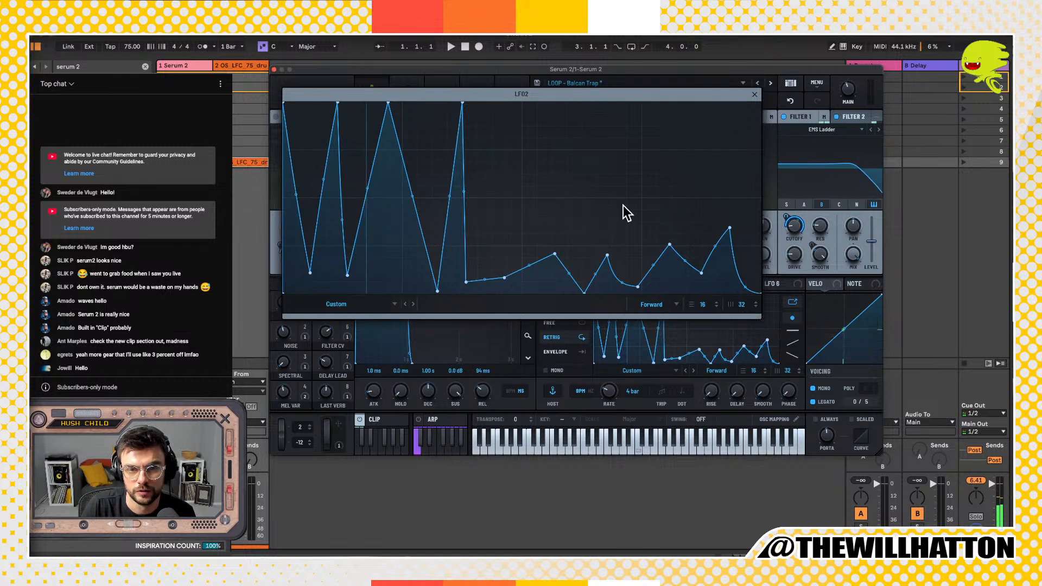
pyautogui.moveTo(705, 307); pyautogui.dragTo(704, 83)
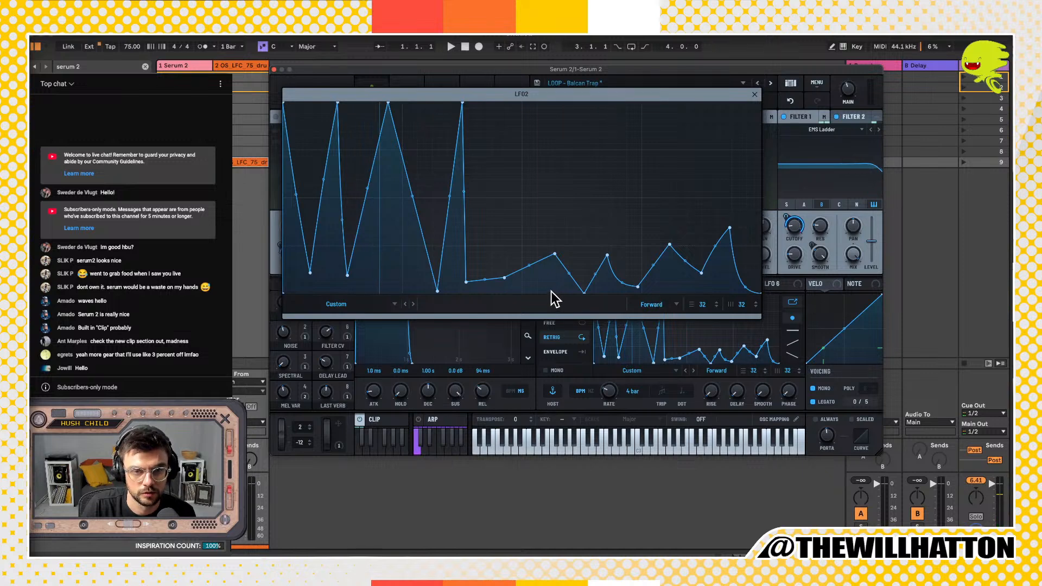
pyautogui.moveTo(707, 300); pyautogui.dragTo(708, 403)
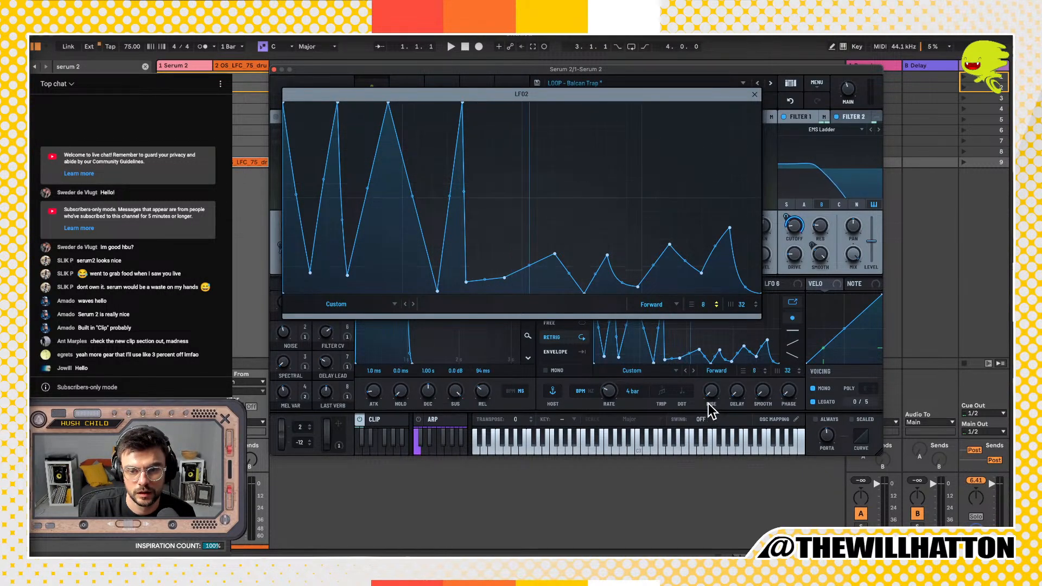
pyautogui.moveTo(741, 304); pyautogui.dragTo(741, 369)
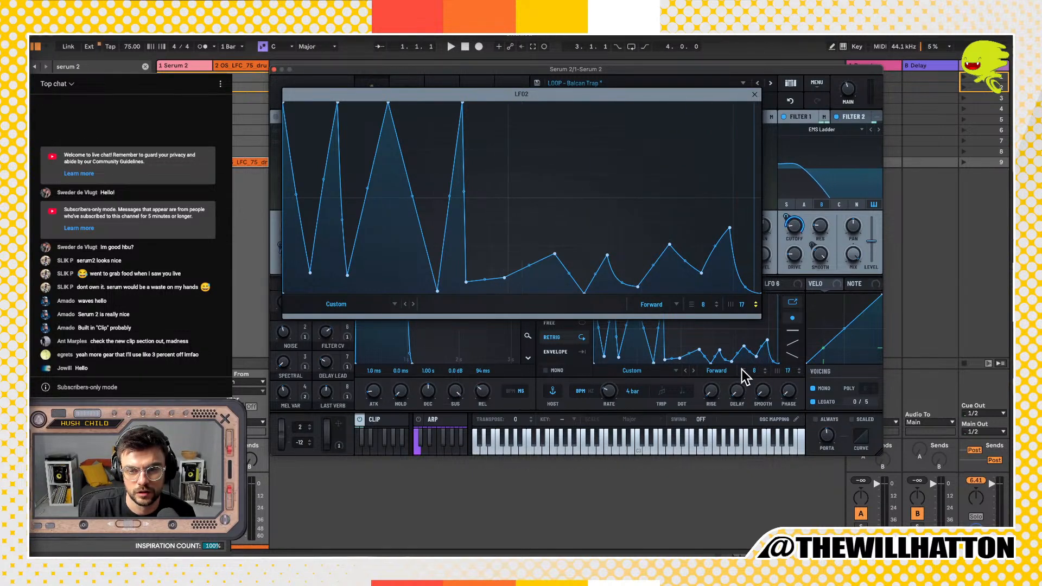
pyautogui.moveTo(386, 101)
pyautogui.mouseDown()
pyautogui.moveTo(411, 100)
pyautogui.moveTo(372, 94)
pyautogui.moveTo(389, 95)
pyautogui.mouseUp()
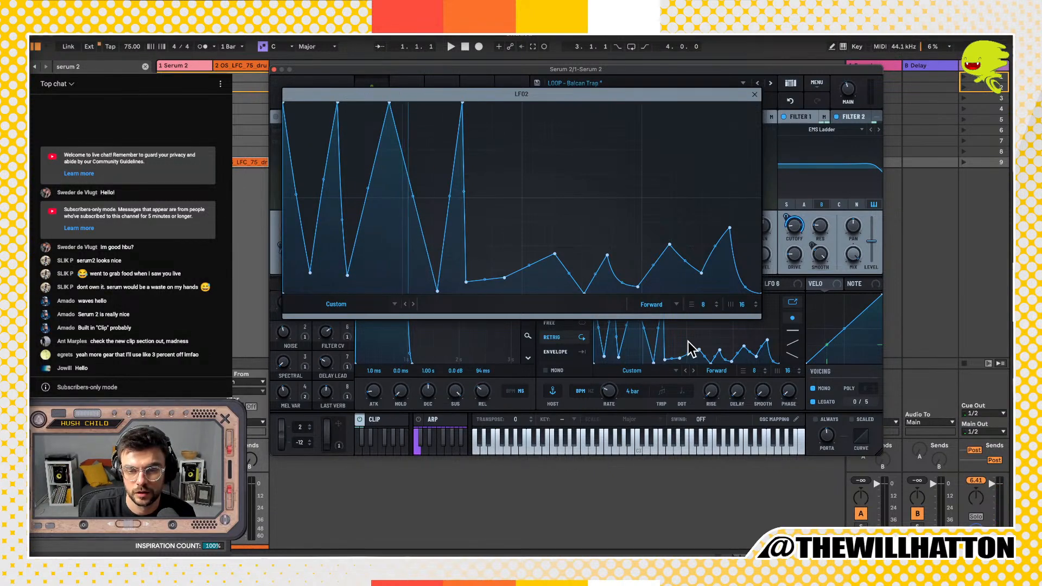
# Step: Check the available playback directions for LFO 2, keeping Forward
pyautogui.click(665, 305)
pyautogui.click(665, 307)
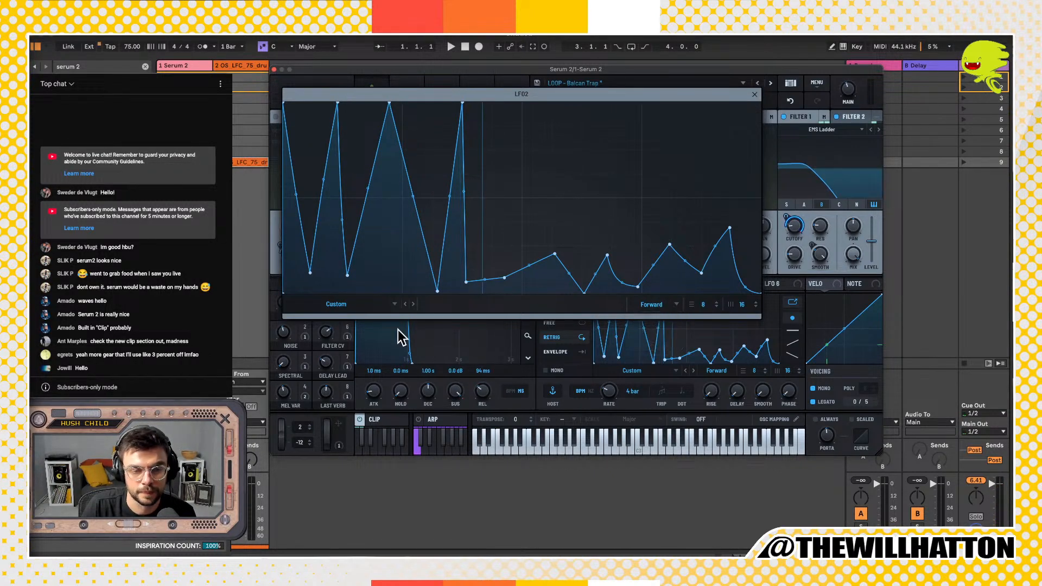
pyautogui.click(673, 304)
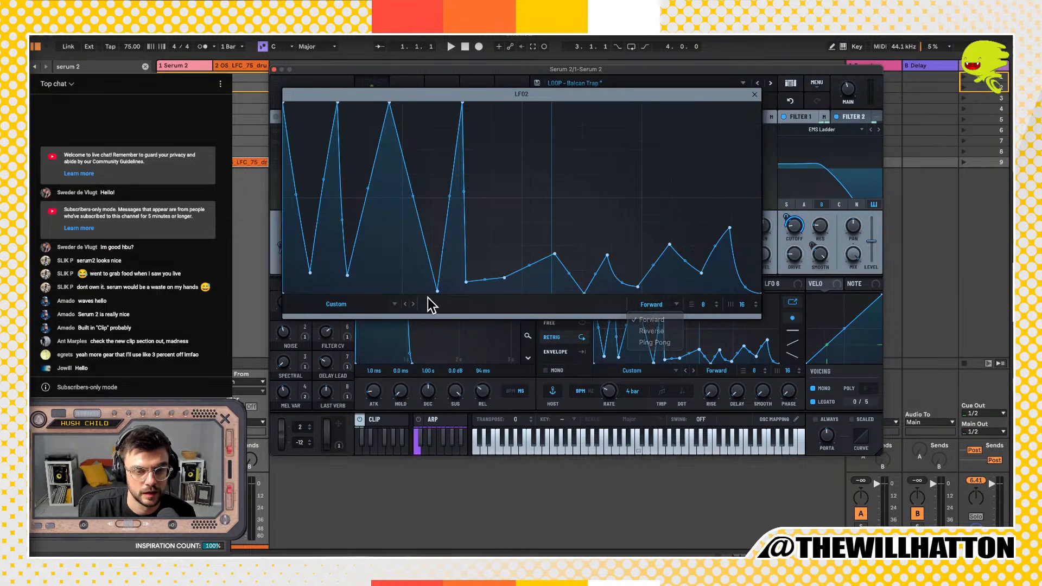
# Step: Raise the low point after the fourth peak of LFO 2's curve to maximum height and close the enlarged editor
pyautogui.moveTo(504, 278); pyautogui.dragTo(494, 103)
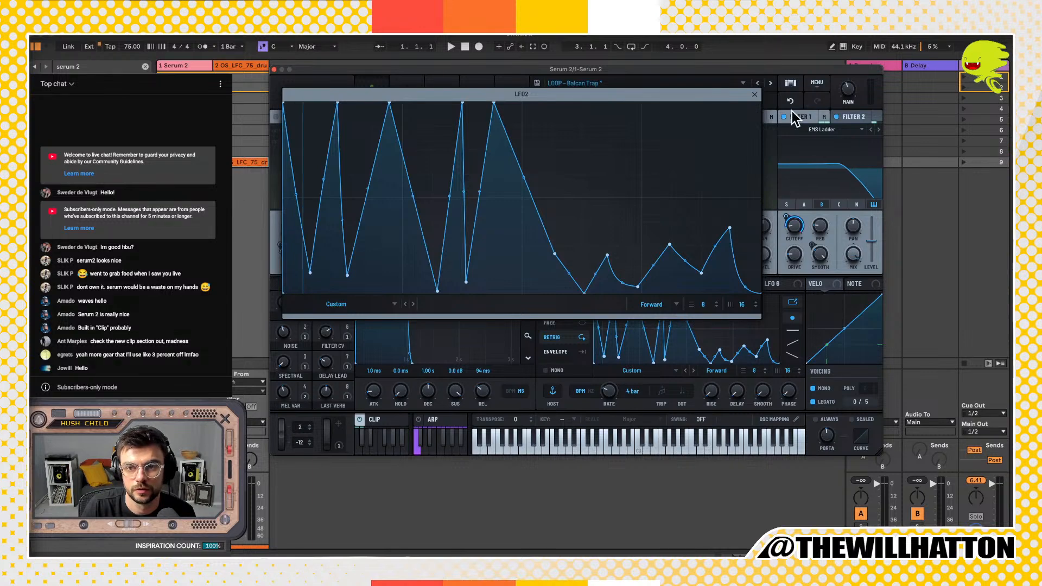
pyautogui.click(754, 95)
# Step: Paint rising ramp segments across the grid cells of LFO 2's curve with the ramp drawing shape
pyautogui.click(790, 342)
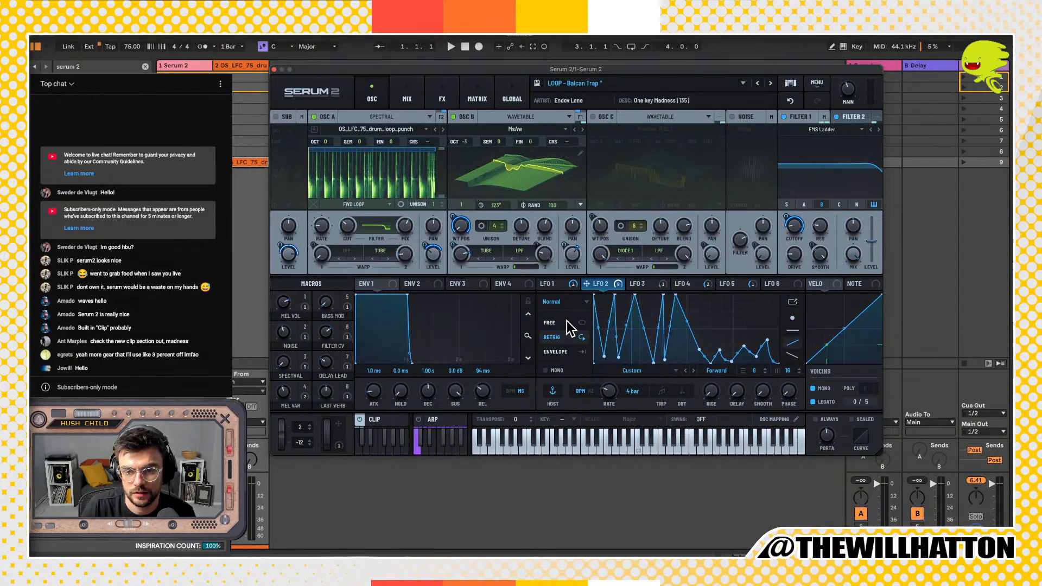
pyautogui.click(600, 301)
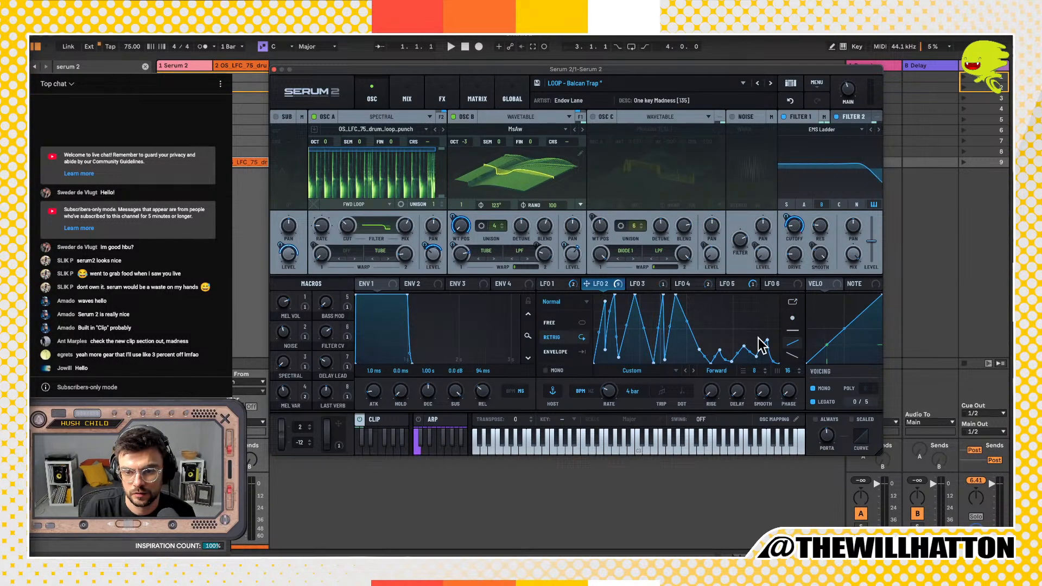
pyautogui.click(717, 313)
pyautogui.click(741, 305)
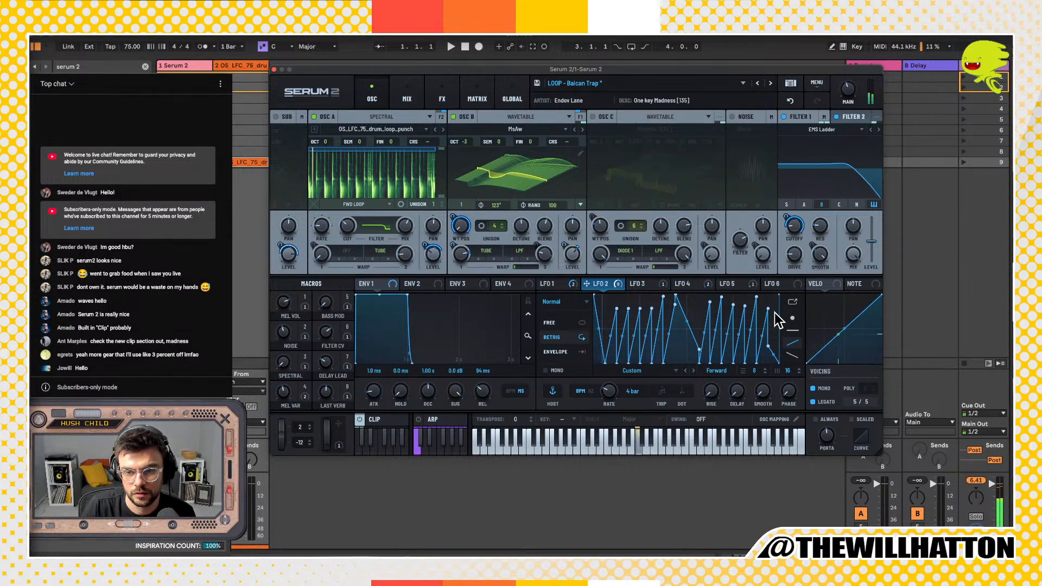
pyautogui.click(681, 342)
pyautogui.moveTo(689, 315); pyautogui.dragTo(695, 302)
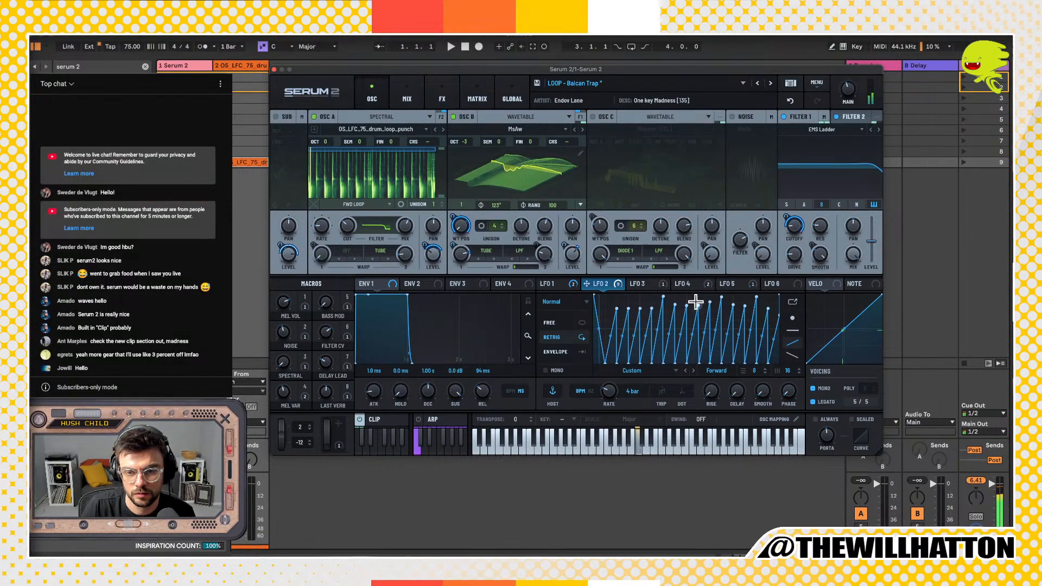
# Step: Return LFO 2 to point drawing and vary its ramp peaks, lowering several of them in the later part of the curve
pyautogui.click(792, 318)
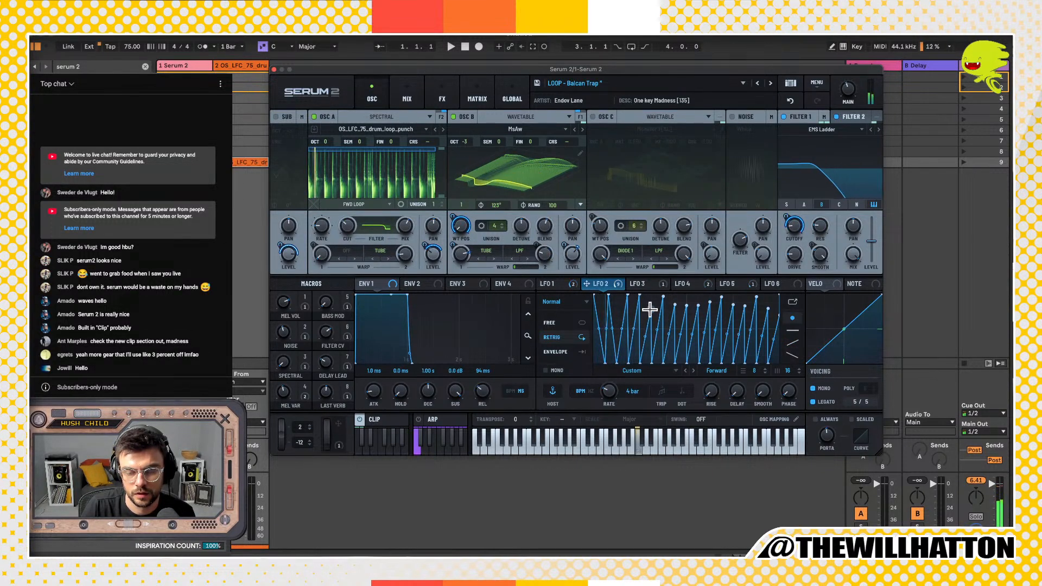
pyautogui.moveTo(663, 297)
pyautogui.mouseDown()
pyautogui.moveTo(662, 324)
pyautogui.moveTo(674, 293)
pyautogui.moveTo(698, 294)
pyautogui.moveTo(710, 271)
pyautogui.moveTo(719, 324)
pyautogui.moveTo(735, 287)
pyautogui.moveTo(756, 329)
pyautogui.mouseUp()
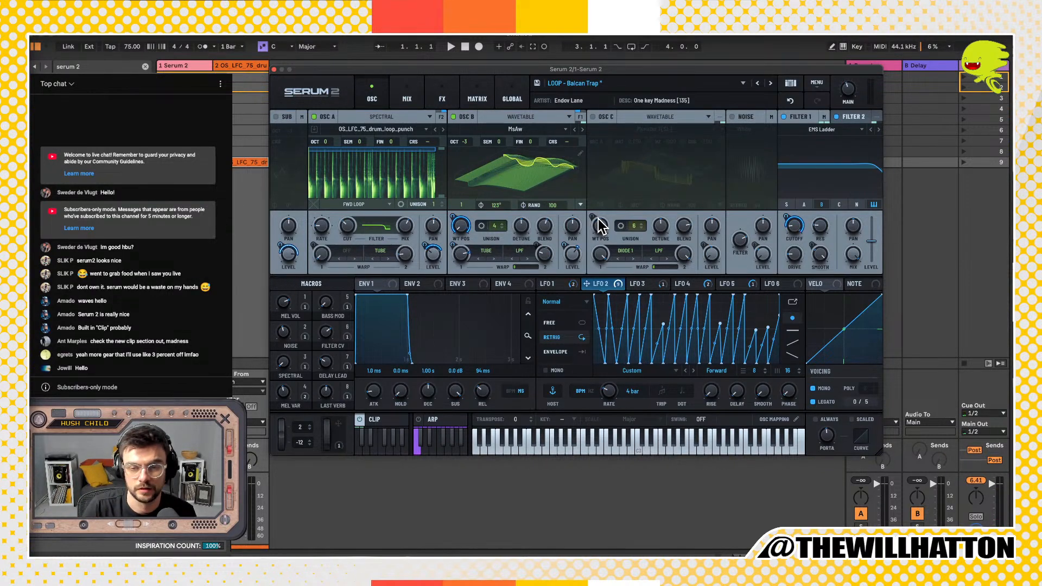
# Step: Check LFO 2's modulation options and load the Digital wavetable Dull_toy into oscillator B
pyautogui.rightClick(598, 286)
pyautogui.click(589, 274)
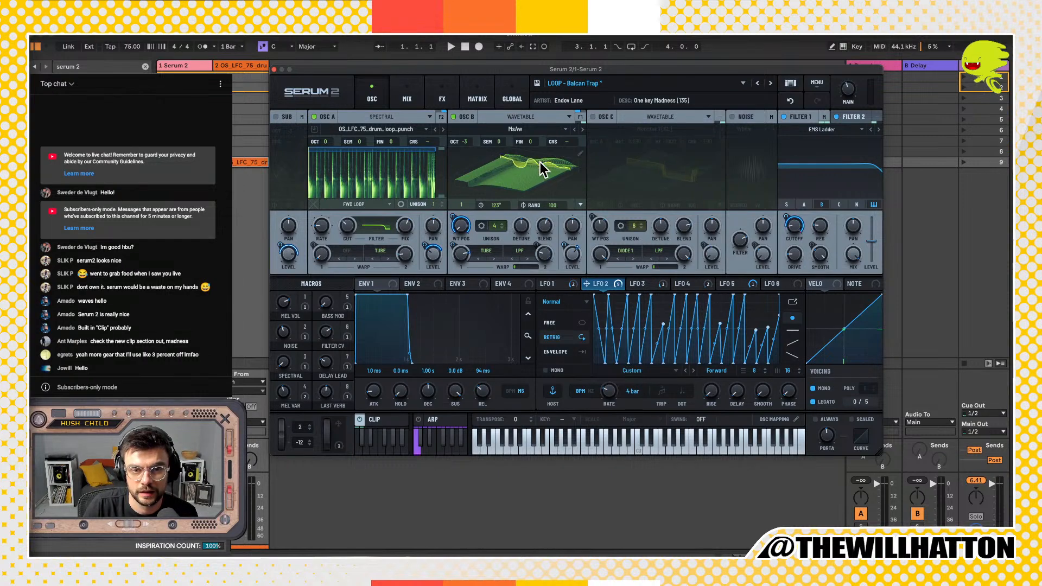
pyautogui.click(518, 129)
pyautogui.moveTo(516, 142)
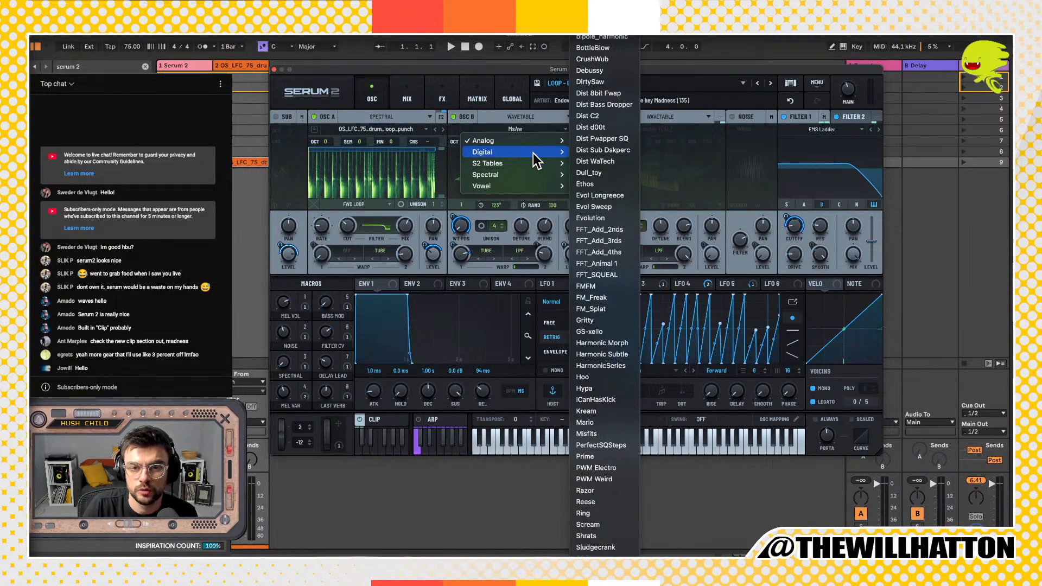
pyautogui.click(602, 173)
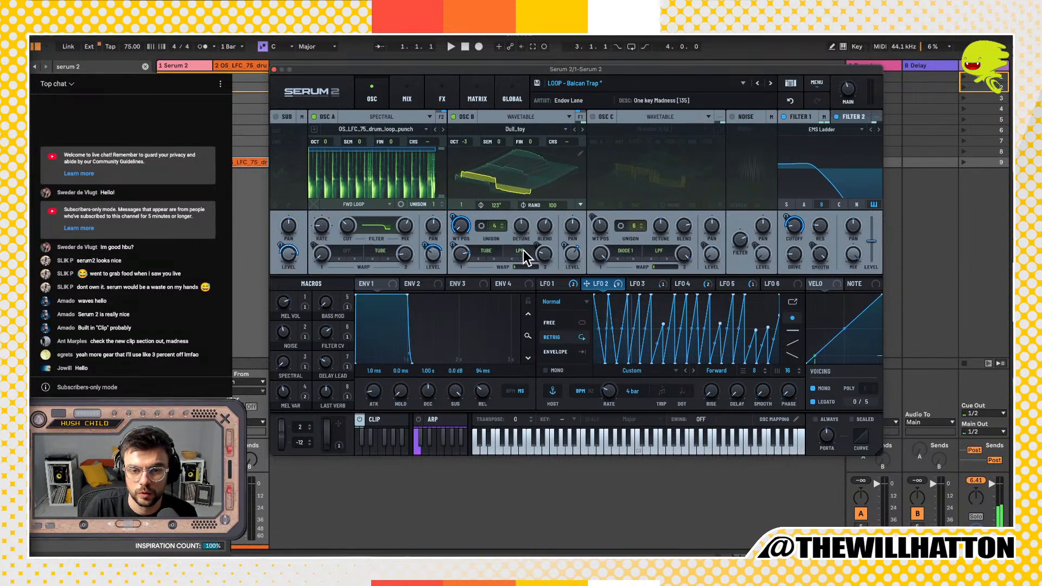
# Step: Bend LFO 1's curve into a steep drop at its start
pyautogui.click(554, 281)
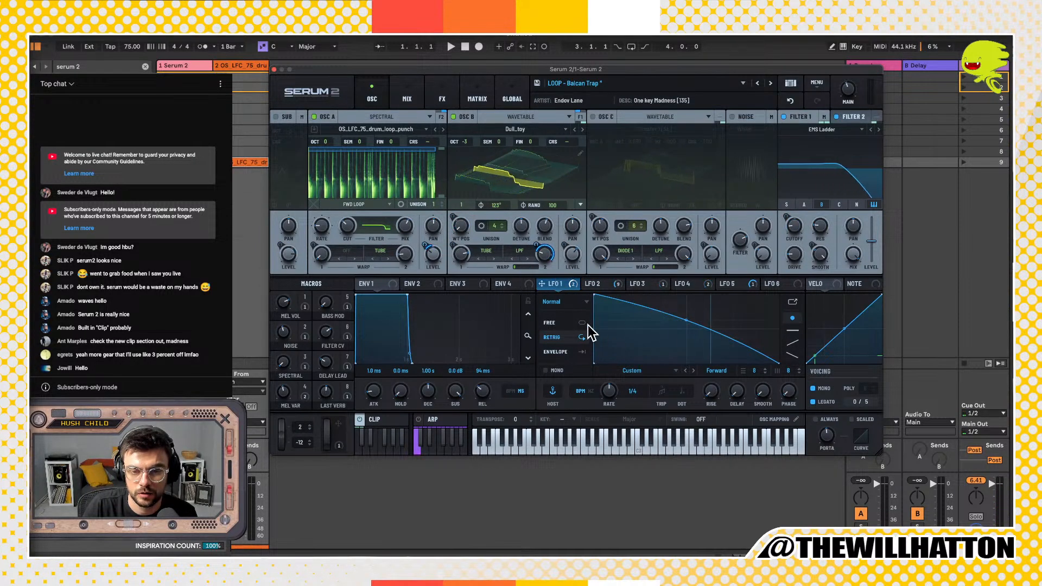
pyautogui.moveTo(688, 320); pyautogui.dragTo(684, 414)
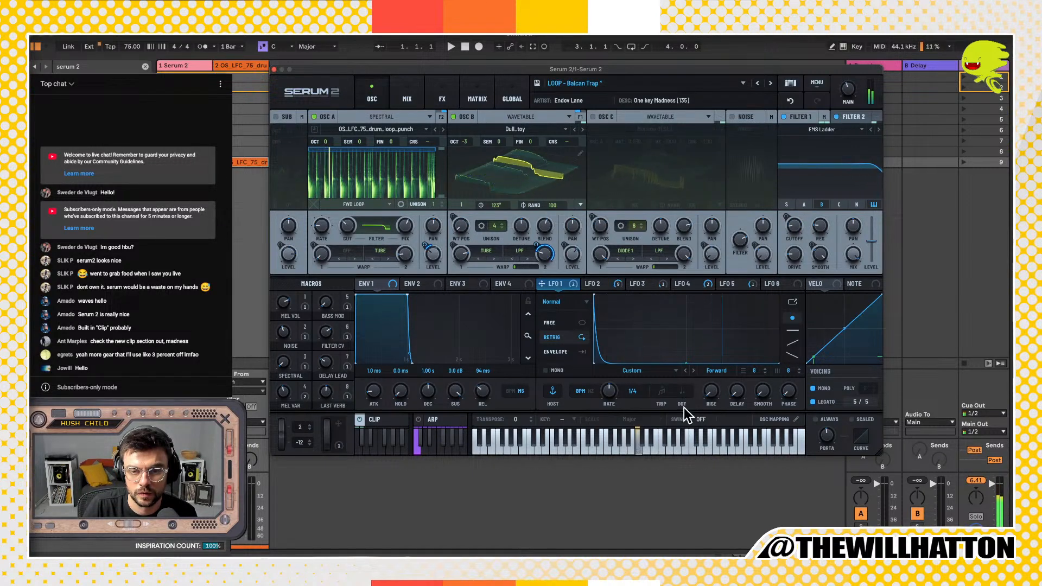
# Step: Examine Env 2, Env 1, LFO 2, LFO 1, LFO 4 and LFO 5 for their shapes and modulation targets
pyautogui.click(419, 281)
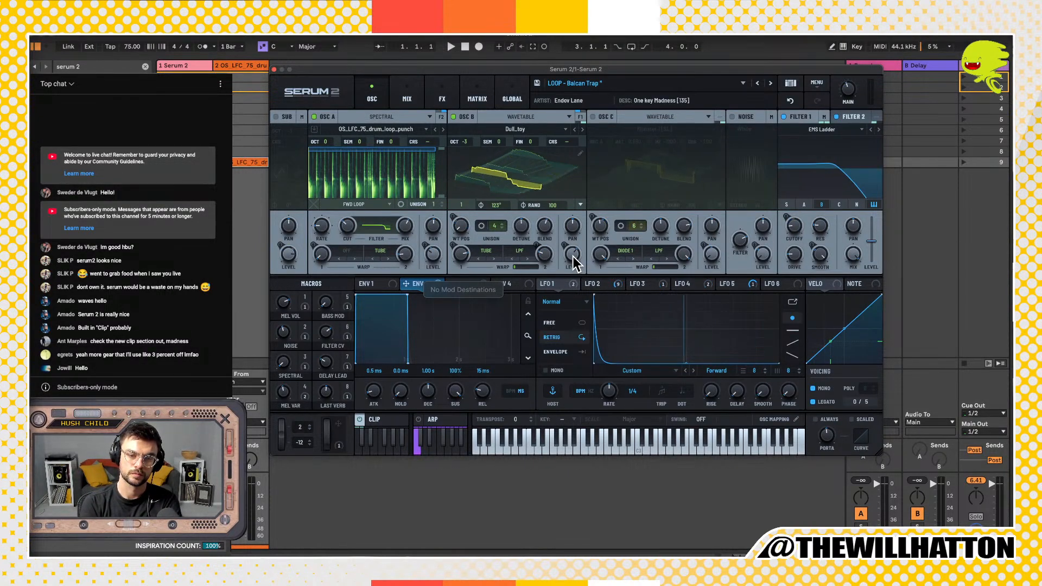
pyautogui.click(381, 283)
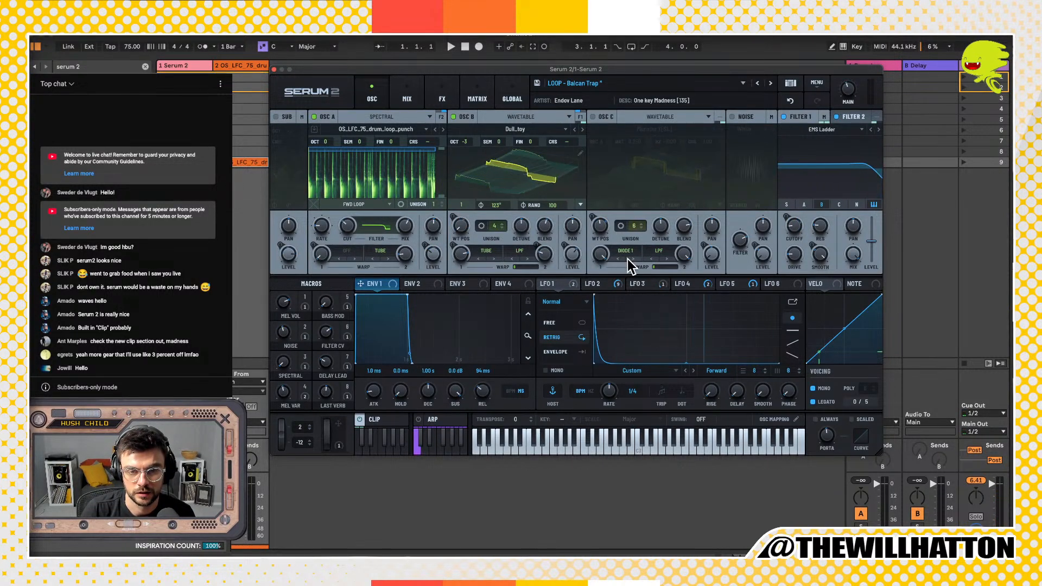
pyautogui.click(596, 284)
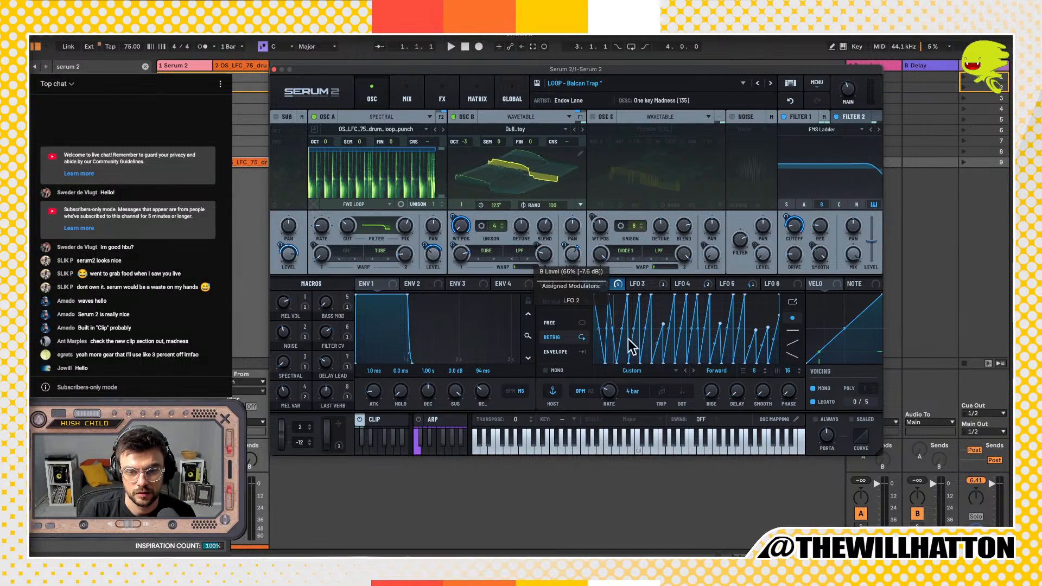
pyautogui.click(560, 284)
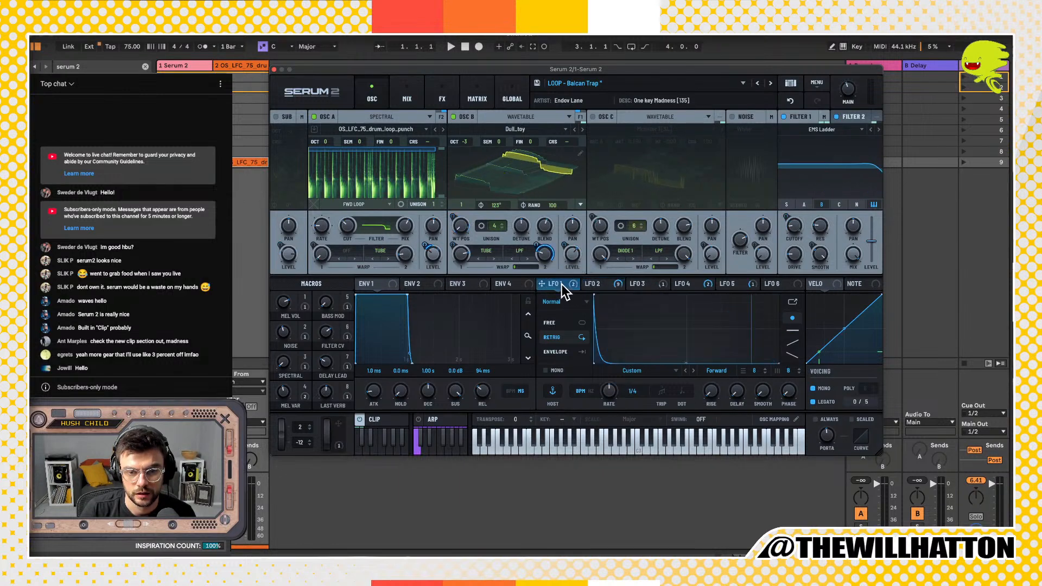
pyautogui.click(684, 290)
pyautogui.click(724, 290)
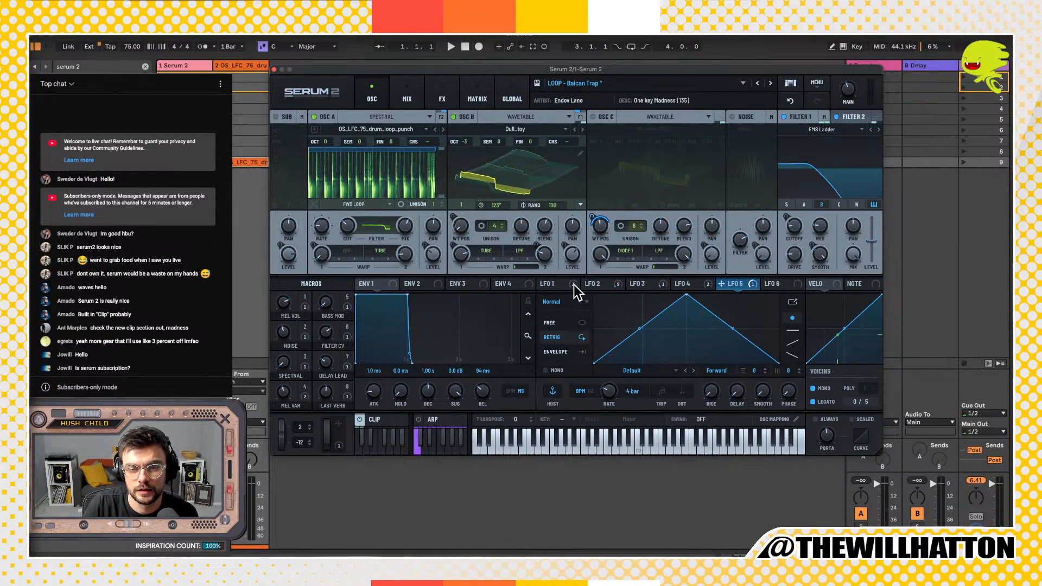
# Step: Assign LFO 1 as a modulator of oscillator B's level
pyautogui.click(556, 284)
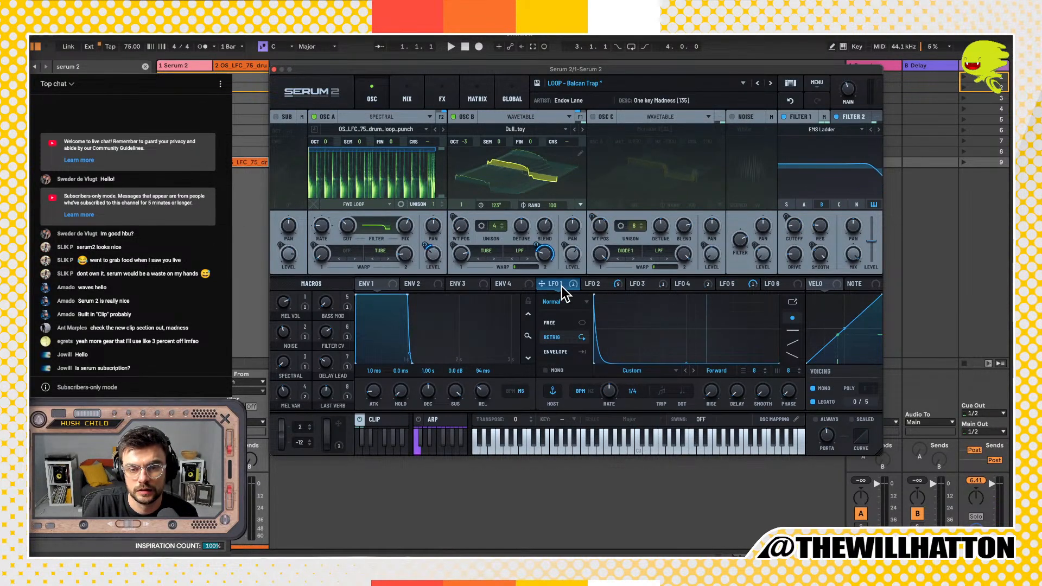
pyautogui.rightClick(562, 287)
pyautogui.click(540, 292)
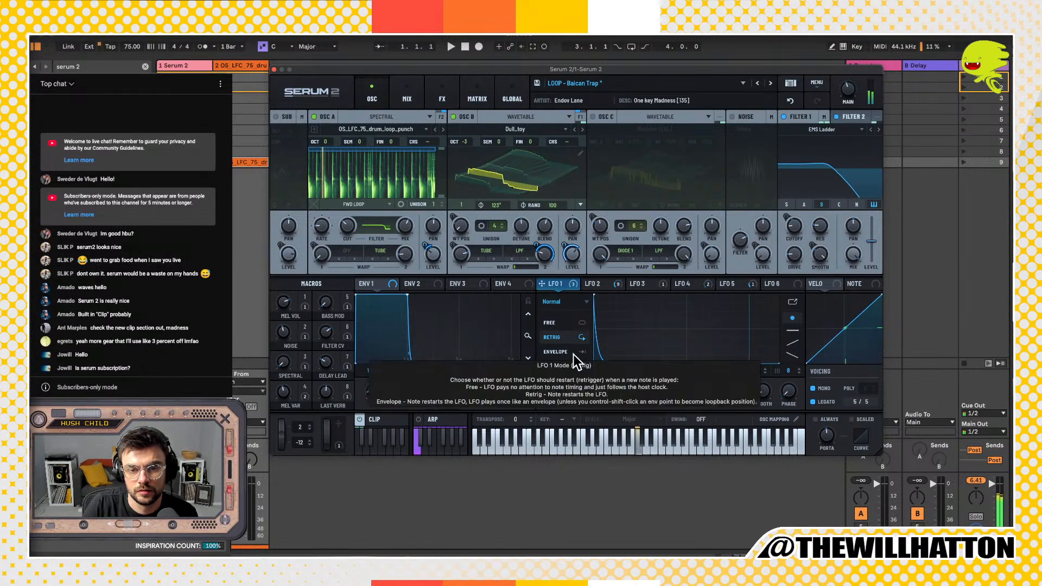
pyautogui.moveTo(573, 291)
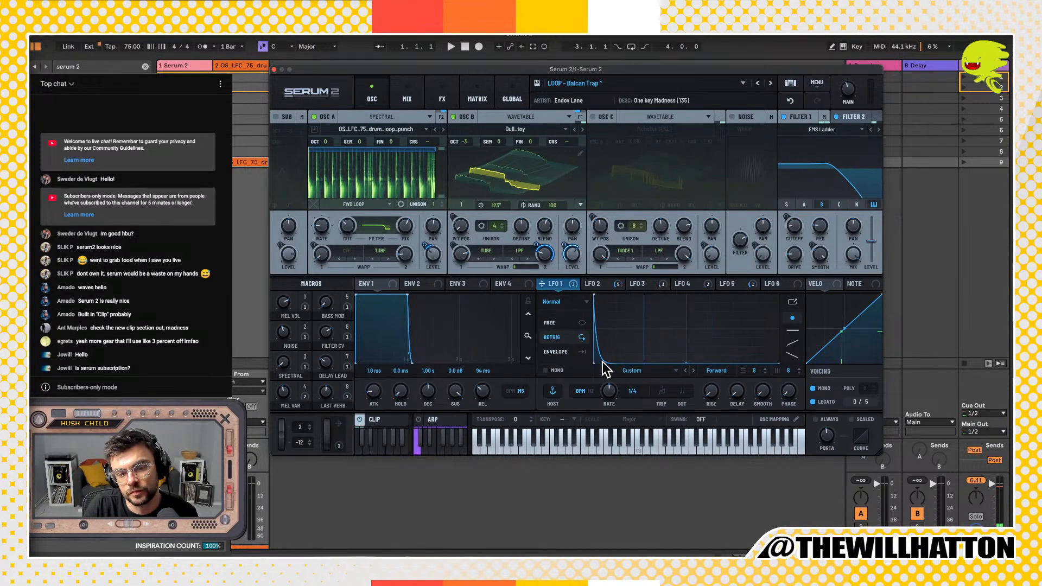
# Step: Bend LFO 1's curve outward into a gentle descending arc and set its rate to 1/16
pyautogui.moveTo(611, 361); pyautogui.dragTo(720, 322)
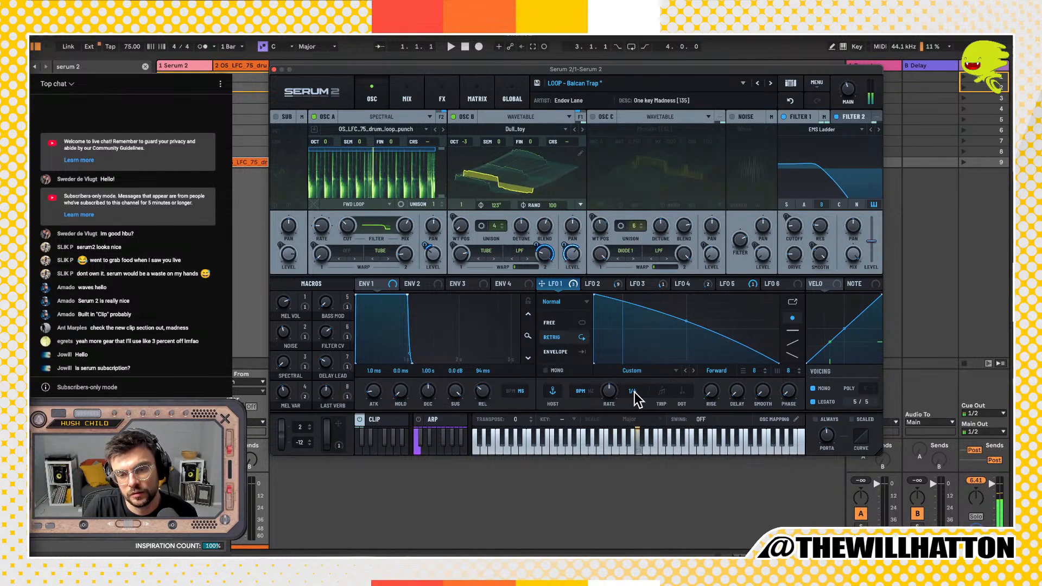
pyautogui.moveTo(633, 392); pyautogui.dragTo(634, 356)
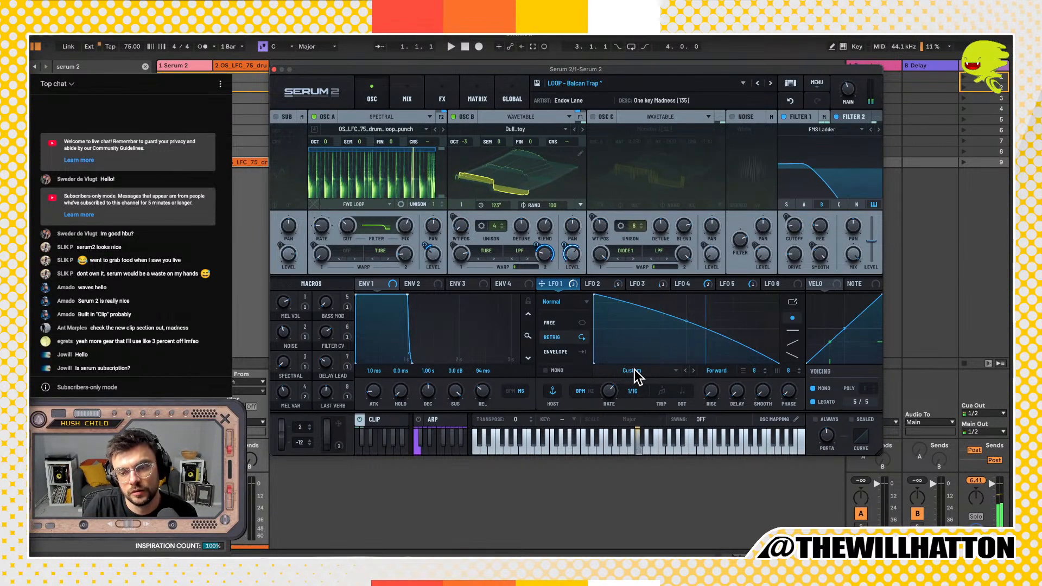
# Step: Inspect the arpeggiator and clip editor, auditioning Clip 1 and the Riser clip with the host transport running
pyautogui.click(437, 421)
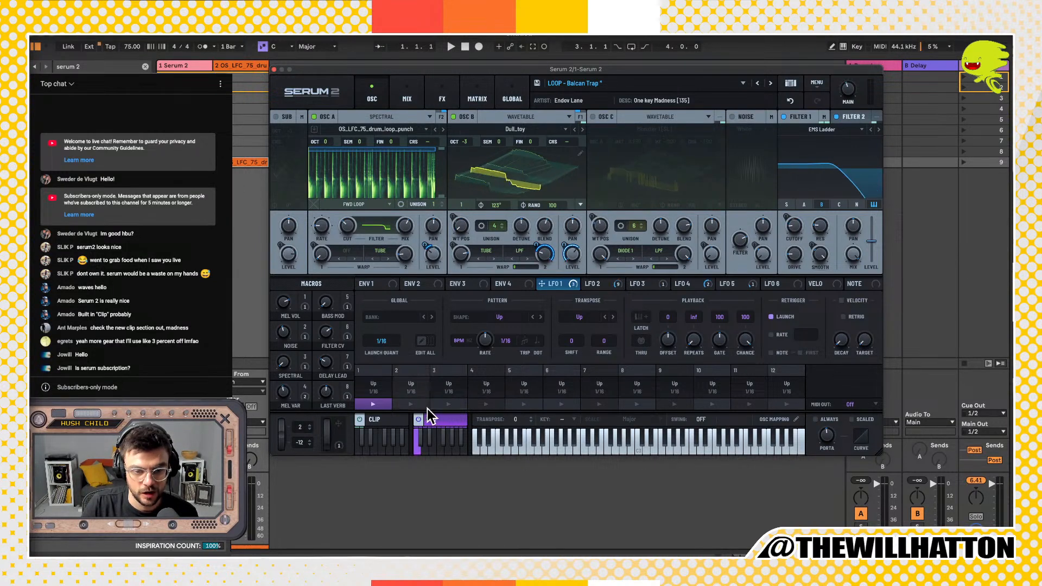
pyautogui.click(382, 422)
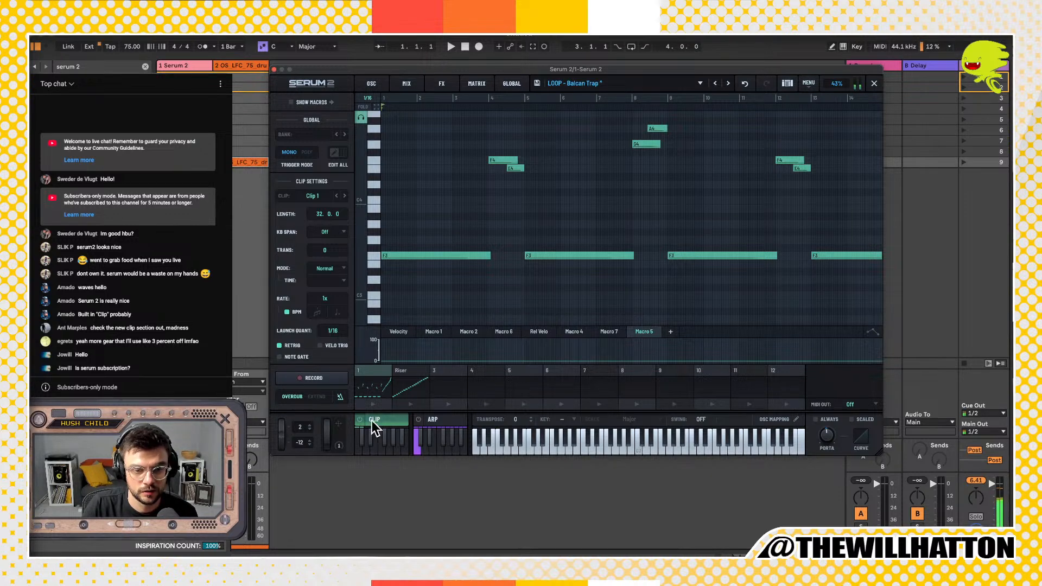
pyautogui.click(359, 447)
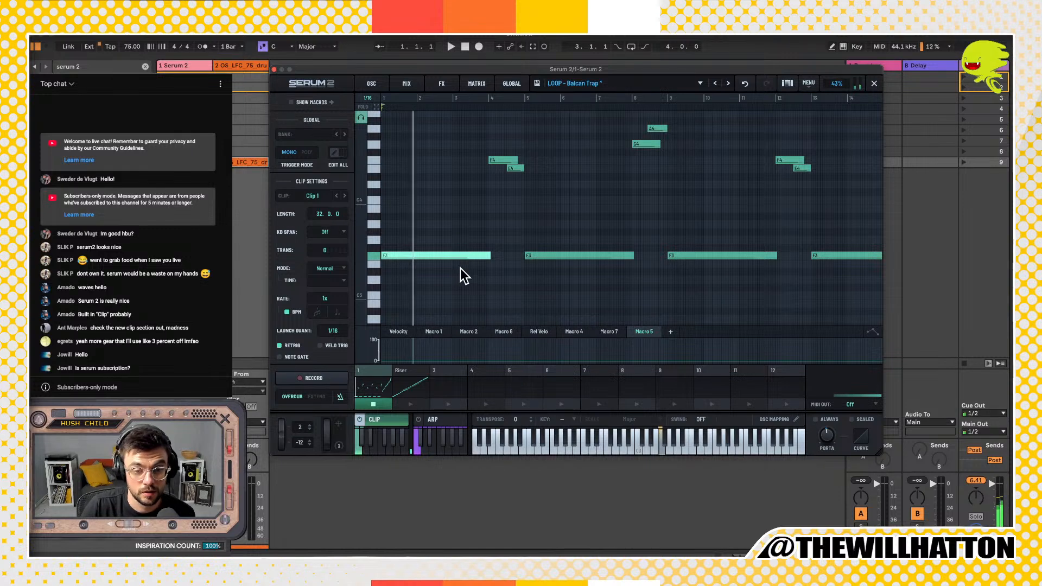
pyautogui.click(411, 406)
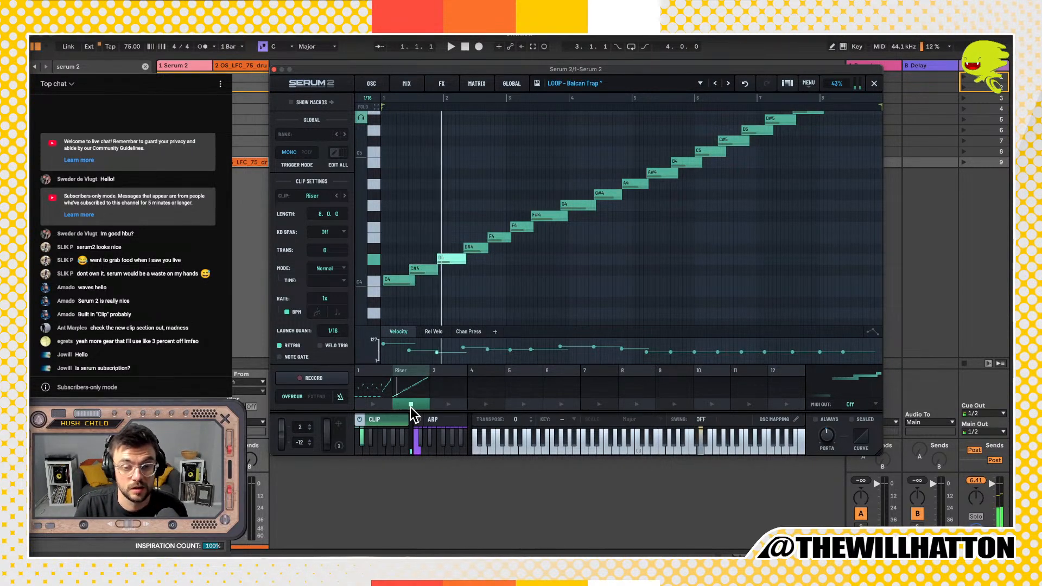
pyautogui.press('space')
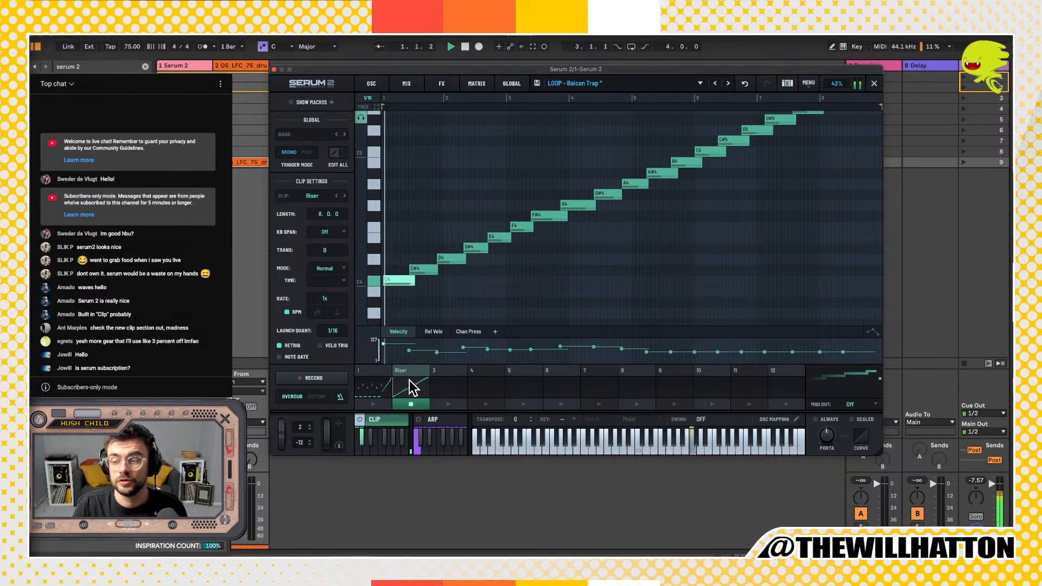
pyautogui.click(376, 402)
pyautogui.click(380, 419)
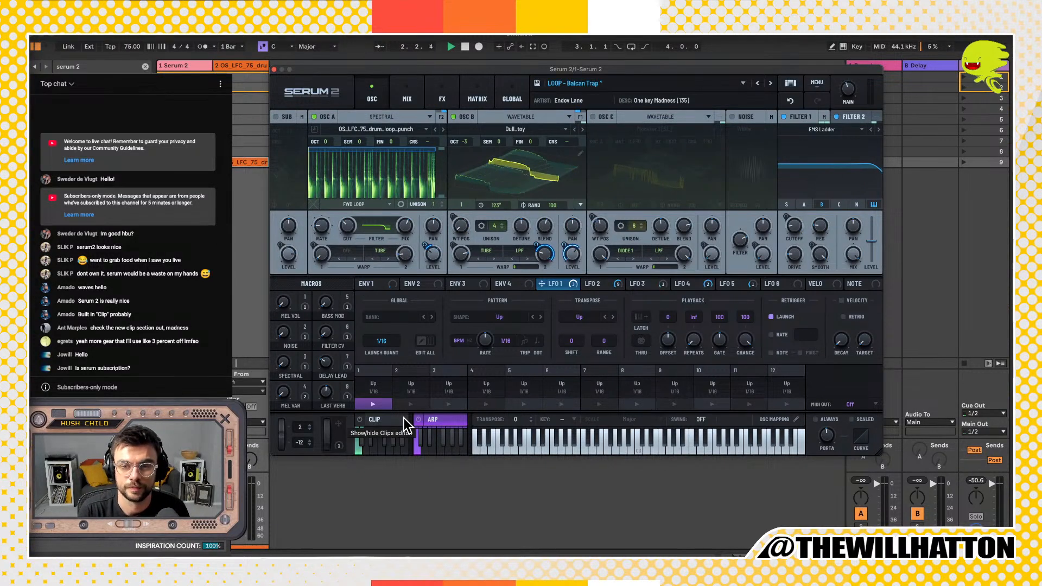
# Step: Audition the LOOP presets Breakwave, BSOD Big Convolver, Downtempo Cave and Easy House Beat, ending with Elec Simple Vintage loaded
pyautogui.click(770, 84)
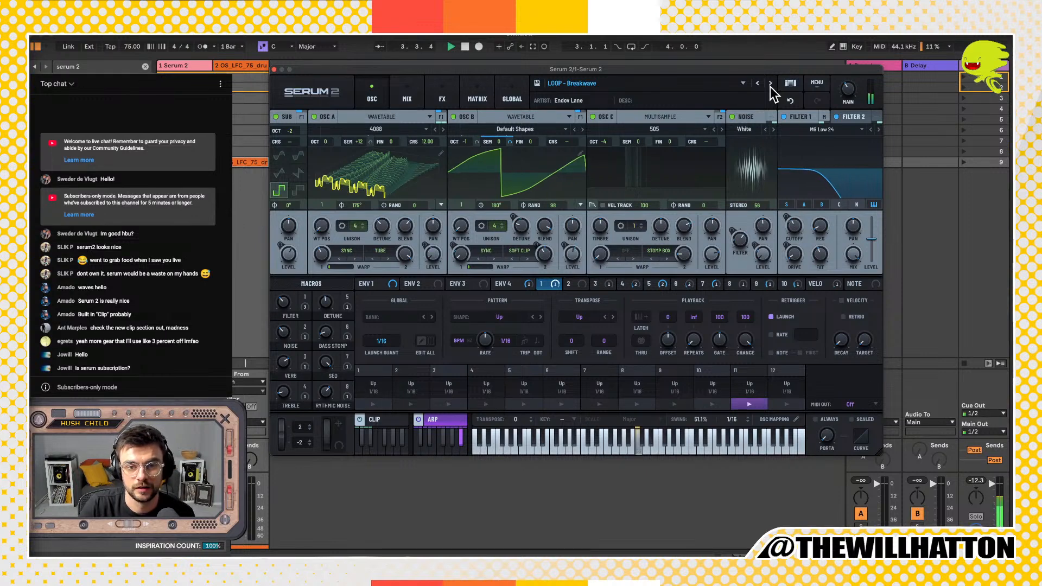
pyautogui.click(770, 84)
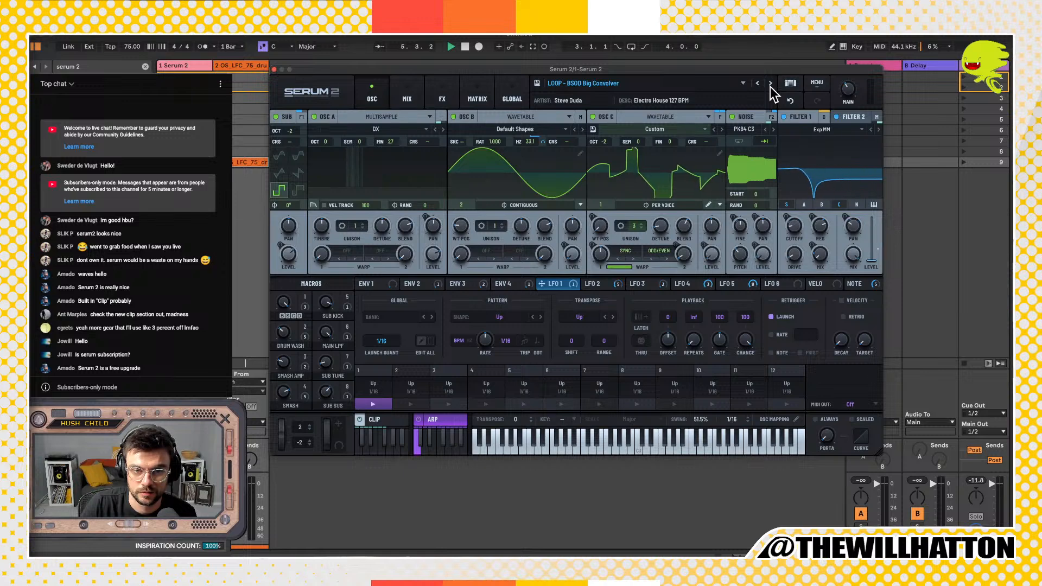
pyautogui.click(770, 85)
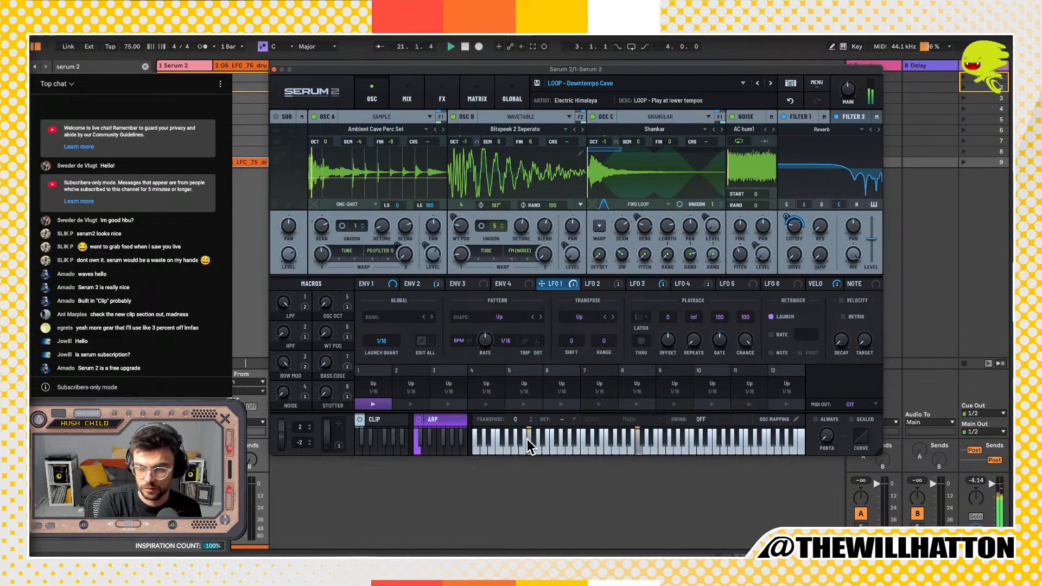
pyautogui.click(770, 83)
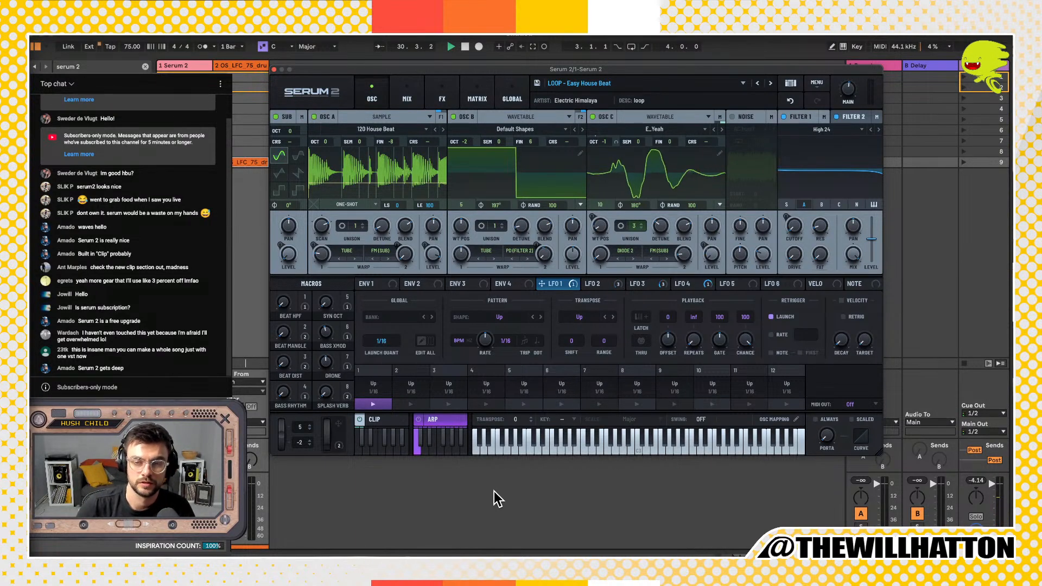
pyautogui.click(769, 83)
pyautogui.click(758, 83)
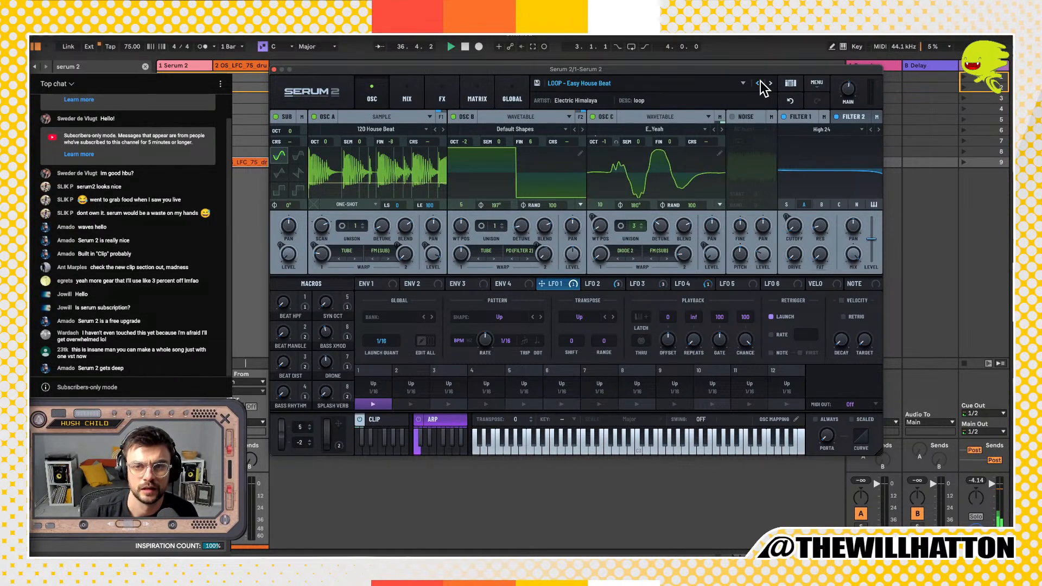
pyautogui.click(769, 83)
pyautogui.click(770, 82)
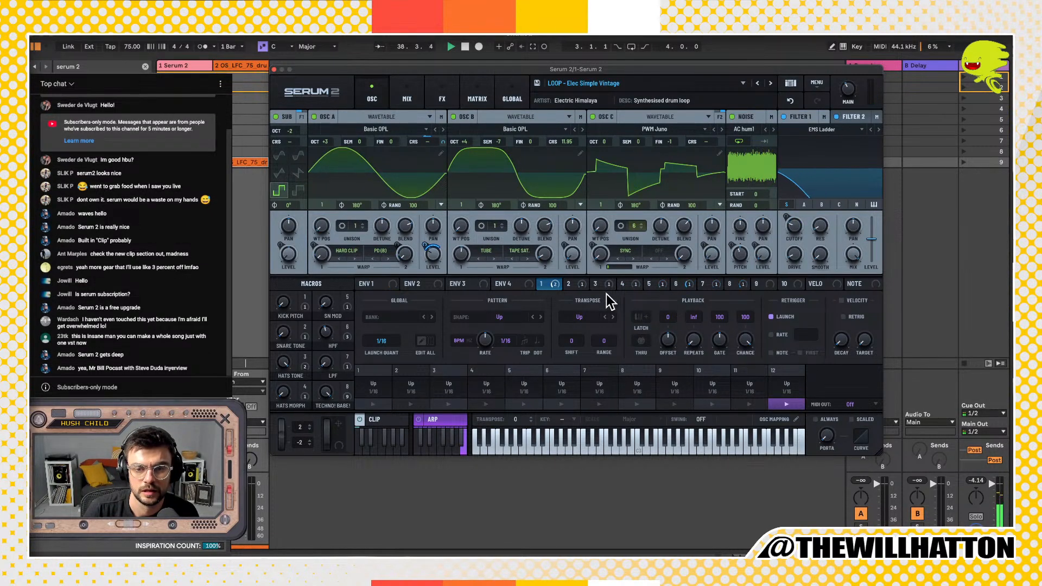
# Step: Examine the curves and modulation targets of LFOs 2 to 9 in the Elec Simple Vintage preset, ending back on LFO 1
pyautogui.click(571, 286)
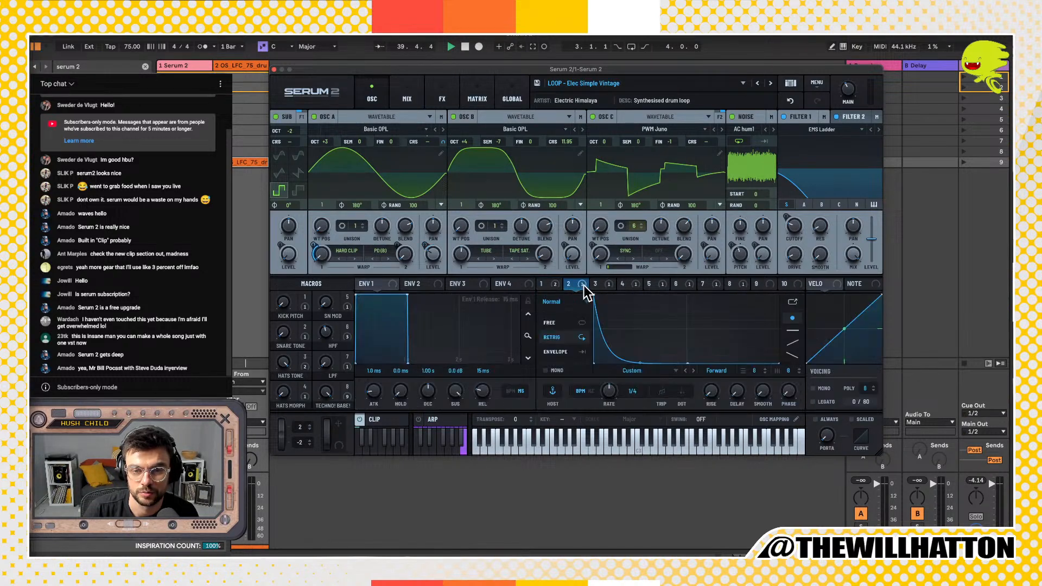
pyautogui.click(595, 285)
pyautogui.click(627, 284)
pyautogui.click(649, 285)
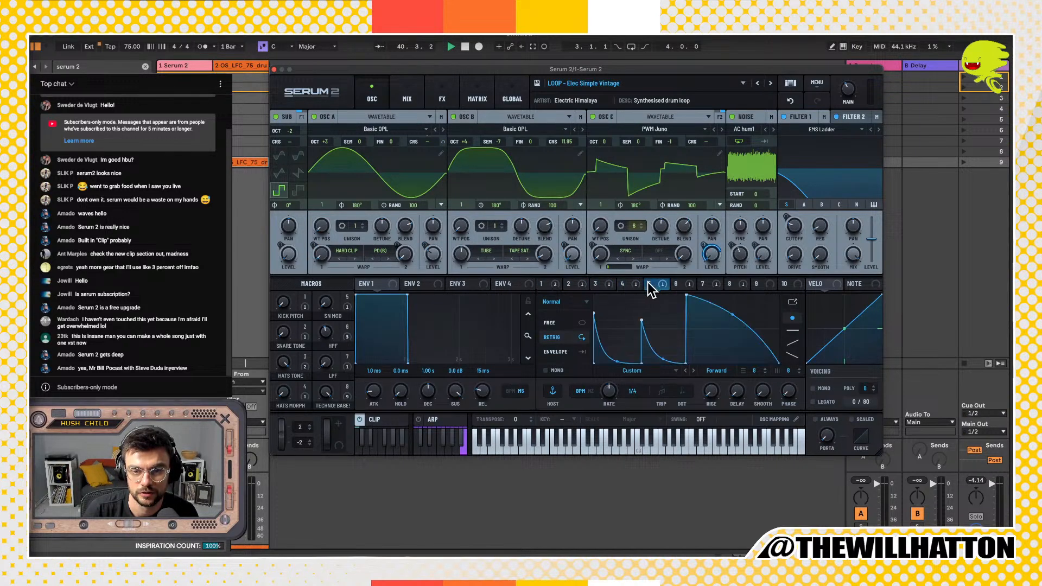
pyautogui.click(675, 284)
pyautogui.click(700, 283)
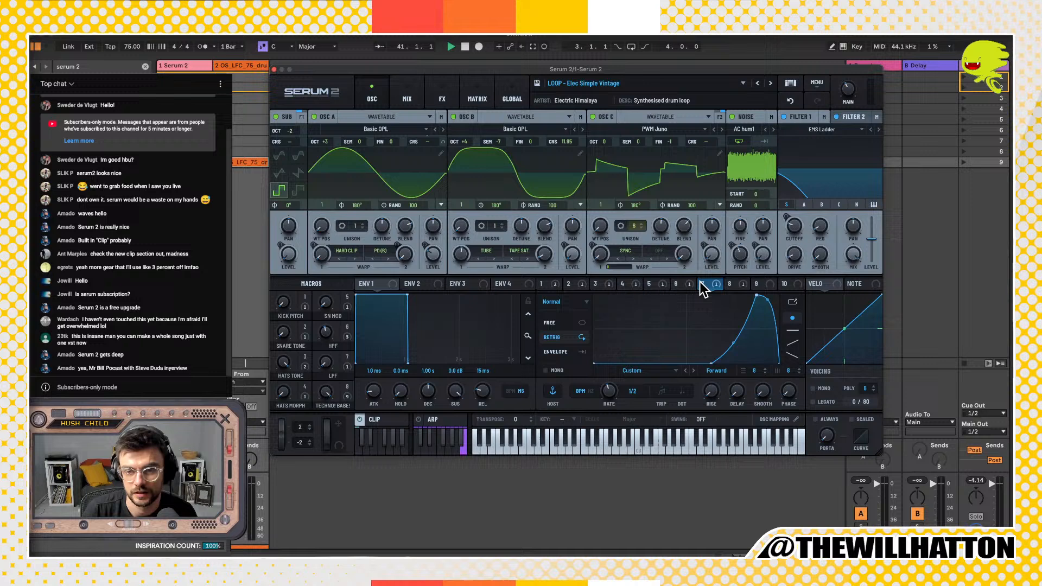
pyautogui.click(730, 283)
pyautogui.click(758, 283)
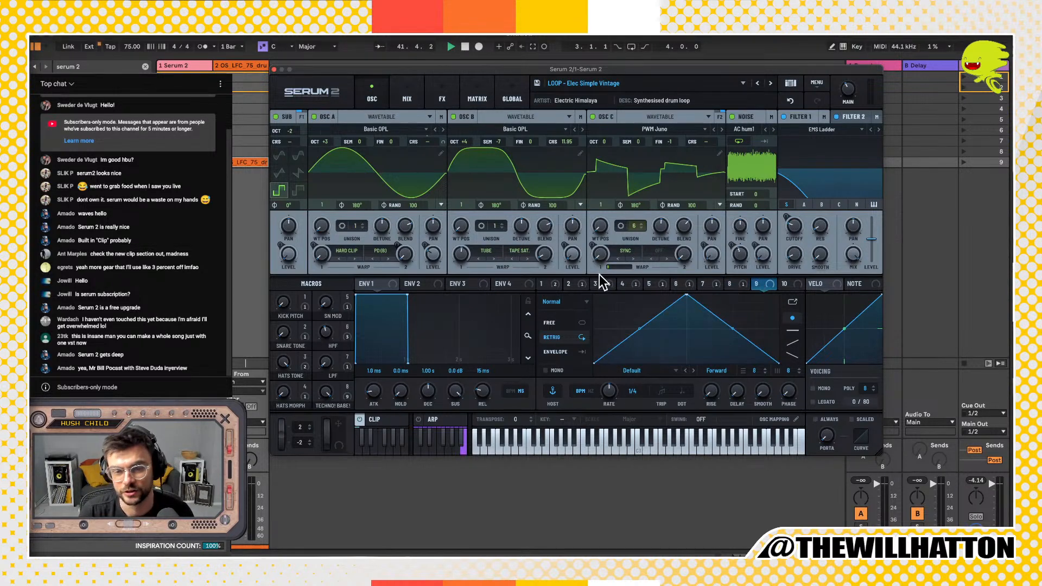
pyautogui.click(545, 285)
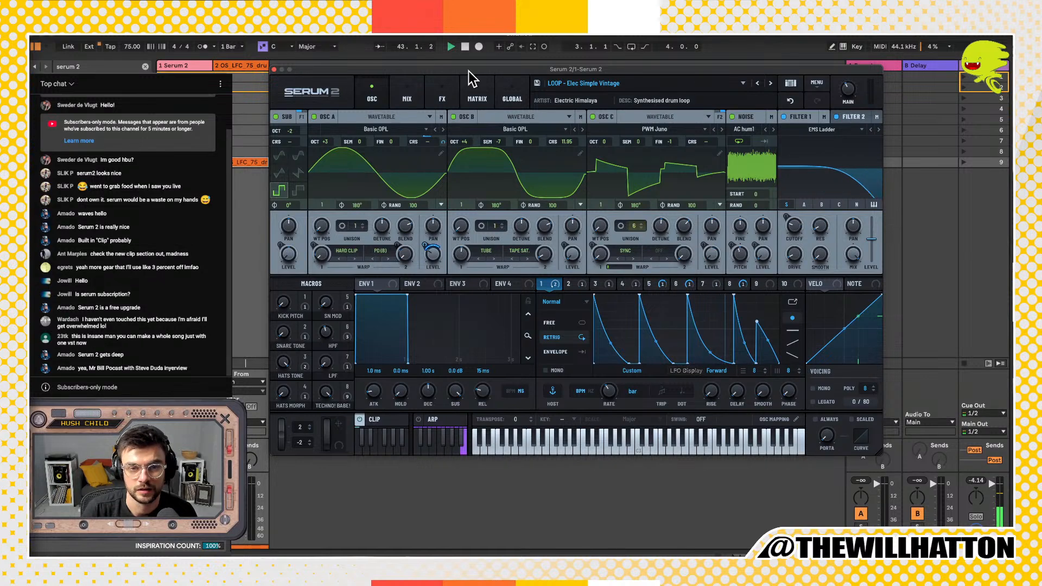
# Step: Isolate oscillator A by switching off oscillators B and C, the noise oscillator, Filter 1 and the sub oscillator
pyautogui.click(455, 117)
pyautogui.click(594, 116)
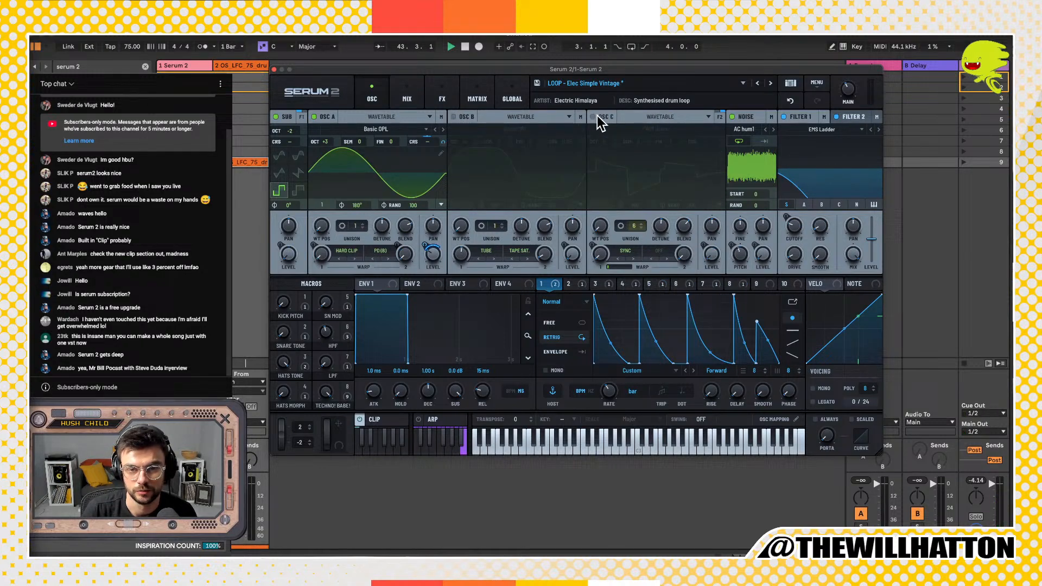
pyautogui.click(733, 116)
pyautogui.click(783, 117)
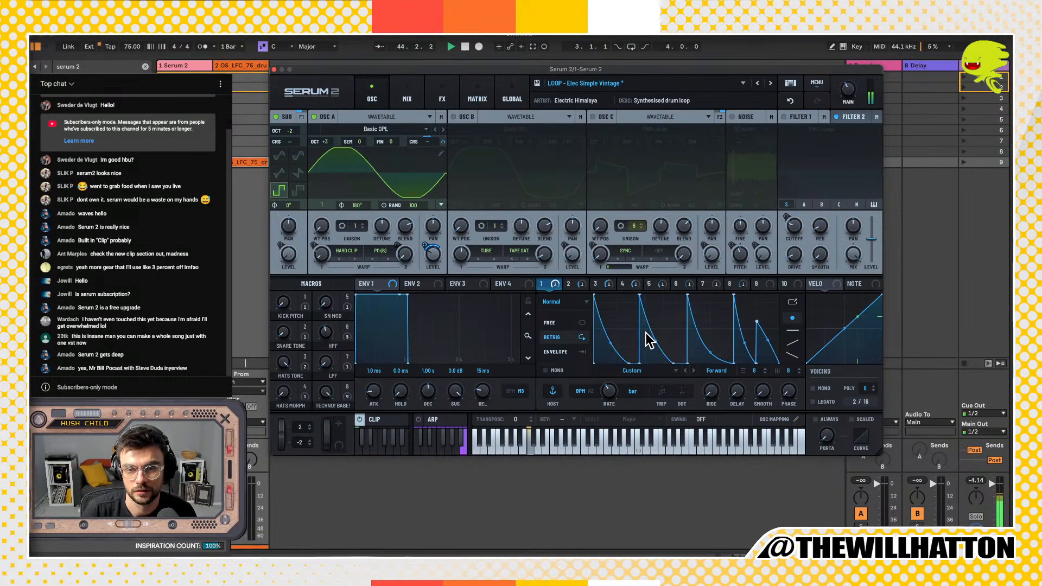
pyautogui.click(275, 117)
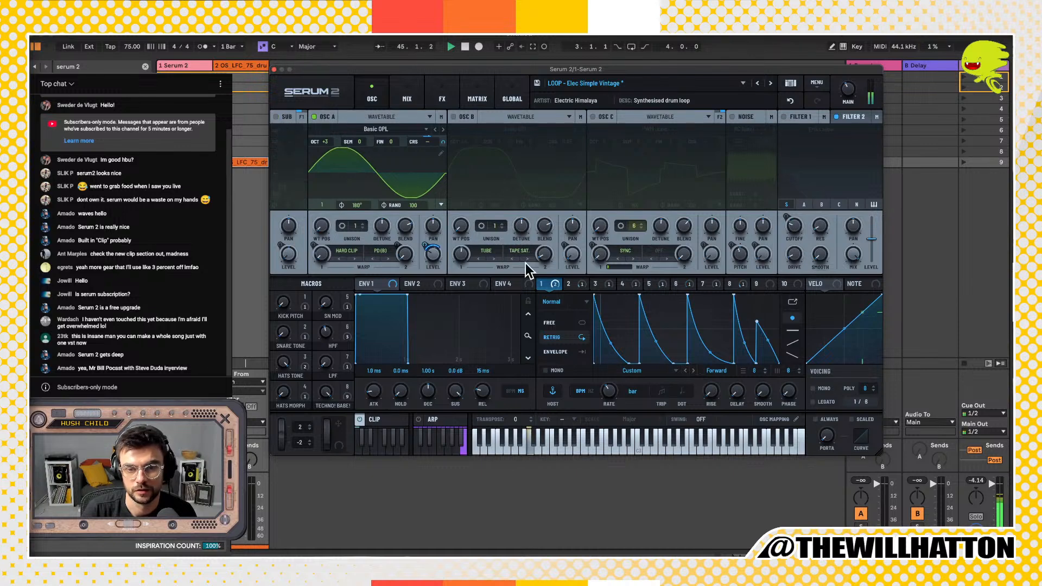
# Step: Display LFO 2 and switch oscillator B back on, briefly muting oscillator A to hear B alone
pyautogui.click(569, 284)
pyautogui.click(454, 116)
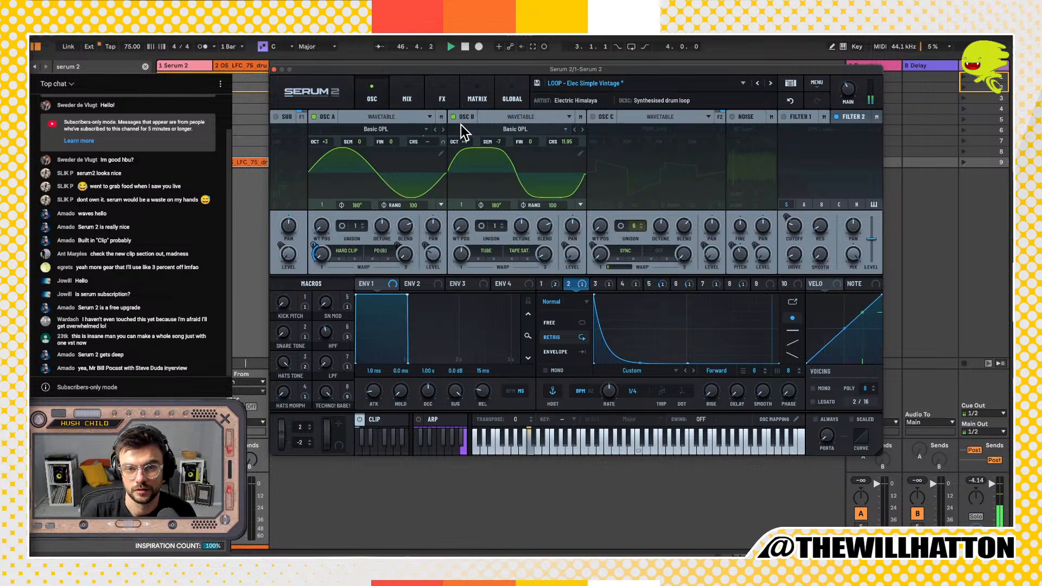
pyautogui.click(313, 116)
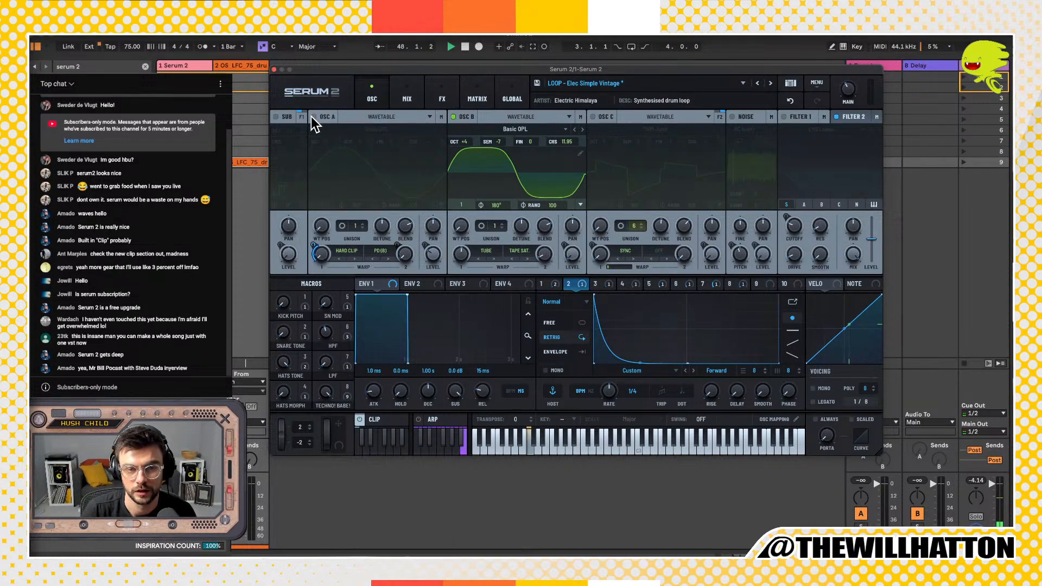
pyautogui.click(311, 117)
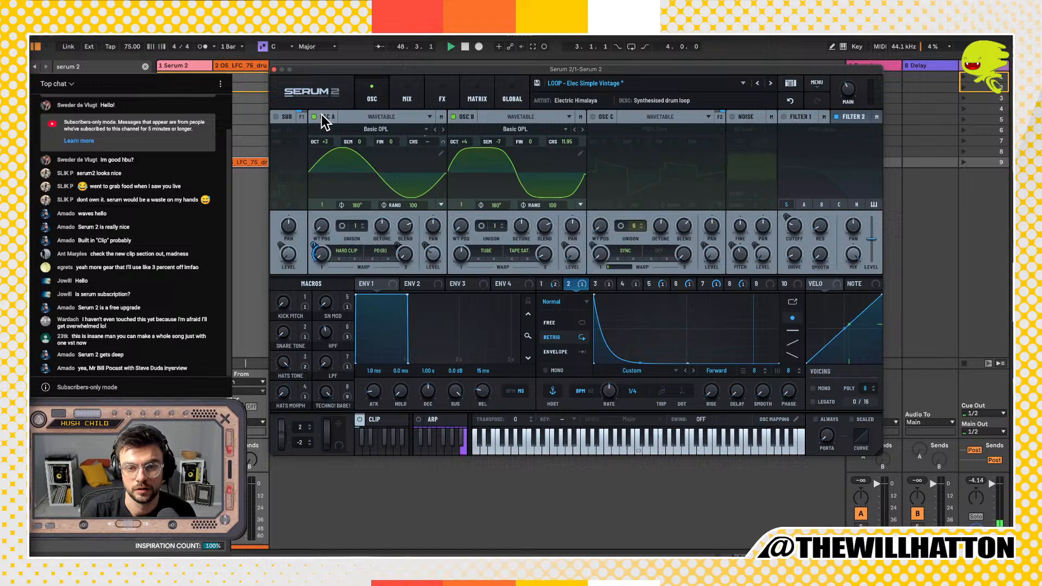
# Step: Display LFO 3 and briefly switch oscillator C and the sub oscillator on and off to hear what each contributes
pyautogui.click(604, 286)
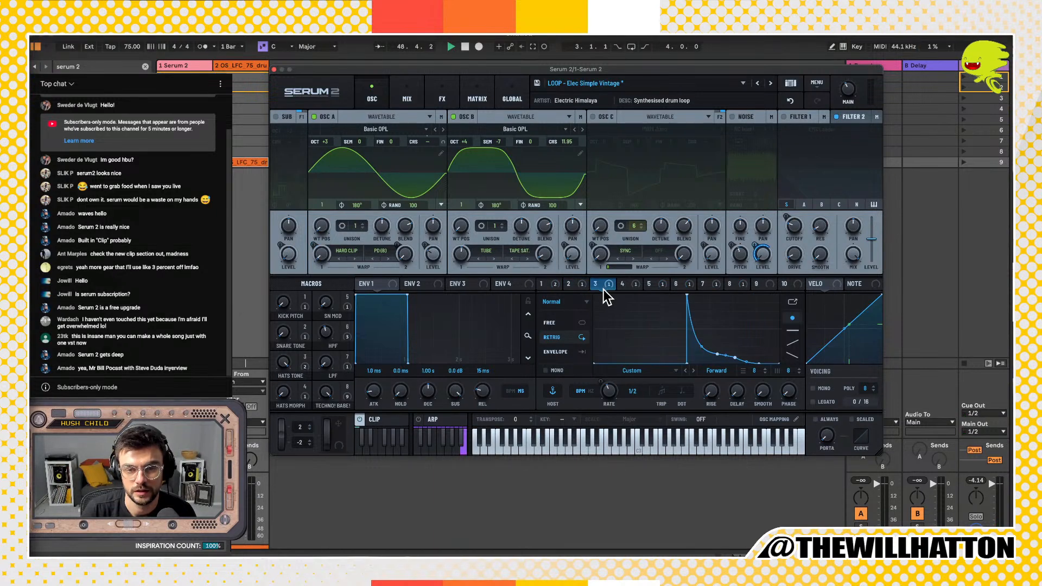
pyautogui.click(591, 115)
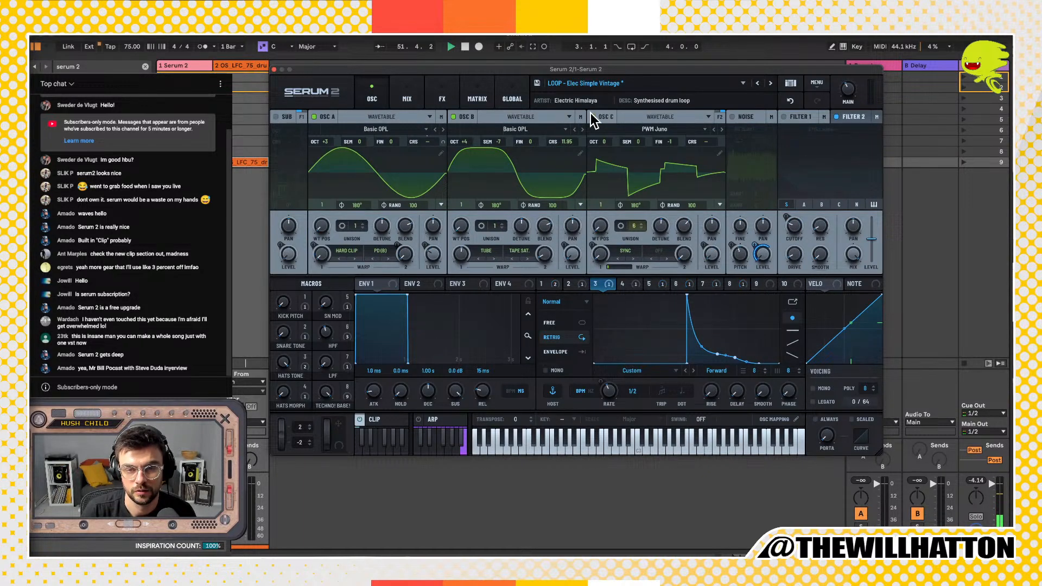
pyautogui.click(591, 115)
pyautogui.click(275, 118)
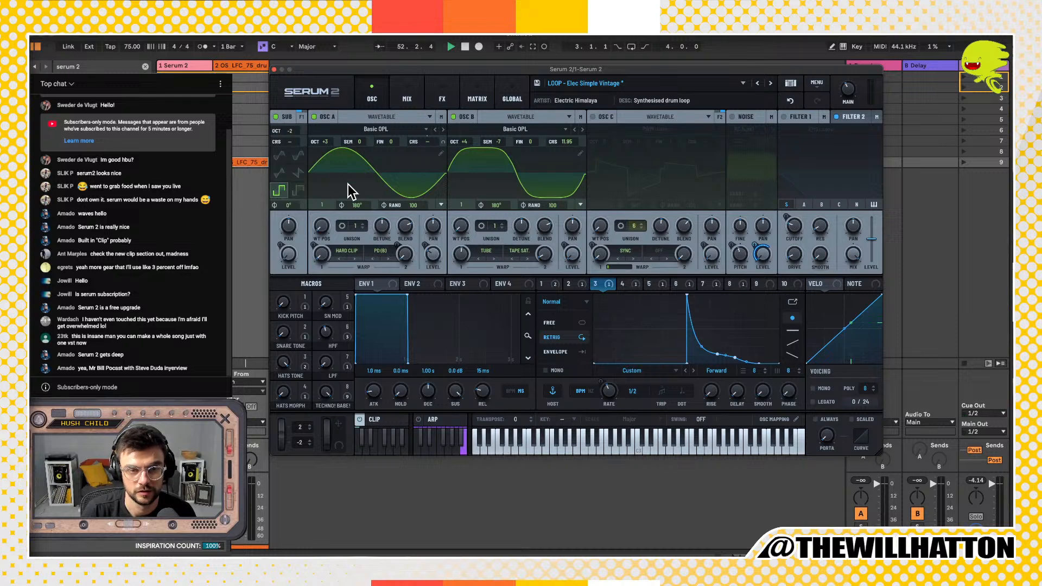
pyautogui.click(276, 116)
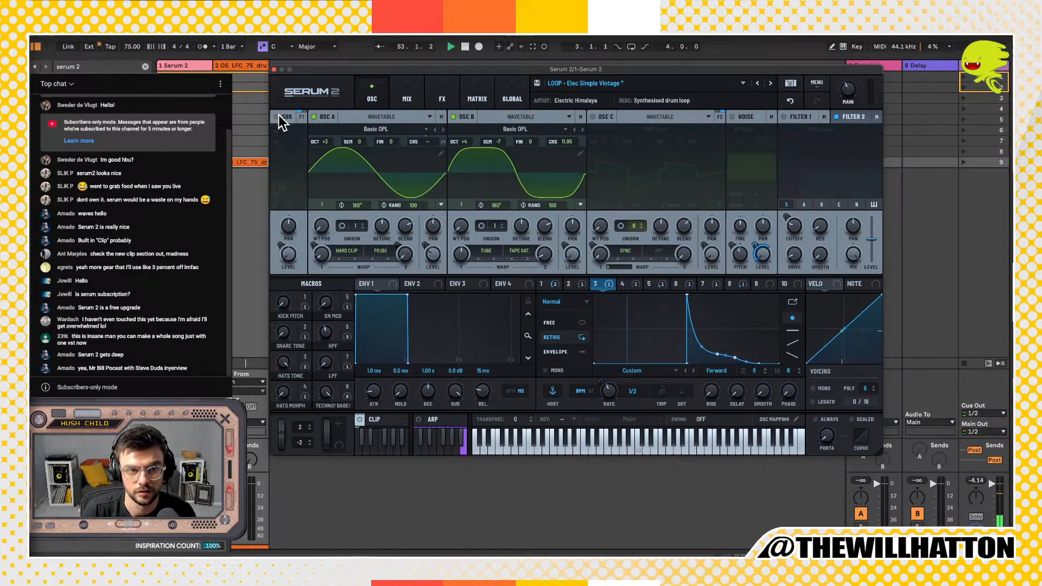
# Step: Re-enable the noise oscillator and Filter 1, checking LFO 4 in between
pyautogui.click(732, 117)
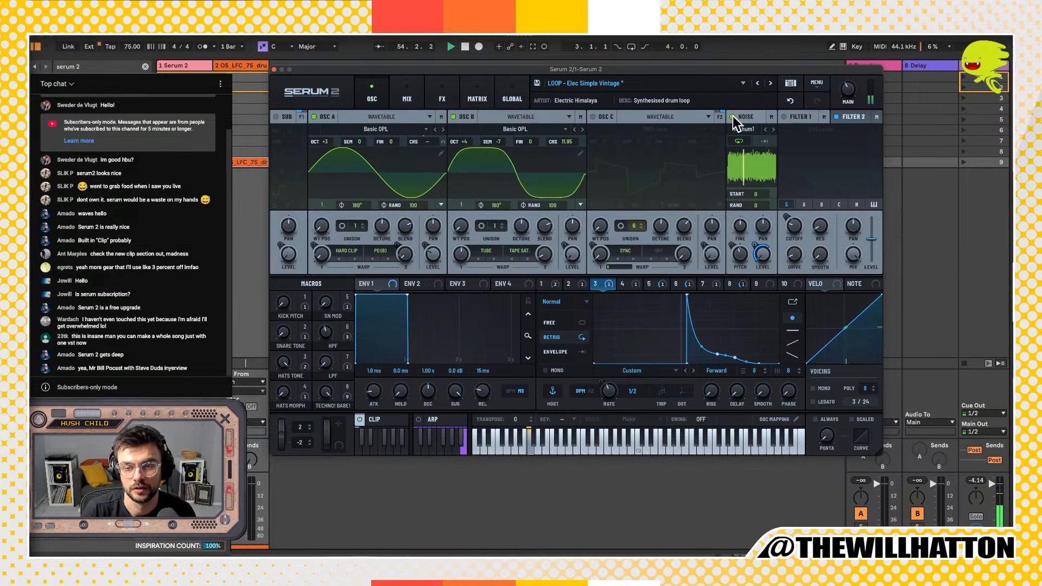
pyautogui.click(622, 284)
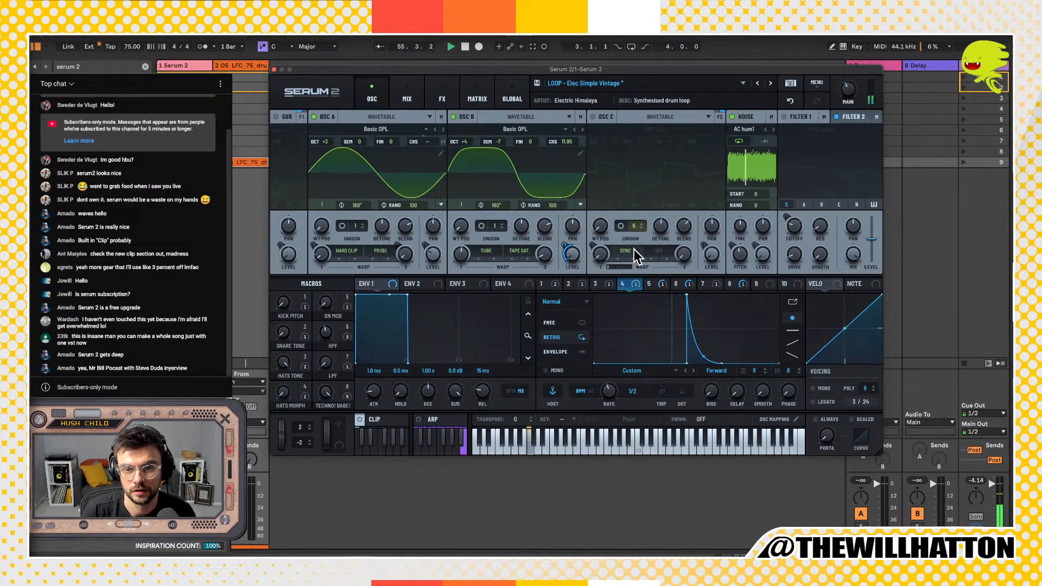
pyautogui.click(784, 118)
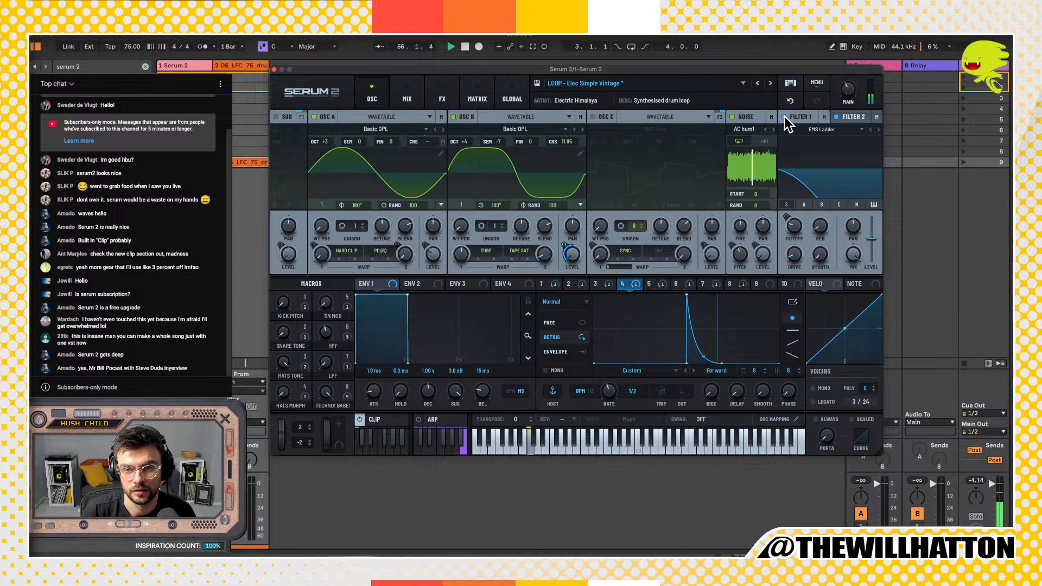
# Step: Examine LFOs 6 to 9 and switch oscillator C back on
pyautogui.click(676, 284)
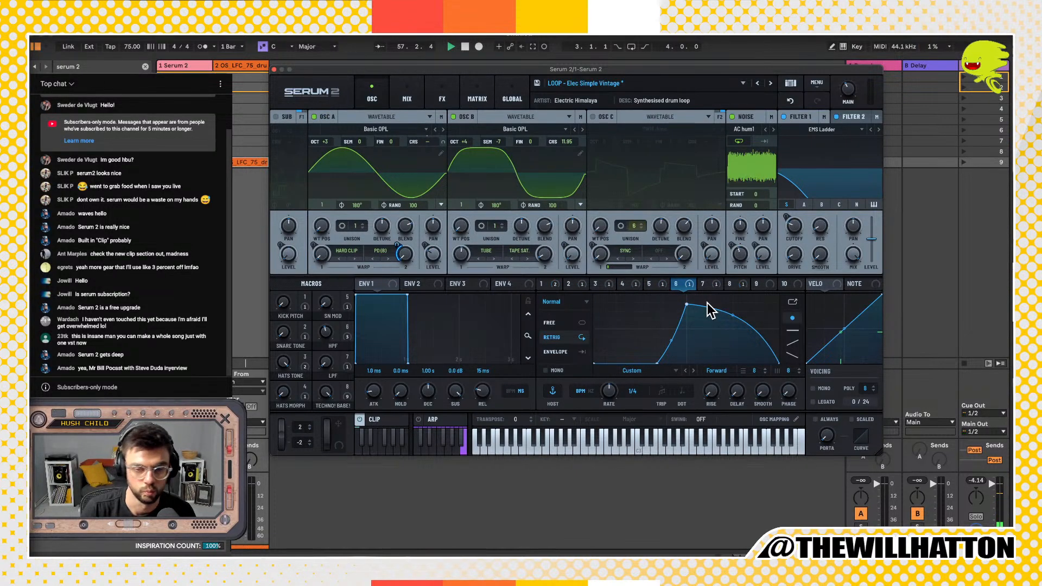
pyautogui.click(699, 285)
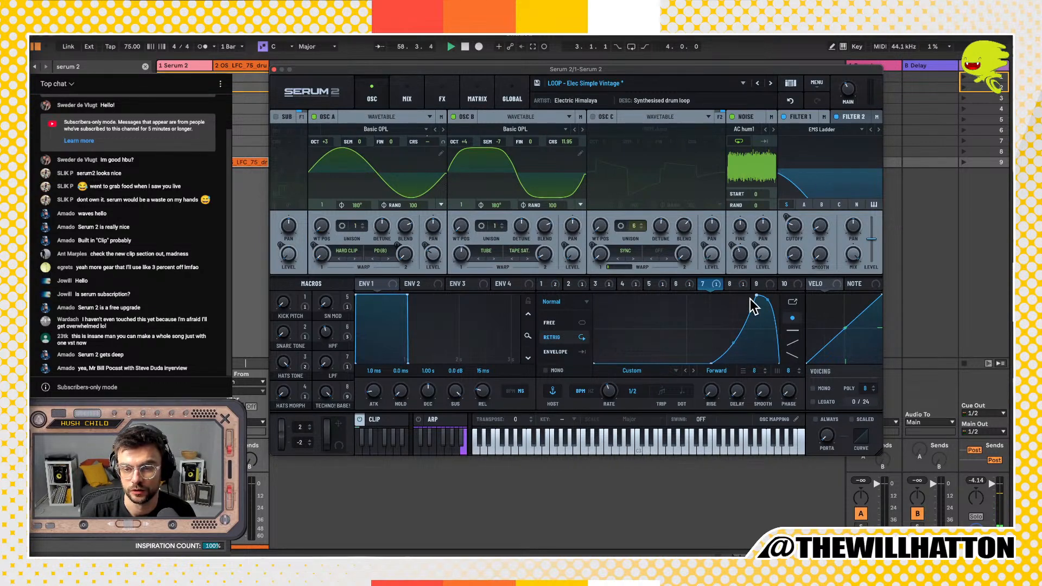
pyautogui.click(728, 284)
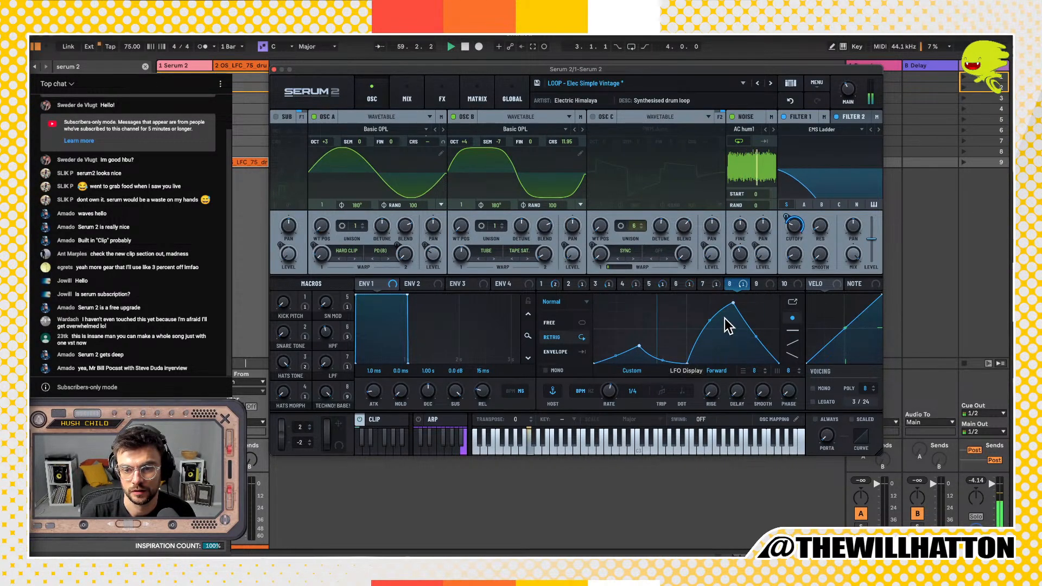
pyautogui.click(594, 117)
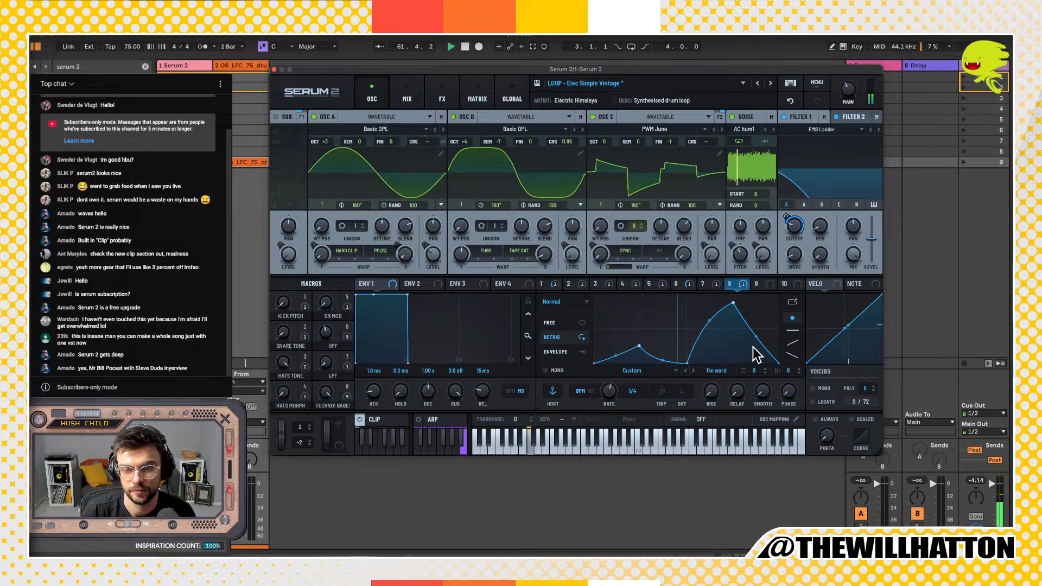
pyautogui.click(757, 284)
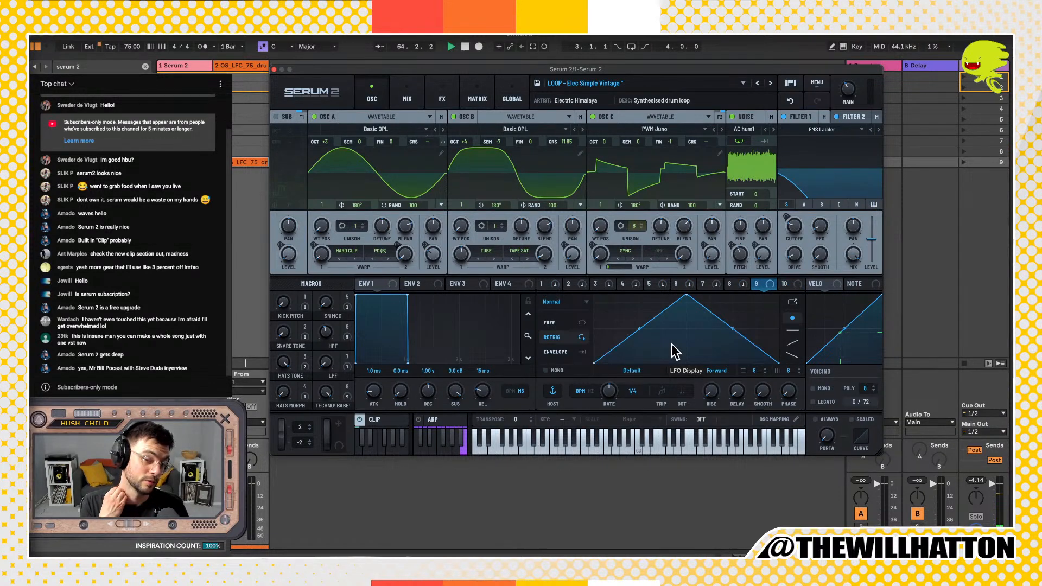
# Step: Try the first arpeggiator slot and check Clip 1 in the clip editor, leaving the arpeggiator and clip player switched off
pyautogui.click(418, 419)
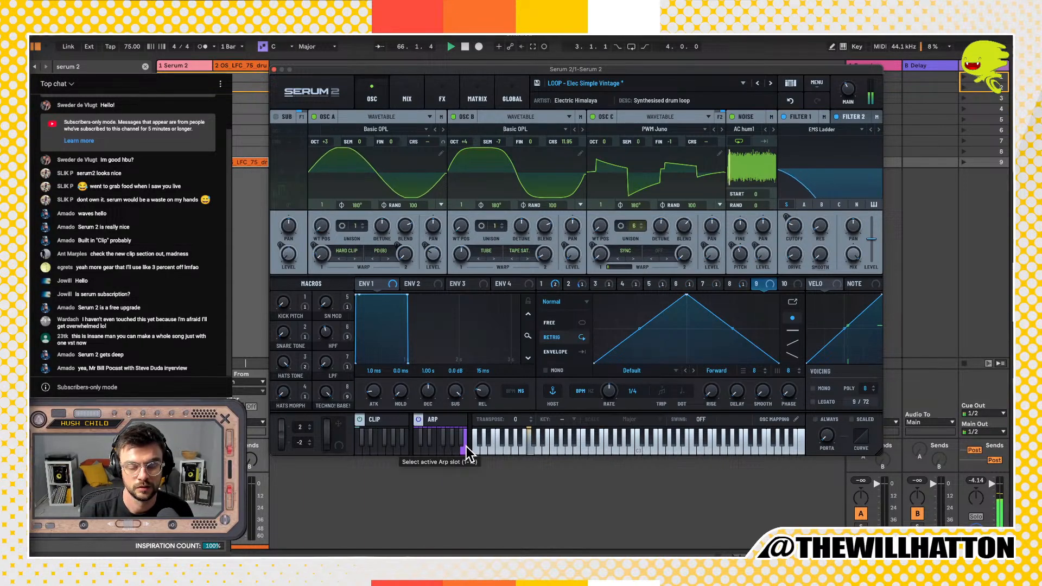
pyautogui.click(418, 446)
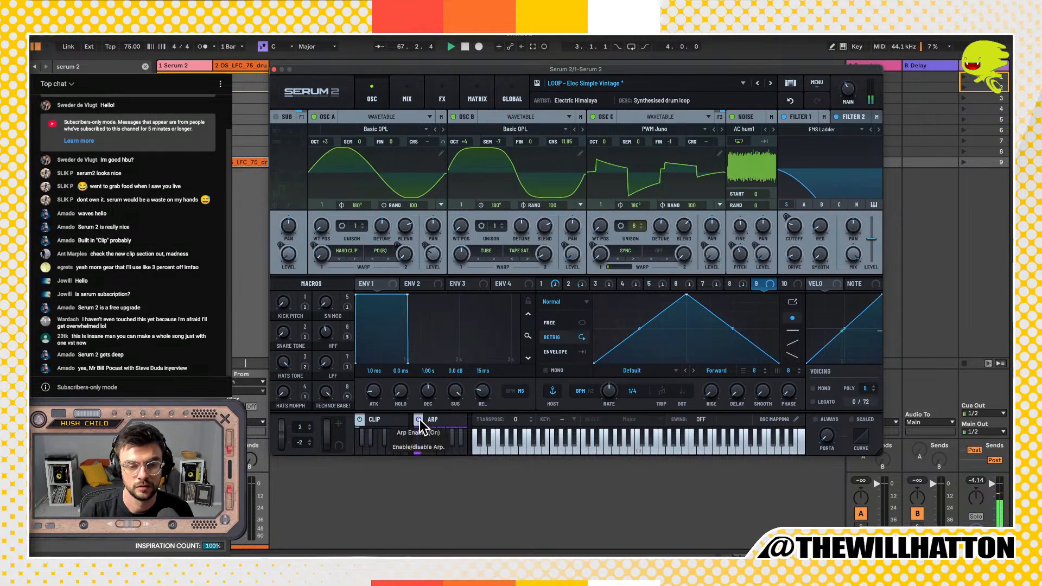
pyautogui.click(418, 419)
pyautogui.click(375, 419)
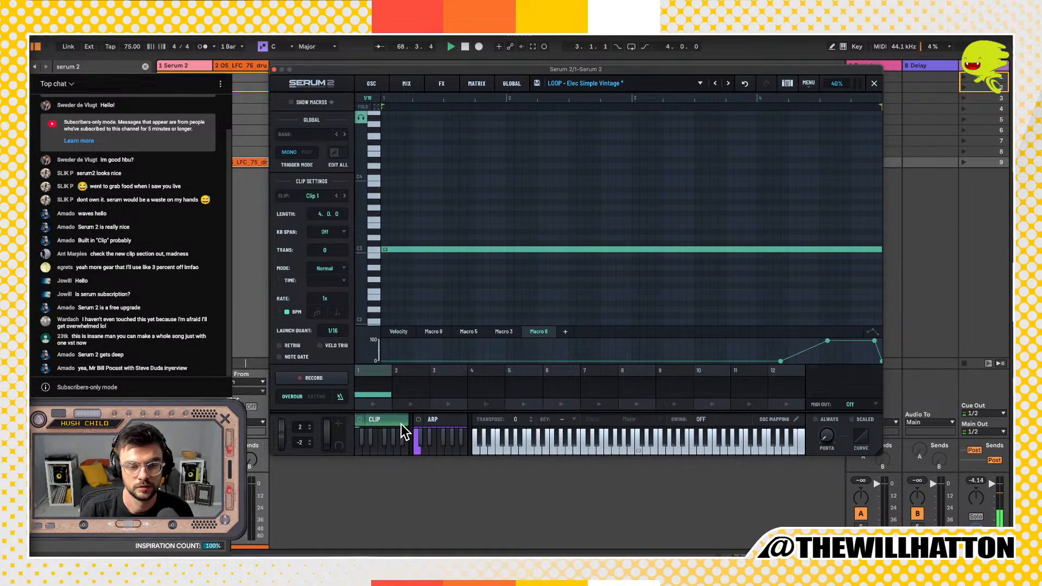
pyautogui.click(401, 424)
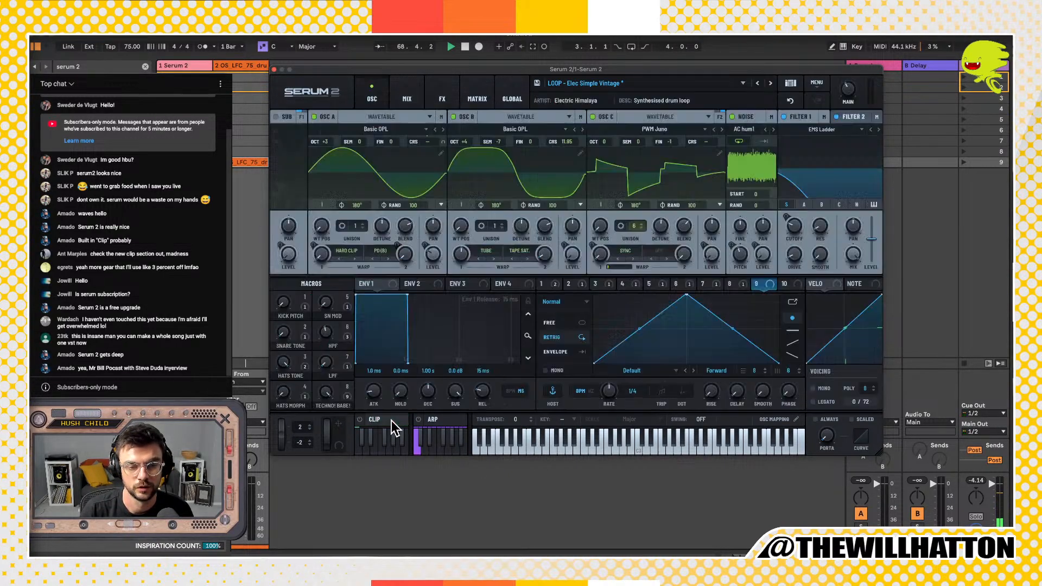
# Step: Compare the LOOP presets Funk Practice and New Dawn, including their artist and description, ending with New Dawn loaded
pyautogui.click(771, 83)
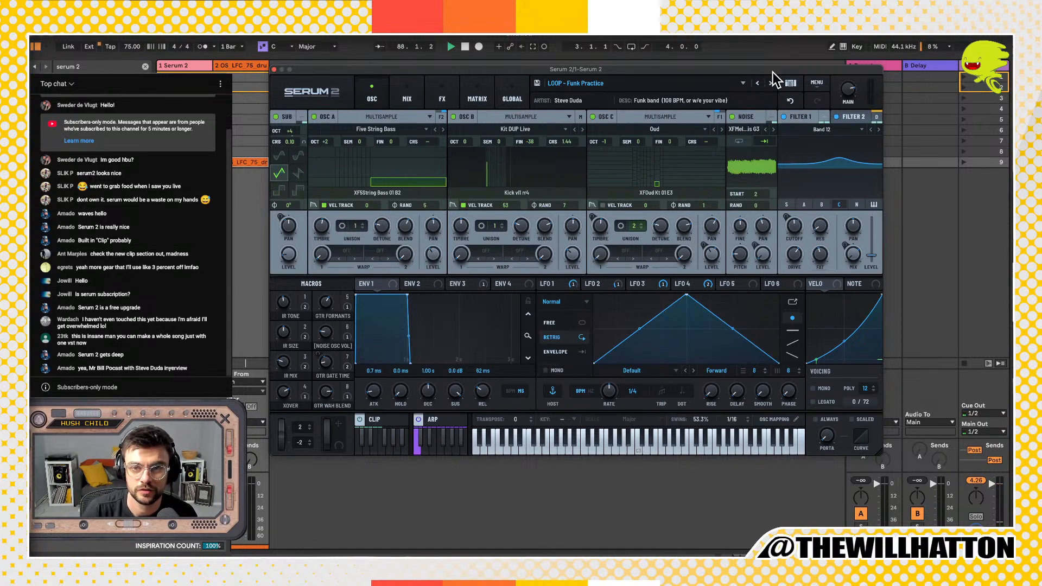
pyautogui.click(771, 84)
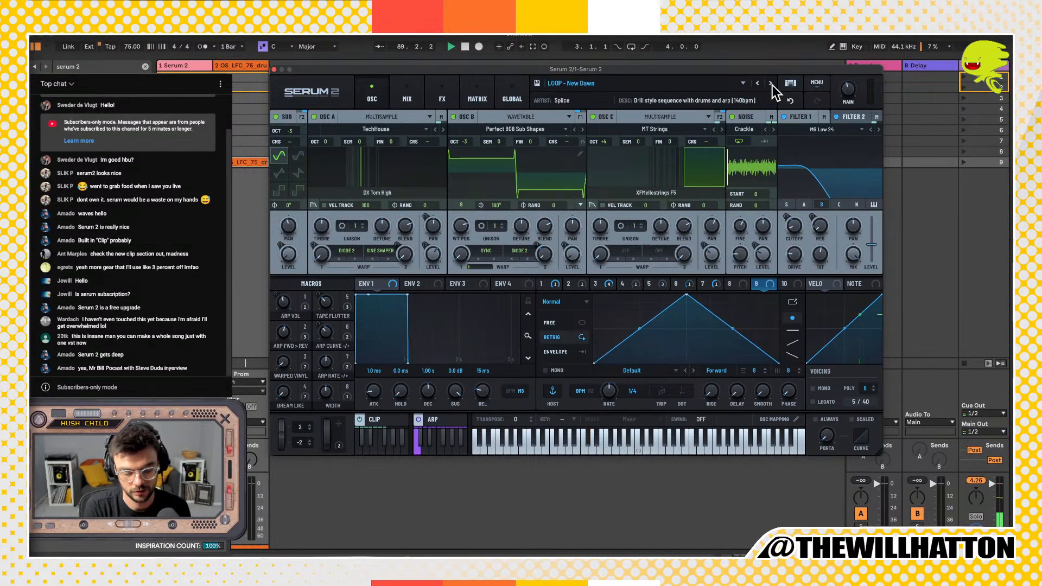
pyautogui.click(757, 84)
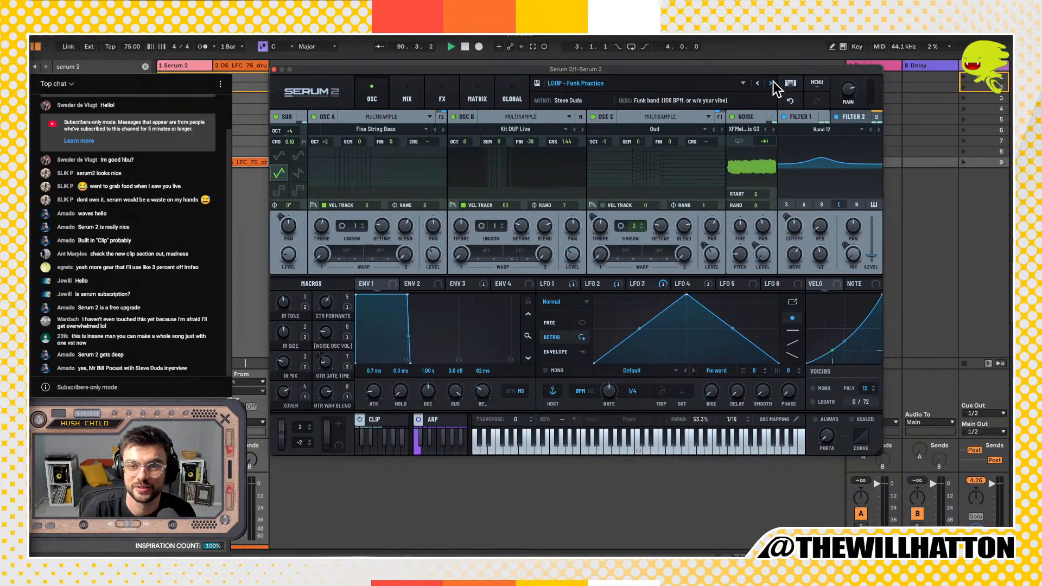
pyautogui.click(771, 83)
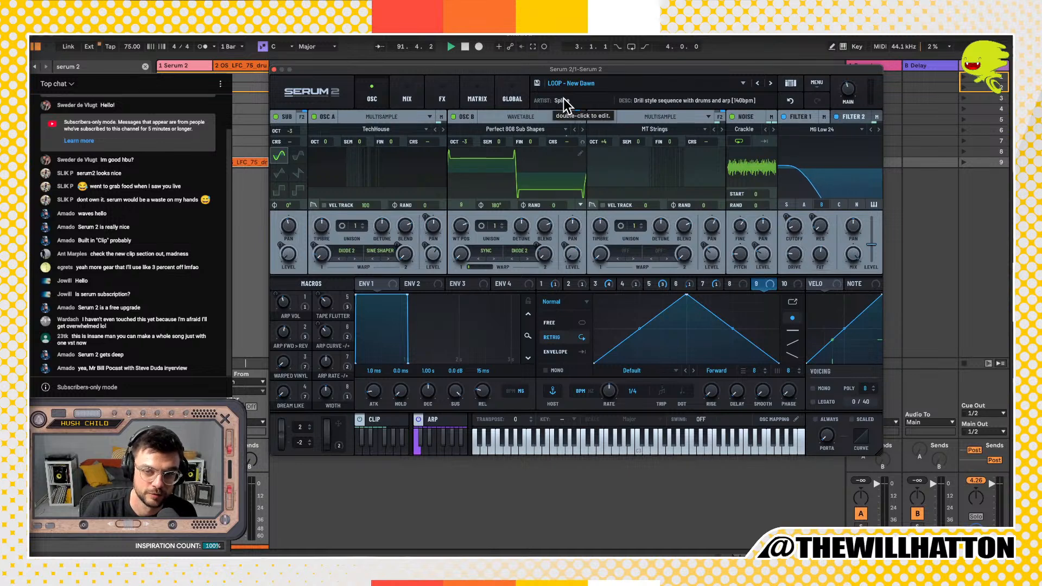
pyautogui.click(758, 83)
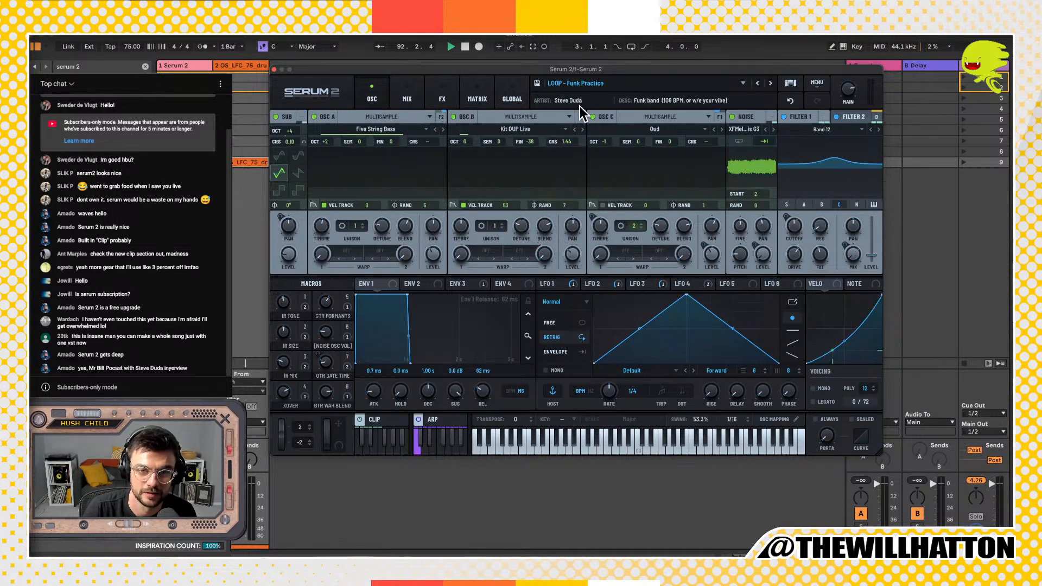
pyautogui.click(771, 83)
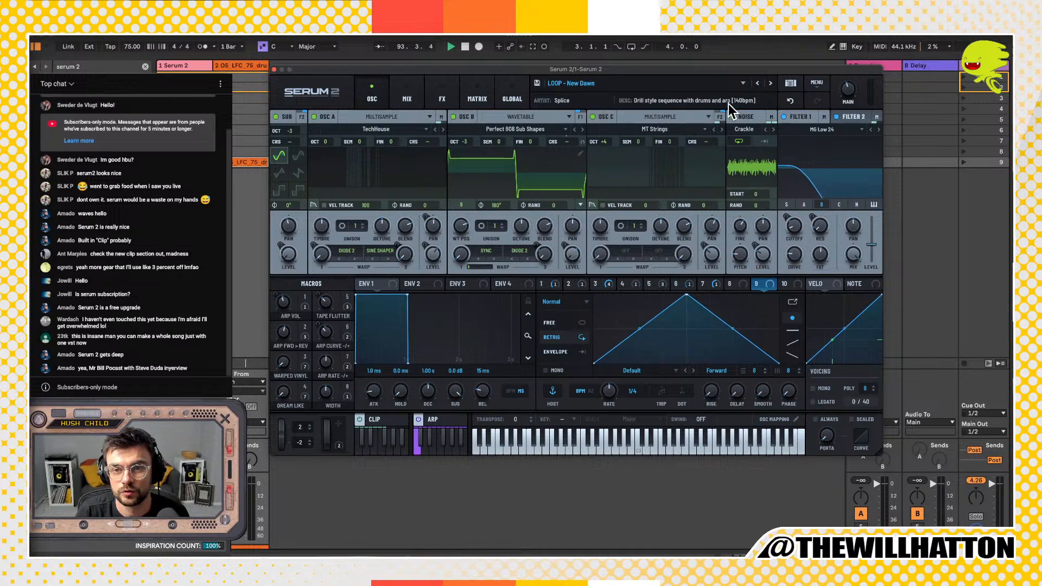
# Step: Set the project tempo to 140 BPM
pyautogui.click(134, 46)
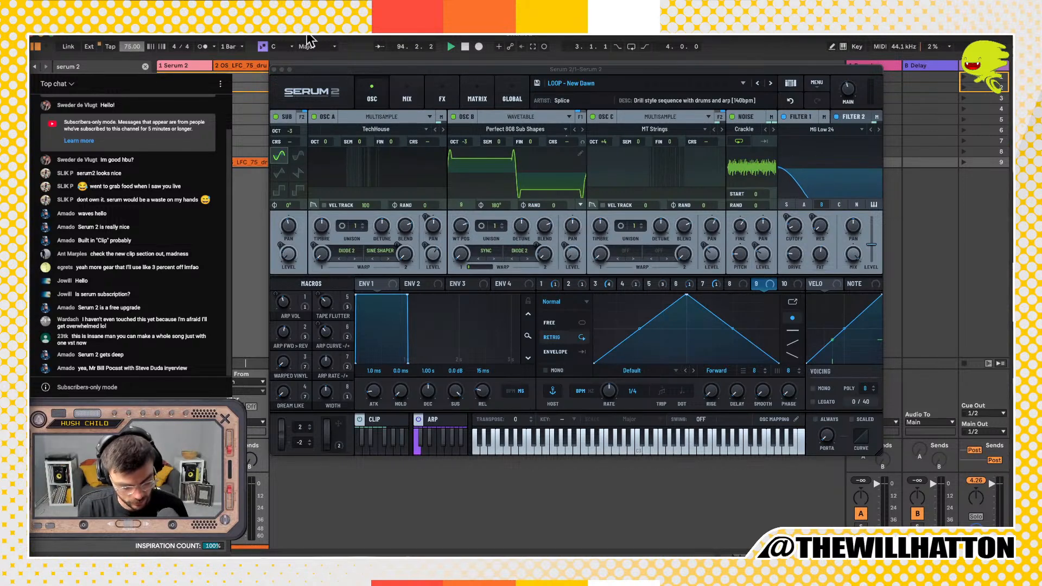
pyautogui.write('140')
pyautogui.press('Return')
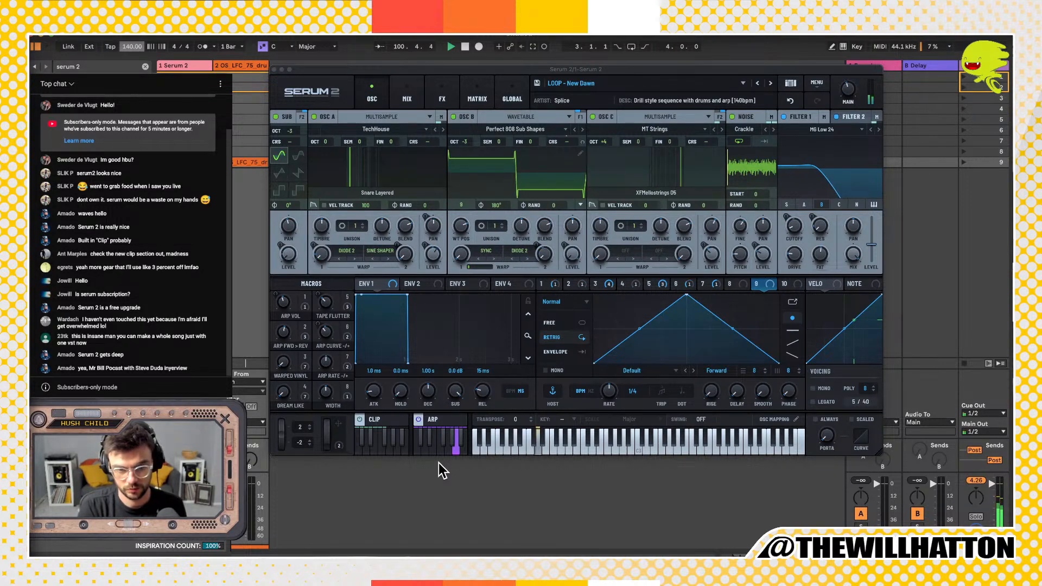
# Step: Bypass the clip player and switch it back on, and replay New Dawn from the start, ending with playback stopped
pyautogui.click(360, 420)
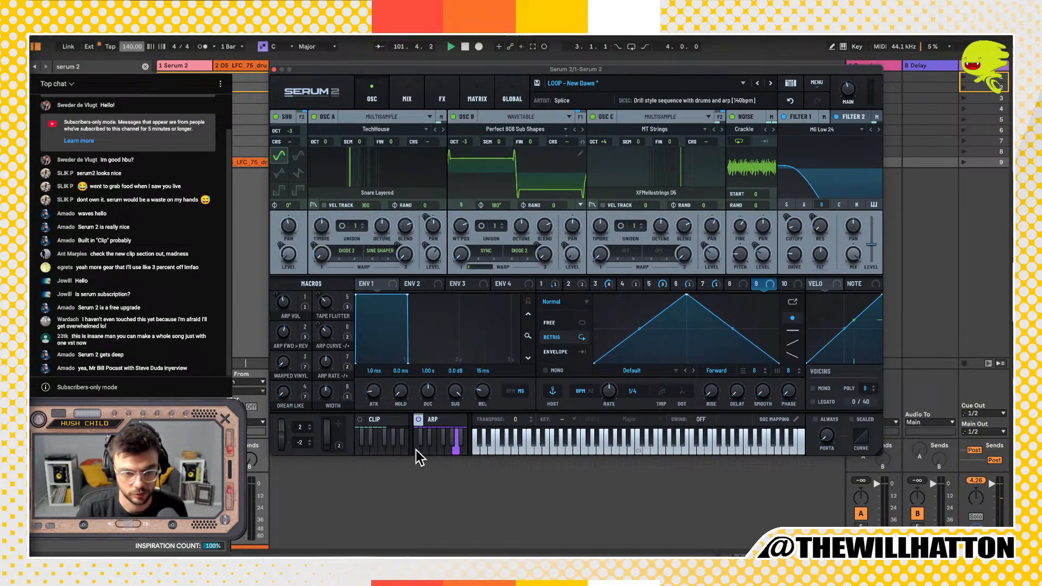
pyautogui.click(360, 420)
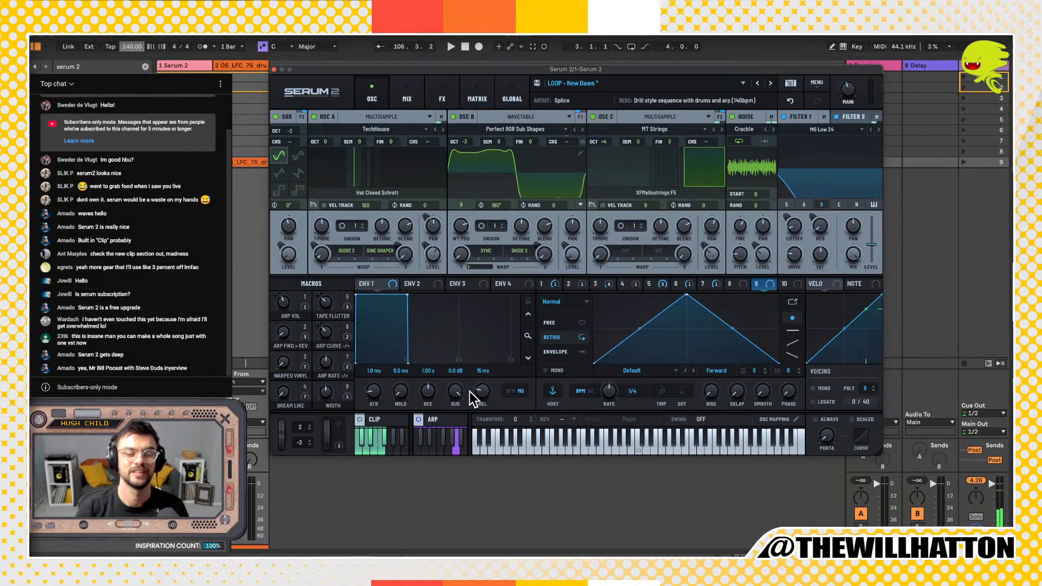
pyautogui.press('space')
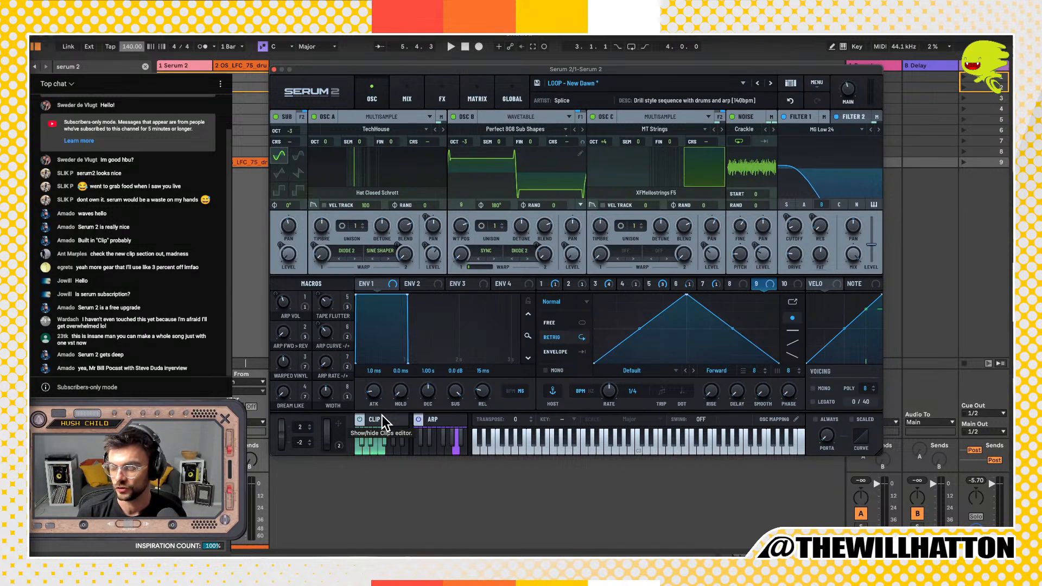
pyautogui.press('space')
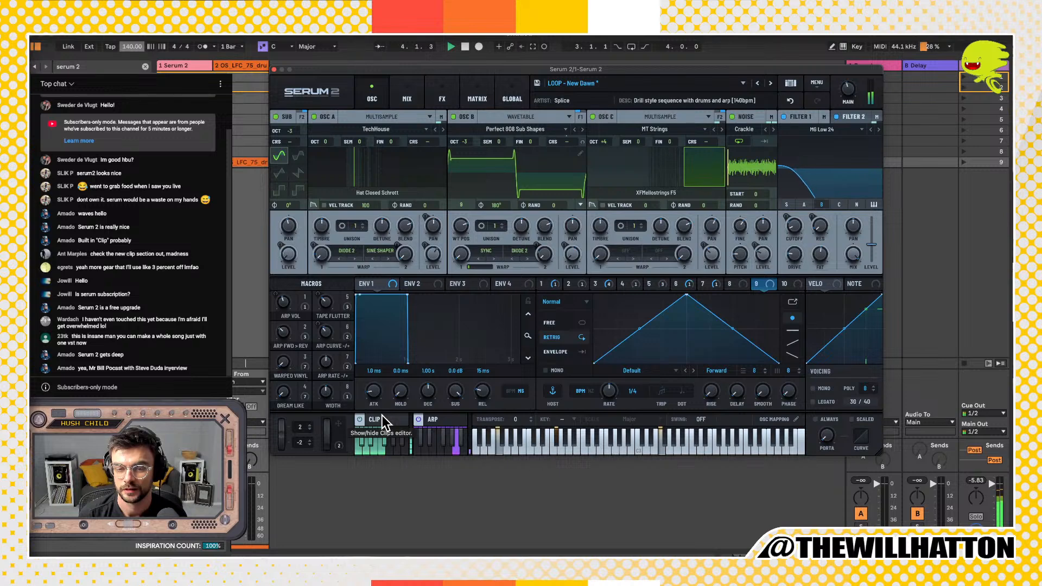
pyautogui.press('space')
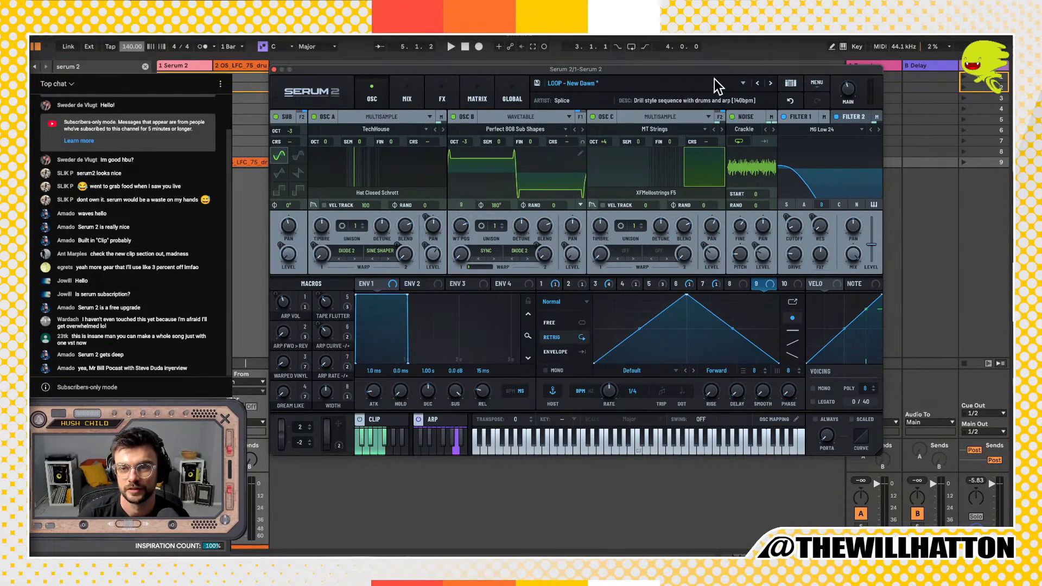
# Step: Load the LOOP preset Funk Practice, play it, and examine LFO 4
pyautogui.click(757, 83)
pyautogui.press('space')
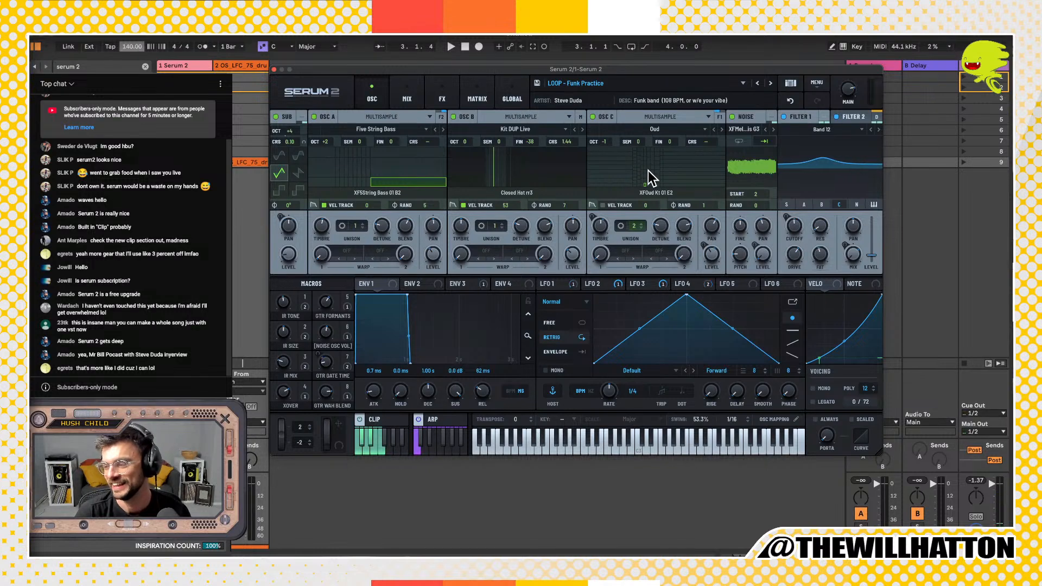
pyautogui.press('space')
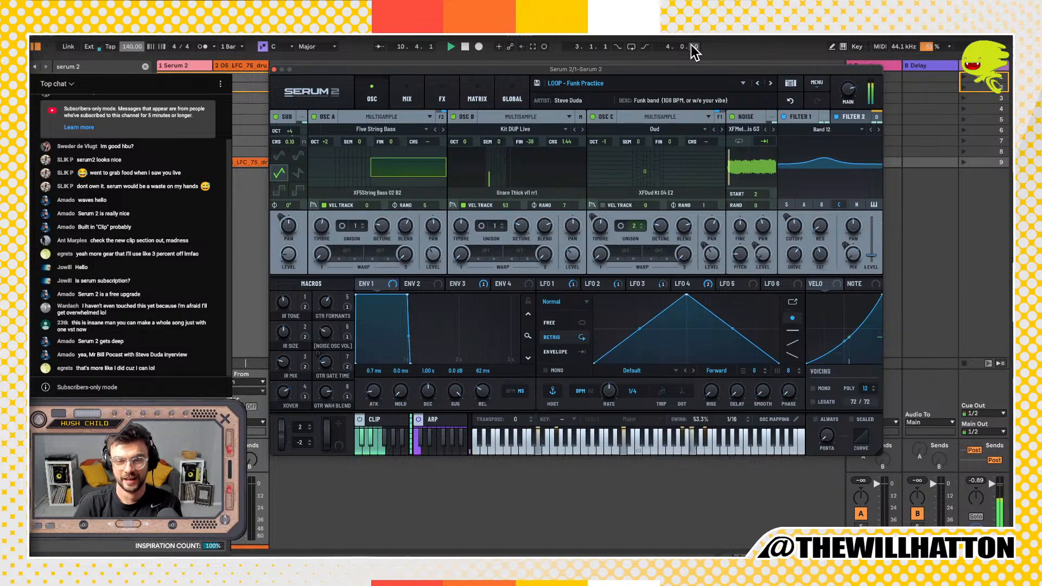
pyautogui.click(687, 284)
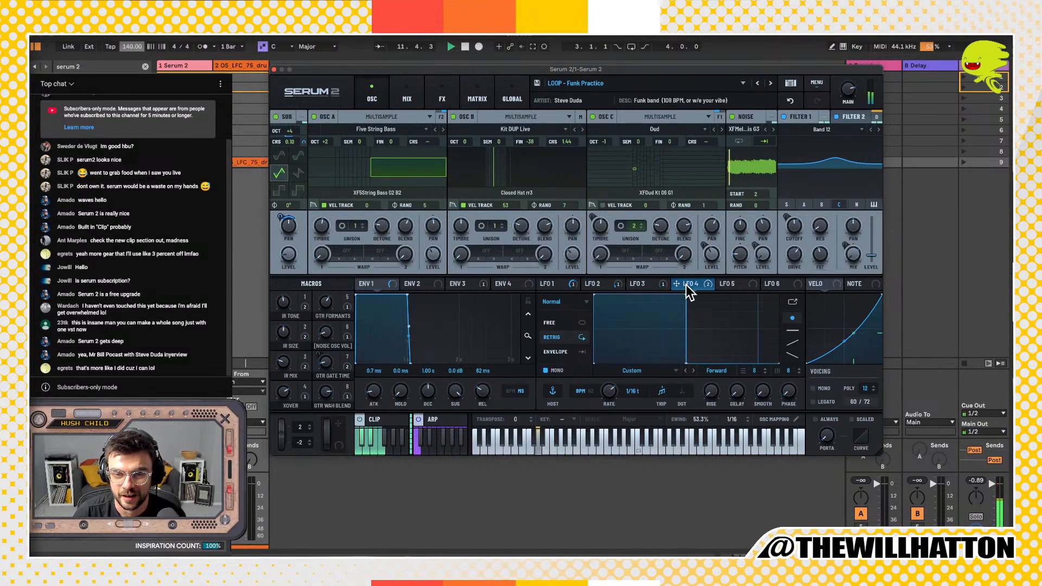
# Step: Audition Funk Practice with oscillators B, A and C switched off one after another, and switch all three back on
pyautogui.click(452, 116)
pyautogui.click(317, 116)
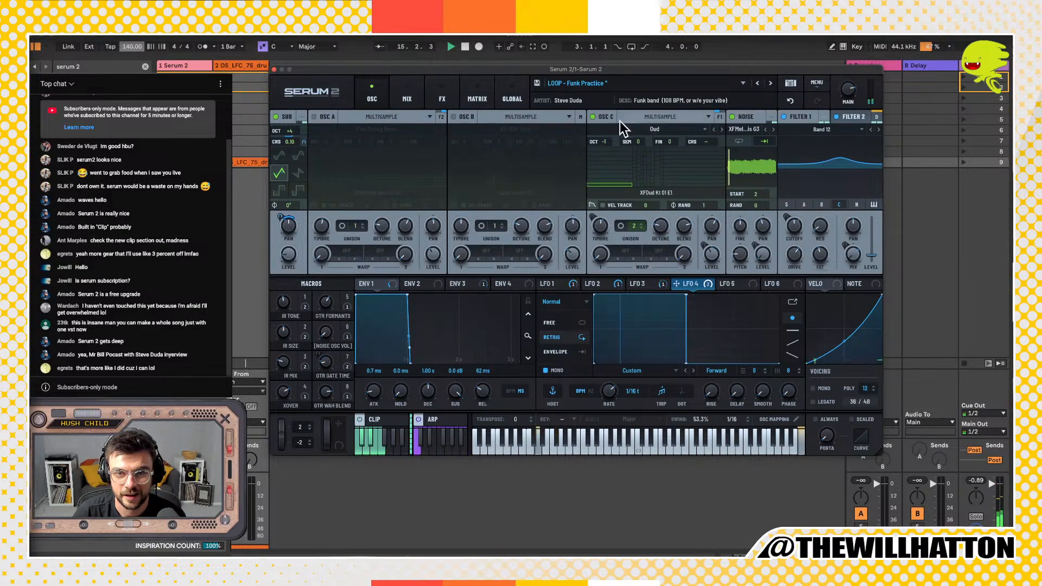
pyautogui.click(592, 116)
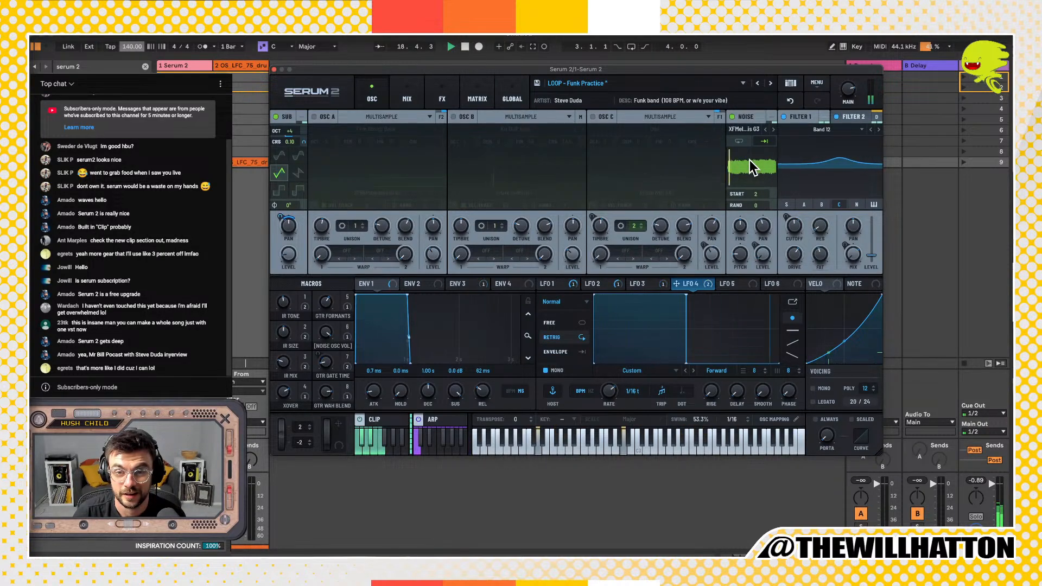
pyautogui.click(593, 117)
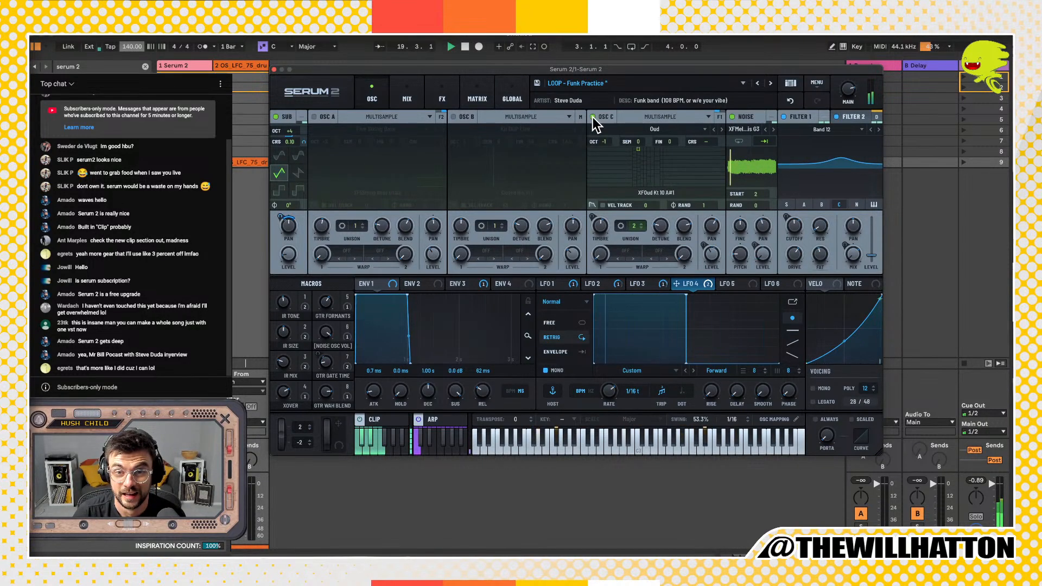
pyautogui.click(452, 116)
pyautogui.click(315, 114)
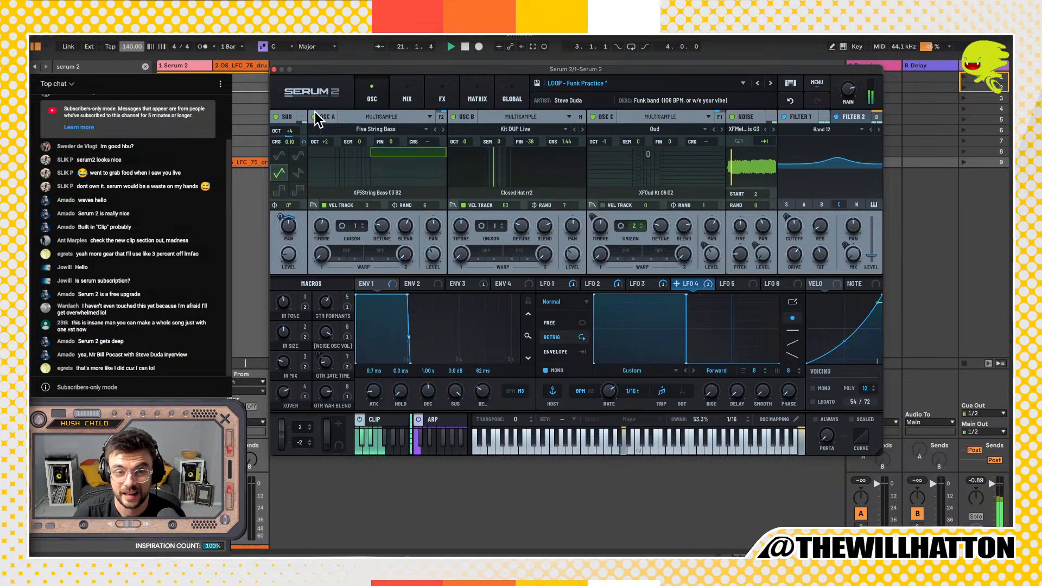
# Step: Hear the Five String Bass with oscillators B and C switched off, and restore both oscillators
pyautogui.click(453, 116)
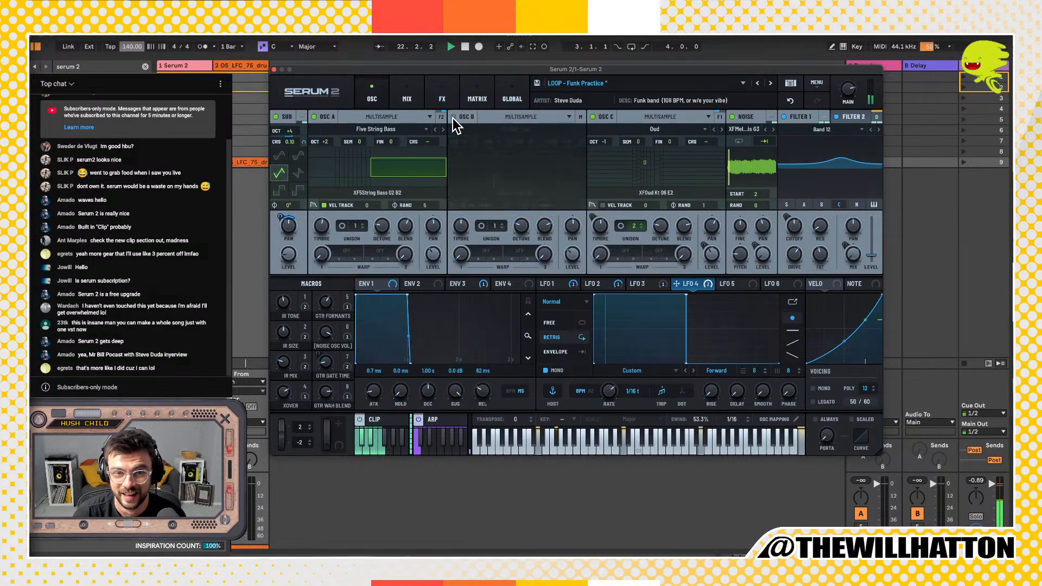
pyautogui.click(594, 116)
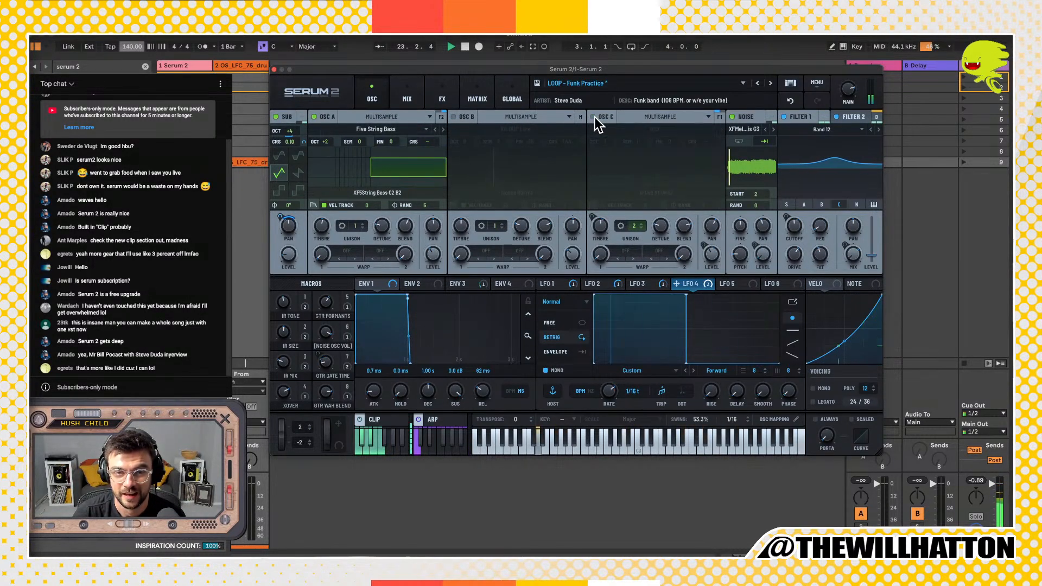
pyautogui.click(594, 116)
pyautogui.click(453, 116)
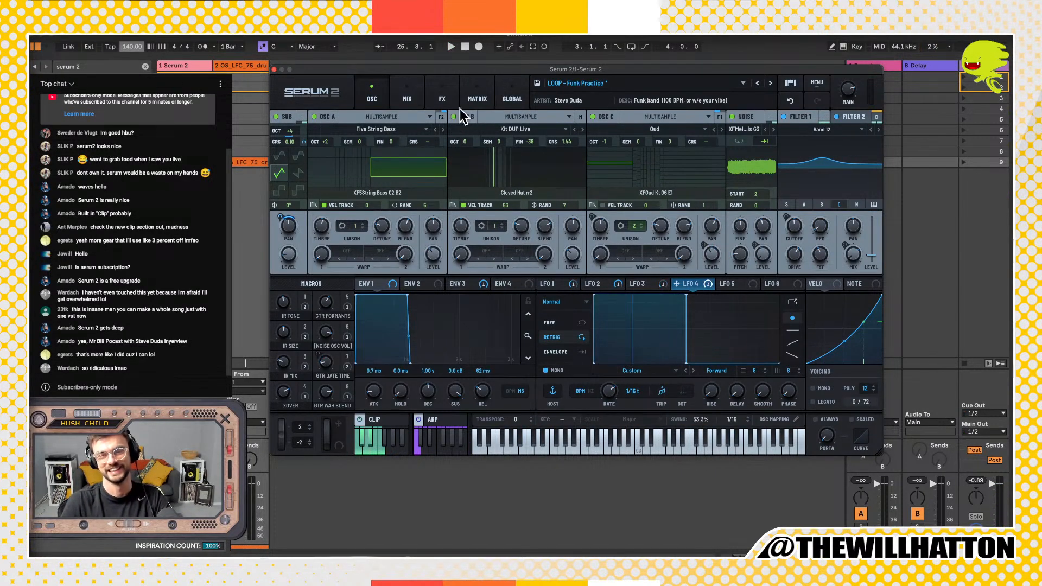
# Step: Load the LOOP preset On The Couch, play it, and switch off oscillators A, B, C and Noise
pyautogui.click(773, 82)
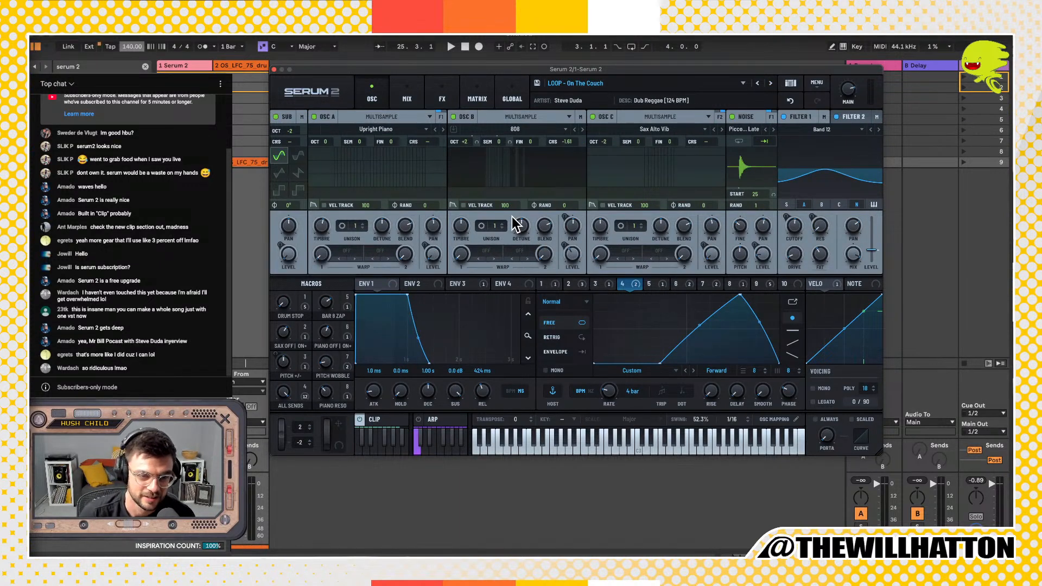
pyautogui.press('space')
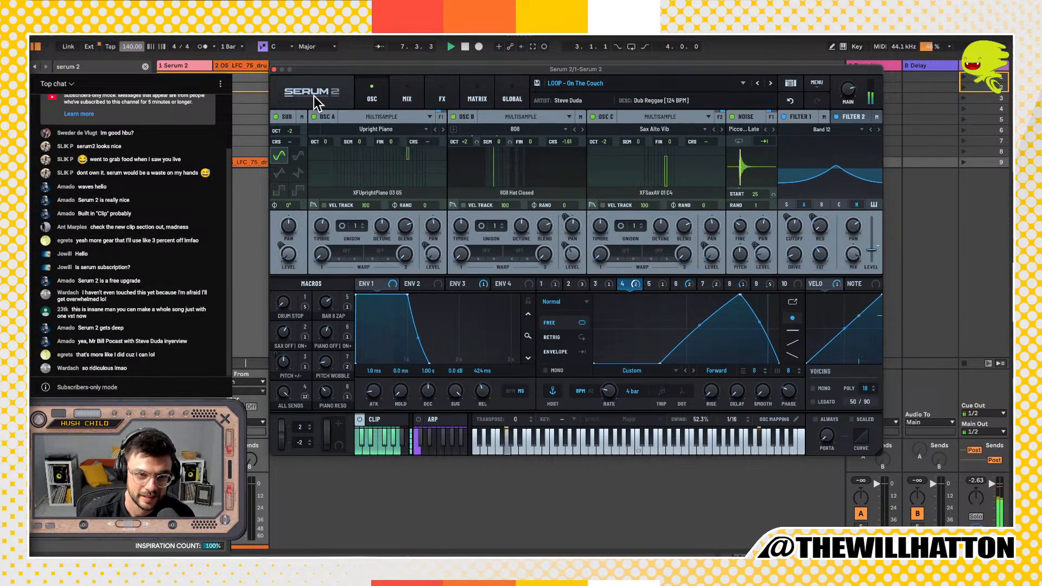
pyautogui.click(313, 116)
pyautogui.click(454, 117)
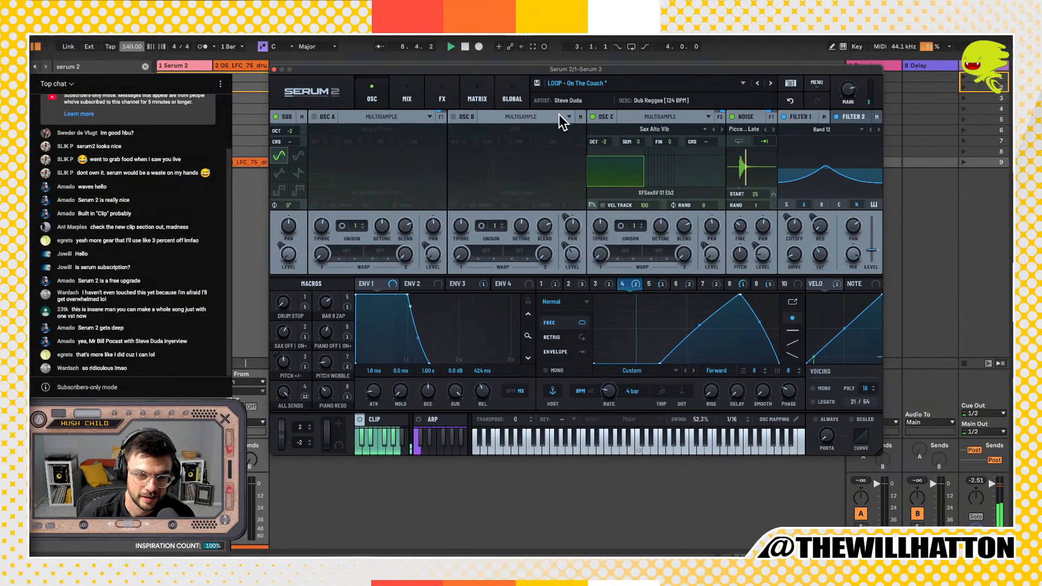
pyautogui.click(593, 116)
pyautogui.click(732, 117)
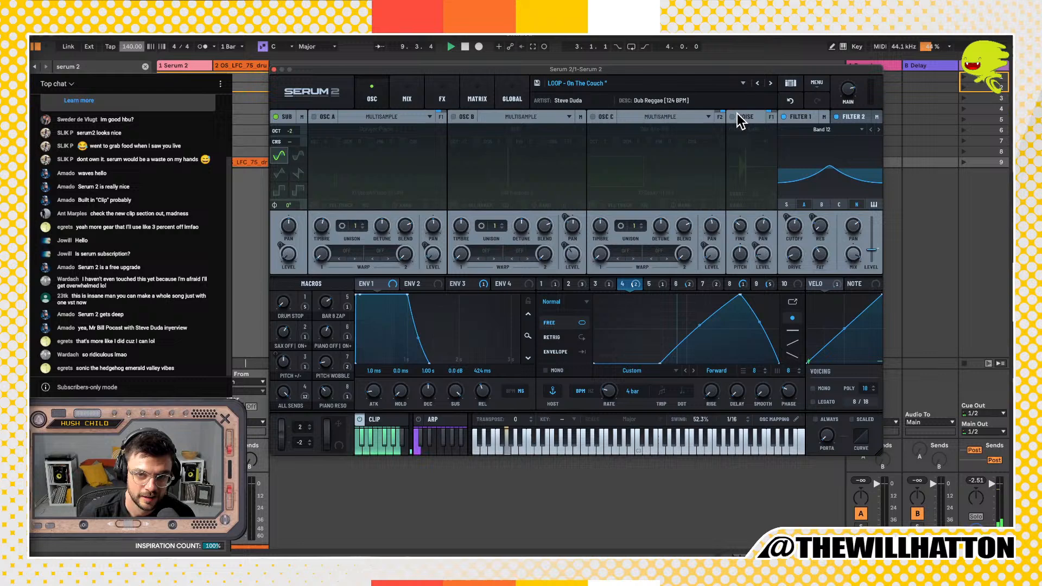
# Step: Bring oscillators A, B, C and Noise back in one at a time during playback
pyautogui.click(314, 117)
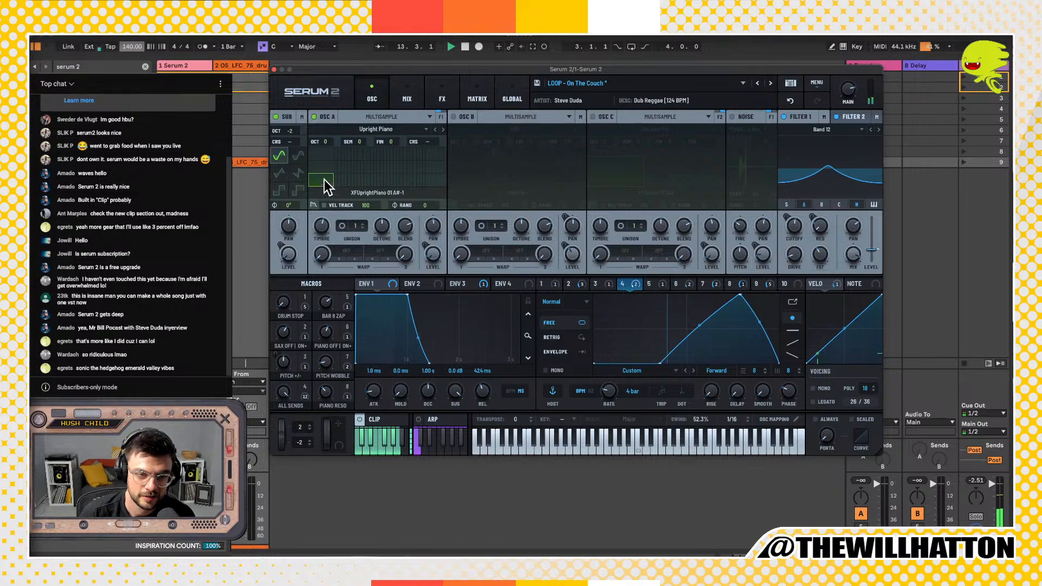
pyautogui.click(454, 117)
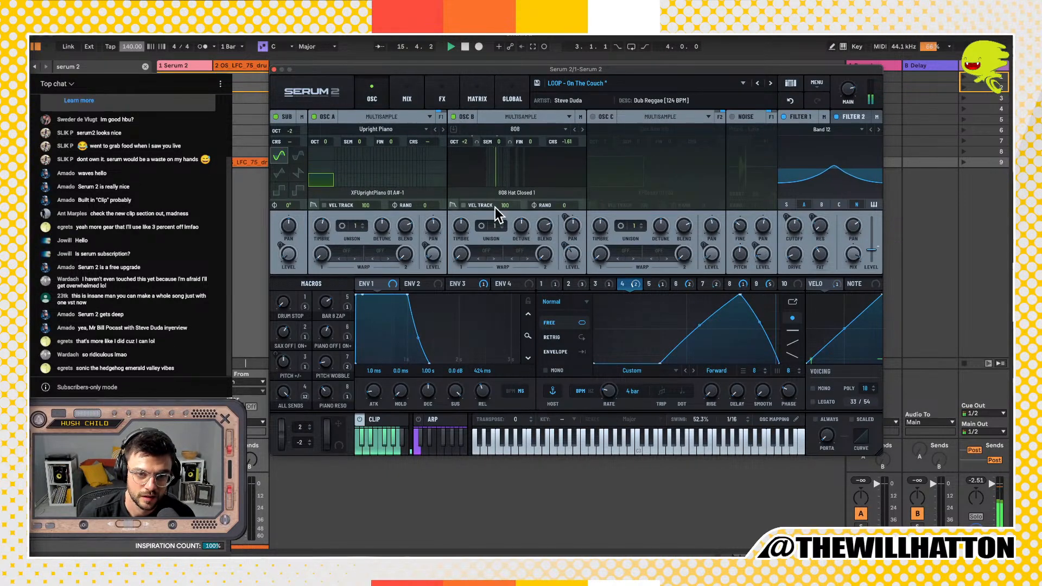
pyautogui.click(592, 116)
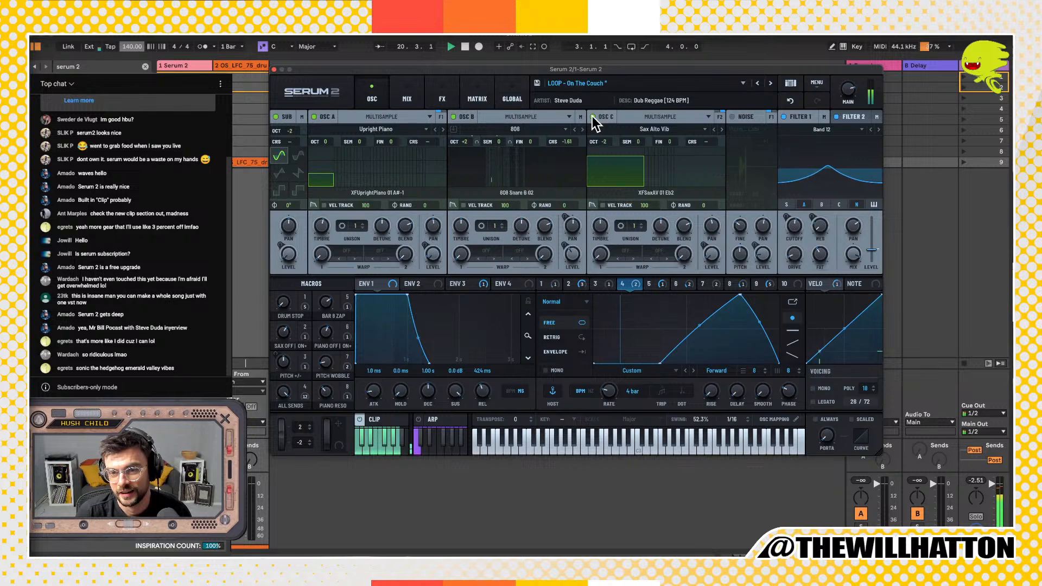
pyautogui.click(731, 113)
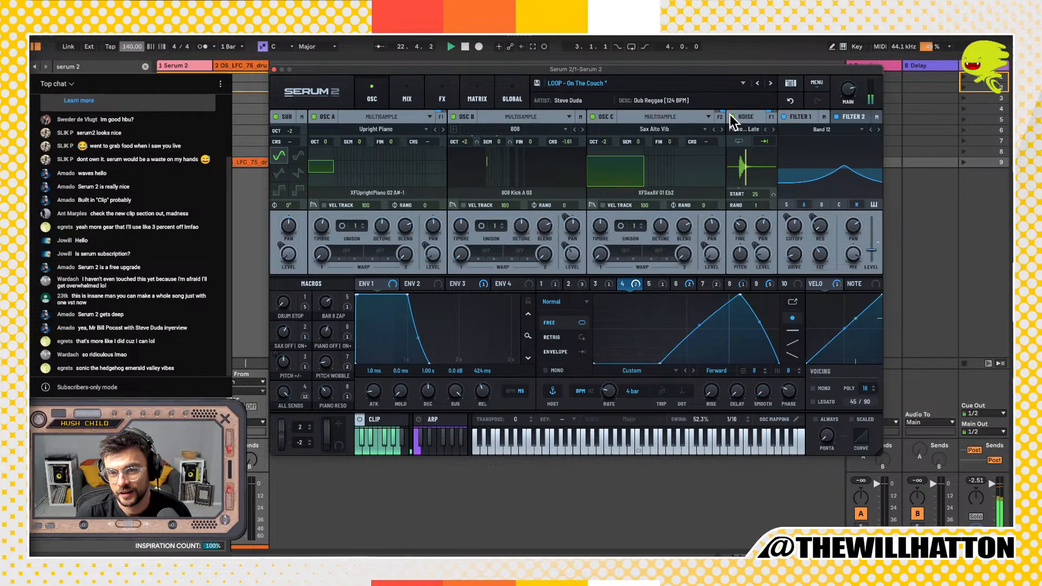
# Step: Audition the noise and sub layers with oscillators C, B and A switched off, and restore all three oscillators
pyautogui.click(590, 117)
pyautogui.click(453, 117)
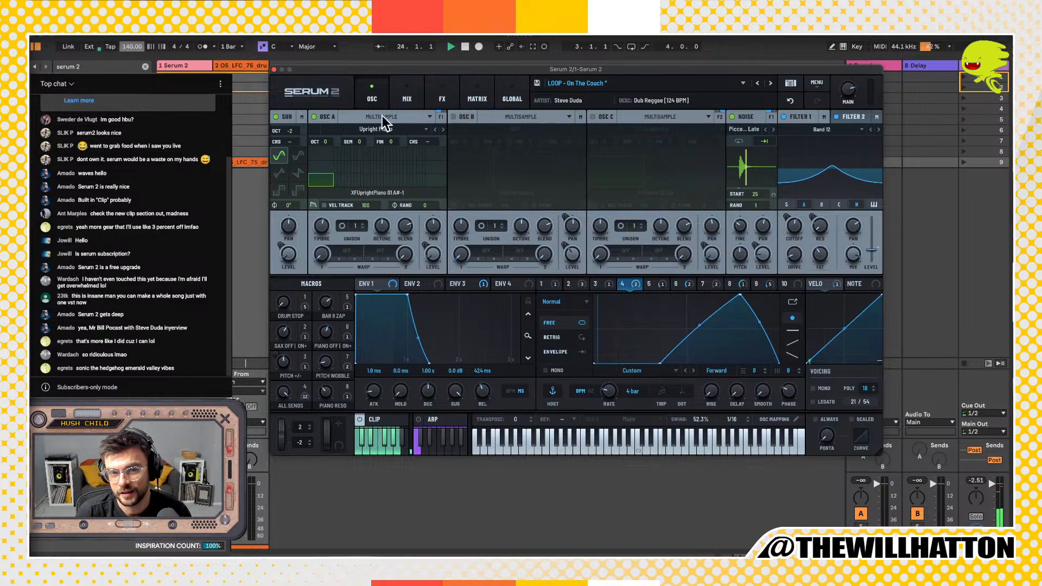
pyautogui.click(315, 116)
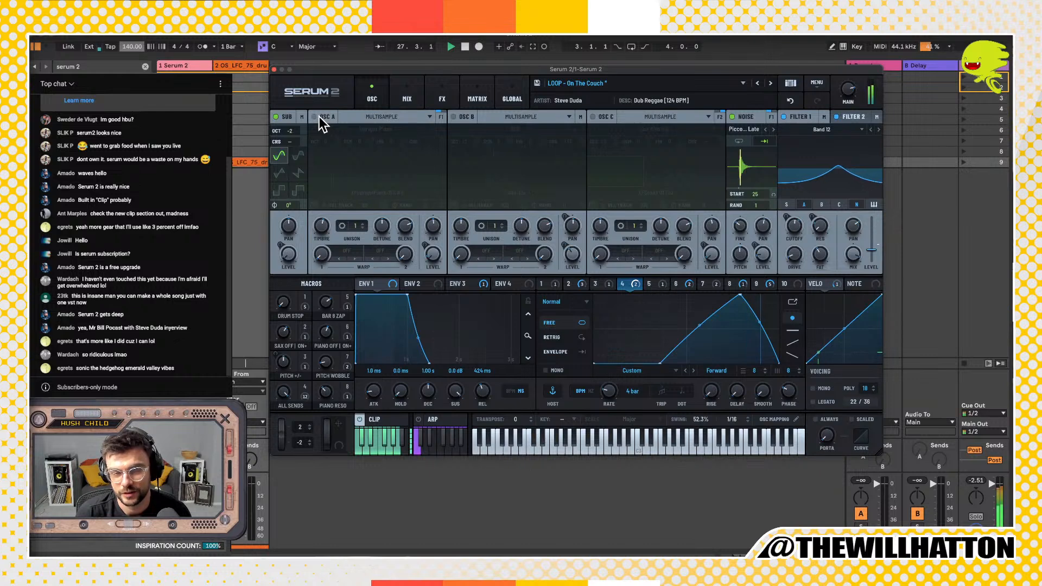
pyautogui.click(319, 116)
pyautogui.click(455, 116)
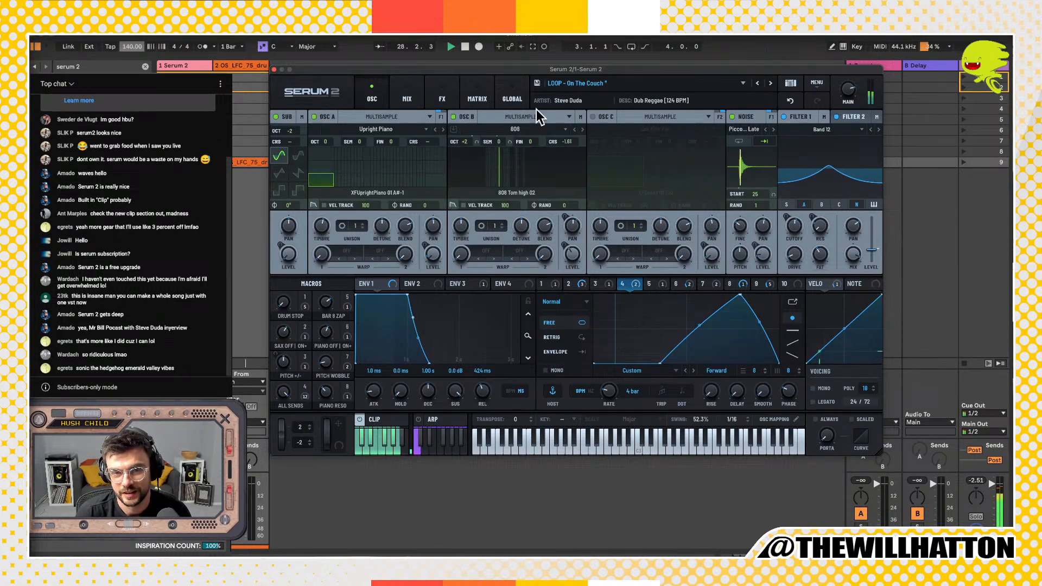
pyautogui.click(594, 116)
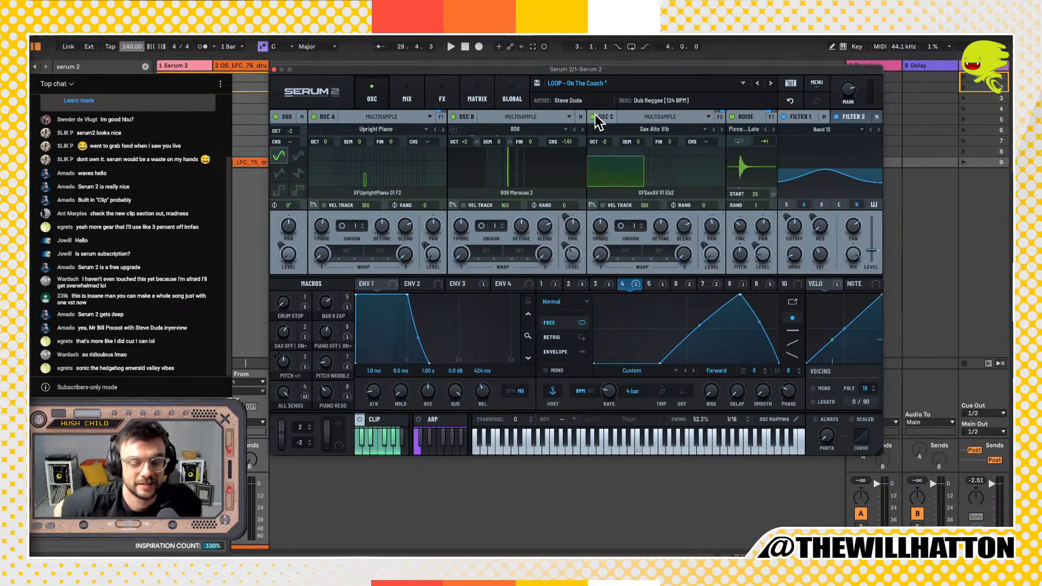
# Step: Switch off oscillators B, C and Noise and play On The Couch with only the sub and Upright Piano
pyautogui.click(454, 117)
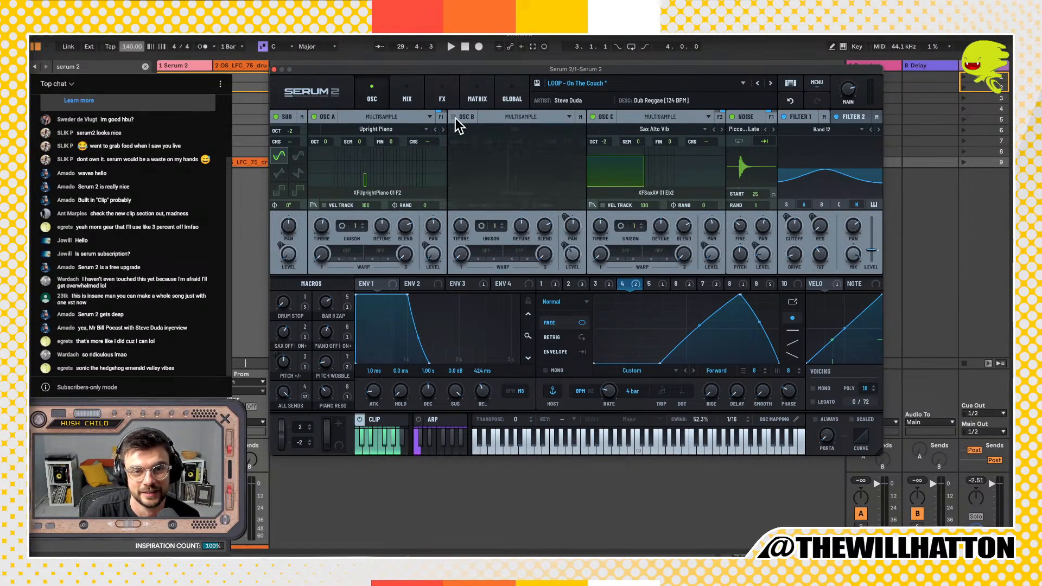
pyautogui.click(593, 117)
pyautogui.click(730, 117)
pyautogui.press('space')
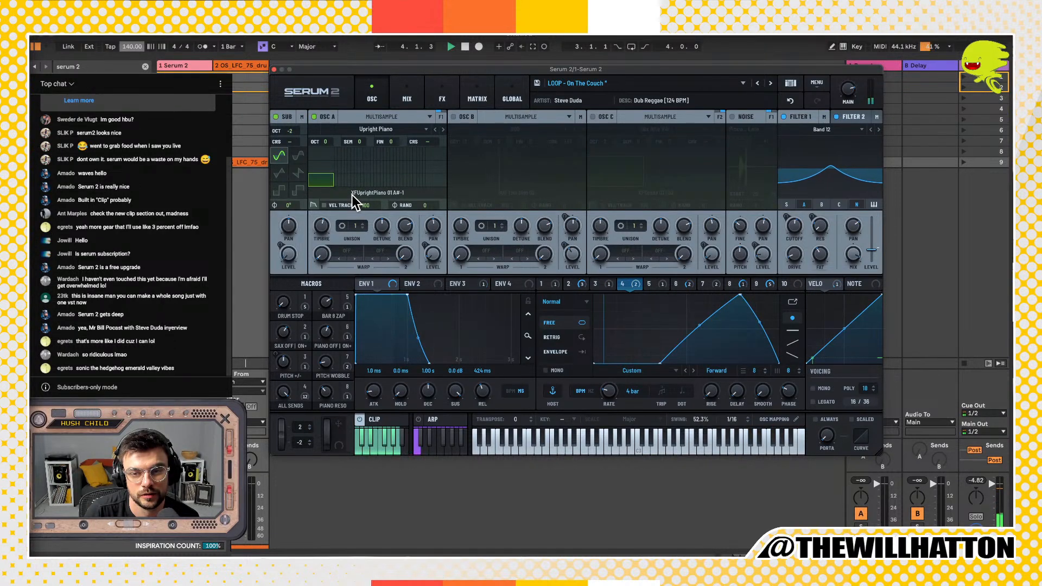
# Step: Look through the preset's effects, mixer, modulation matrix and global settings, returning to the mixer with playback running
pyautogui.click(430, 97)
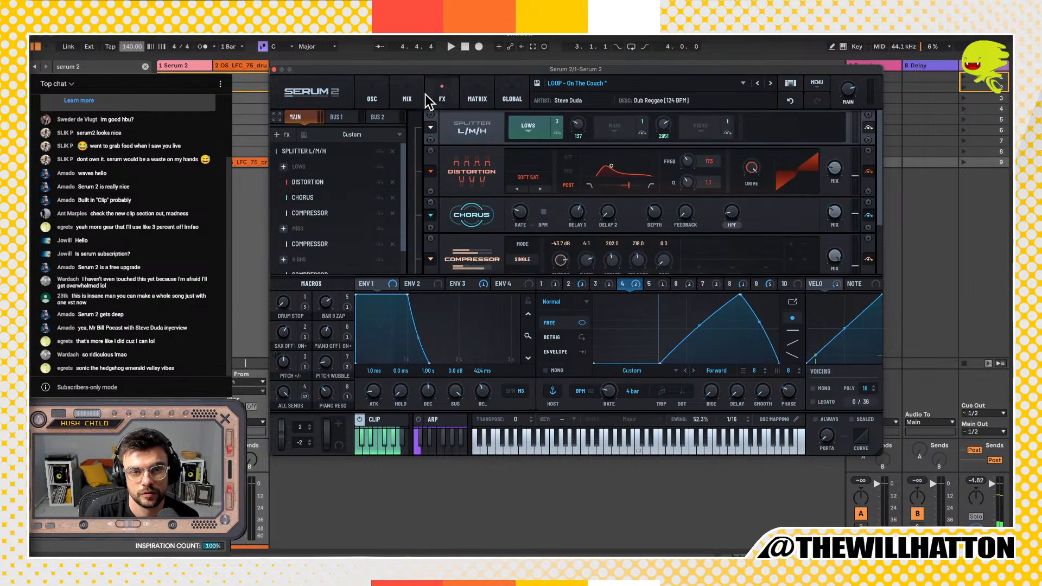
pyautogui.click(406, 95)
pyautogui.click(477, 96)
pyautogui.click(508, 95)
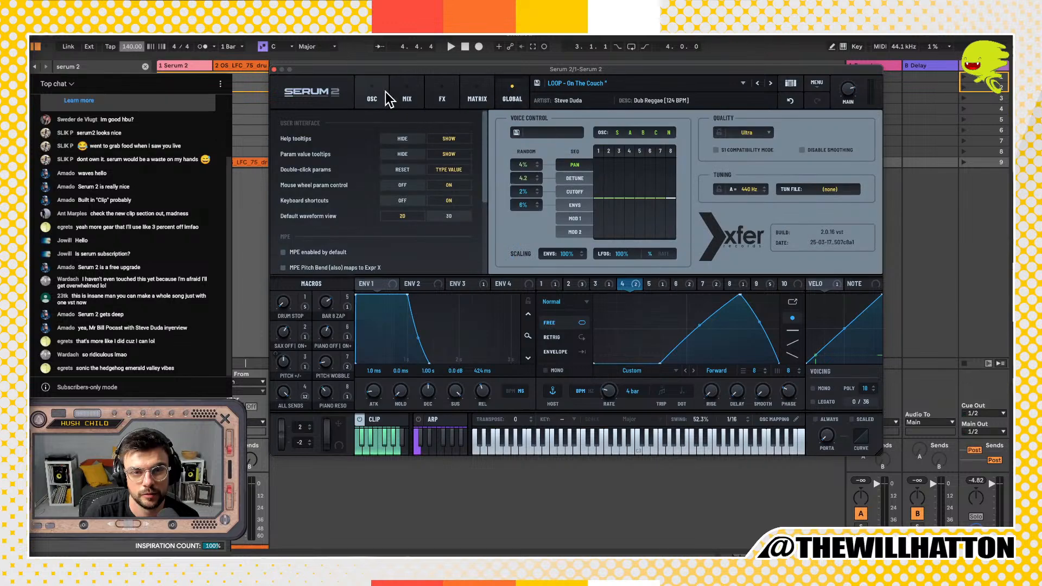
pyautogui.click(385, 93)
pyautogui.click(412, 94)
pyautogui.press('space')
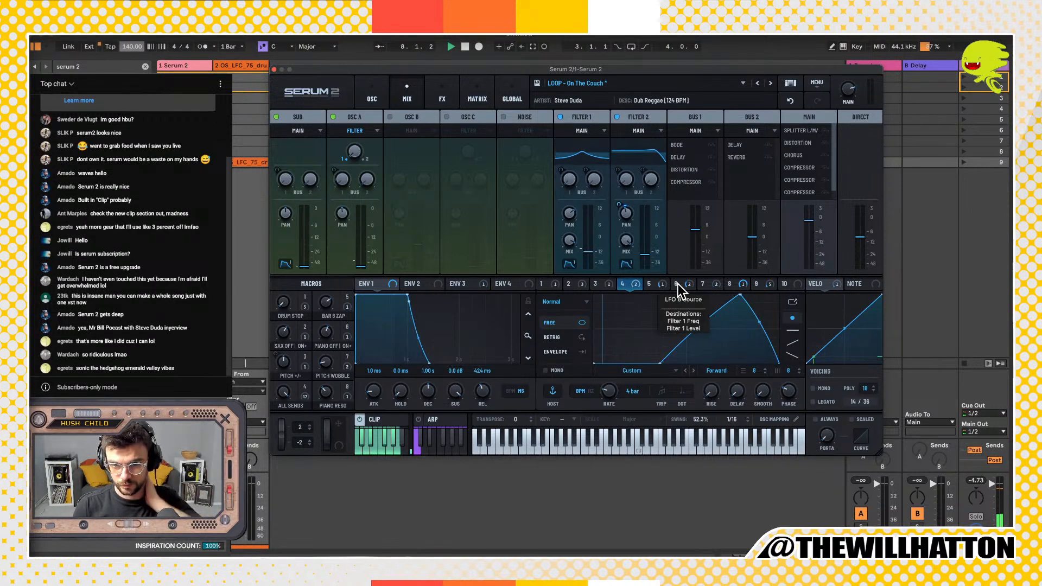
# Step: Examine LFO 5 with its modulation destinations, and the shape of LFO 6
pyautogui.click(660, 285)
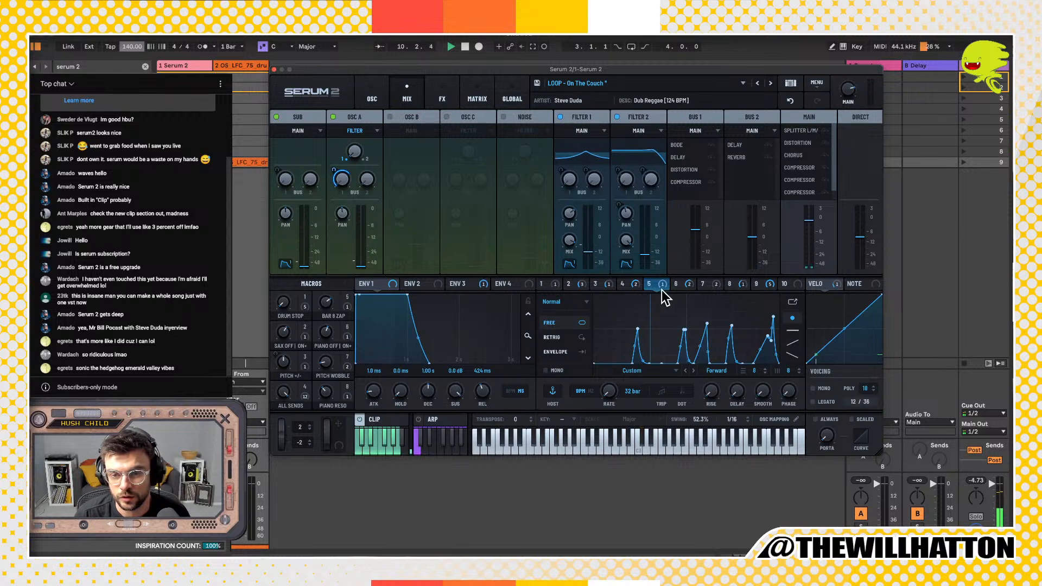
pyautogui.moveTo(662, 290)
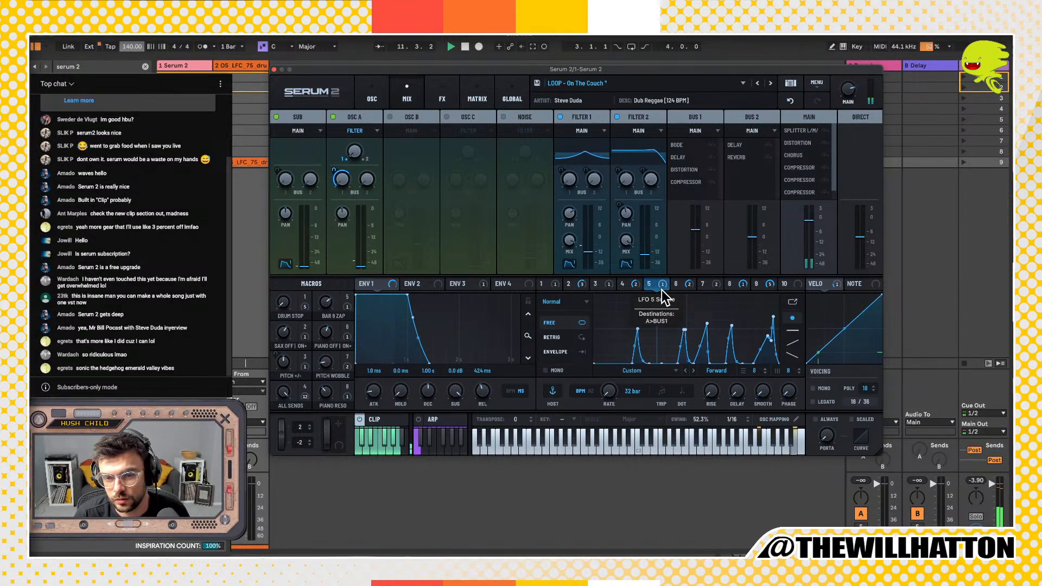
pyautogui.click(677, 285)
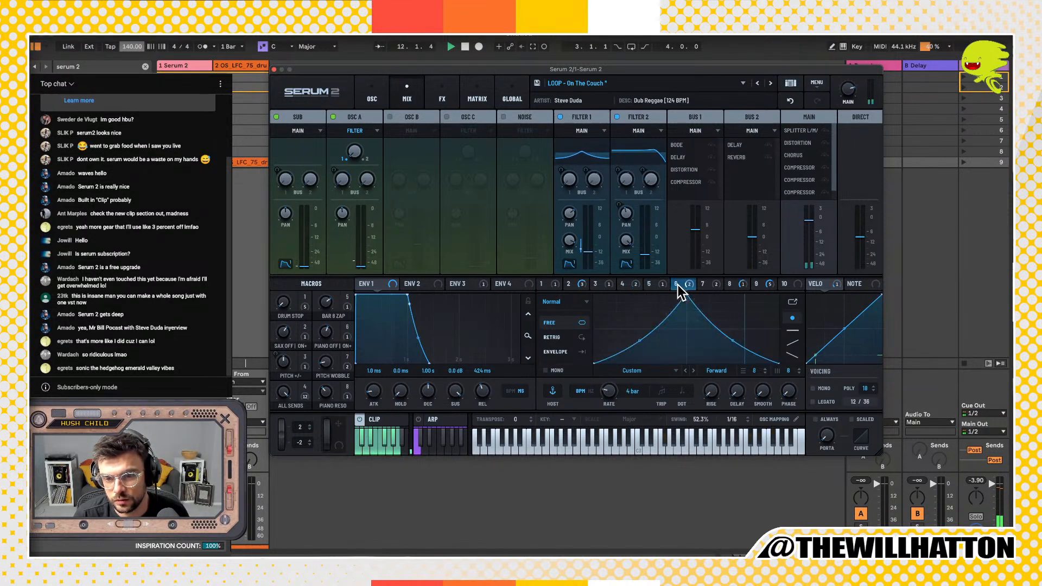
# Step: Examine the shapes of LFO 7 and LFO 9, and check LFO 9's modulation destinations
pyautogui.click(711, 285)
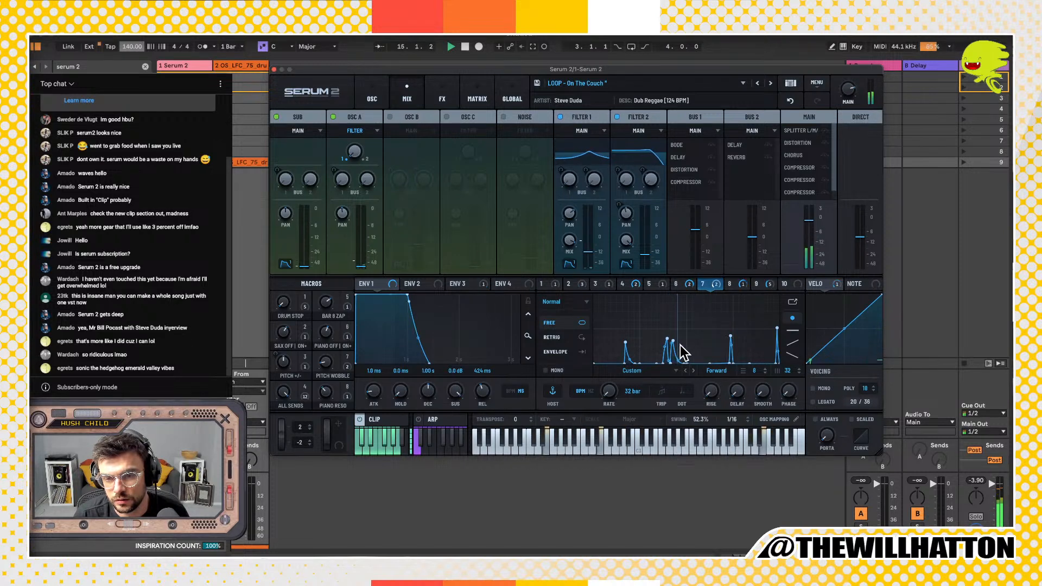
pyautogui.click(764, 285)
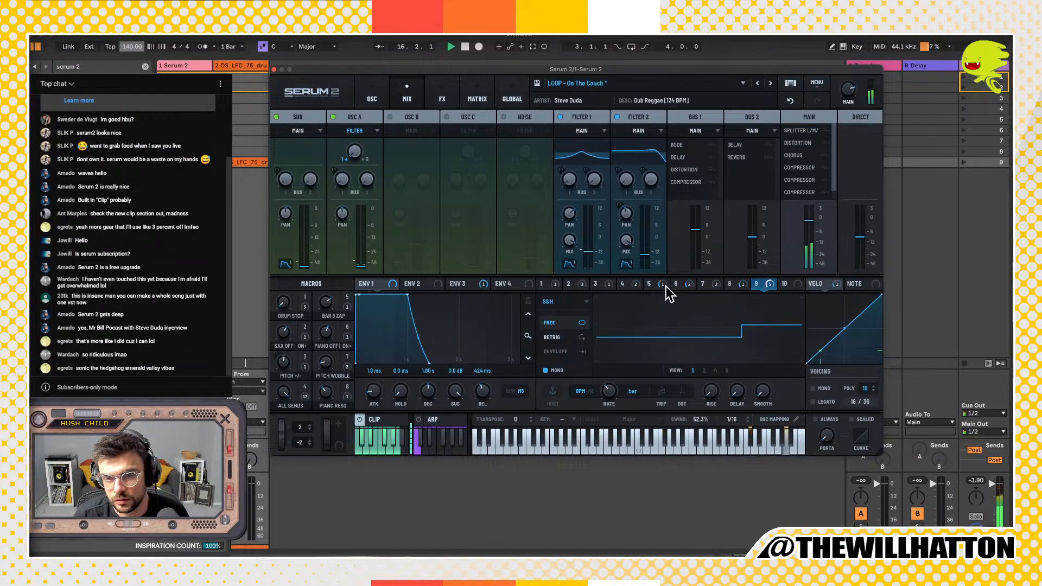
pyautogui.moveTo(664, 287)
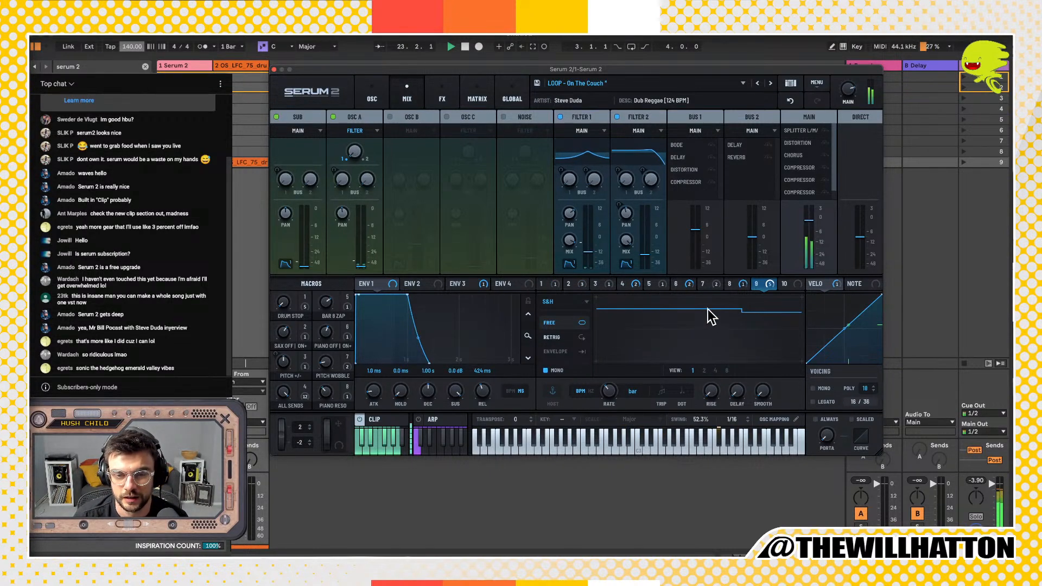
pyautogui.rightClick(755, 285)
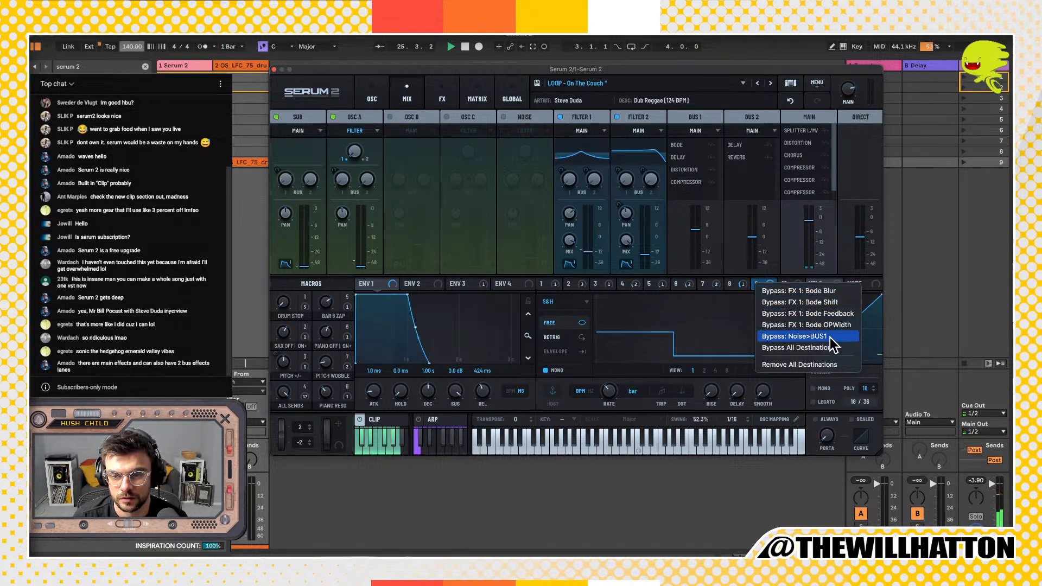
pyautogui.click(736, 284)
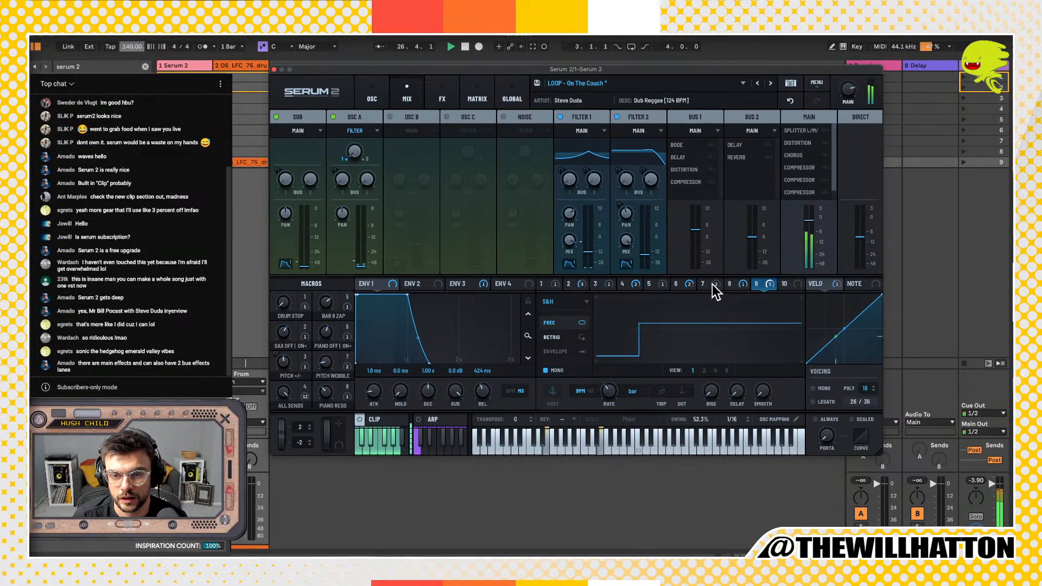
# Step: Check the modulation destinations of LFOs 6, 5, 4 and 3 in turn
pyautogui.click(679, 285)
pyautogui.rightClick(682, 286)
pyautogui.click(659, 284)
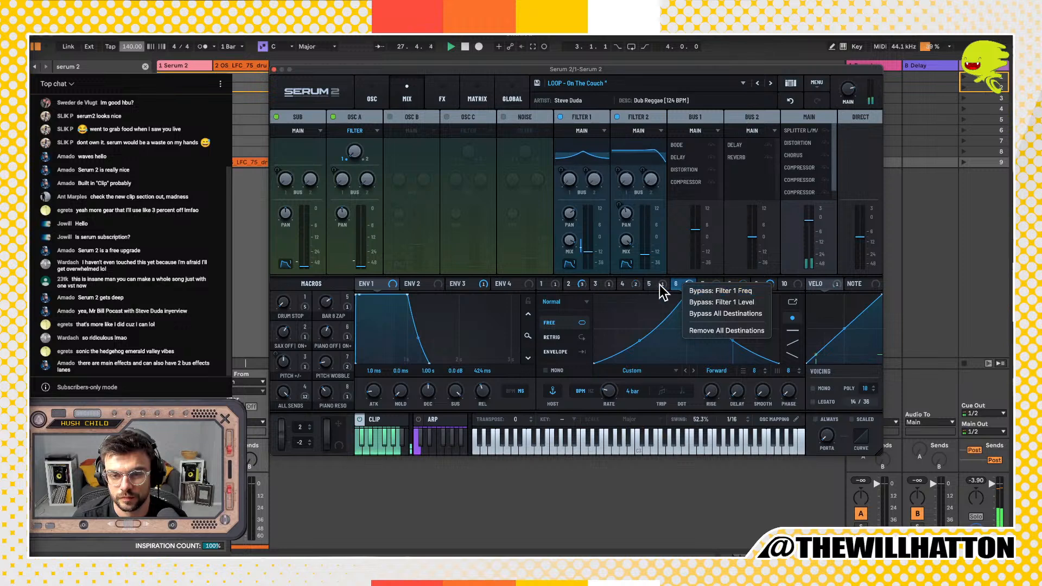
pyautogui.rightClick(659, 284)
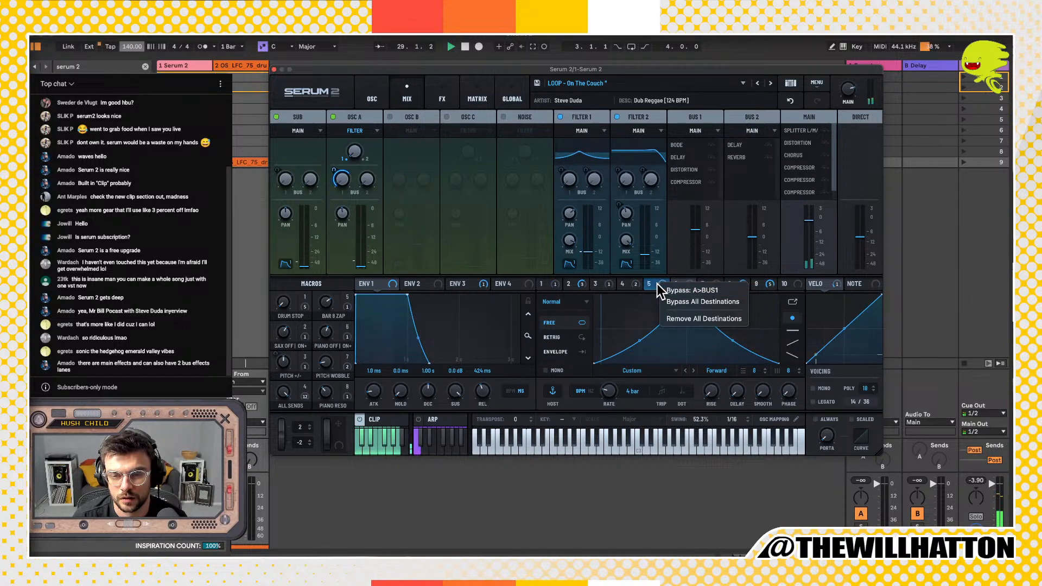
pyautogui.click(634, 285)
pyautogui.rightClick(634, 286)
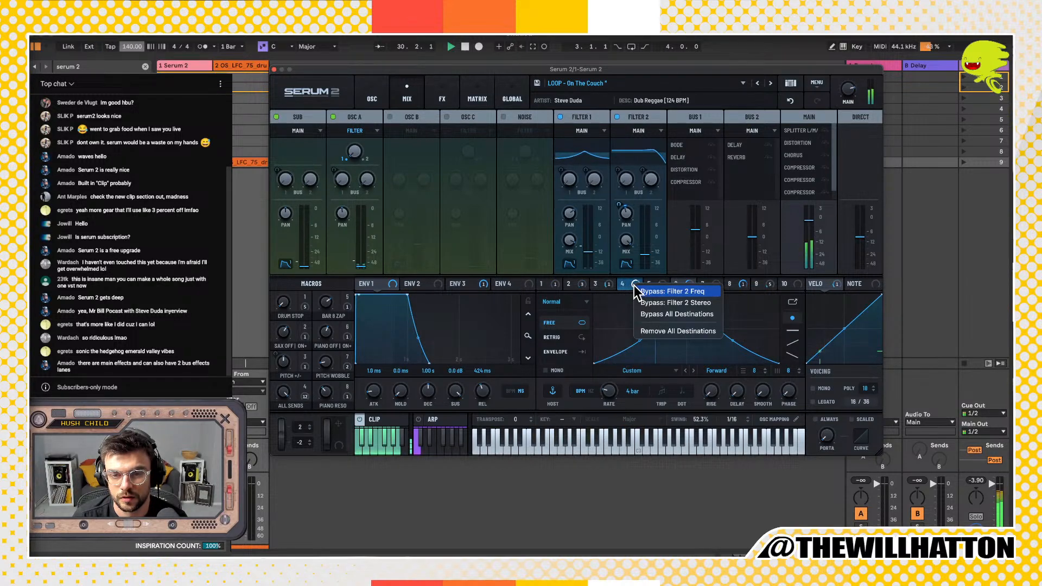
pyautogui.click(607, 286)
pyautogui.rightClick(608, 286)
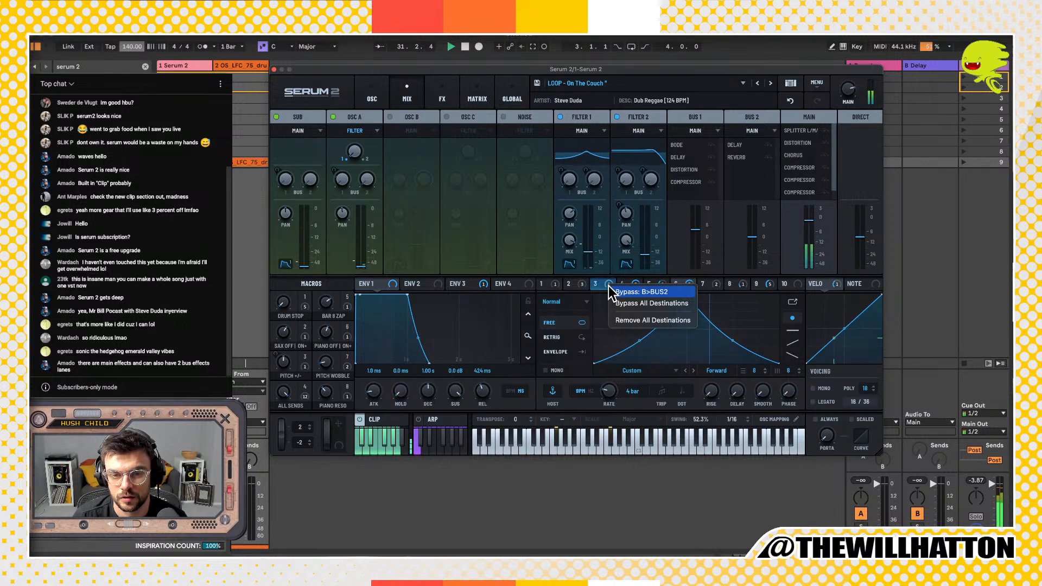
pyautogui.click(604, 286)
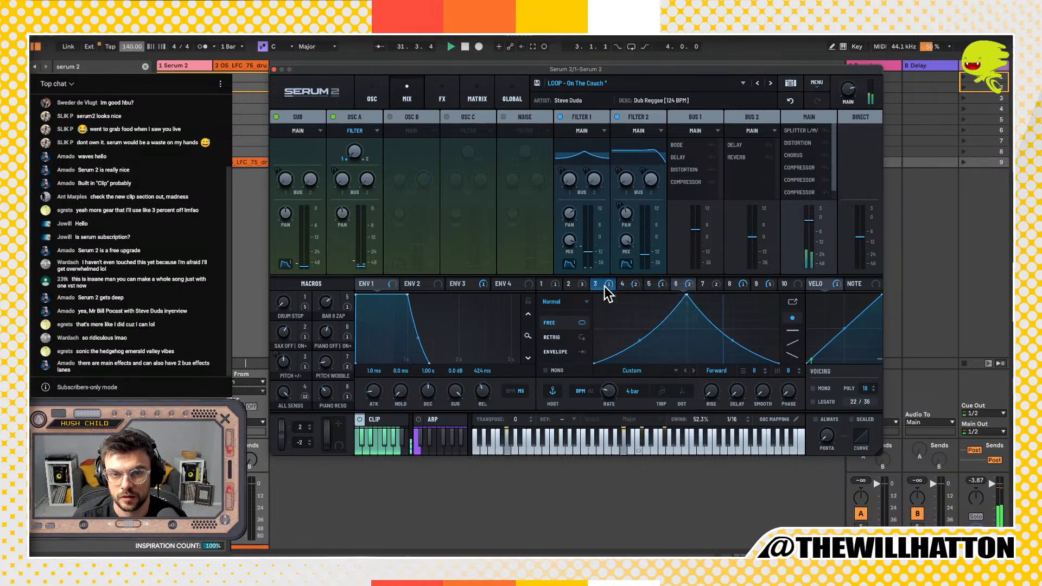
# Step: Switch oscillators B, C and Noise back on in the mixer
pyautogui.click(399, 116)
pyautogui.click(463, 116)
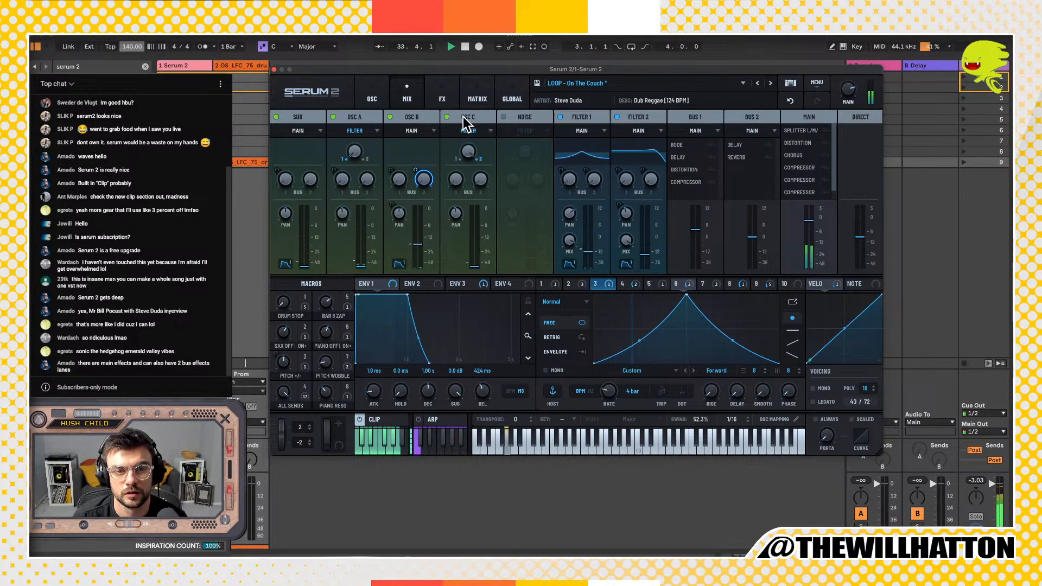
pyautogui.click(507, 116)
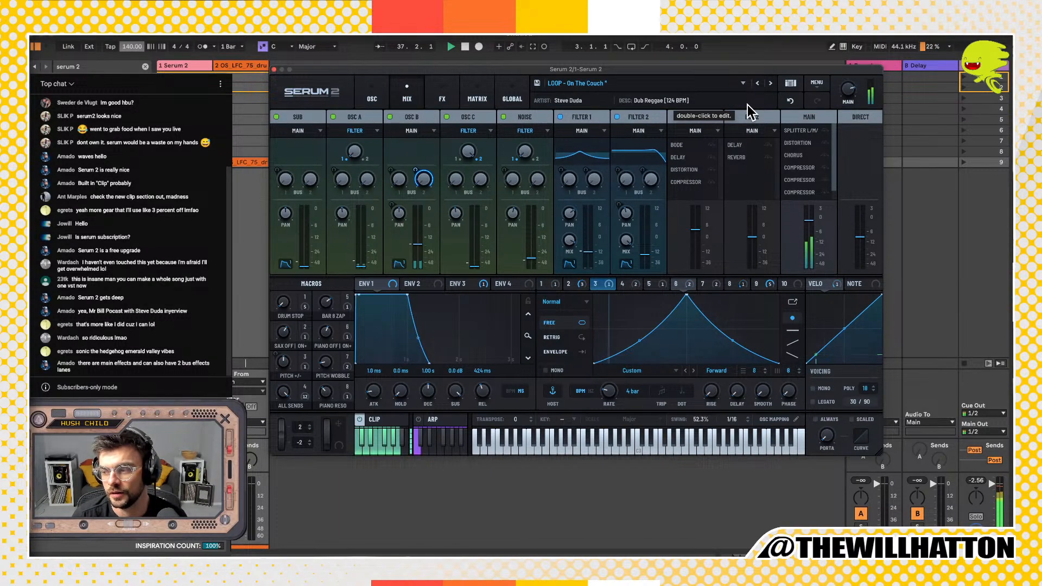
# Step: Examine the main effects rack and the effects on Bus 1
pyautogui.click(477, 98)
pyautogui.click(441, 98)
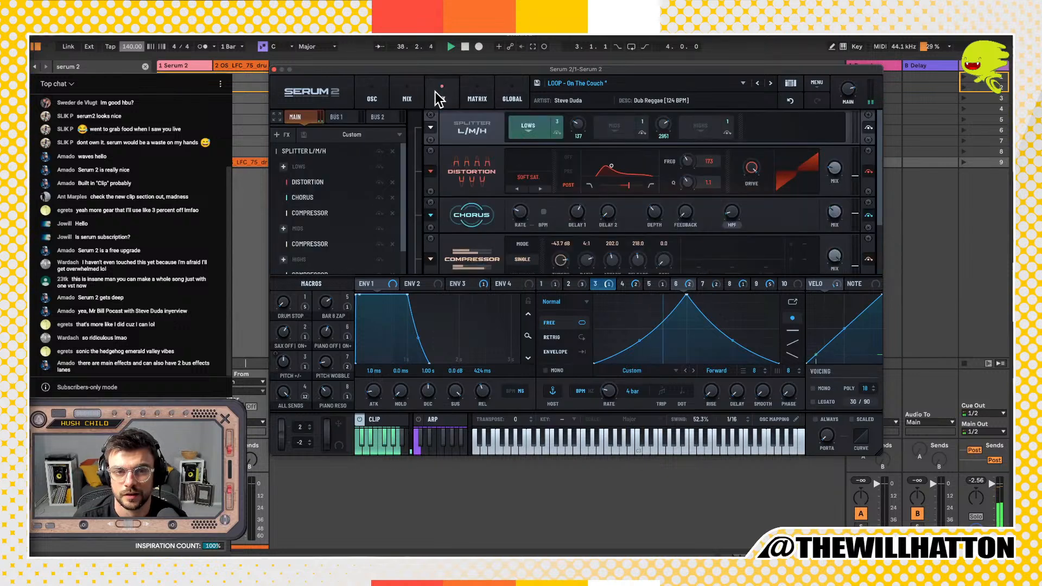
pyautogui.click(336, 117)
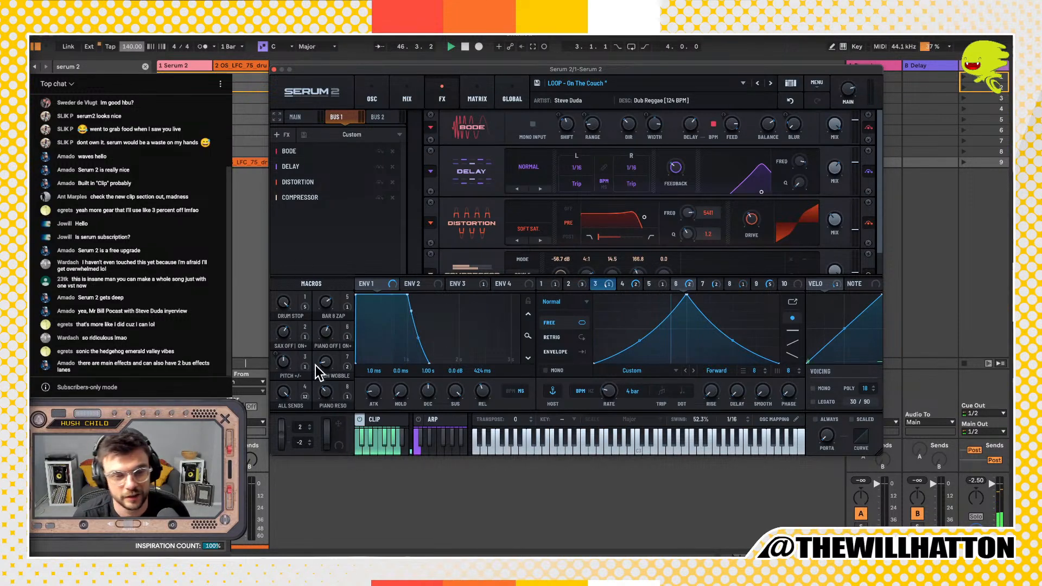
# Step: Audition On The Couch's piano, pitch, piano resonance, sax and drum stop macros by varying their amounts during playback
pyautogui.moveTo(283, 307)
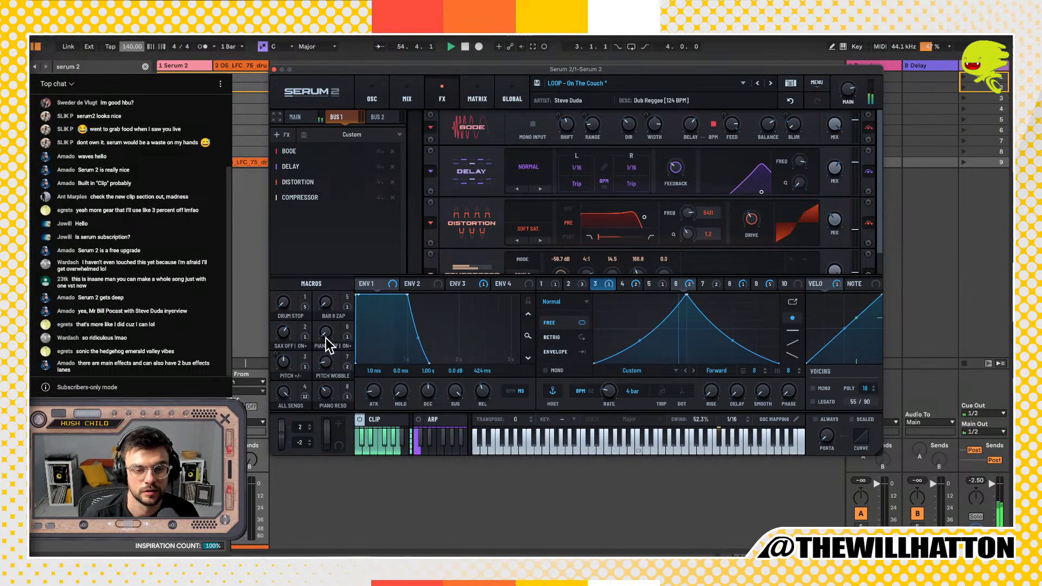
pyautogui.moveTo(327, 340); pyautogui.dragTo(324, 389)
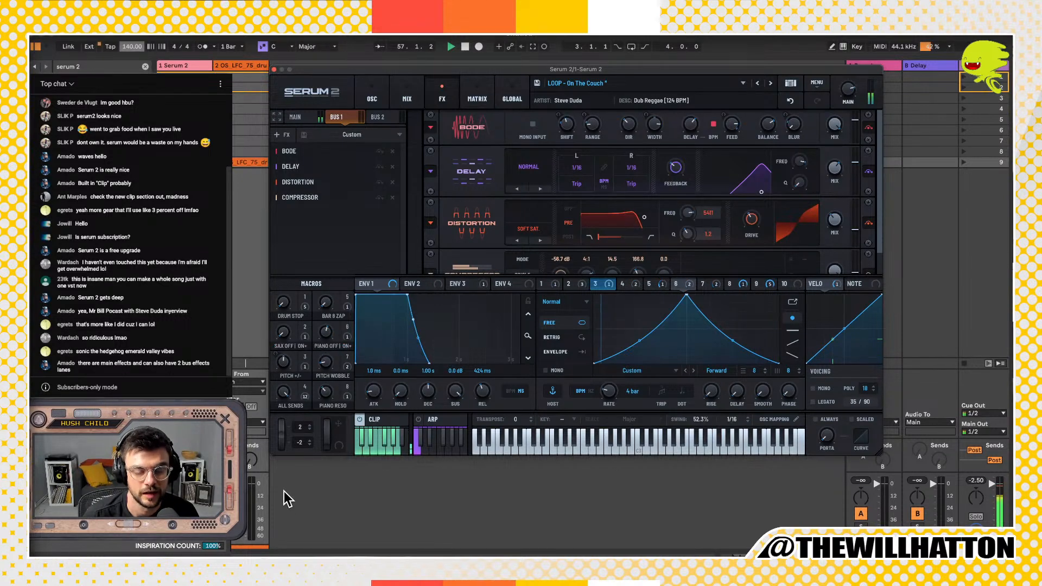
pyautogui.moveTo(290, 359); pyautogui.dragTo(298, 405)
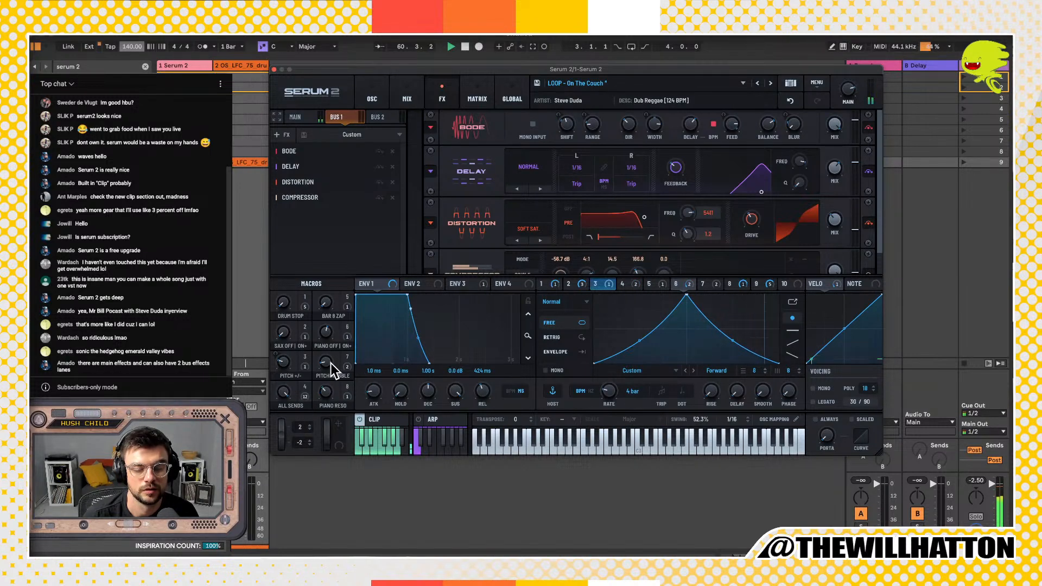
pyautogui.moveTo(287, 392)
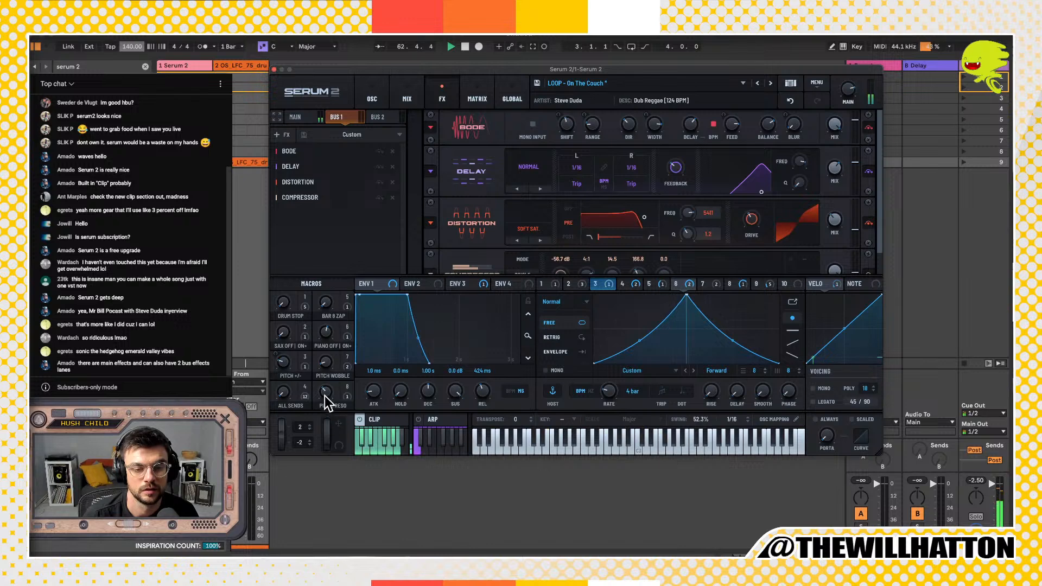
pyautogui.moveTo(324, 395); pyautogui.dragTo(324, 361)
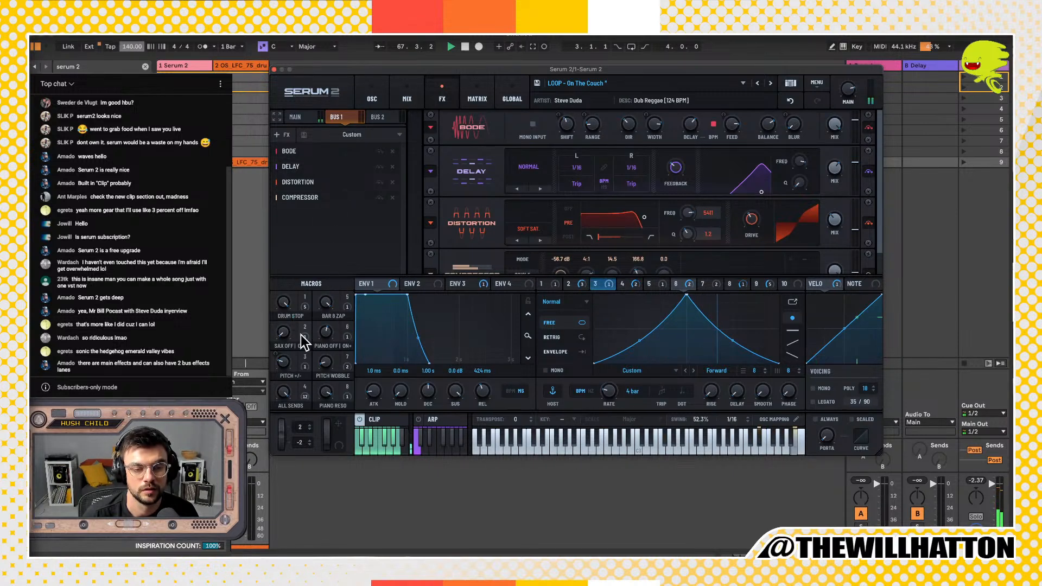
pyautogui.moveTo(283, 332); pyautogui.dragTo(305, 129)
pyautogui.moveTo(279, 294); pyautogui.dragTo(279, 298)
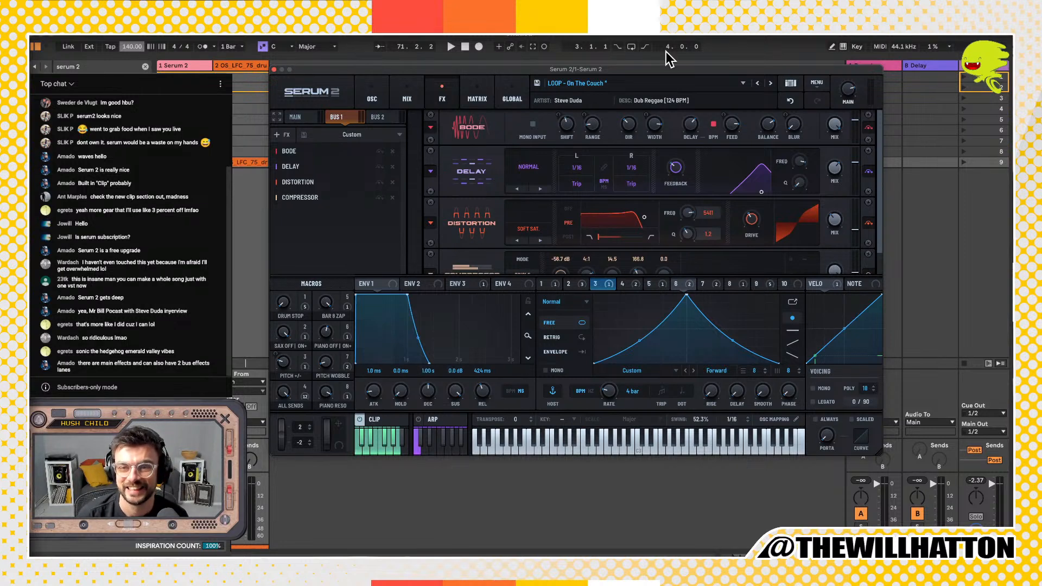
# Step: Load the LOOP - Perc Movie Action preset and audition its first clip from the oscillator view
pyautogui.click(771, 83)
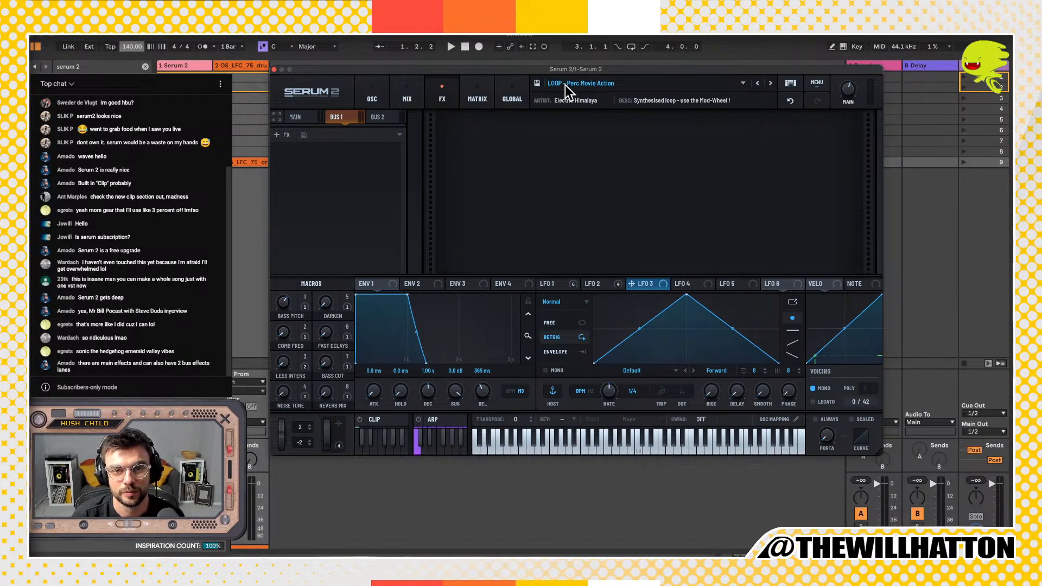
pyautogui.click(374, 95)
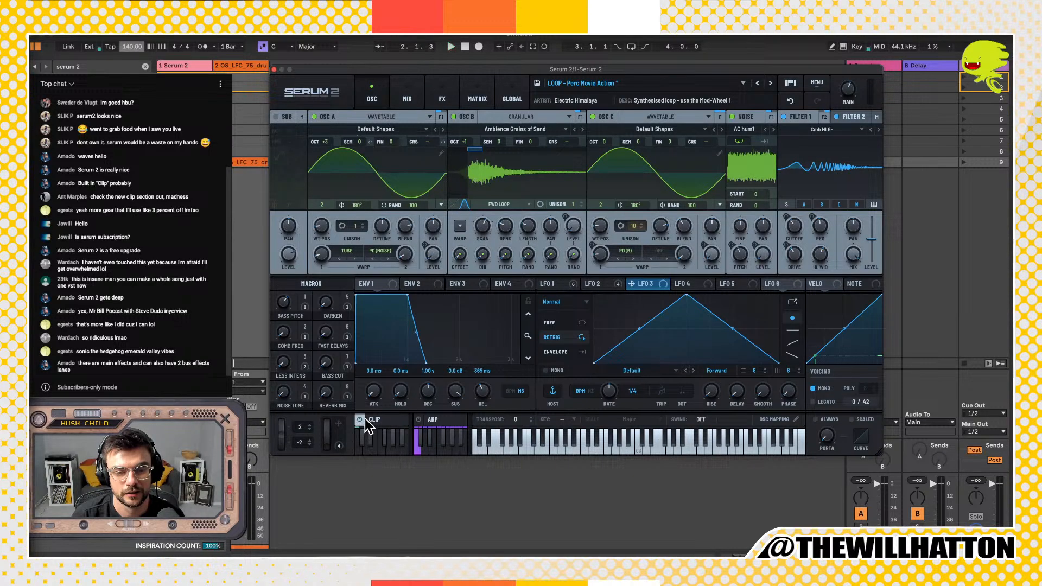
pyautogui.click(387, 419)
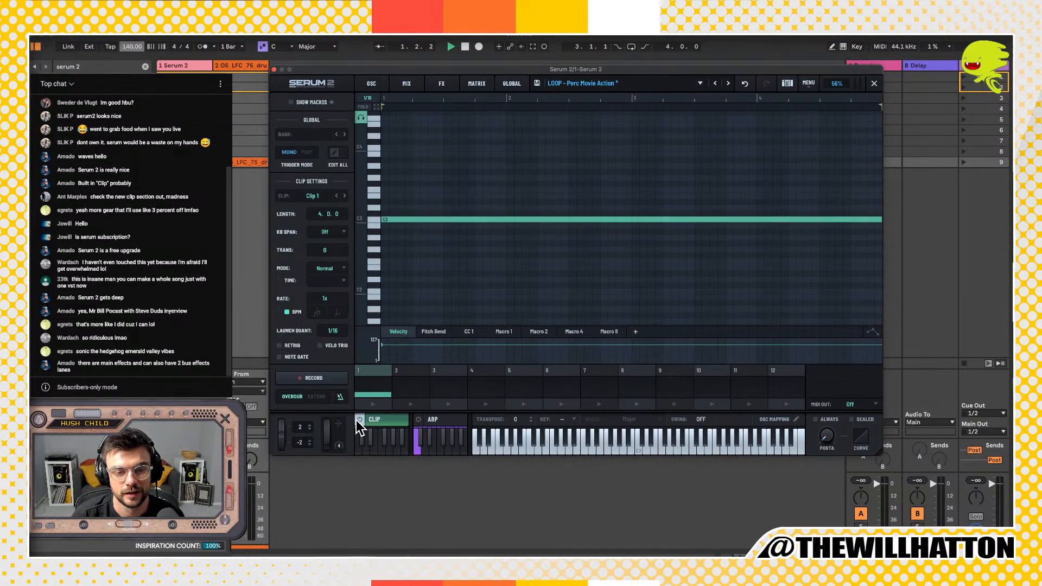
pyautogui.click(359, 444)
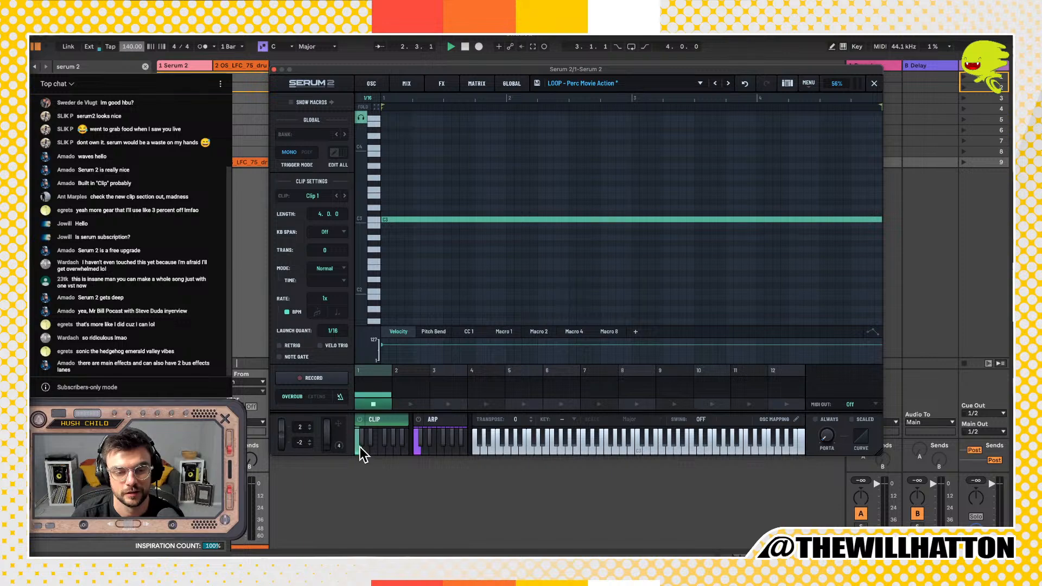
pyautogui.click(390, 421)
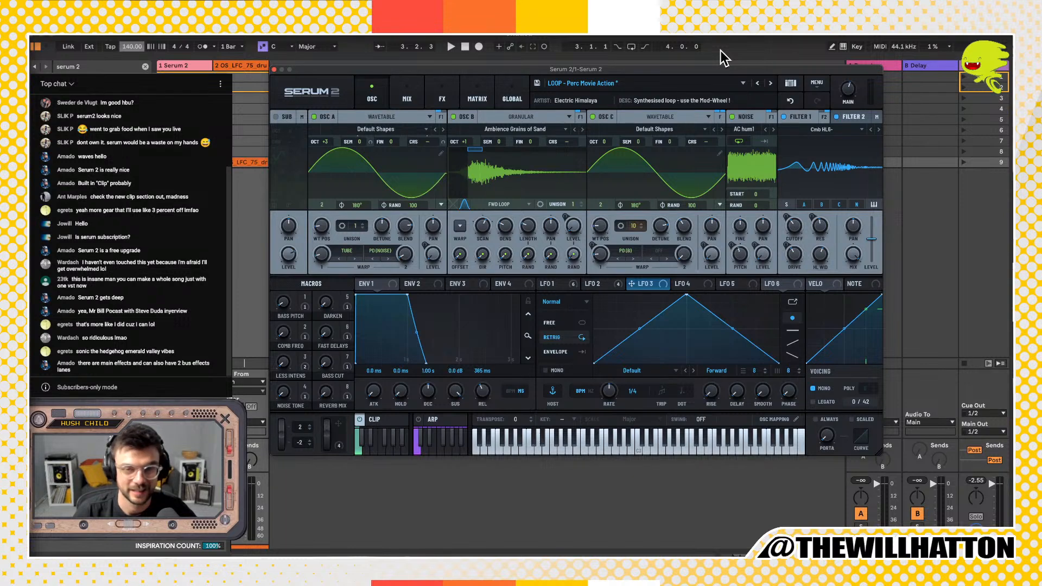
pyautogui.press('space')
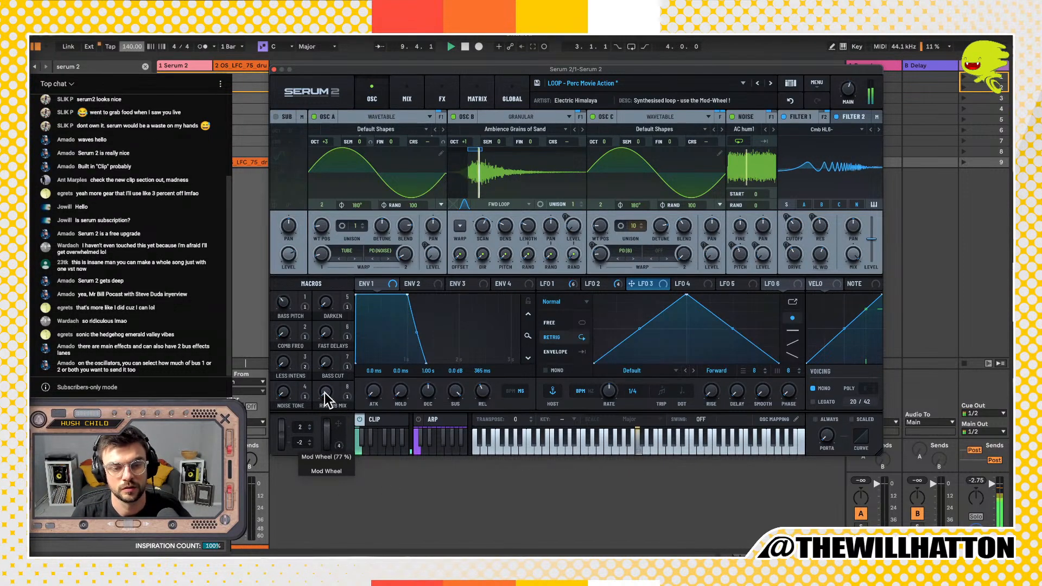
pyautogui.press('space')
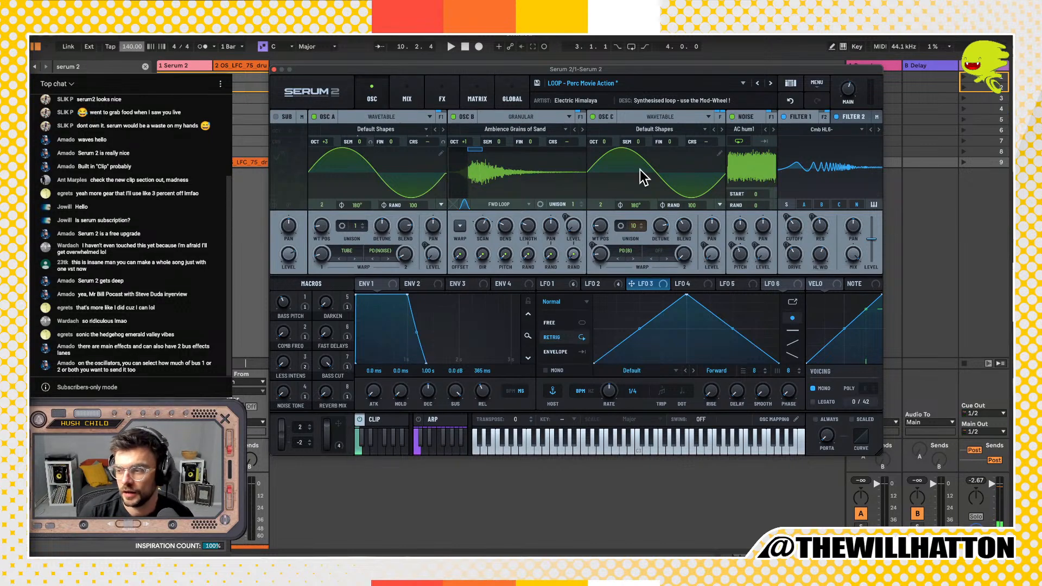
# Step: Load the LOOP - Synth Tech Drums preset, and play its first clip while viewing the clip editor and oscillators
pyautogui.click(771, 82)
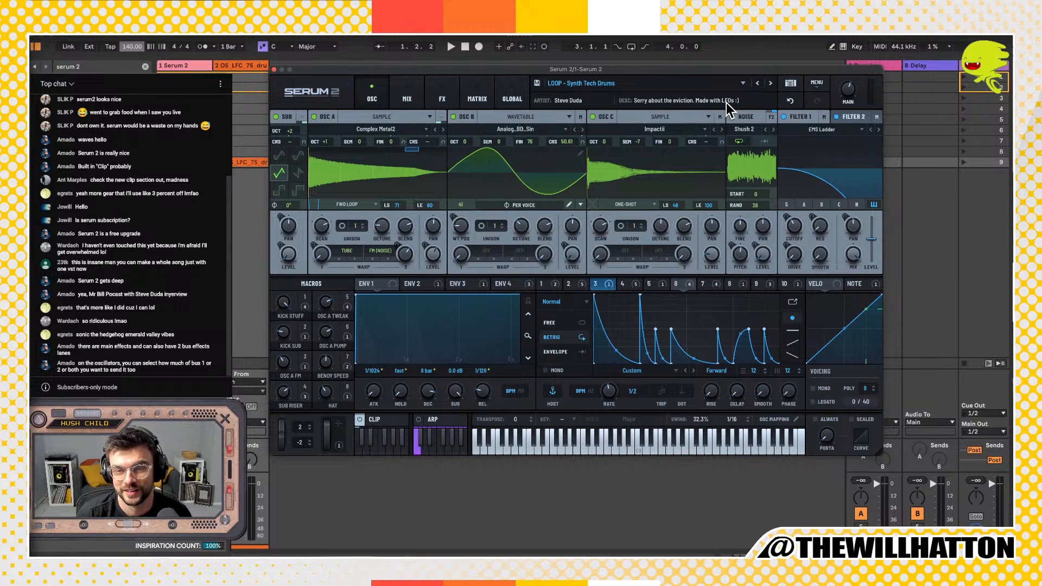
pyautogui.click(359, 422)
pyautogui.click(357, 442)
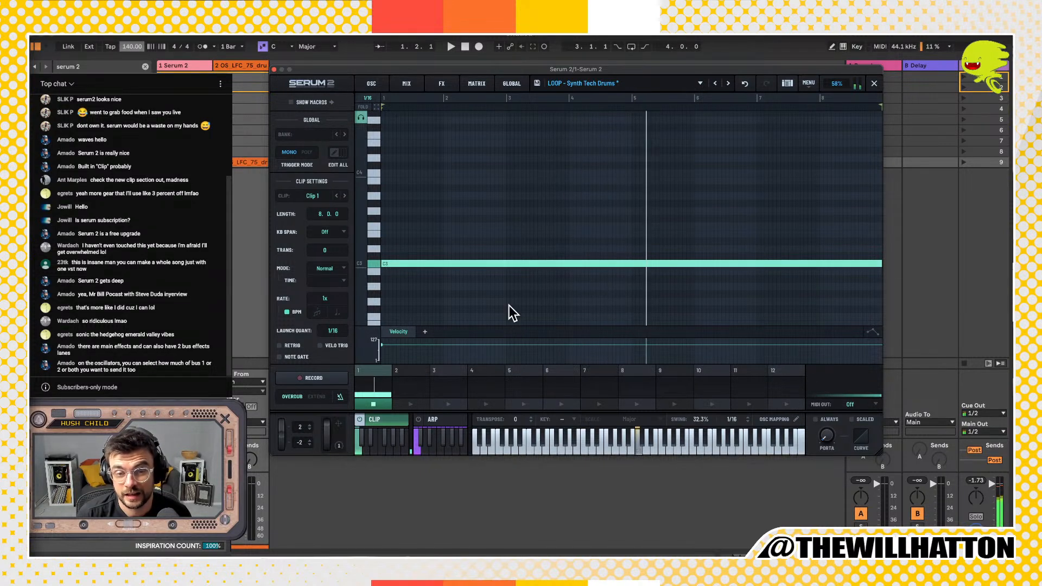
pyautogui.click(612, 83)
pyautogui.click(608, 81)
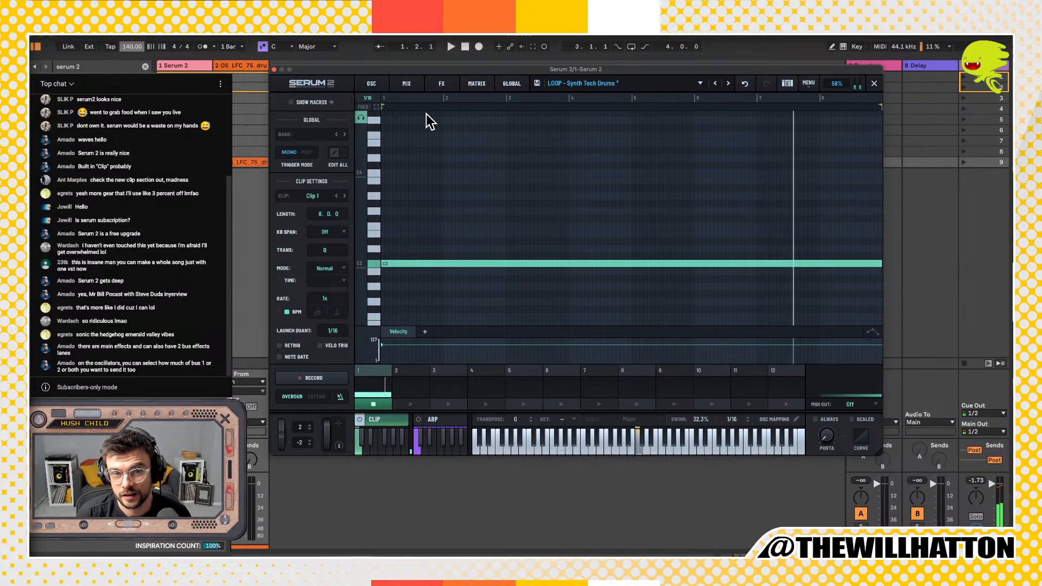
pyautogui.click(380, 85)
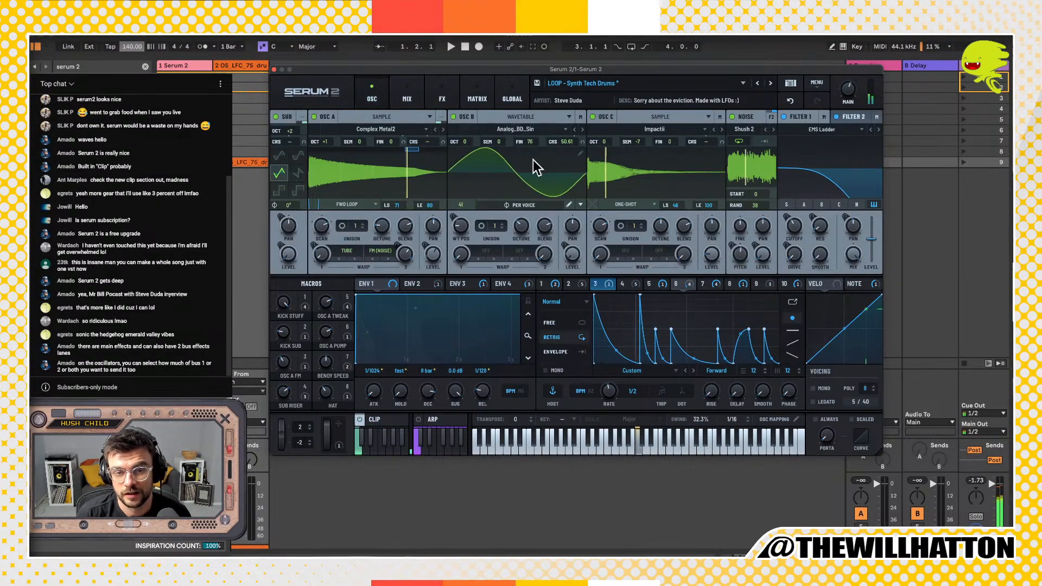
# Step: Load the LOOP - Techno Loop preset and play its first clip
pyautogui.click(770, 83)
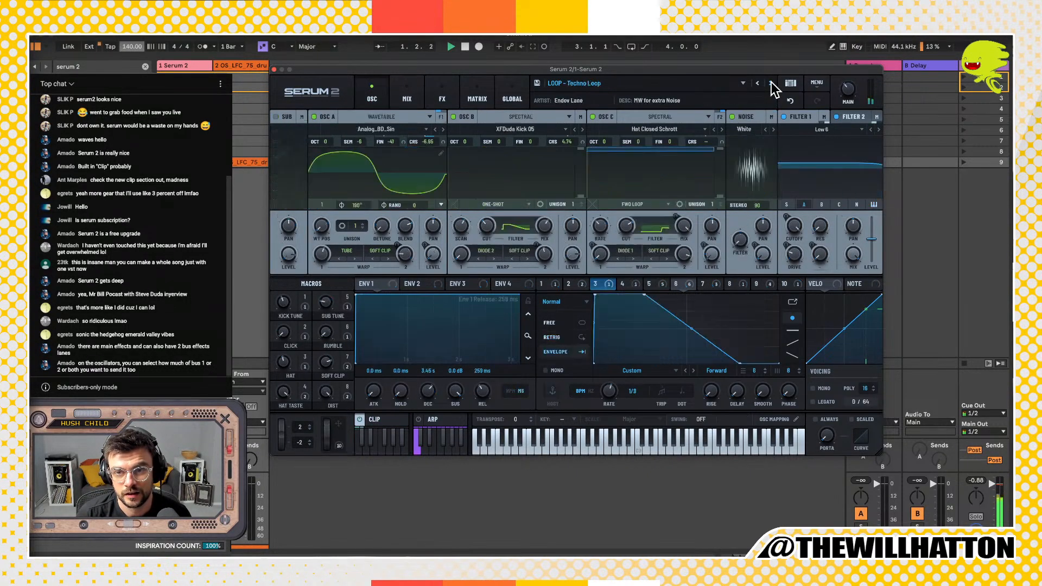
pyautogui.click(359, 446)
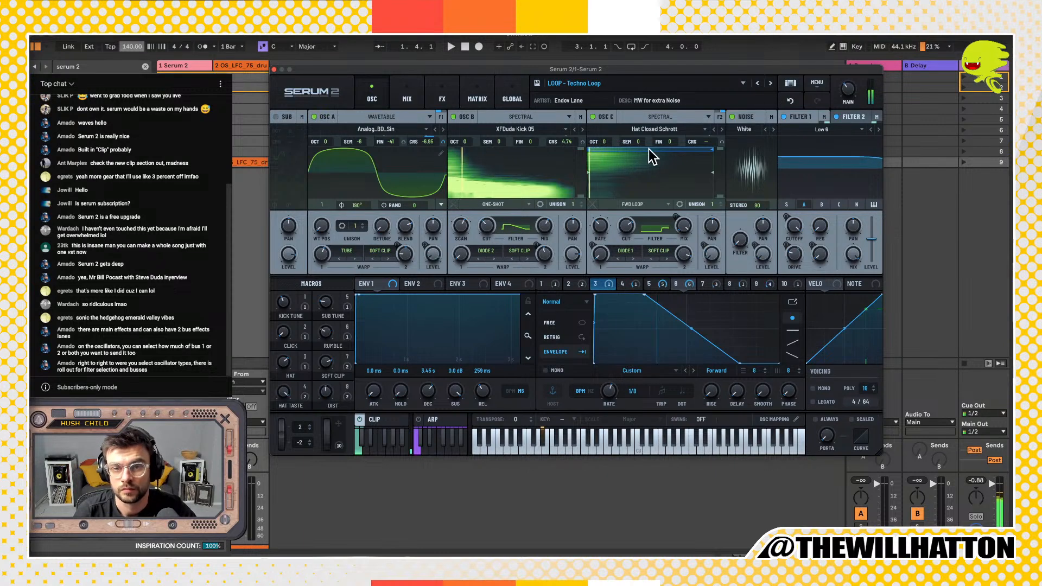
# Step: Isolate the preset's layers by turning off noise and toggling oscillator C off and on, and check the Bus 1 effects
pyautogui.click(732, 117)
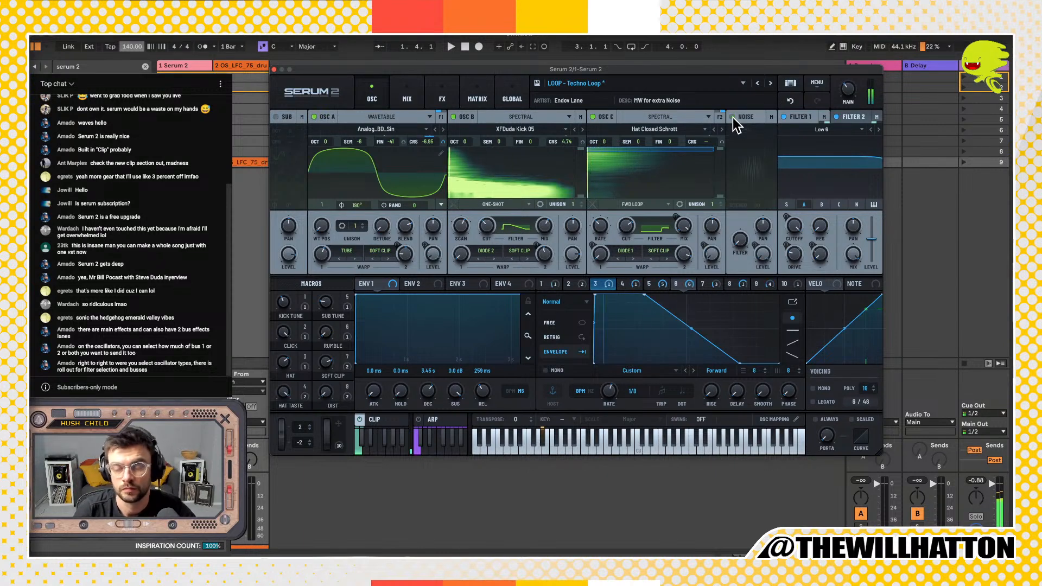
pyautogui.click(593, 118)
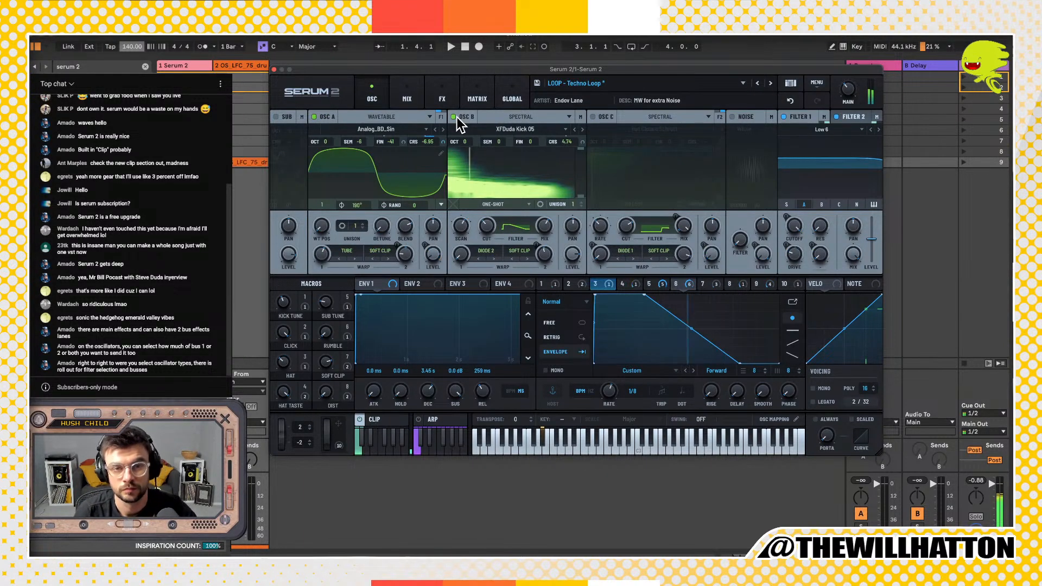
pyautogui.click(594, 117)
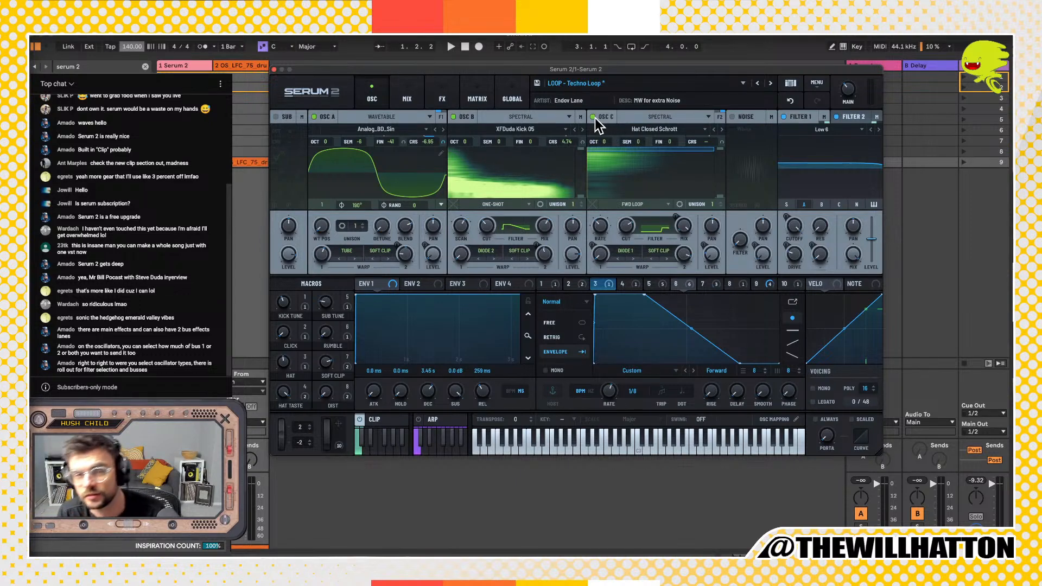
pyautogui.click(441, 89)
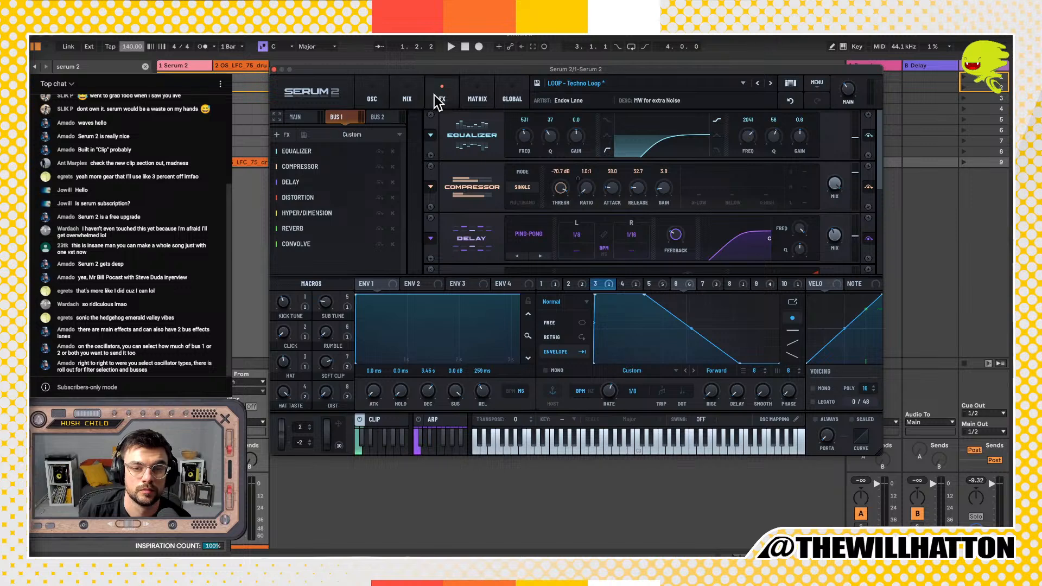
pyautogui.click(374, 98)
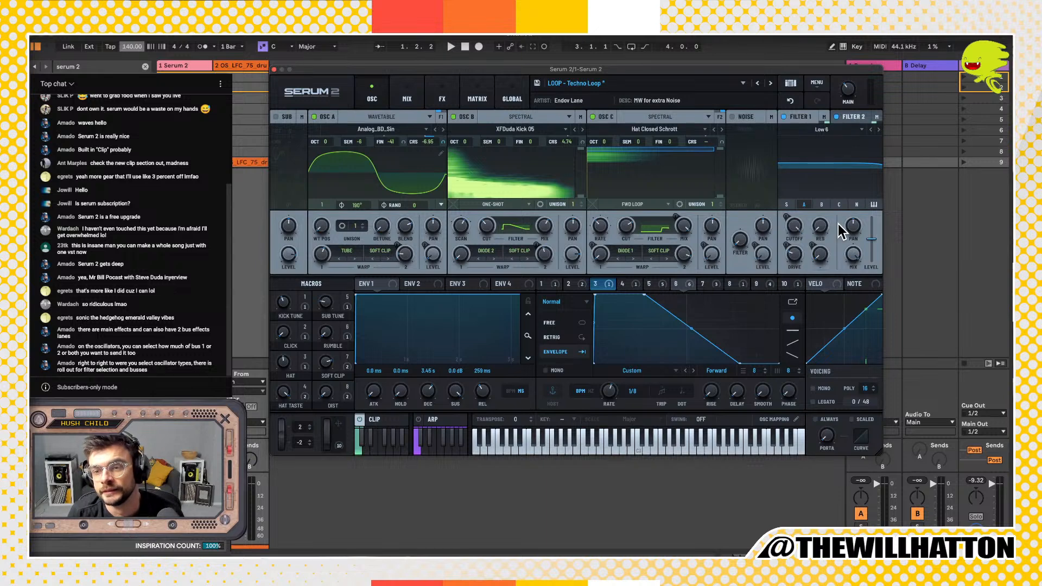
# Step: Load the MAL - Deep Sea Shell Mallet preset and play its first clip
pyautogui.click(770, 83)
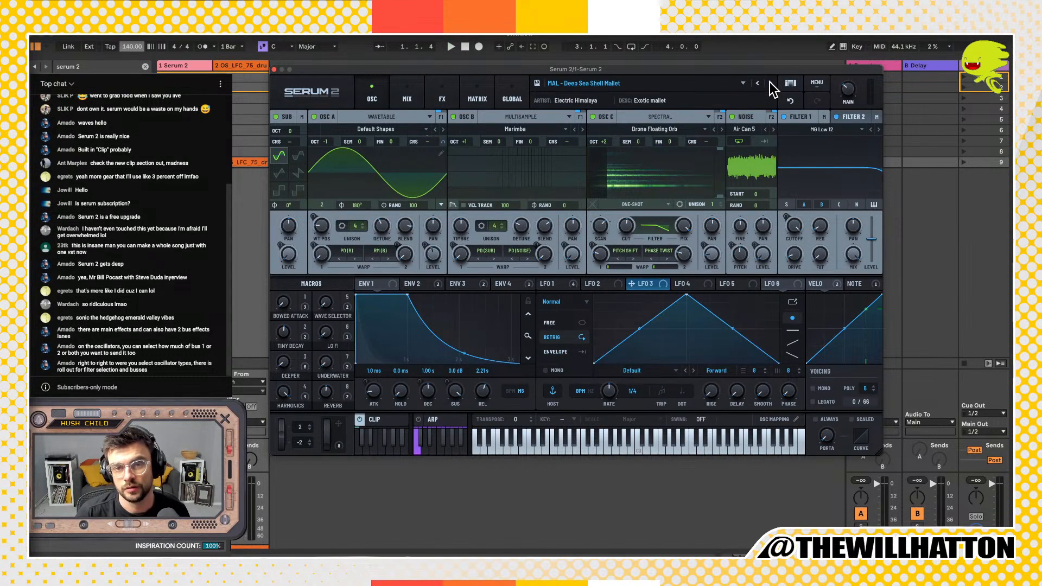
pyautogui.click(358, 447)
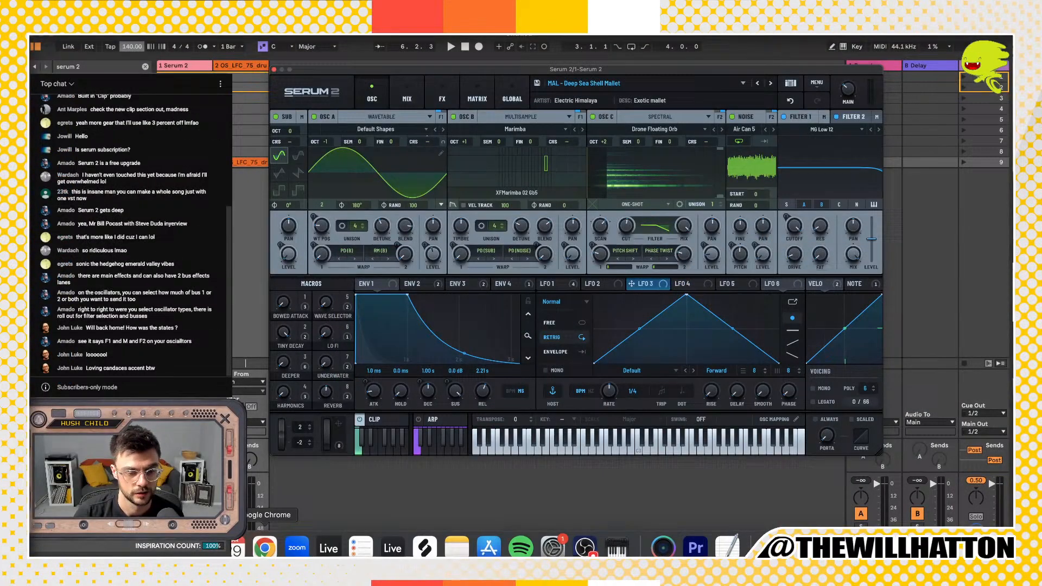
# Step: Switch to Google Chrome and search Google for "eastwest studios la"
pyautogui.click(265, 549)
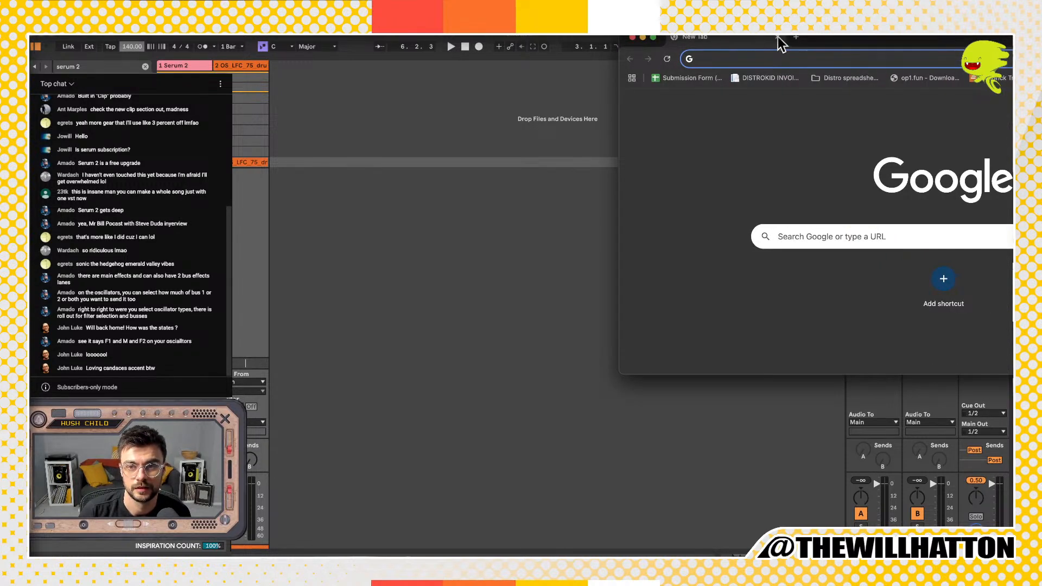
pyautogui.write('eastwest')
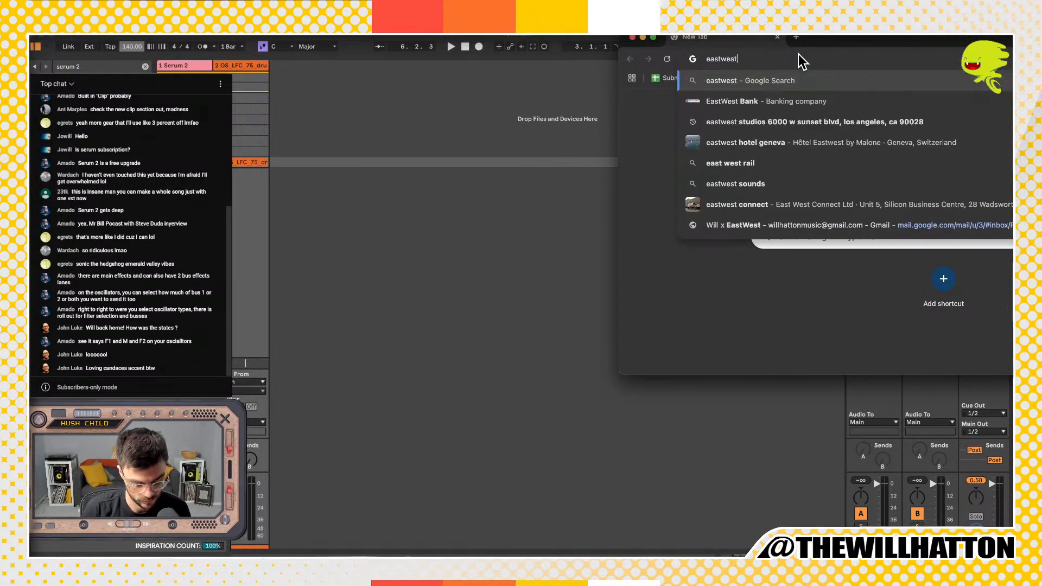
pyautogui.write(' studios la')
pyautogui.press('Return')
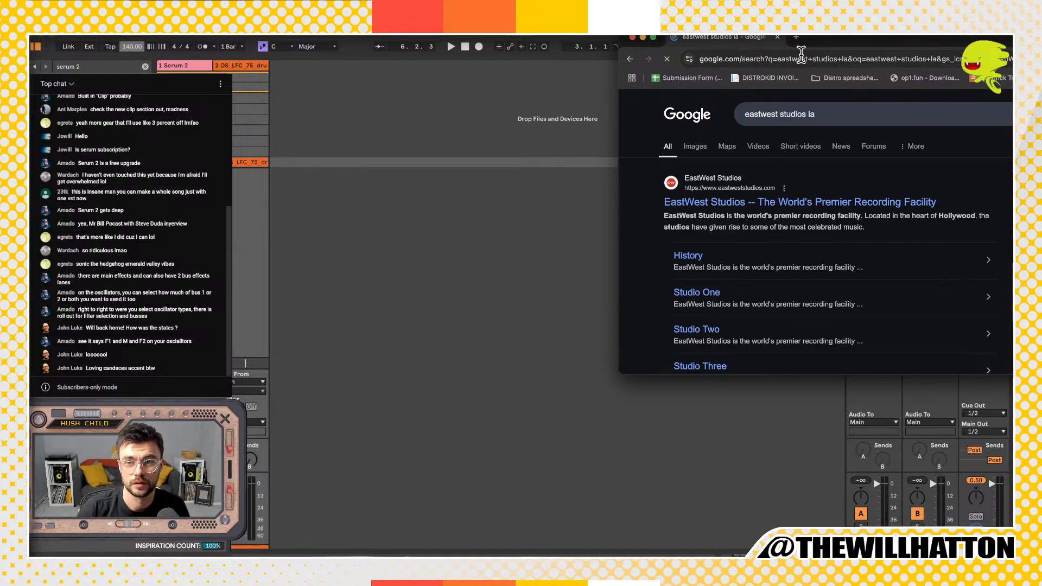
# Step: Show the image results in an enlarged browser window and examine the PluginsMasters group photo at the mixing console up close
pyautogui.doubleClick(815, 38)
pyautogui.click(174, 147)
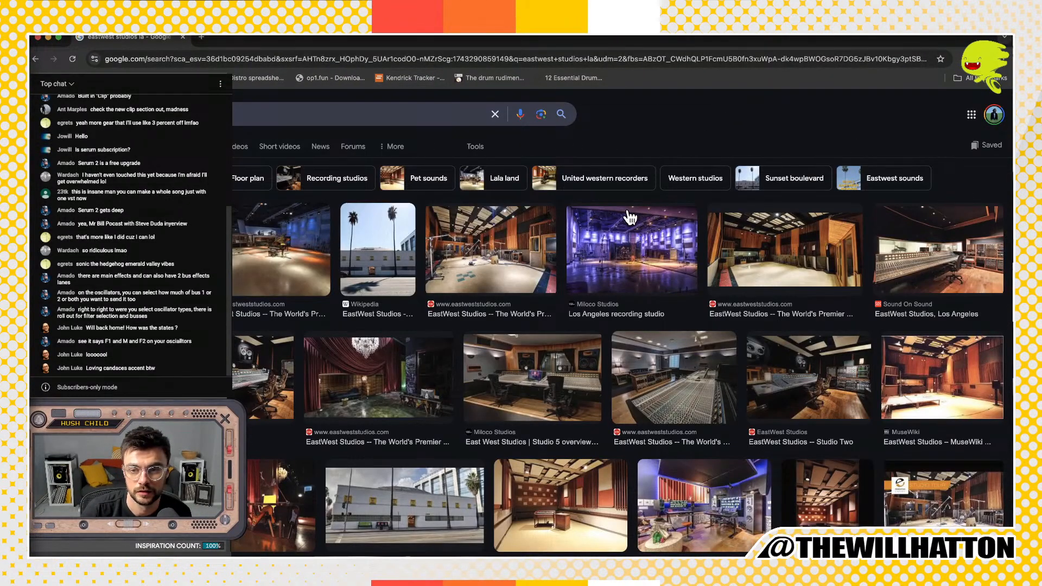
pyautogui.scroll(-7, 277, 399)
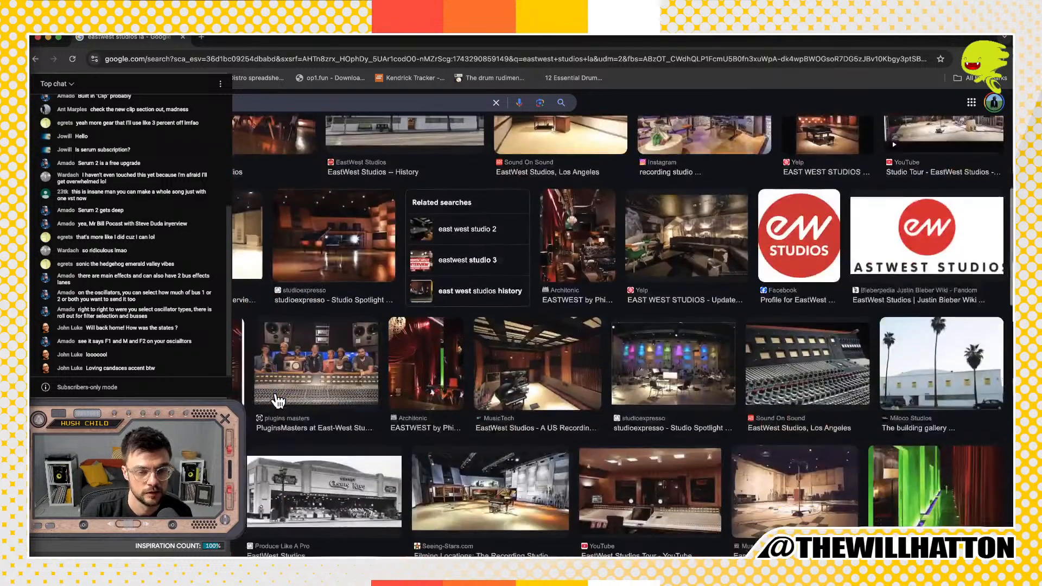
pyautogui.click(309, 362)
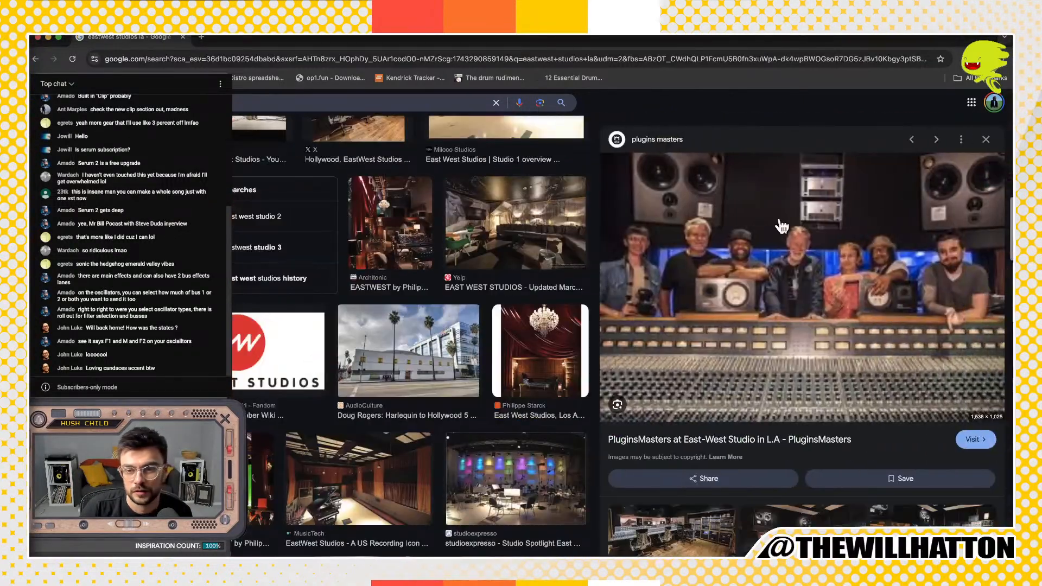
pyautogui.click(892, 202)
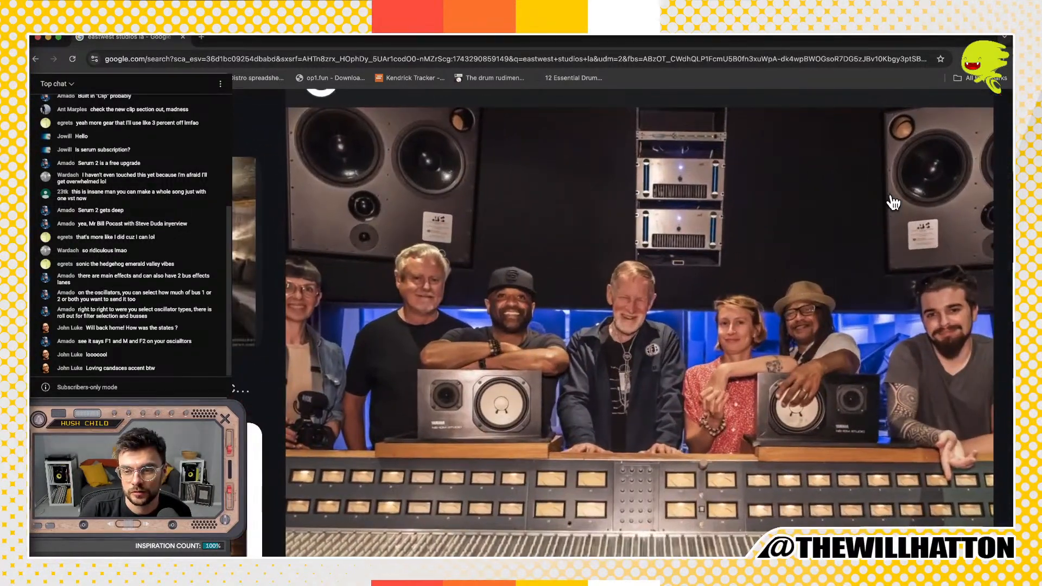
pyautogui.click(892, 202)
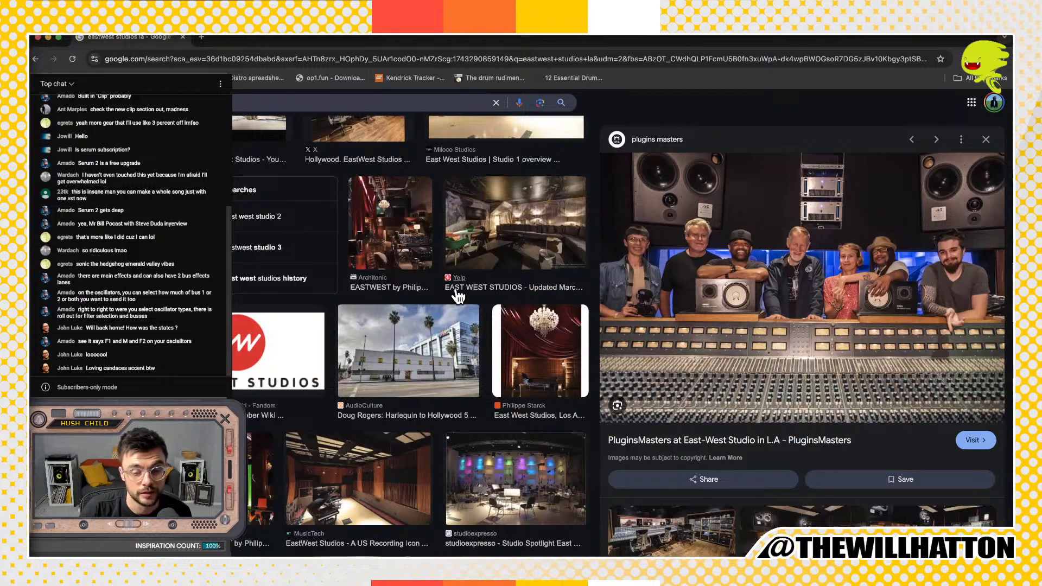
# Step: Browse further through the studio images and open the Getty Images photo of a man at the mixing console
pyautogui.scroll(-6, 458, 295)
pyautogui.scroll(-2, 459, 295)
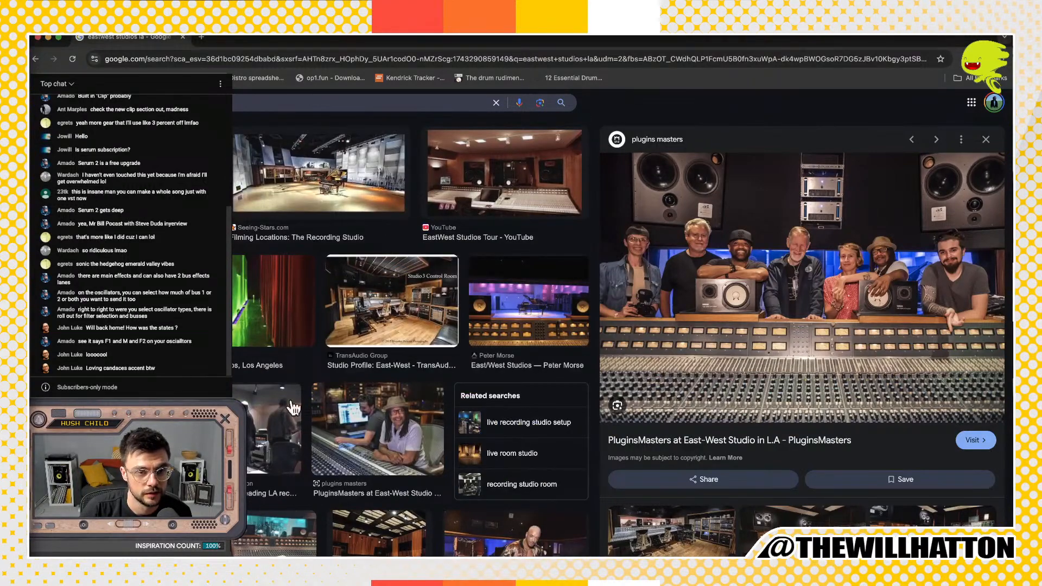
pyautogui.scroll(-5, 307, 205)
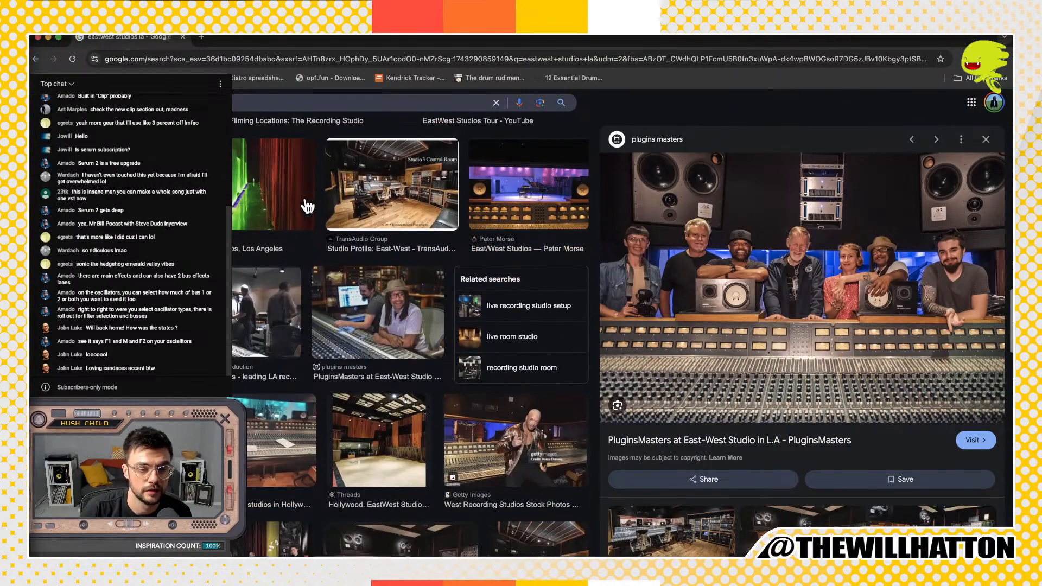
pyautogui.scroll(-2, 307, 206)
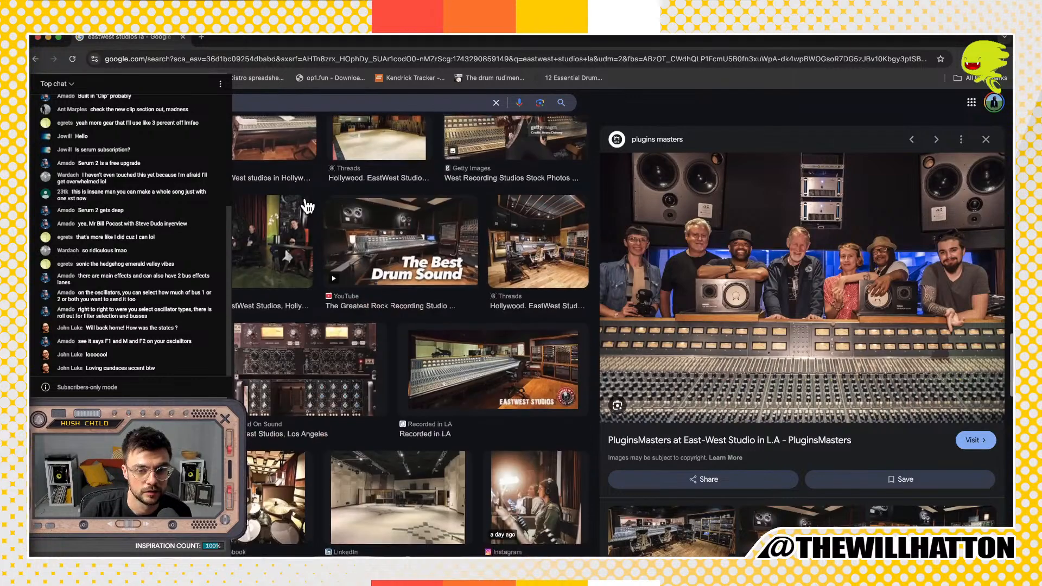
pyautogui.click(530, 216)
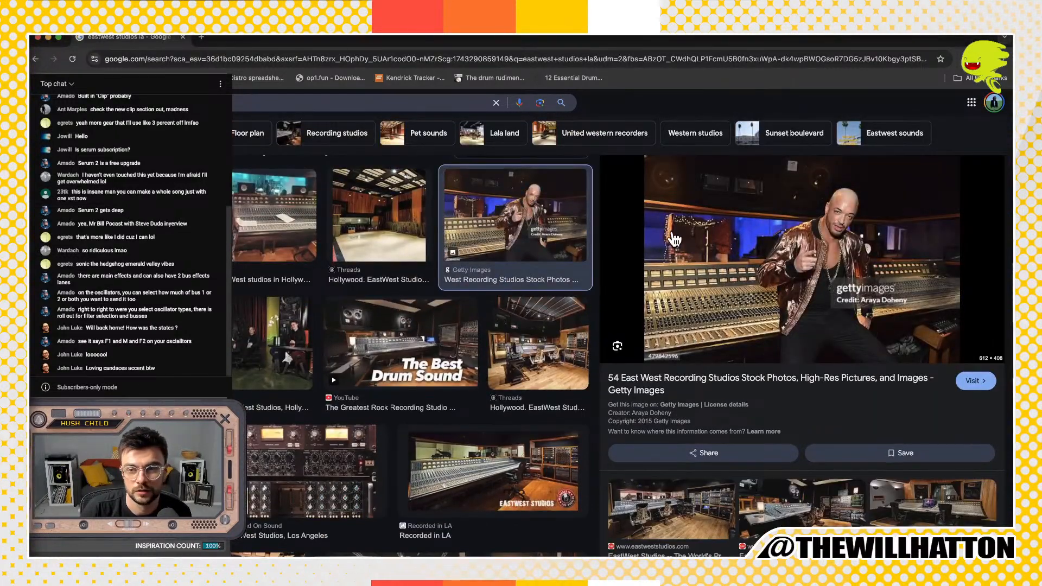
# Step: Refine the image search to "eastwest studios la reception"
pyautogui.scroll(4, 373, 201)
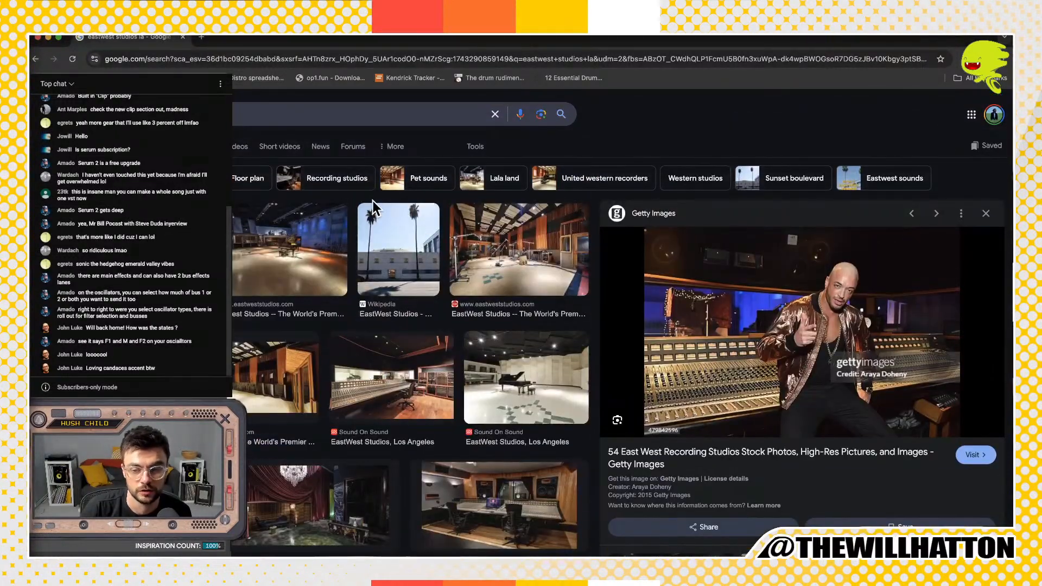
pyautogui.scroll(-1, 340, 155)
pyautogui.scroll(1, 304, 136)
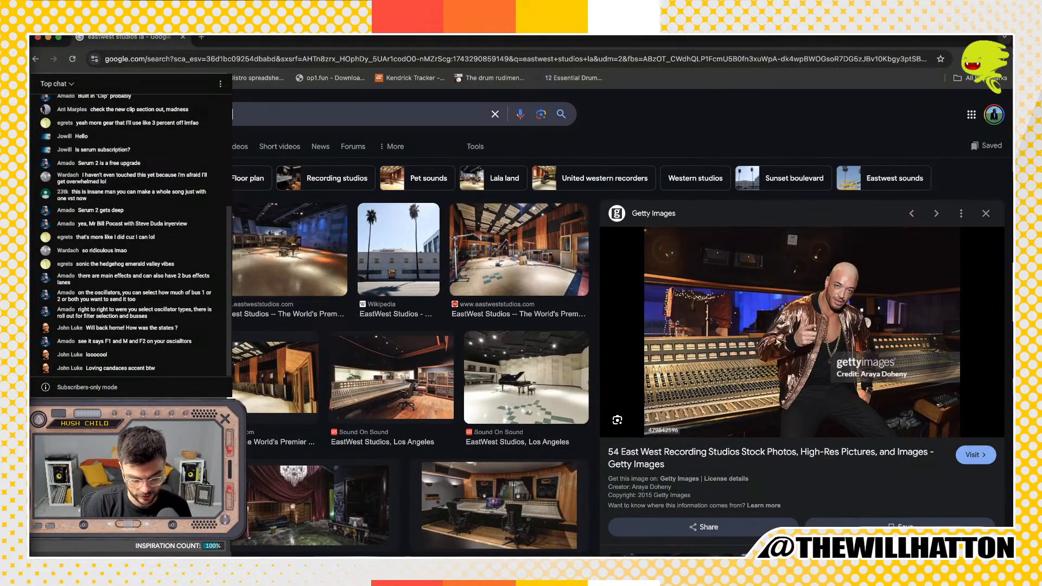
pyautogui.write('on')
pyautogui.press('Return')
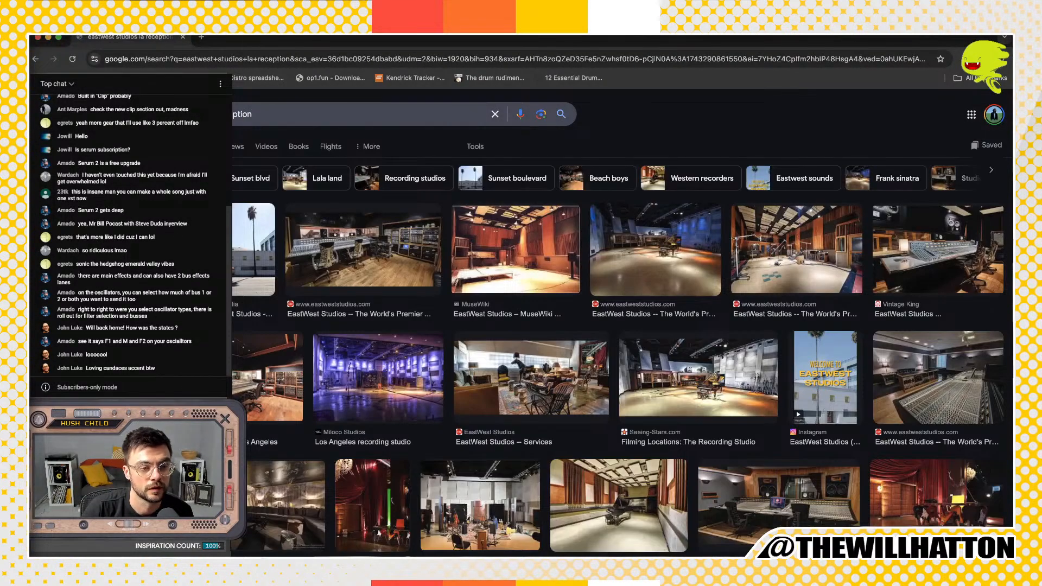
# Step: Open the EastWest Studios Services photo of the reception and examine its guitar-supported desk up close
pyautogui.click(531, 377)
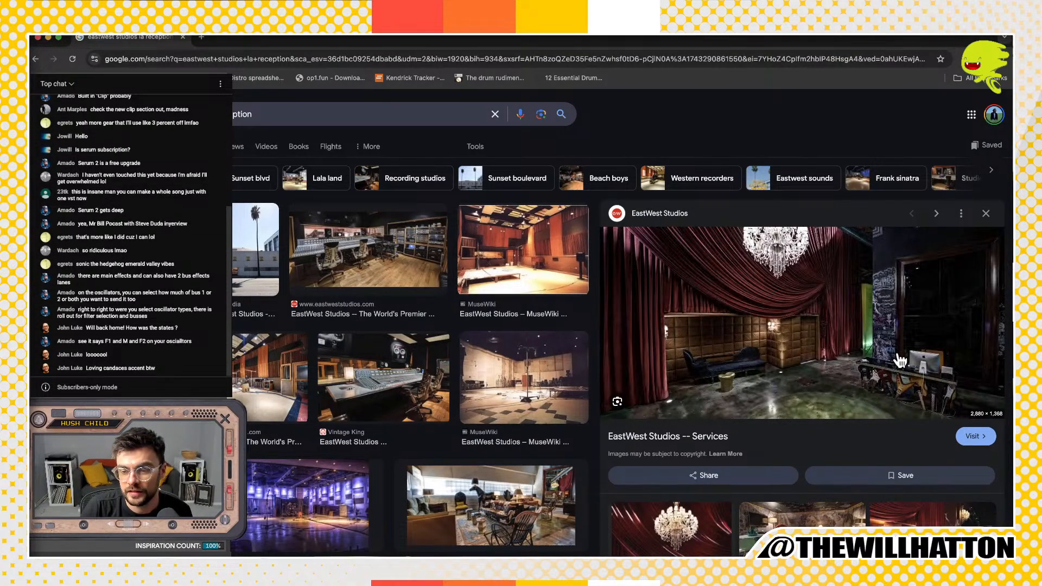
pyautogui.scroll(5, 918, 368)
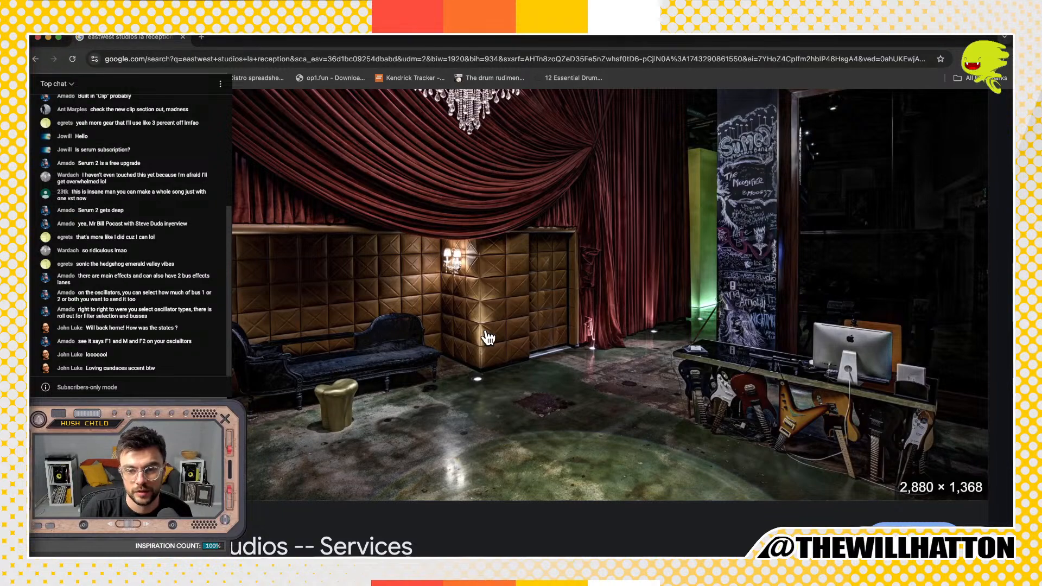
pyautogui.scroll(-5, 486, 337)
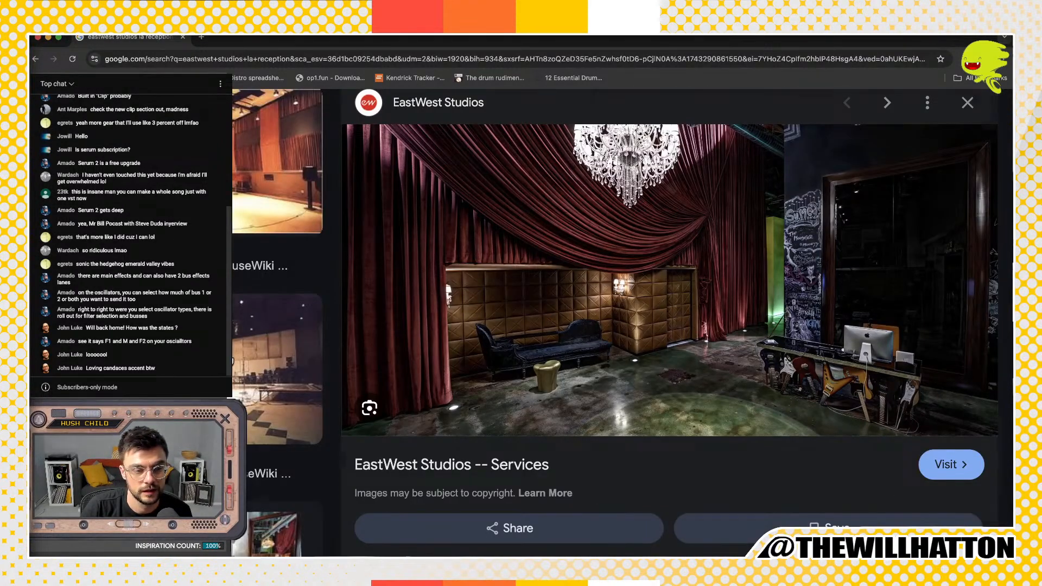
pyautogui.scroll(-3, 618, 326)
pyautogui.scroll(3, 618, 325)
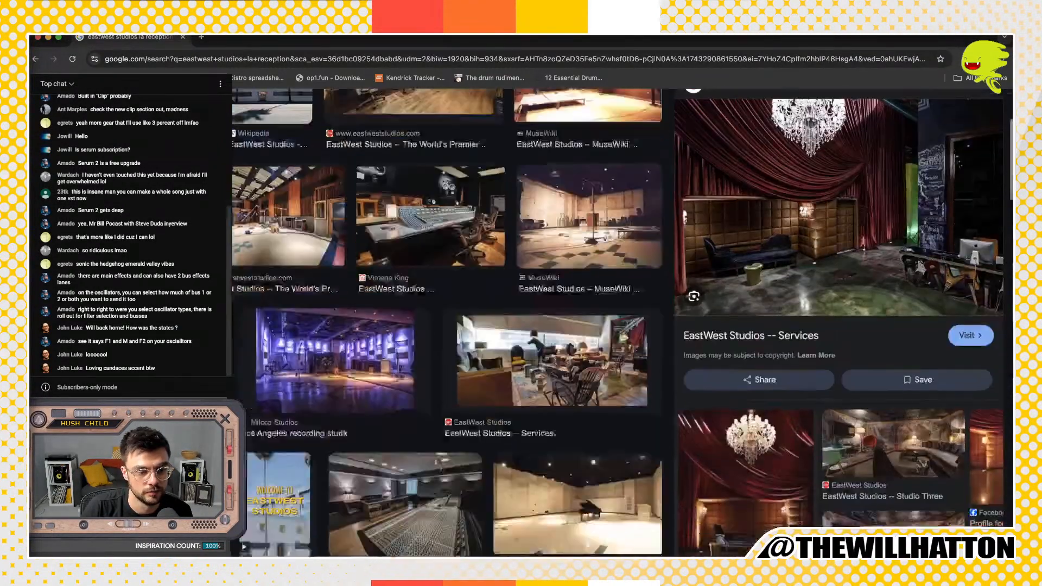
# Step: View the Facebook photo of the red-curtained reception, the Yelp lounge photo, and the Facebook profile photo with the chandelier
pyautogui.scroll(-6, 271, 324)
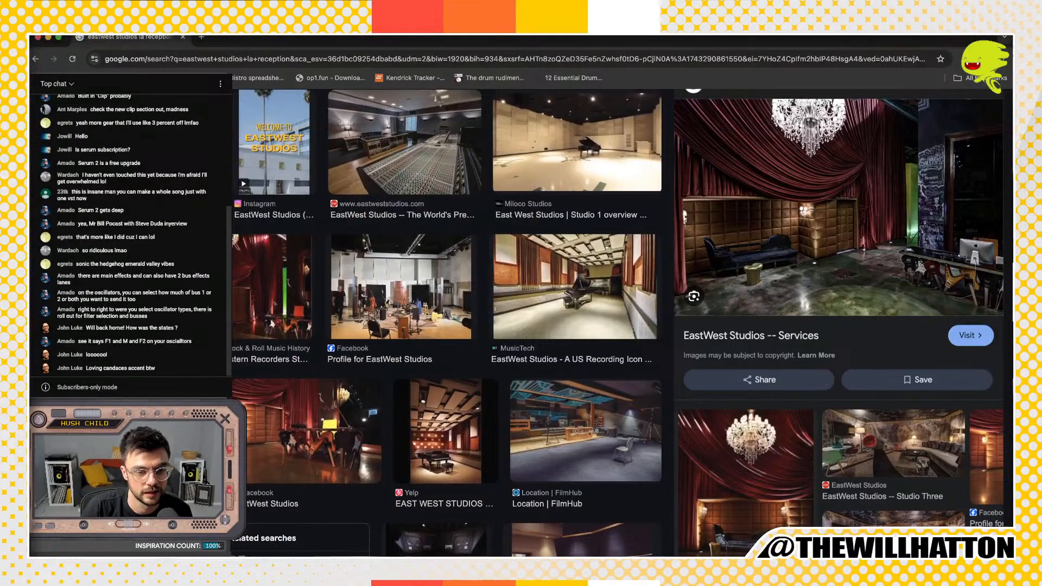
pyautogui.click(307, 426)
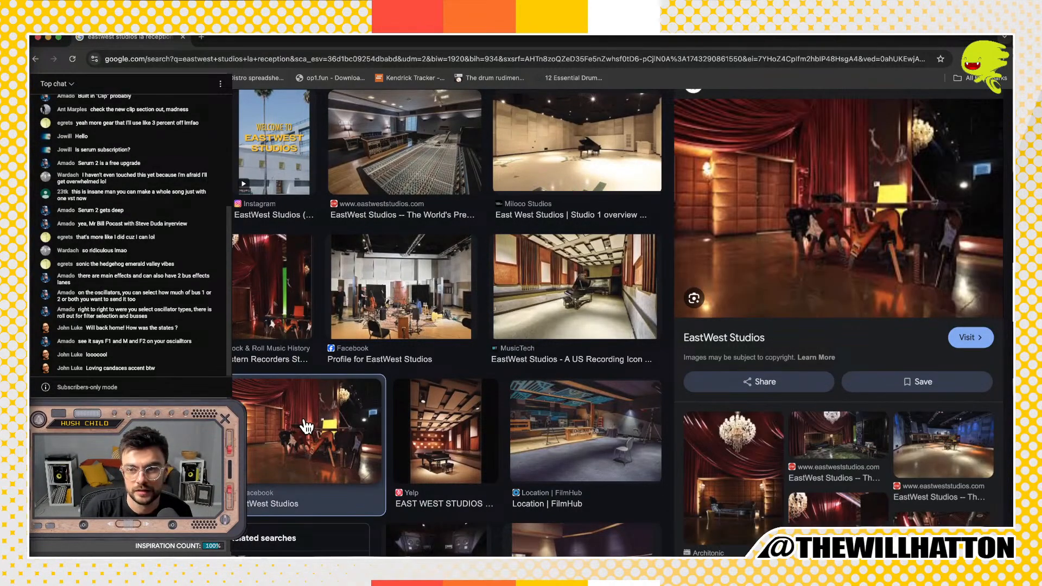
pyautogui.click(163, 434)
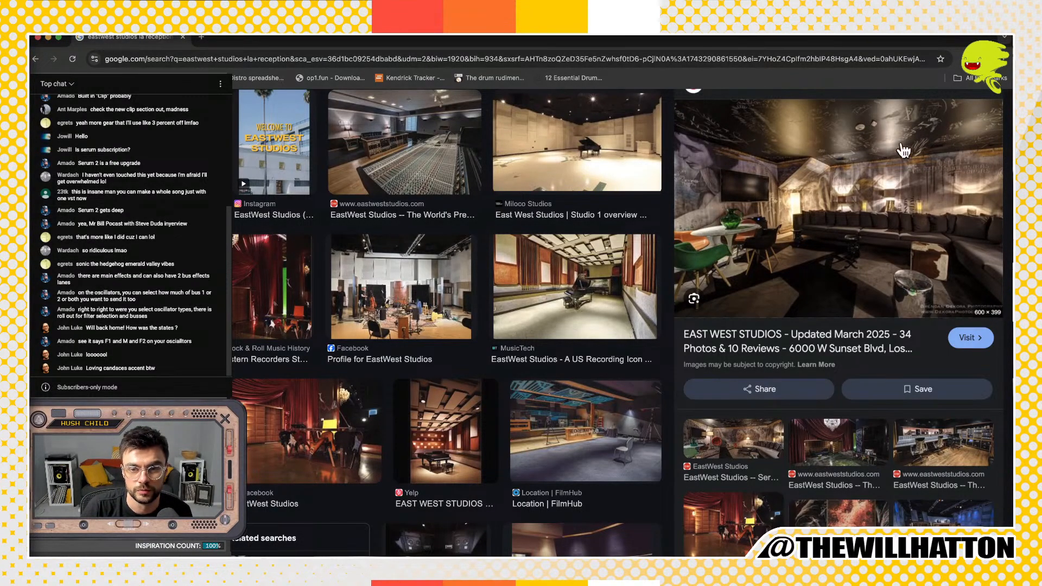
pyautogui.scroll(-2, 509, 349)
pyautogui.scroll(-7, 510, 348)
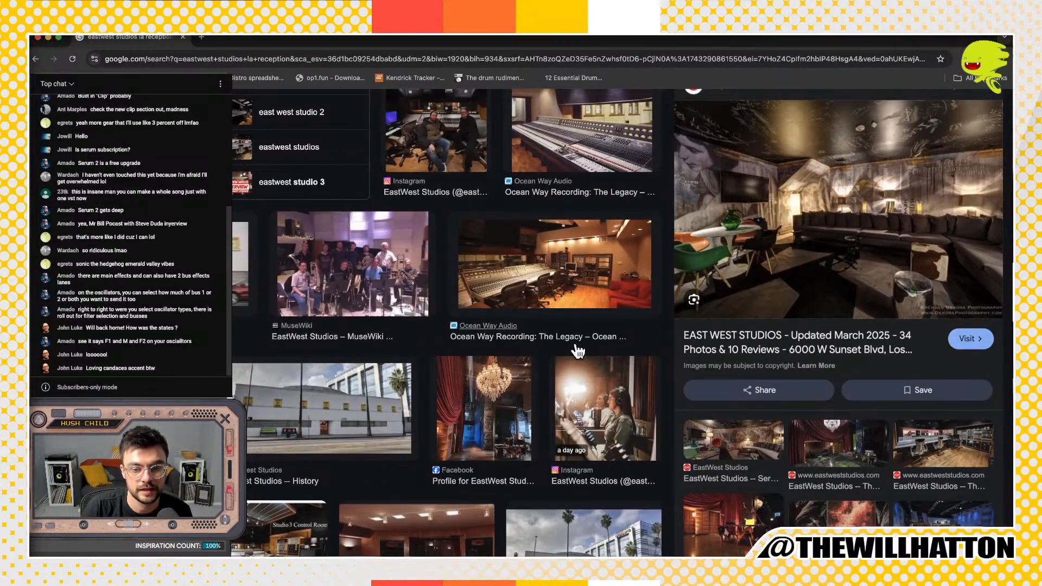
pyautogui.click(483, 434)
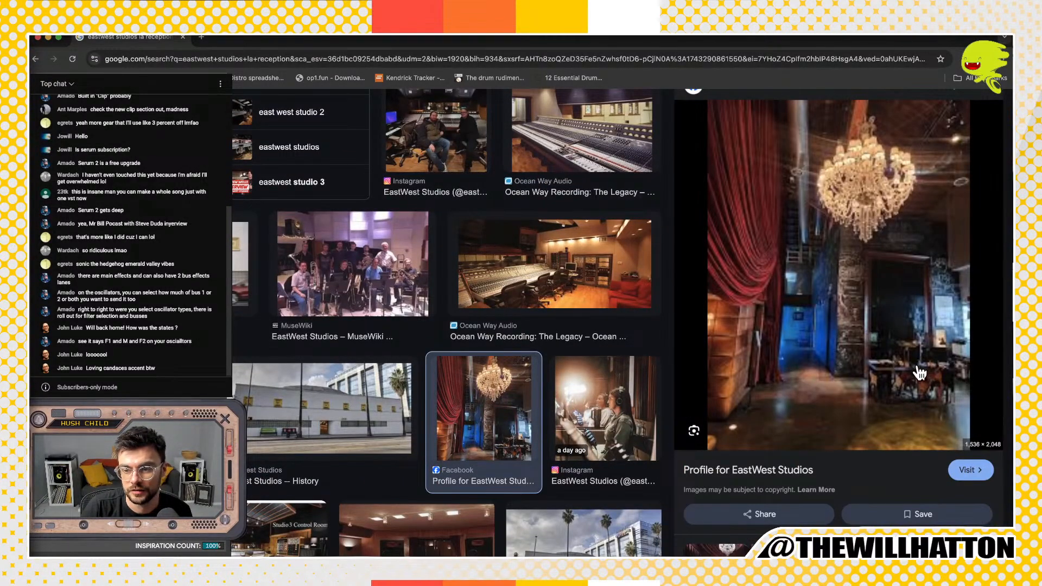
# Step: Open the related Home Stratosphere photo of the EastWest Studios lounge and examine its furniture up close
pyautogui.scroll(-5, 891, 407)
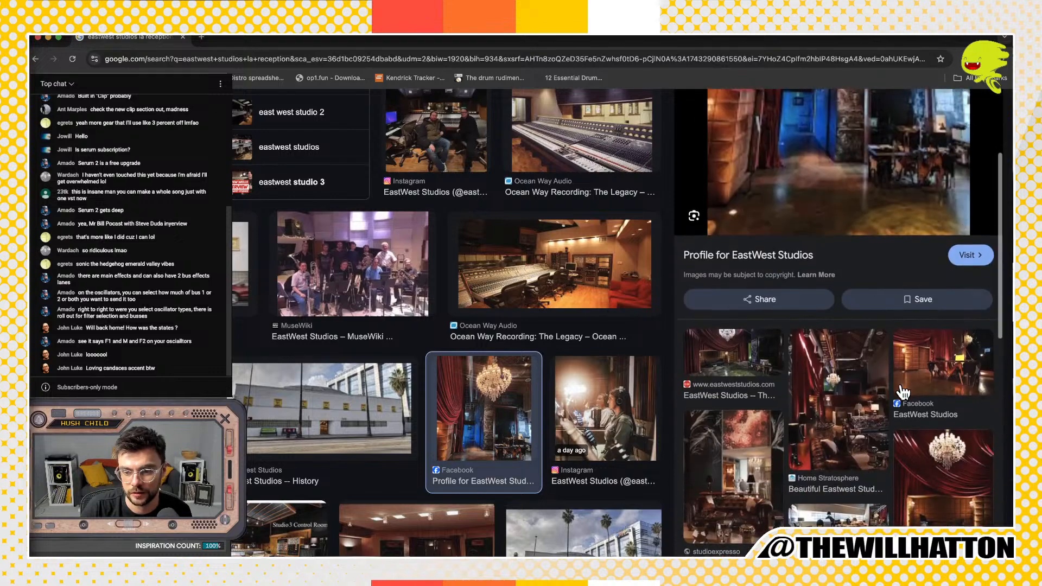
pyautogui.click(843, 393)
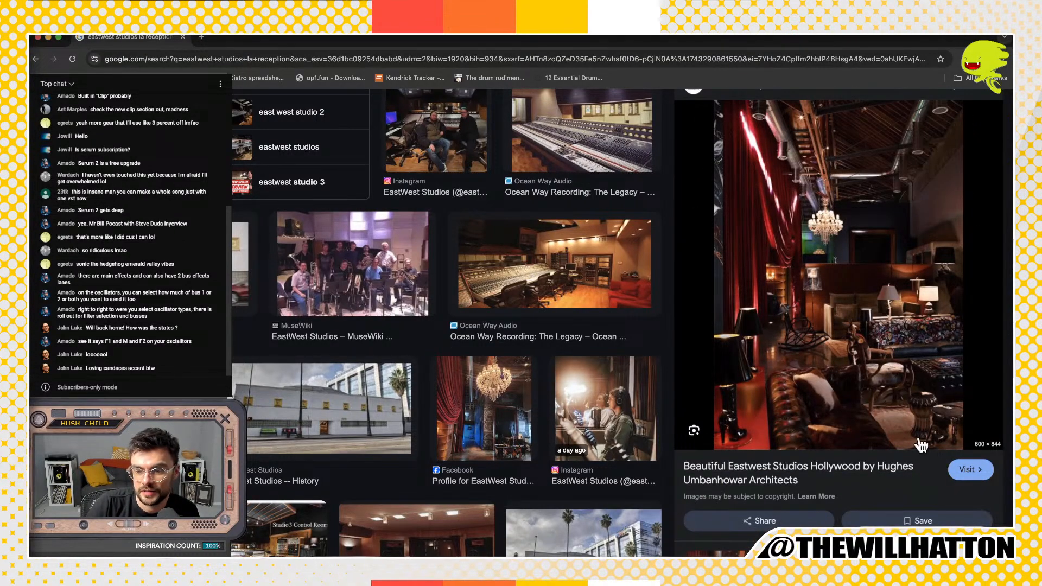
pyautogui.scroll(5, 917, 436)
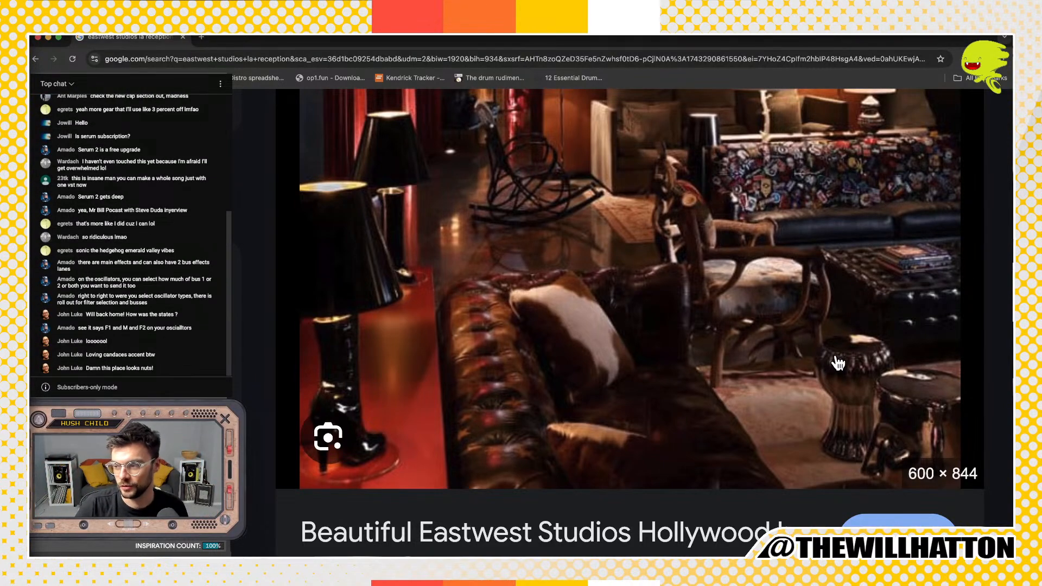
pyautogui.press('super+minus')
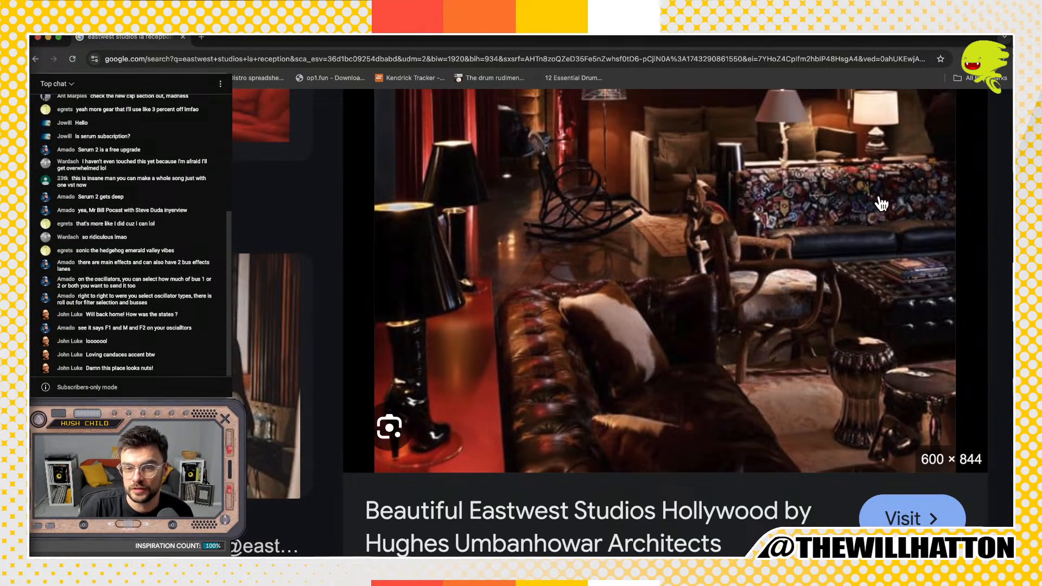
pyautogui.press('super+minus')
pyautogui.press('super+minus')
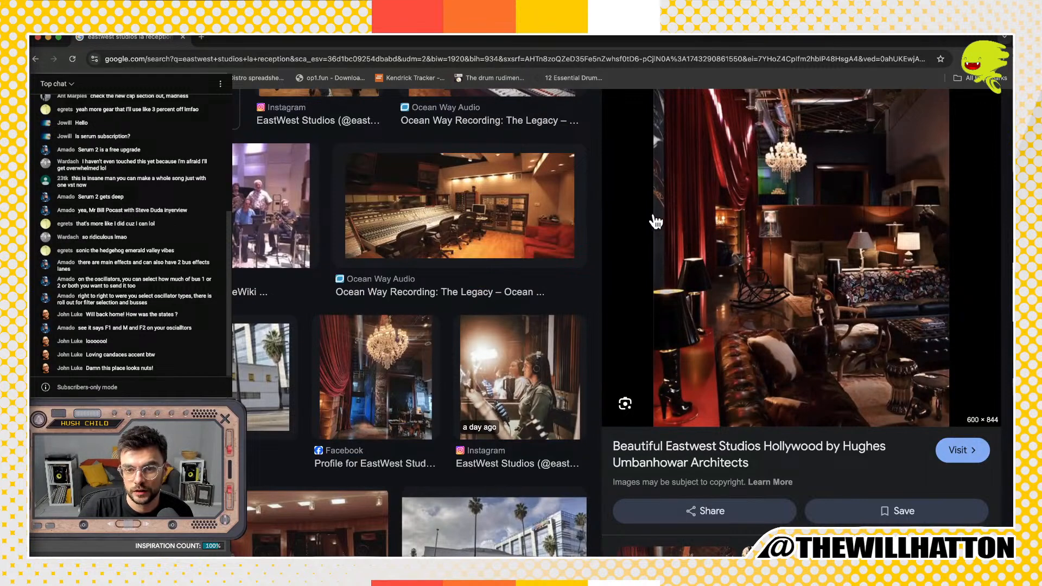